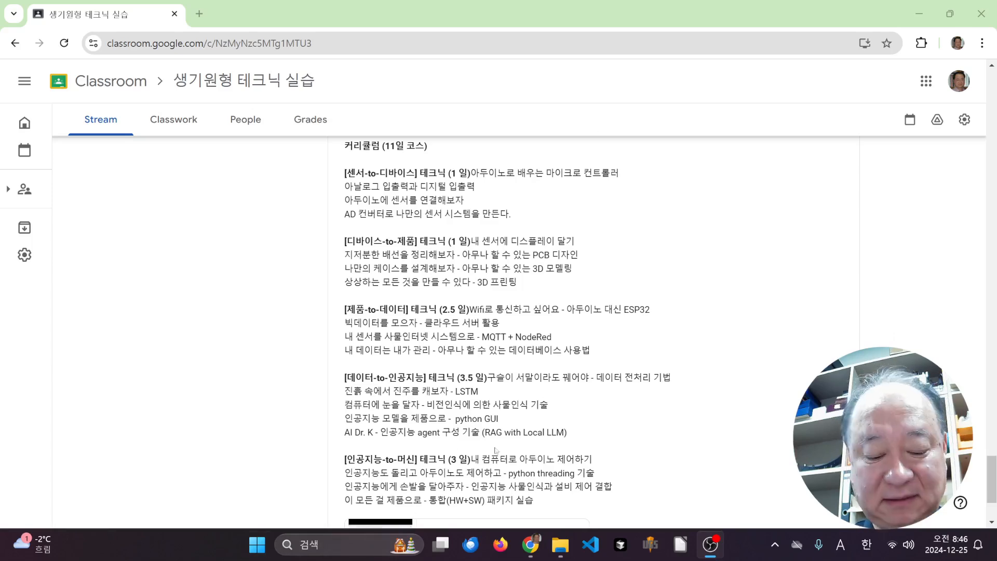
# Switch from the browser to Fritzing, open the recent sketch testpcb01.fzz and maximize its window
pyautogui.click(919, 14)
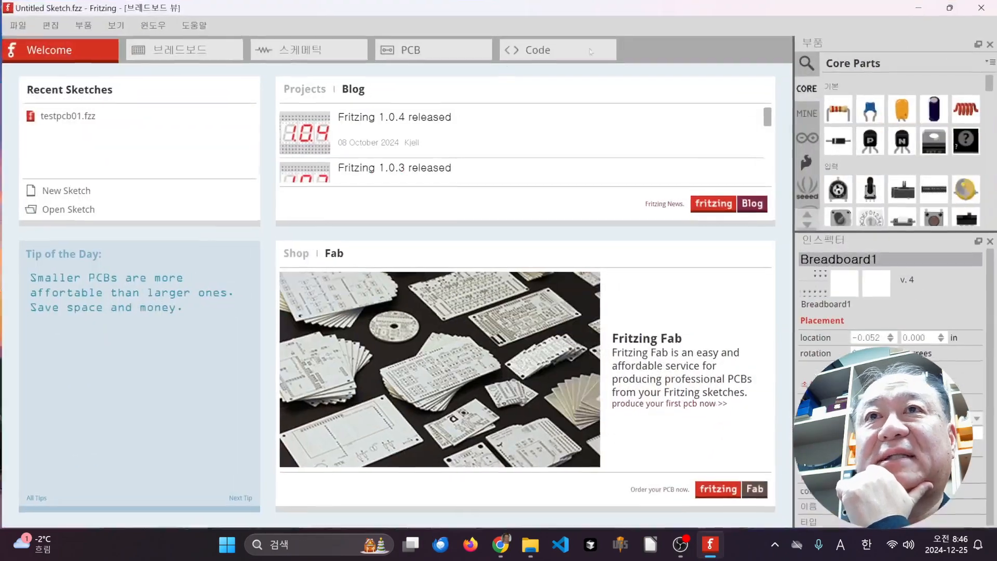
pyautogui.click(16, 26)
pyautogui.click(16, 26)
pyautogui.click(60, 115)
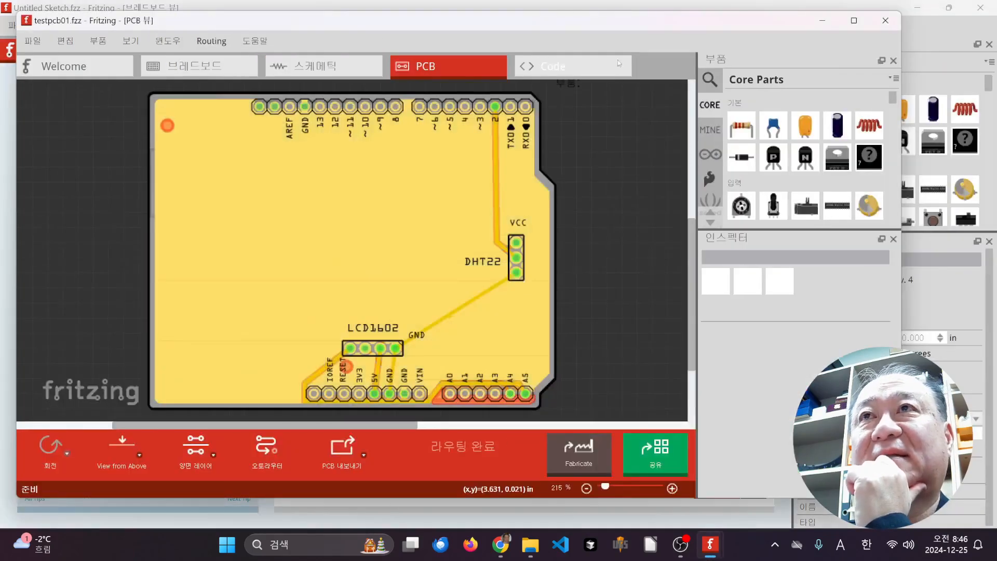
pyautogui.click(854, 22)
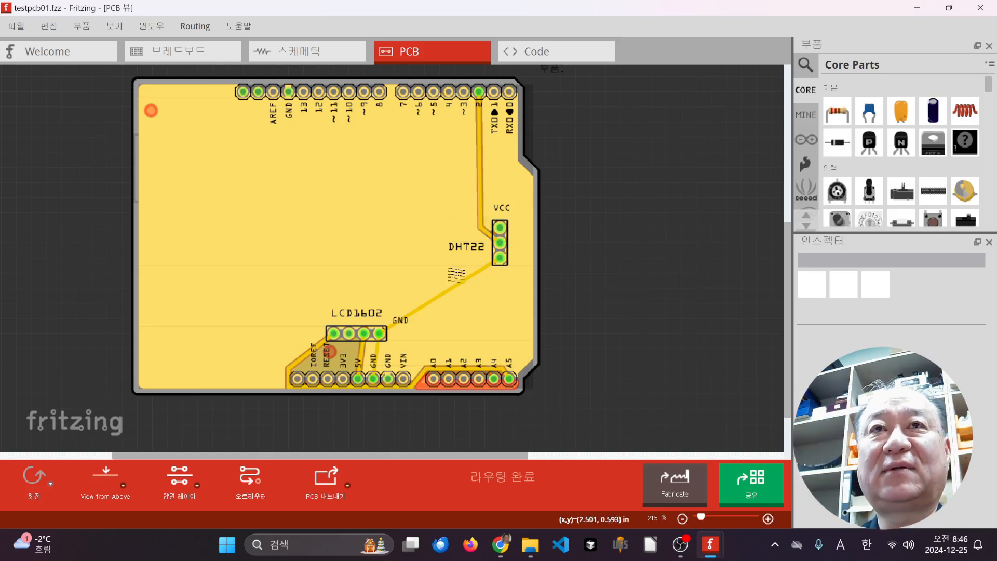
# Examine the Arduino Uno wiring in the breadboard view and compare it with the PCB layout
pyautogui.click(195, 58)
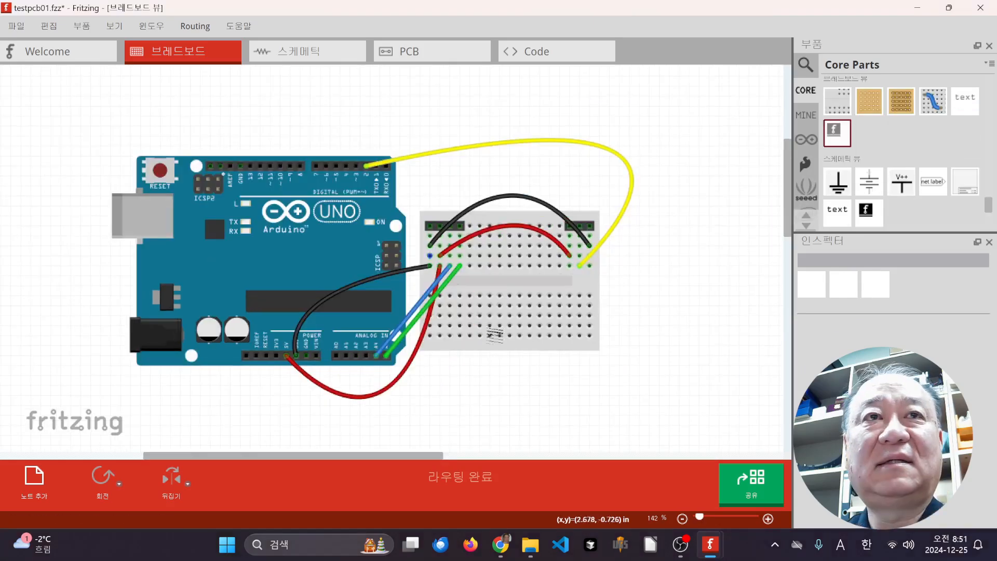
pyautogui.keyDown('ctrl'); pyautogui.scroll(-2, 500, 356); pyautogui.keyUp('ctrl')
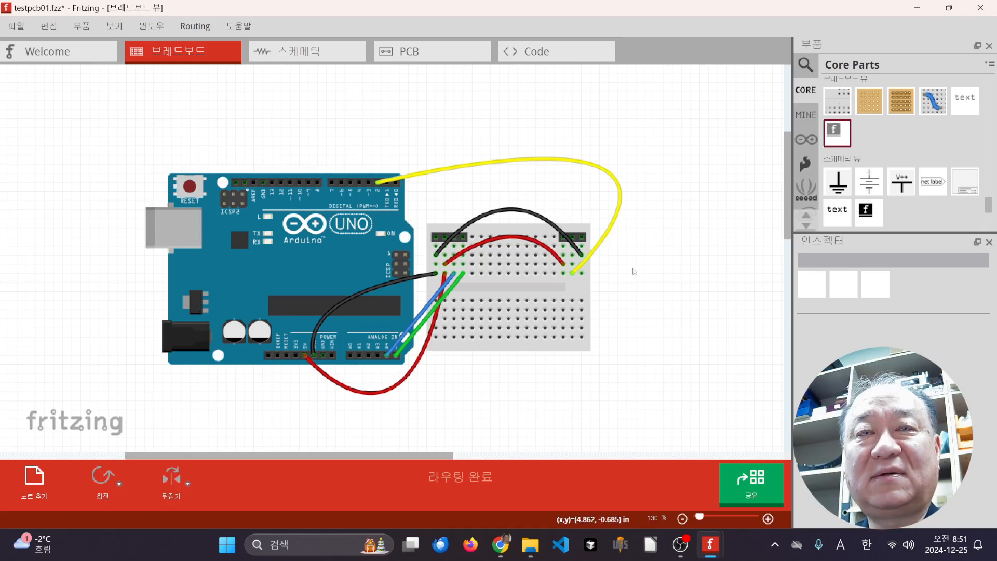
pyautogui.click(460, 46)
pyautogui.click(182, 51)
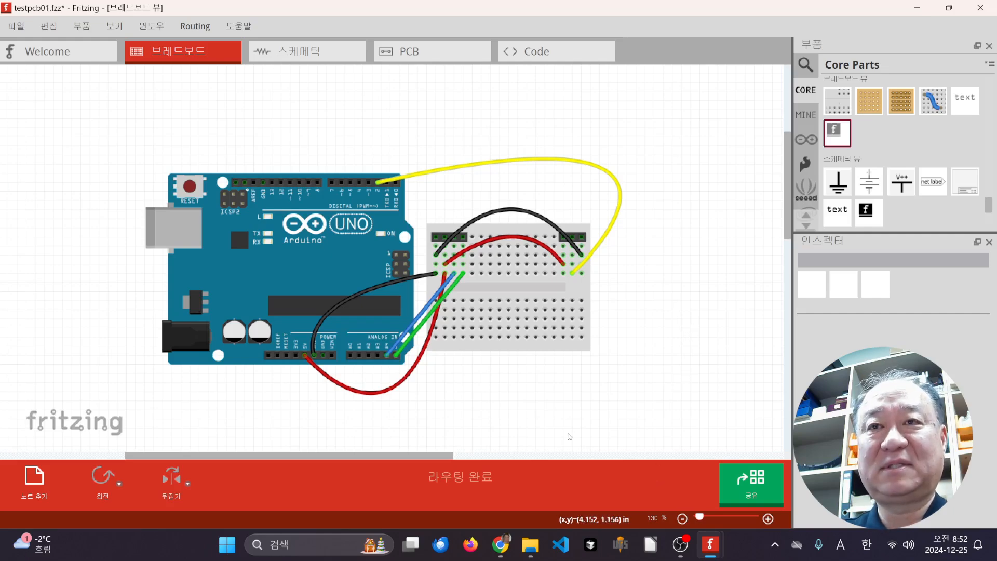
# Switch to Chrome and search Google for "pcb design online"
pyautogui.click(500, 545)
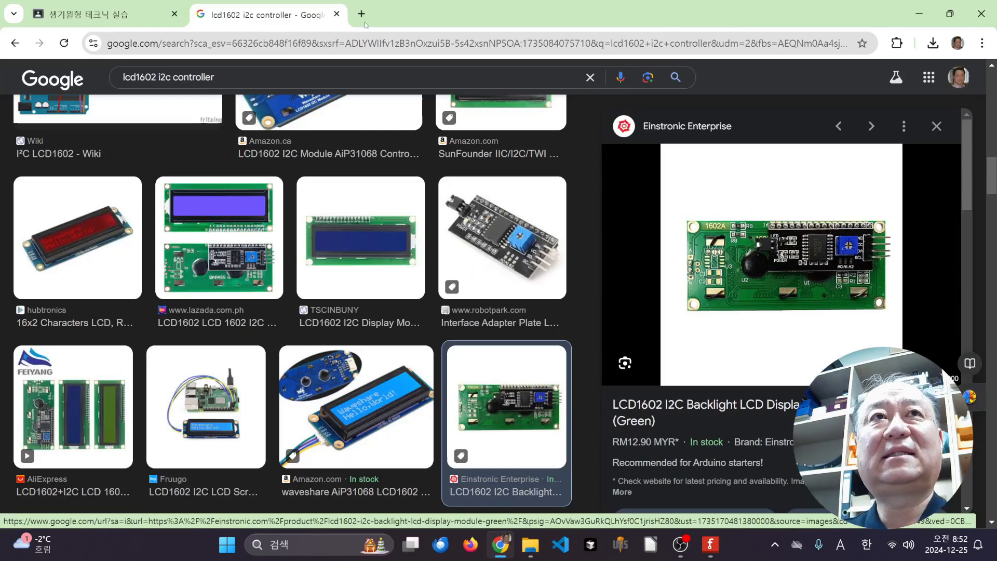
pyautogui.click(340, 43)
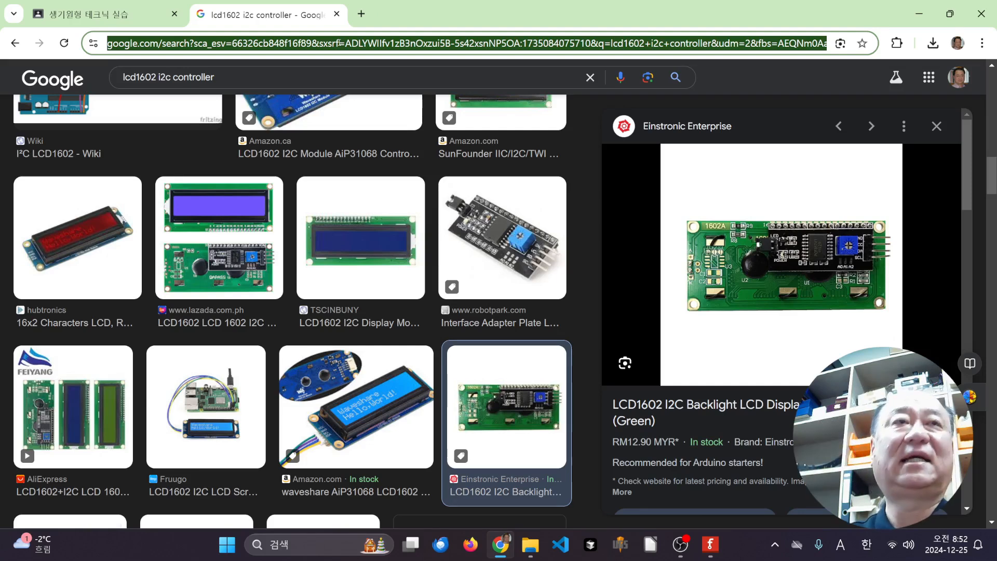
pyautogui.write('pcb d')
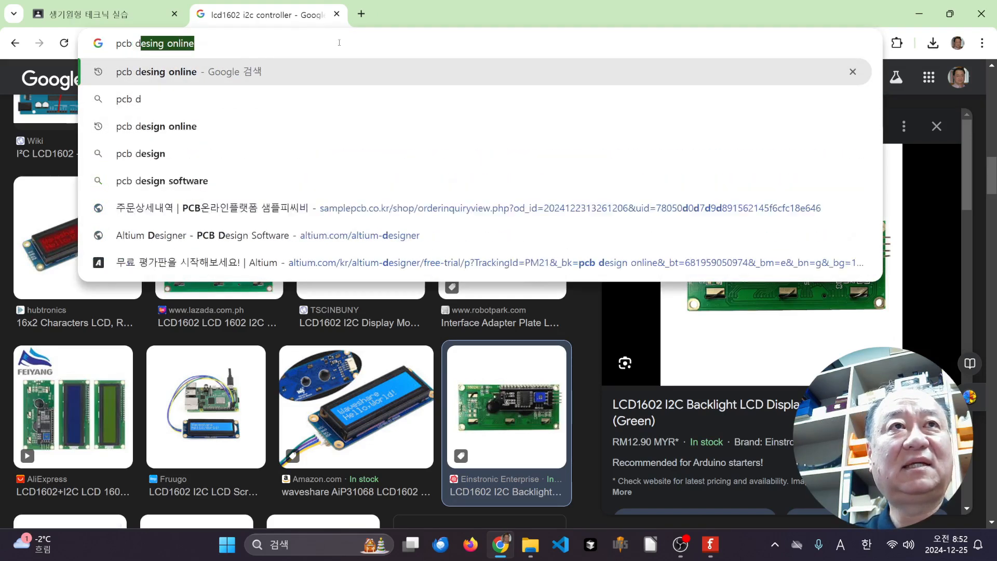
pyautogui.press('Right')
pyautogui.press('Left')
pyautogui.press('Left')
pyautogui.press('Left')
pyautogui.press('Left')
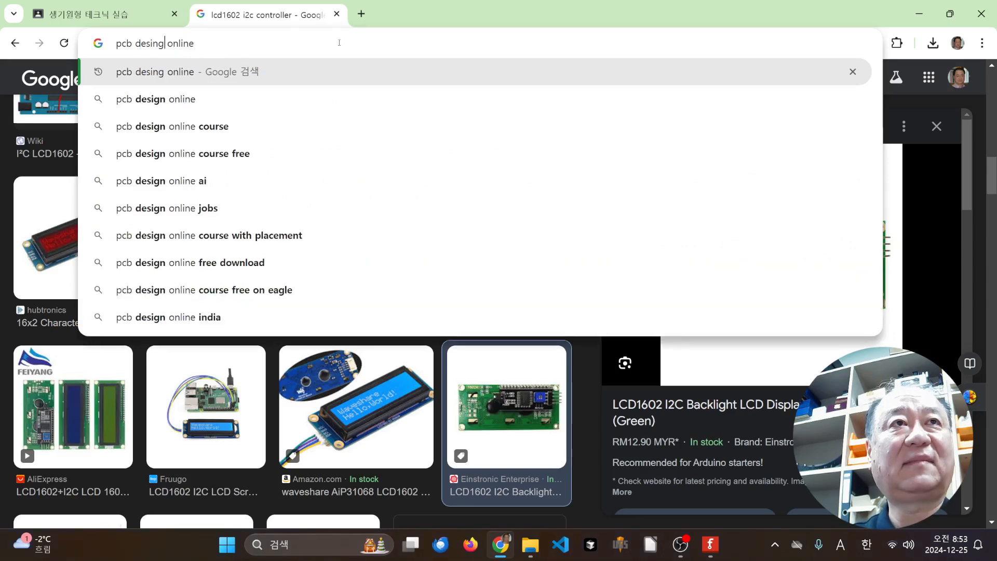
pyautogui.press('BackSpace')
pyautogui.press('BackSpace')
pyautogui.write('gn')
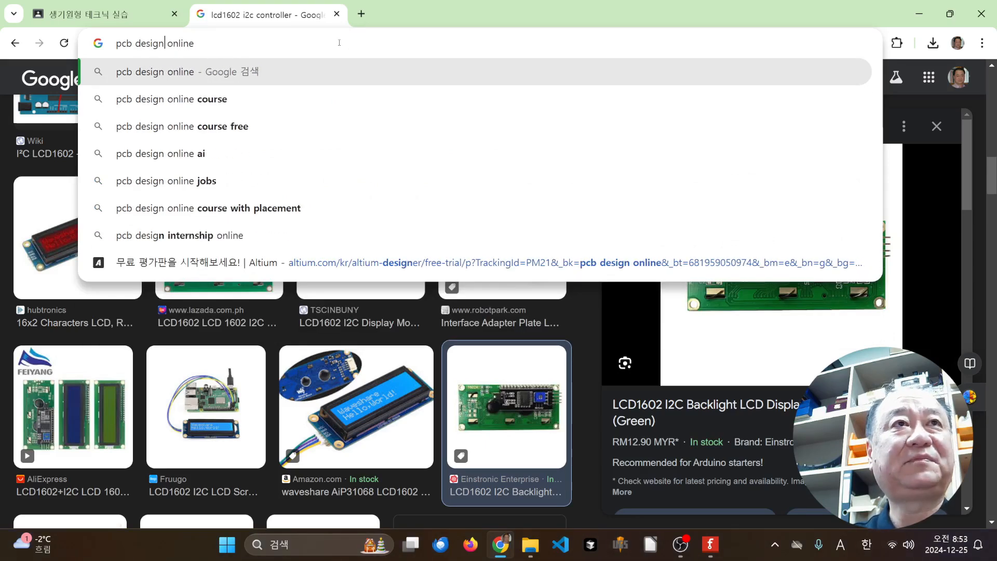
pyautogui.press('Return')
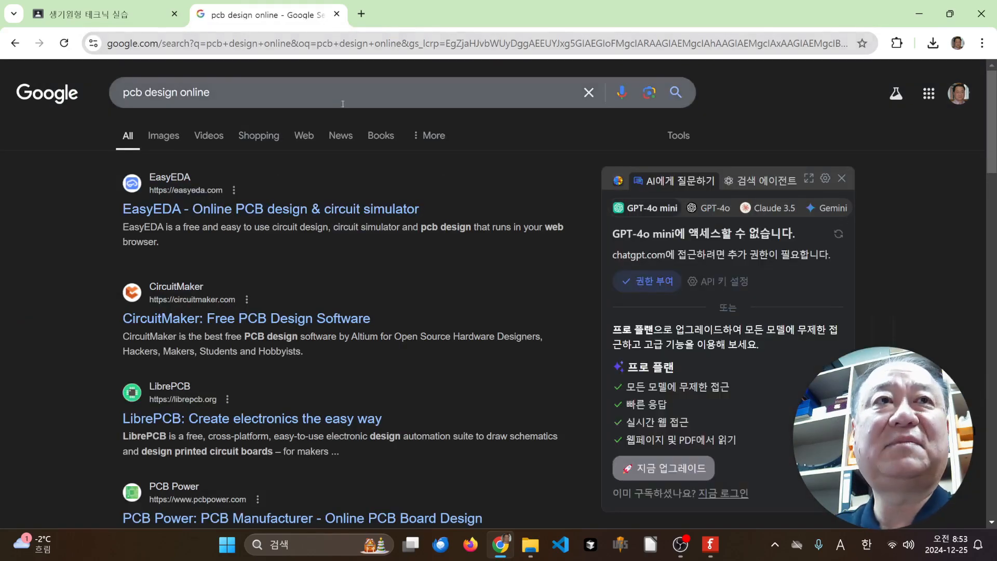
# Review the PCB design tools in the search results and open the EasyEDA website
pyautogui.scroll(-4, 379, 254)
pyautogui.scroll(3, 385, 249)
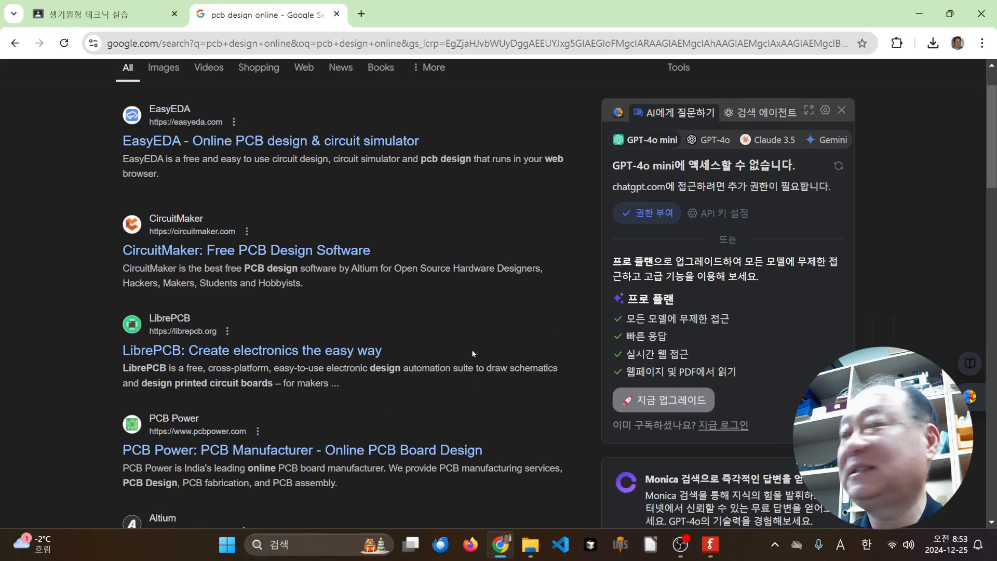
pyautogui.scroll(-4, 417, 379)
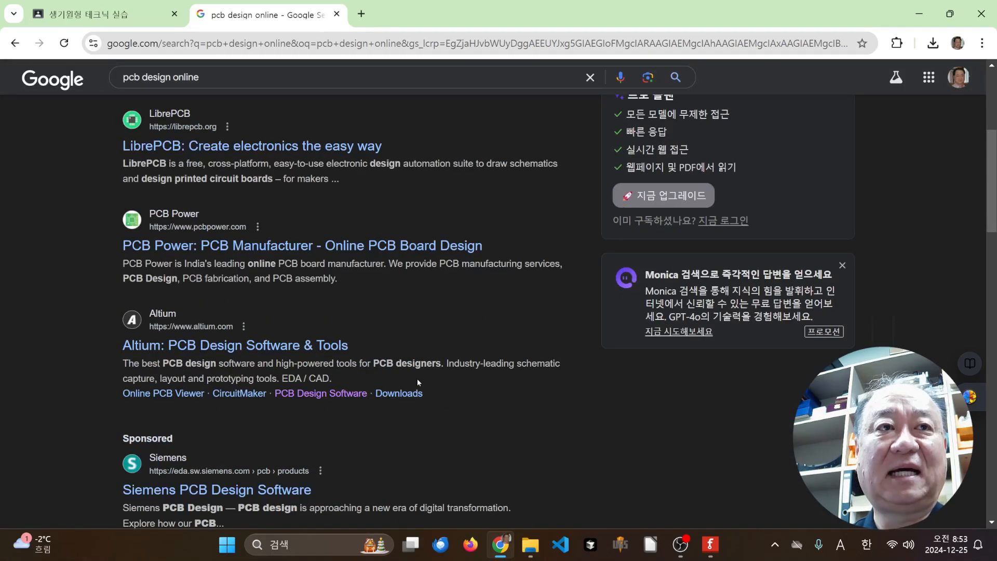
pyautogui.scroll(4, 416, 376)
pyautogui.scroll(2, 418, 379)
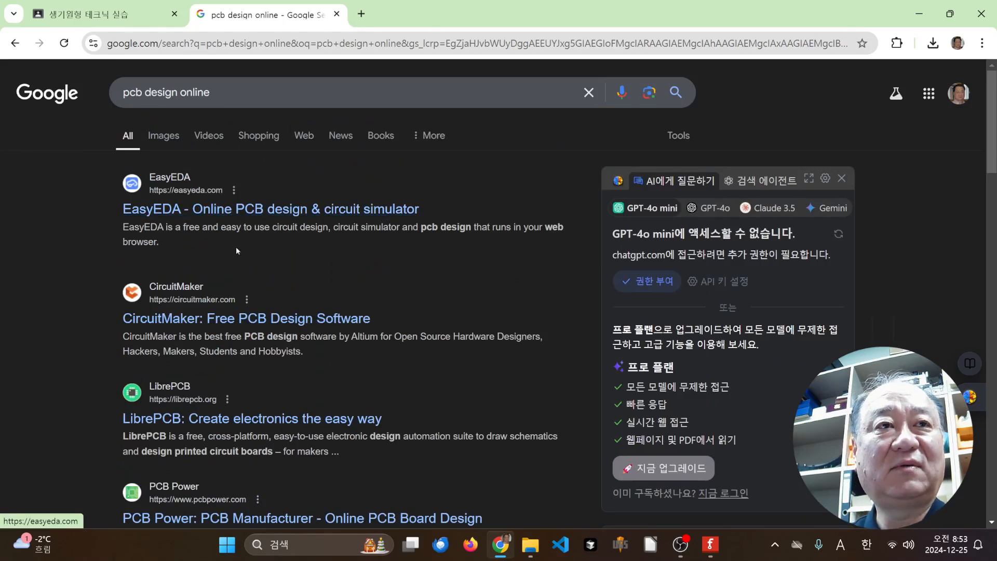
pyautogui.scroll(-4, 317, 395)
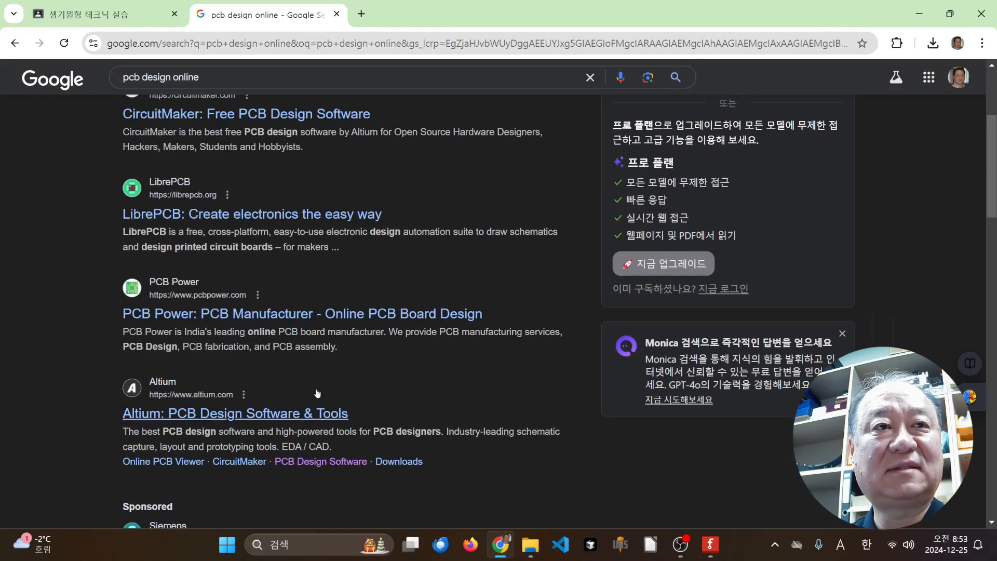
pyautogui.scroll(4, 316, 394)
pyautogui.scroll(-6, 316, 396)
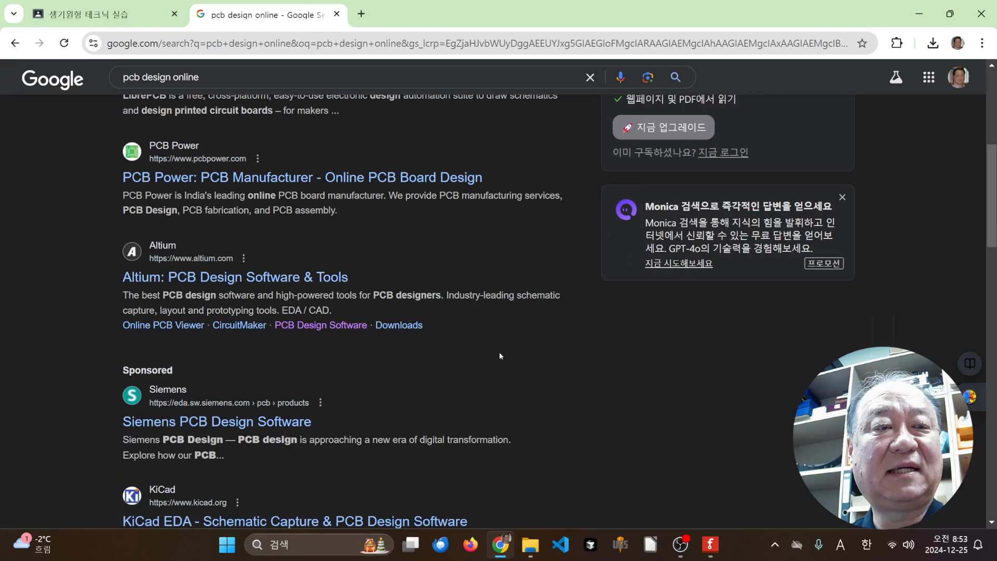
pyautogui.scroll(-3, 500, 355)
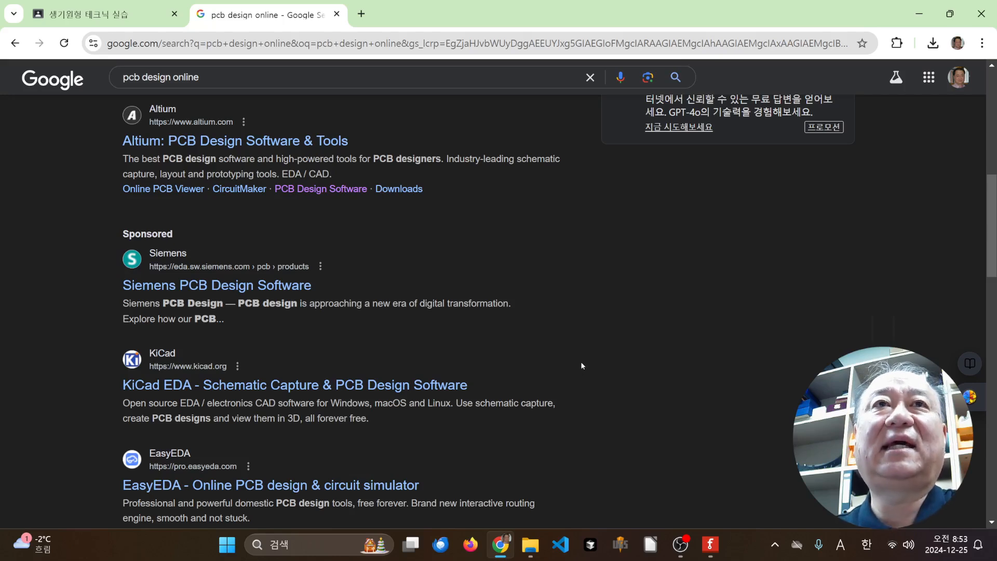
pyautogui.scroll(5, 581, 364)
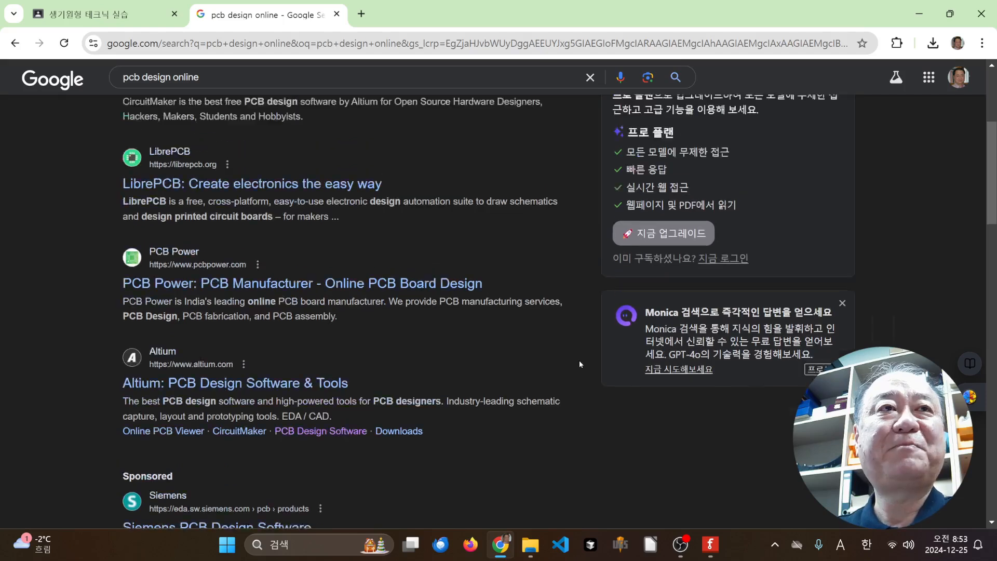
pyautogui.scroll(5, 578, 360)
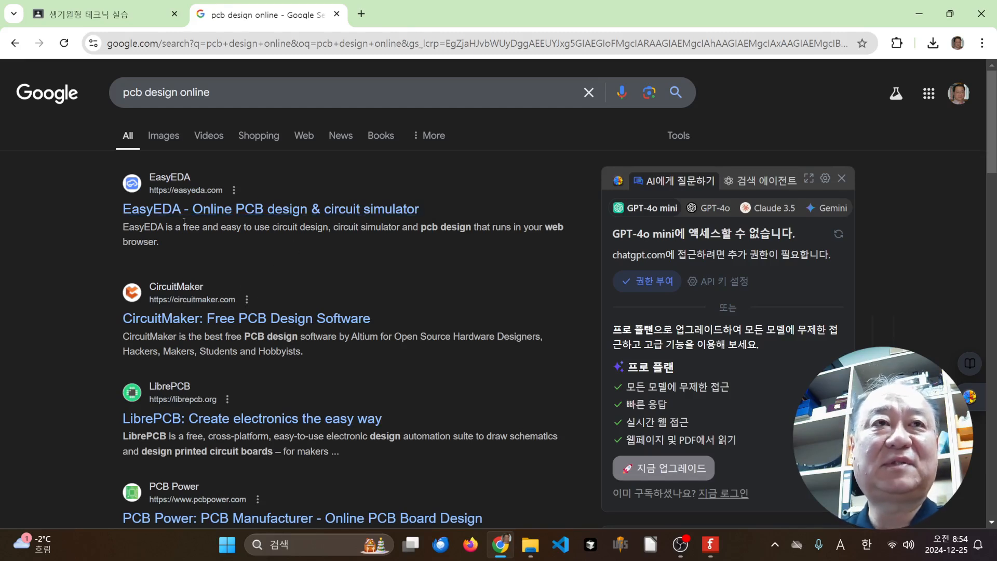
pyautogui.click(218, 209)
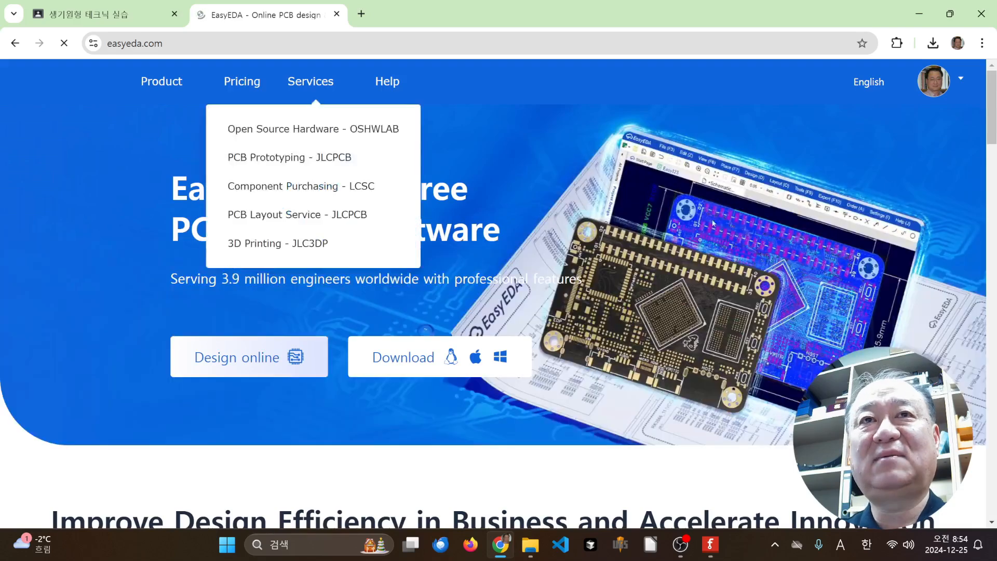
# Log out of the current EasyEDA account and sign back in with Google
pyautogui.moveTo(931, 84)
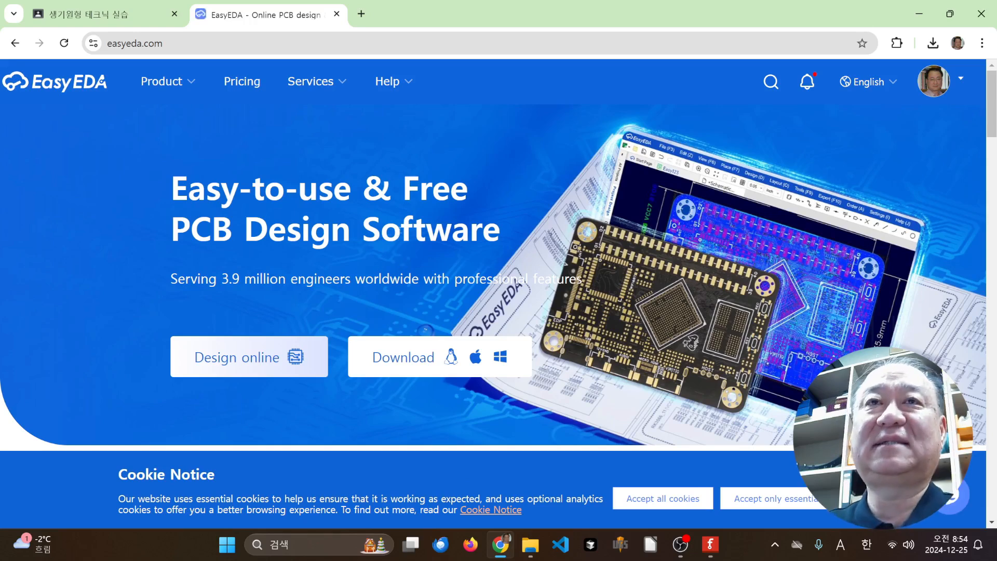
pyautogui.moveTo(970, 82)
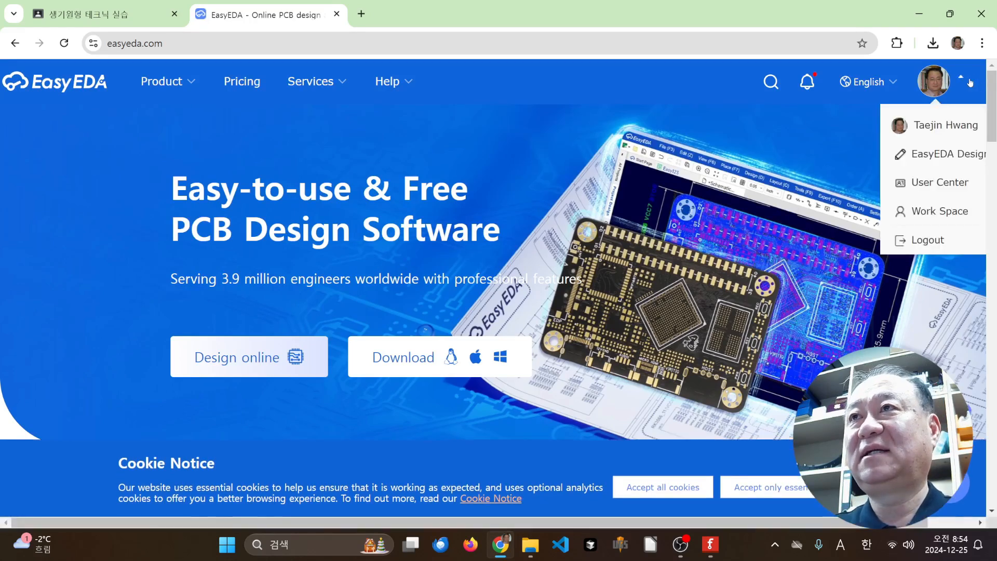
pyautogui.click(926, 248)
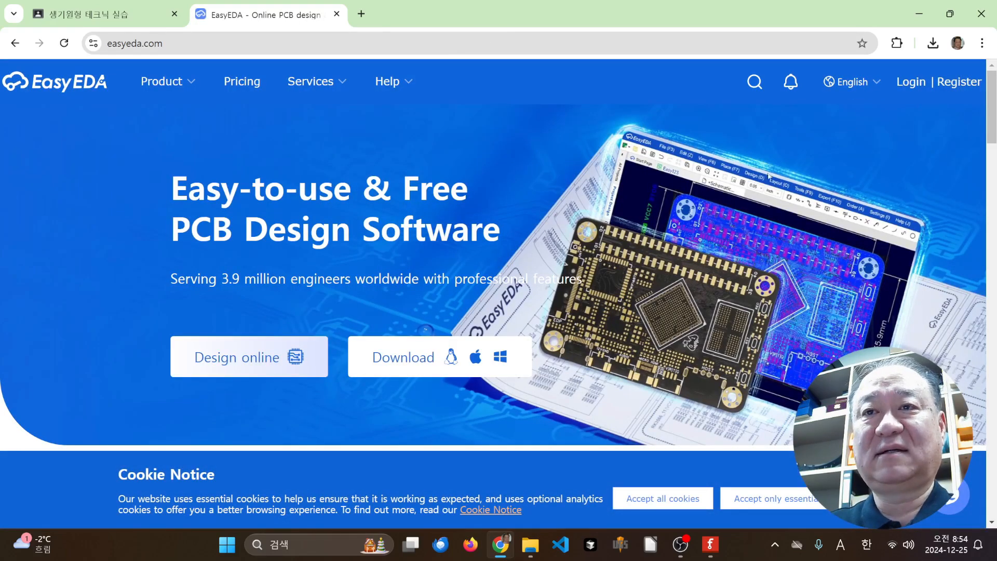
pyautogui.click(913, 82)
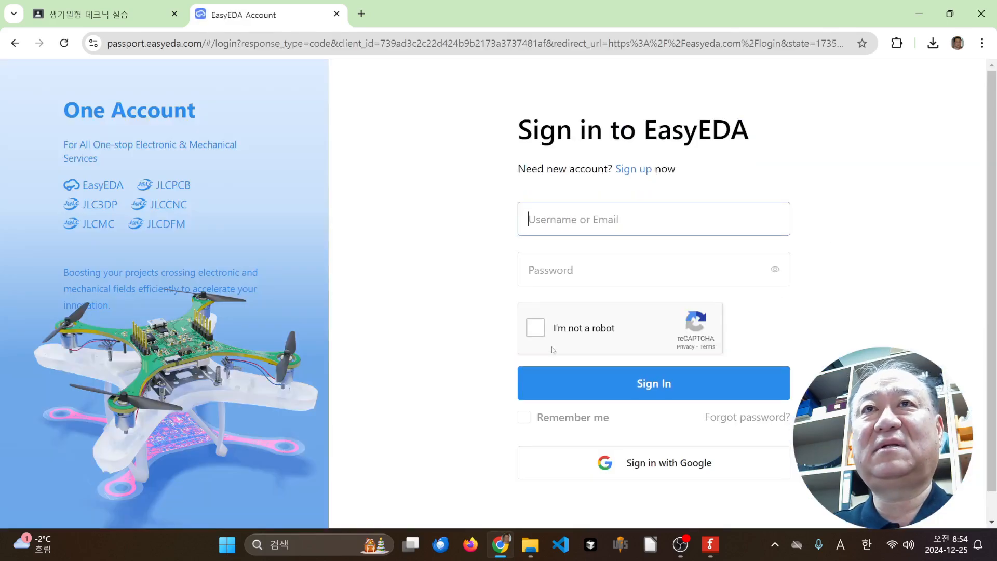
pyautogui.click(661, 469)
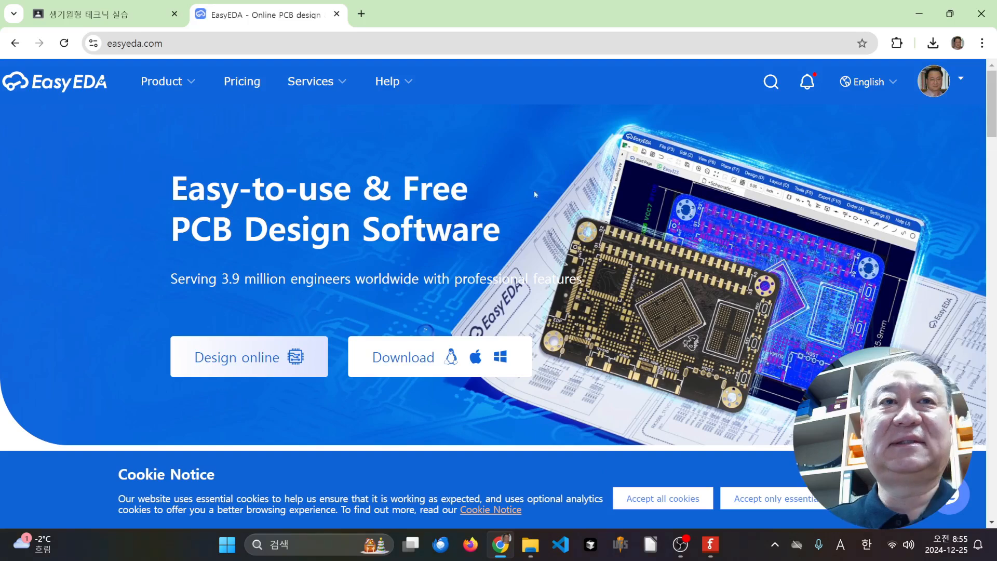
# Launch the Std Edition of EasyEDA's online design editor and skip the introductory tour
pyautogui.click(239, 363)
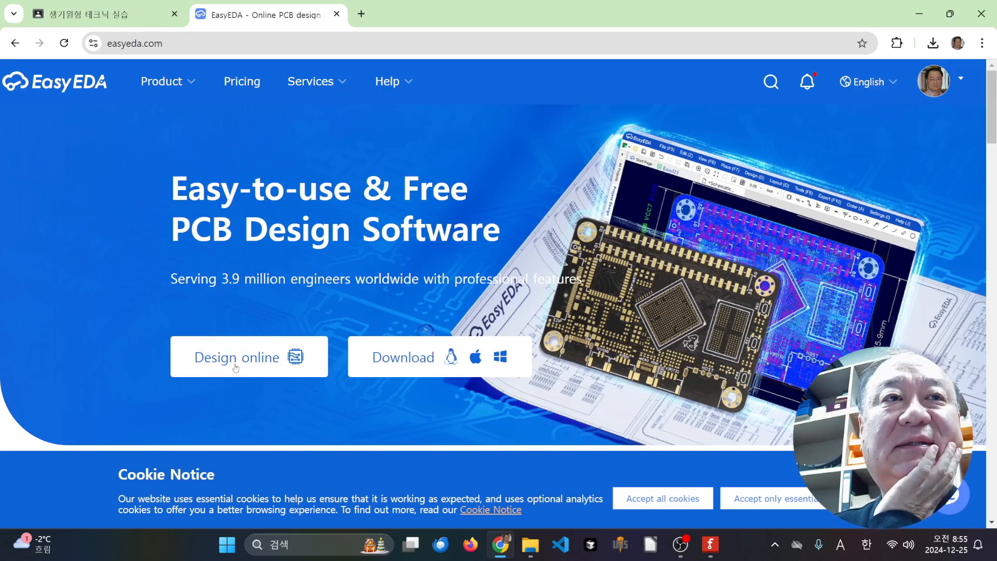
pyautogui.click(279, 363)
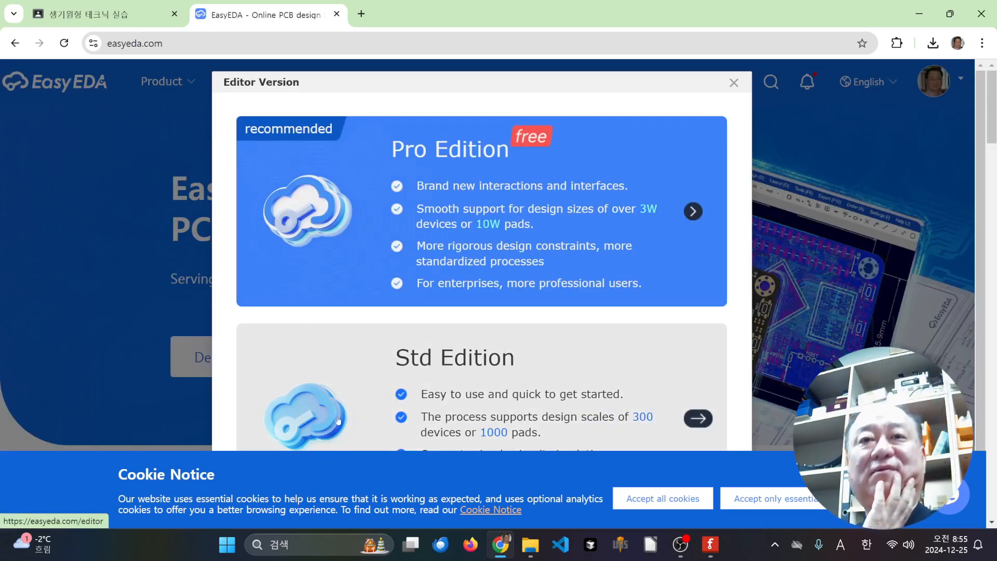
pyautogui.scroll(-3, 623, 275)
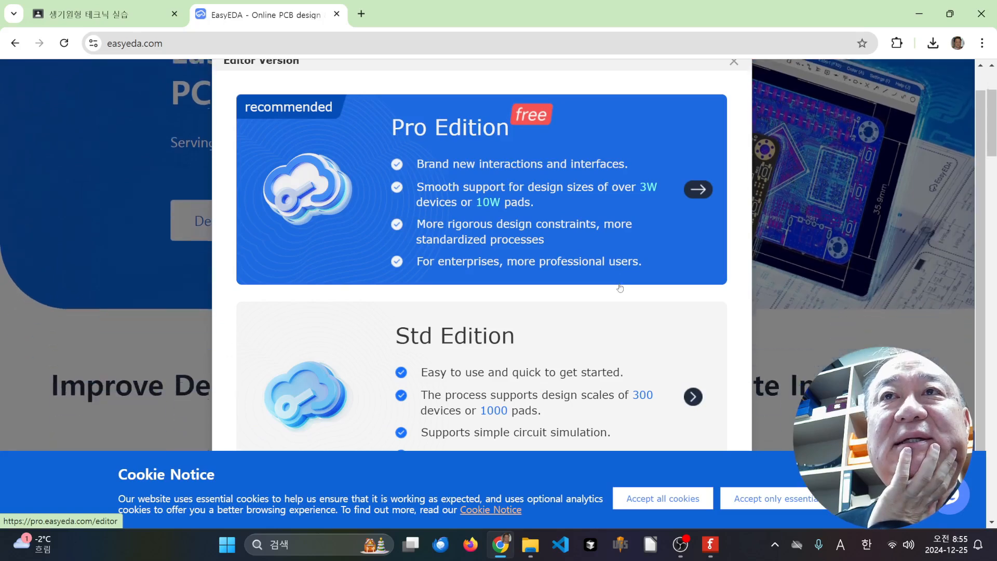
pyautogui.scroll(1, 639, 281)
pyautogui.scroll(-5, 645, 349)
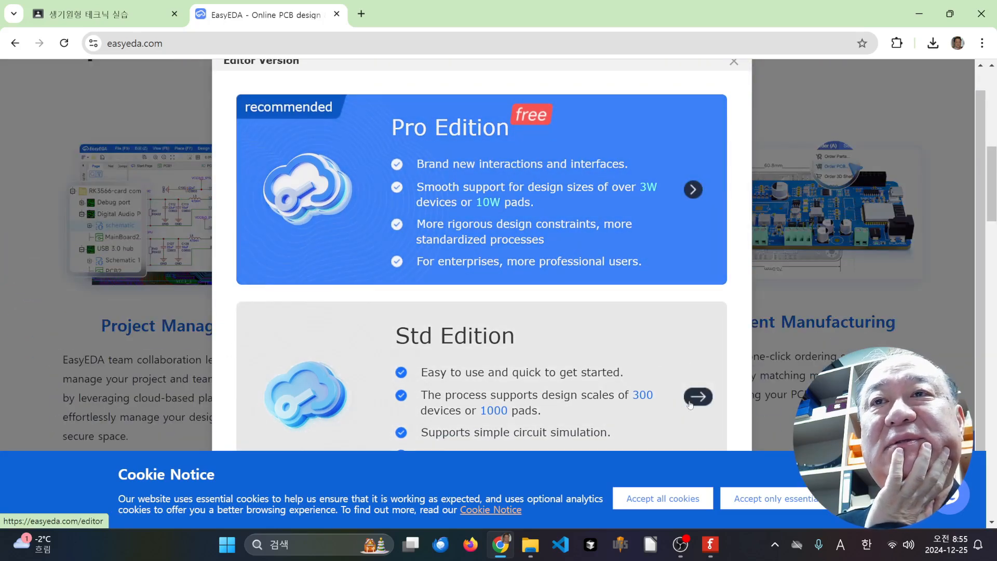
pyautogui.click(687, 403)
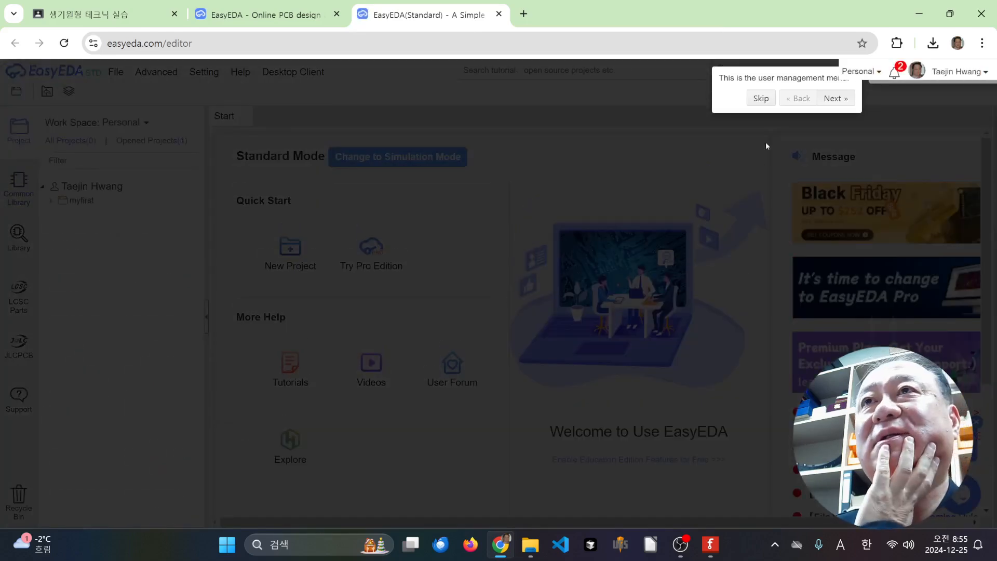
pyautogui.click(760, 98)
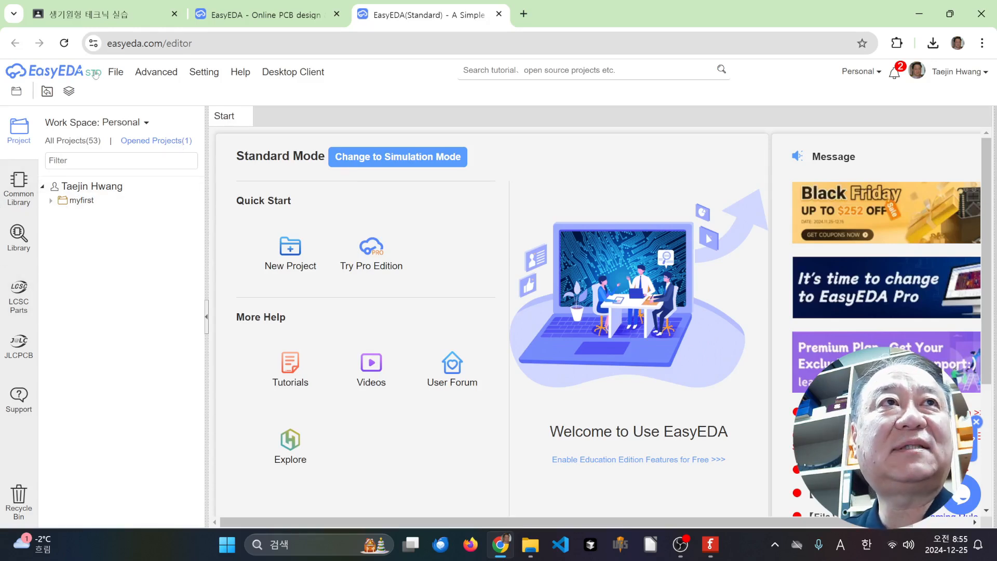
# Create a new project titled "my dht monitor" with an empty description and save it
pyautogui.moveTo(115, 72)
pyautogui.moveTo(197, 92)
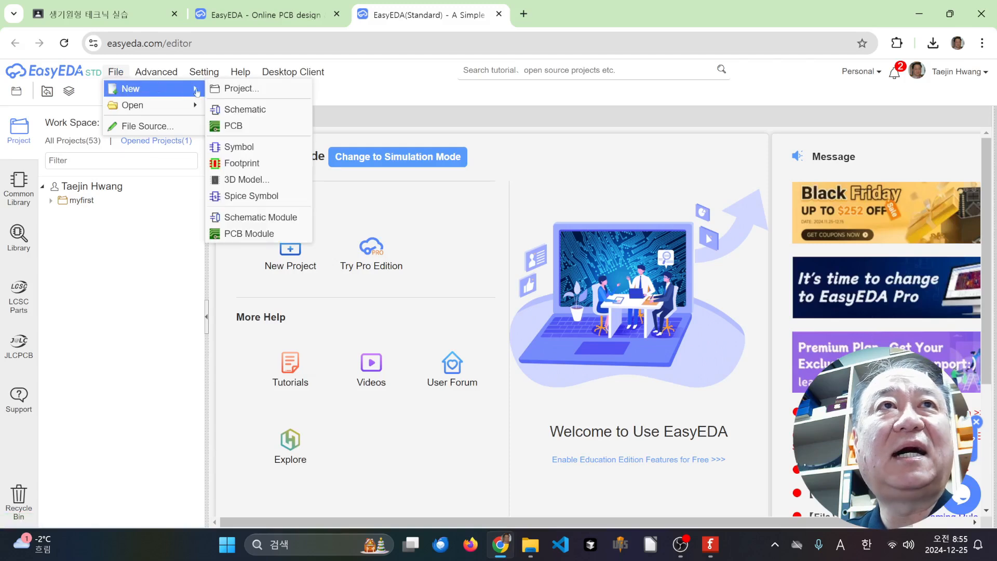
pyautogui.click(237, 90)
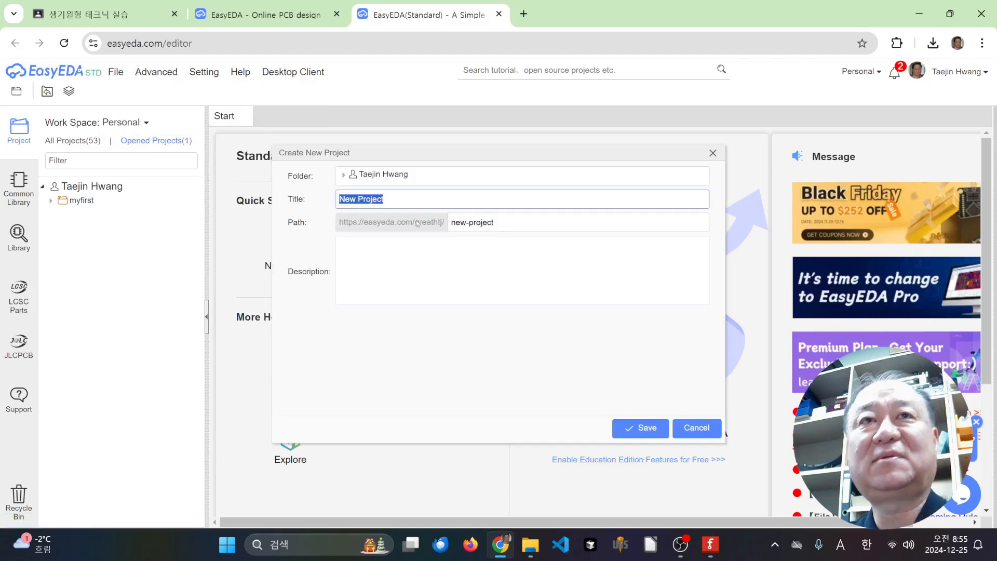
pyautogui.write('my hd')
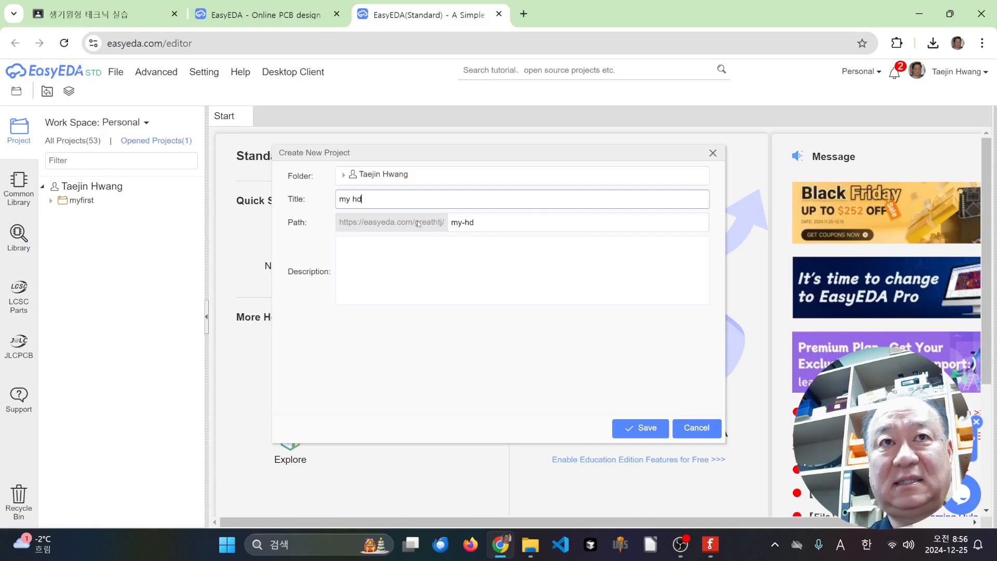
pyautogui.press('BackSpace')
pyautogui.press('BackSpace')
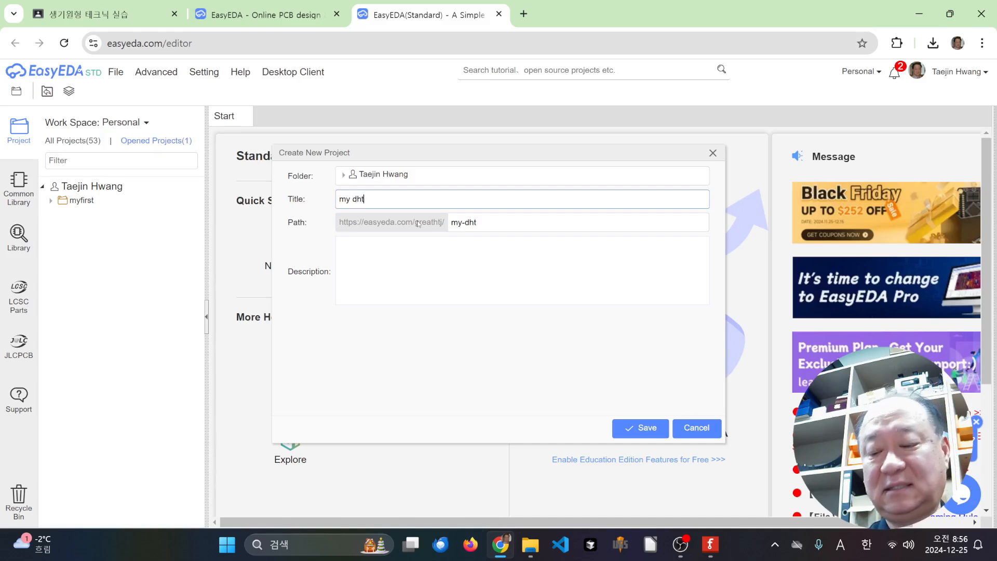
pyautogui.write('dht moto')
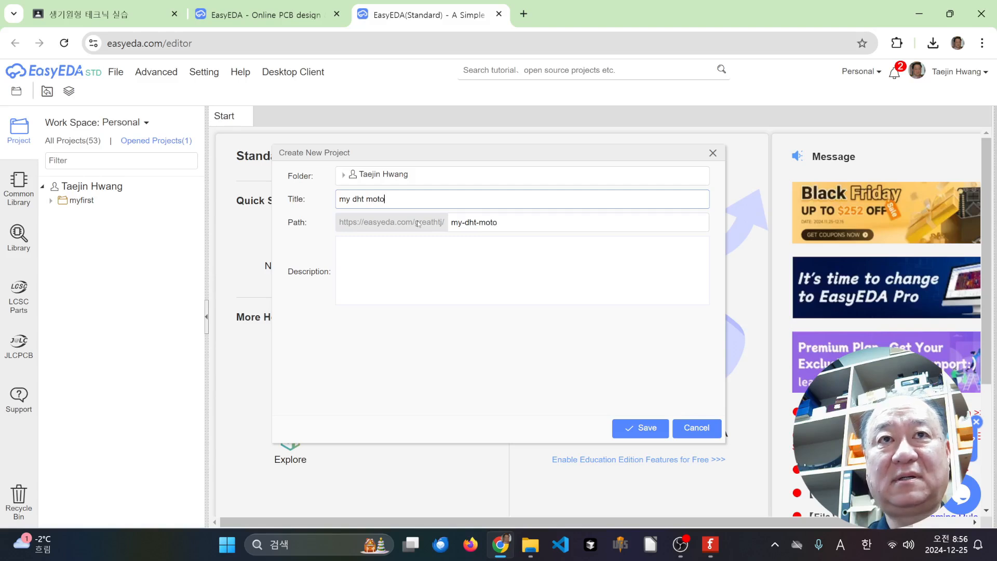
pyautogui.press('BackSpace')
pyautogui.press('BackSpace')
pyautogui.write('nitor')
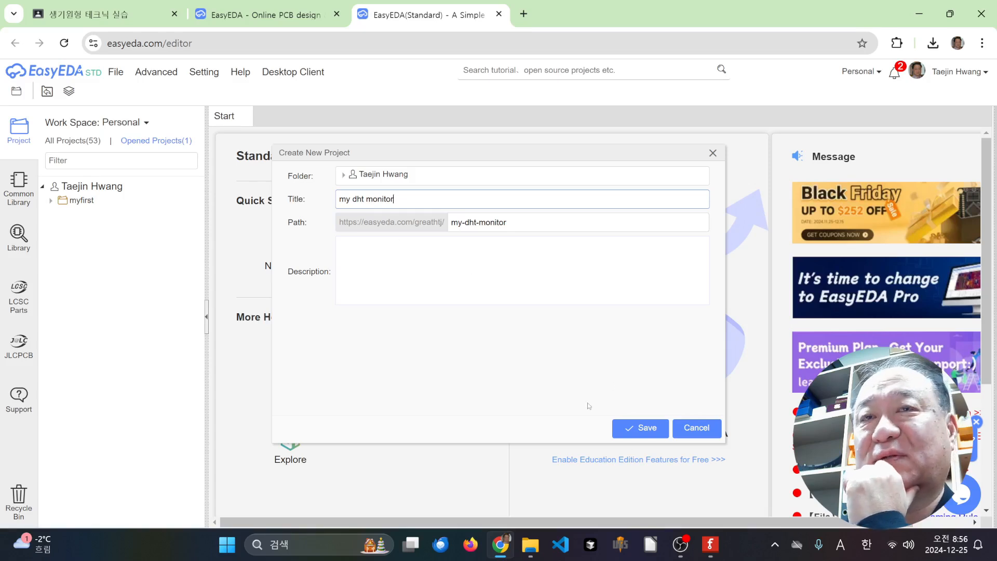
pyautogui.click(396, 266)
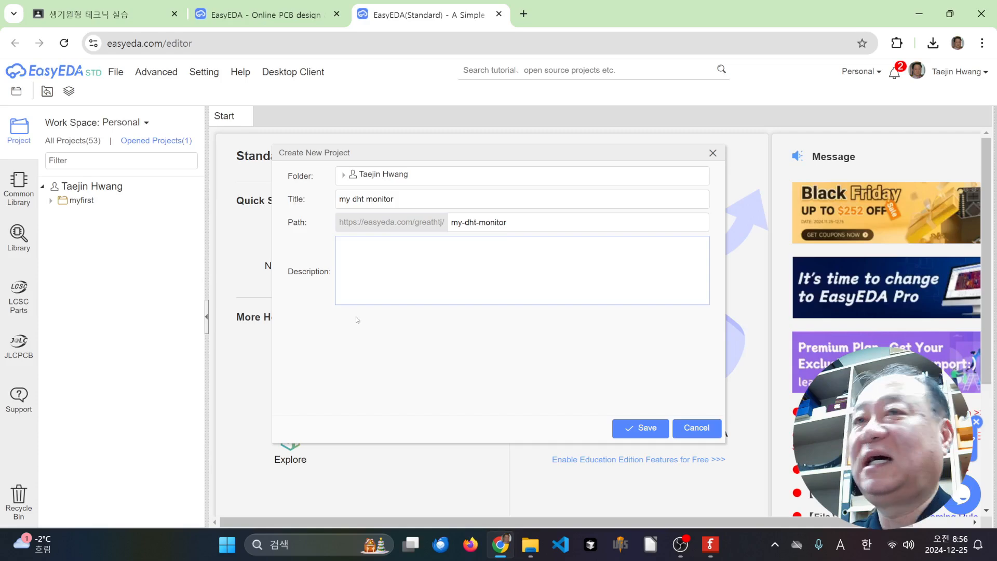
pyautogui.click(637, 434)
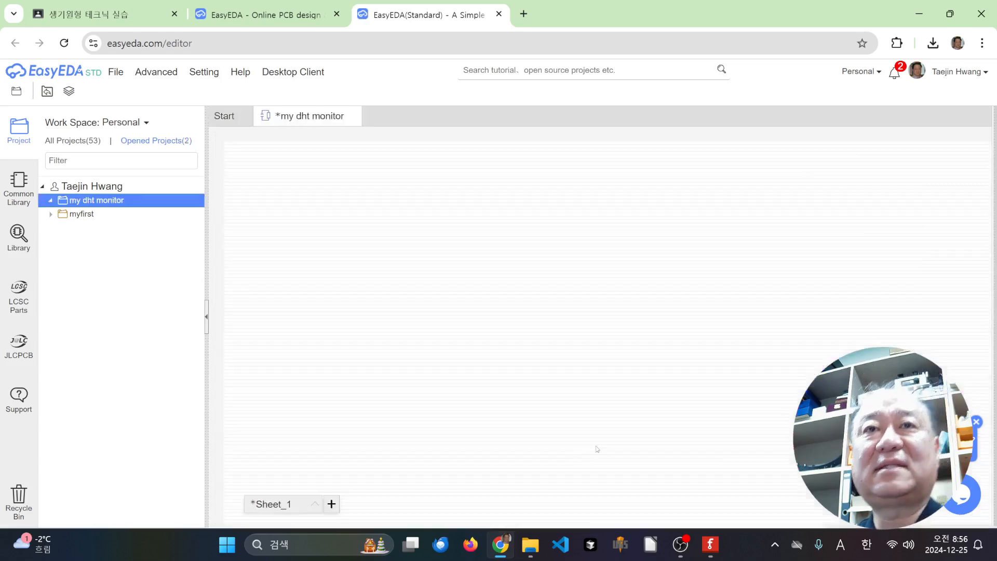
# Select Sheet_1 of the "my dht monitor" project and try to place an R_0603_US resistor from the common library
pyautogui.click(105, 212)
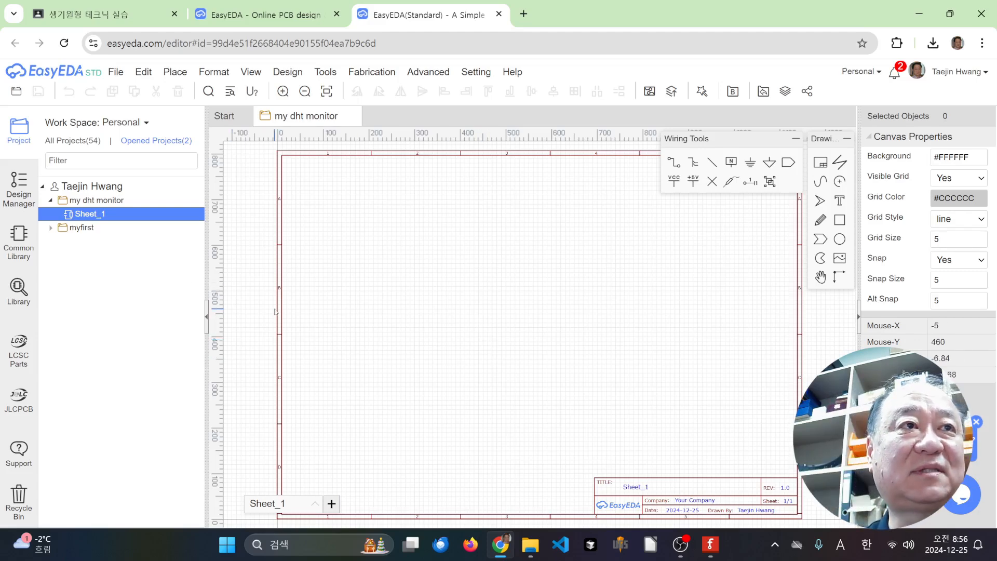
pyautogui.click(18, 239)
pyautogui.moveTo(85, 287); pyautogui.dragTo(411, 260)
pyautogui.click(494, 318)
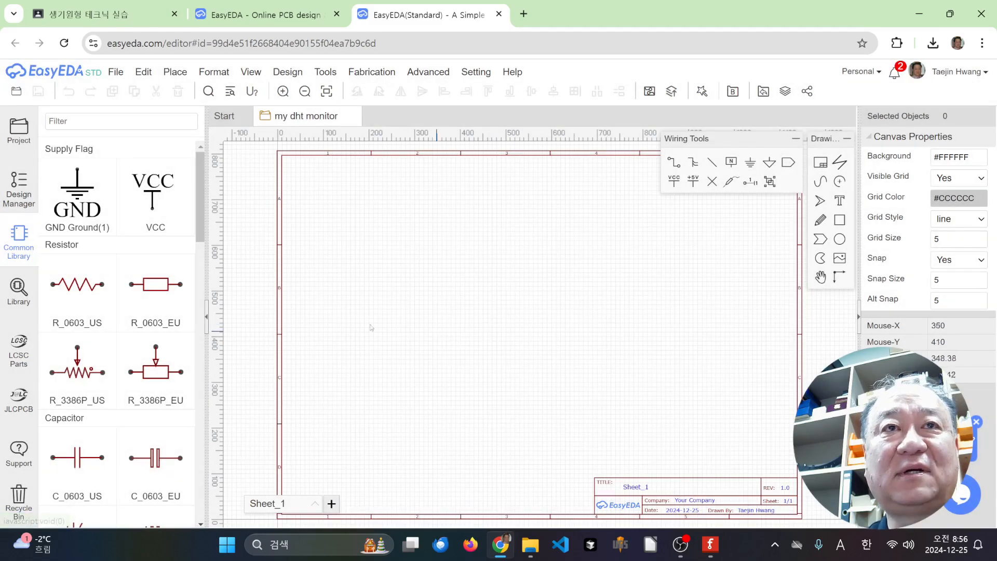
pyautogui.click(109, 323)
pyautogui.click(141, 269)
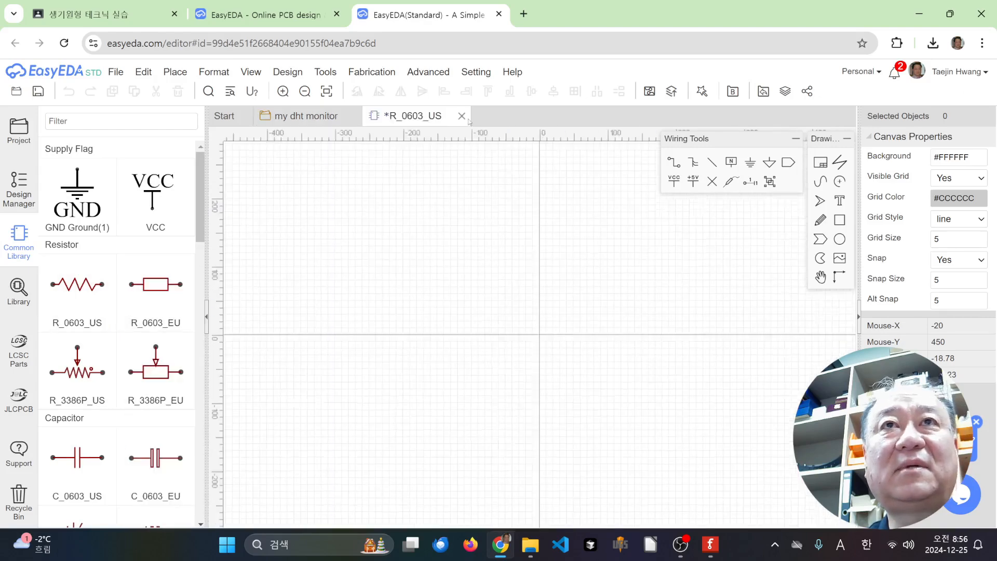
pyautogui.click(465, 118)
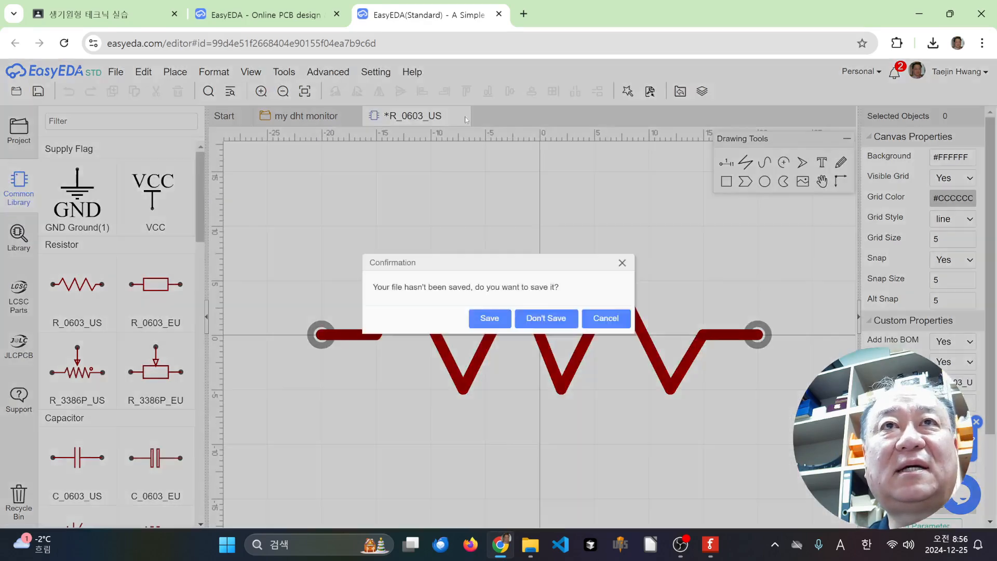
pyautogui.click(546, 318)
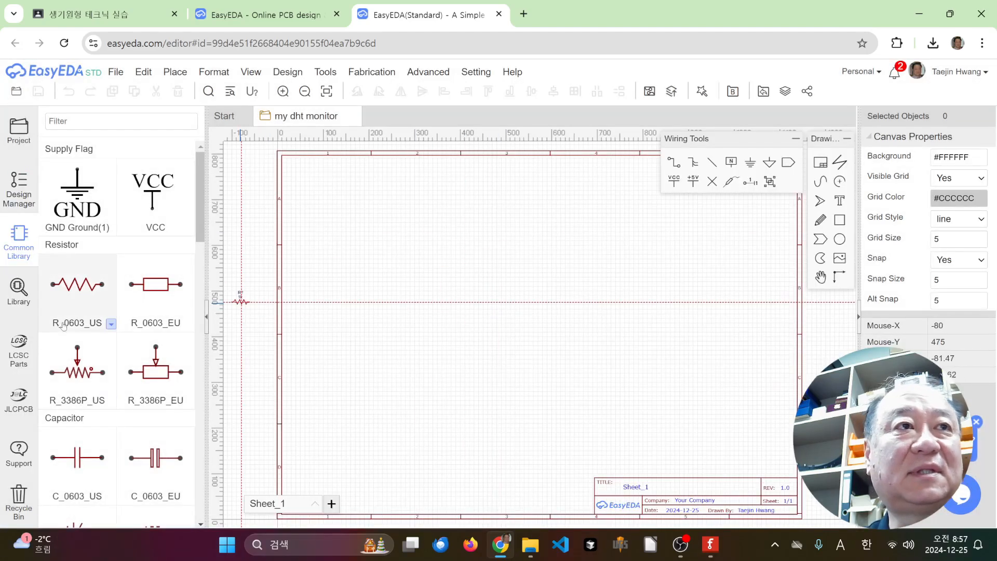
# Place three R_0603_US resistors from the common library at separate spots in the upper middle of Sheet_1
pyautogui.moveTo(74, 291); pyautogui.dragTo(420, 294)
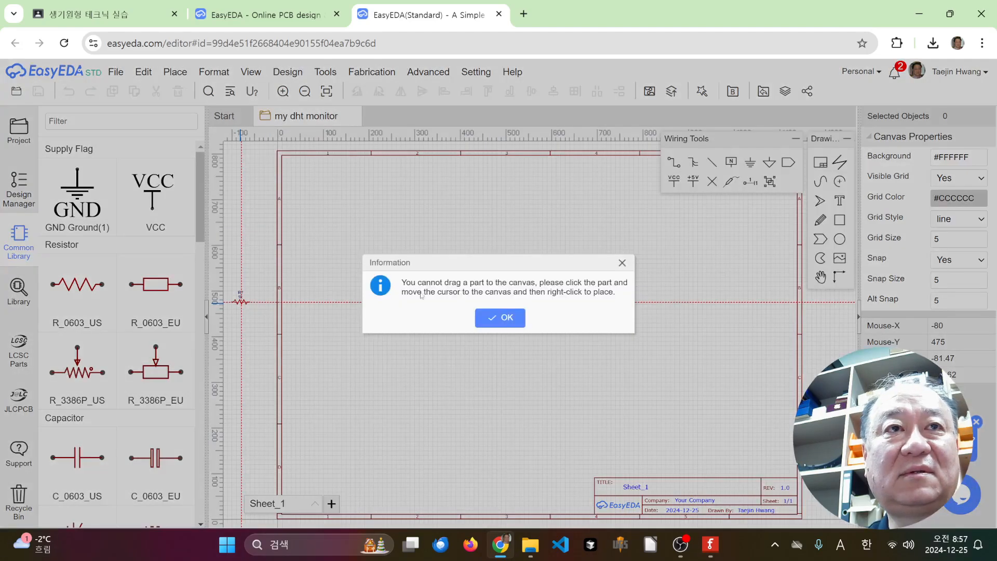
pyautogui.click(513, 323)
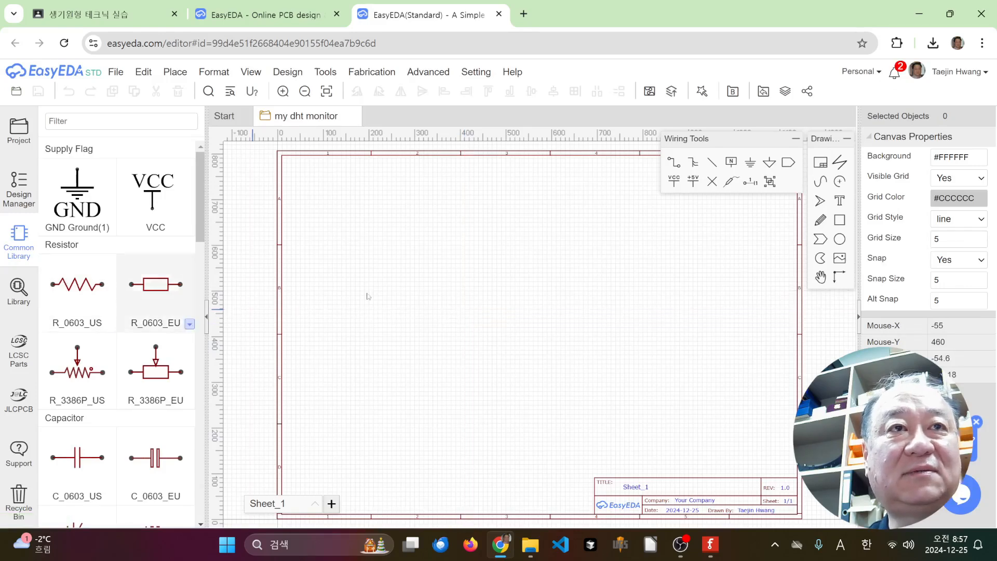
pyautogui.click(411, 241)
pyautogui.click(439, 310)
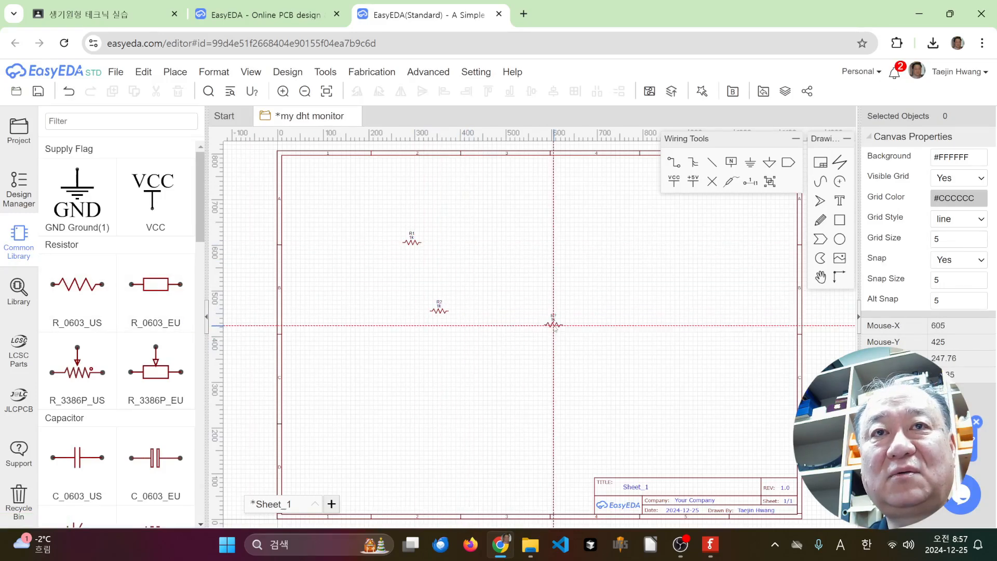
pyautogui.click(471, 262)
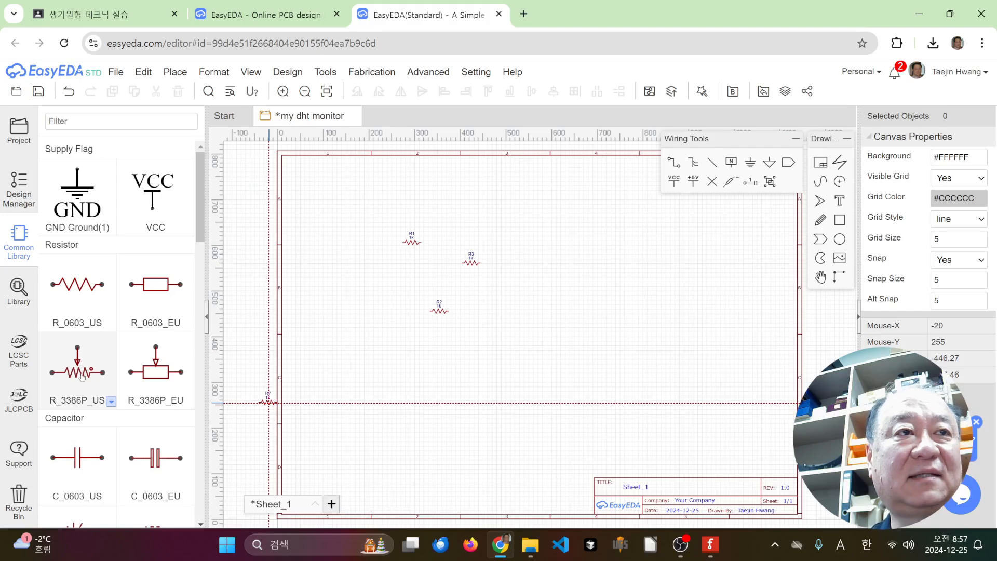
# Place two C_0603_US capacitors among the resistors, end placement and nudge resistor R1 slightly to the right
pyautogui.click(93, 458)
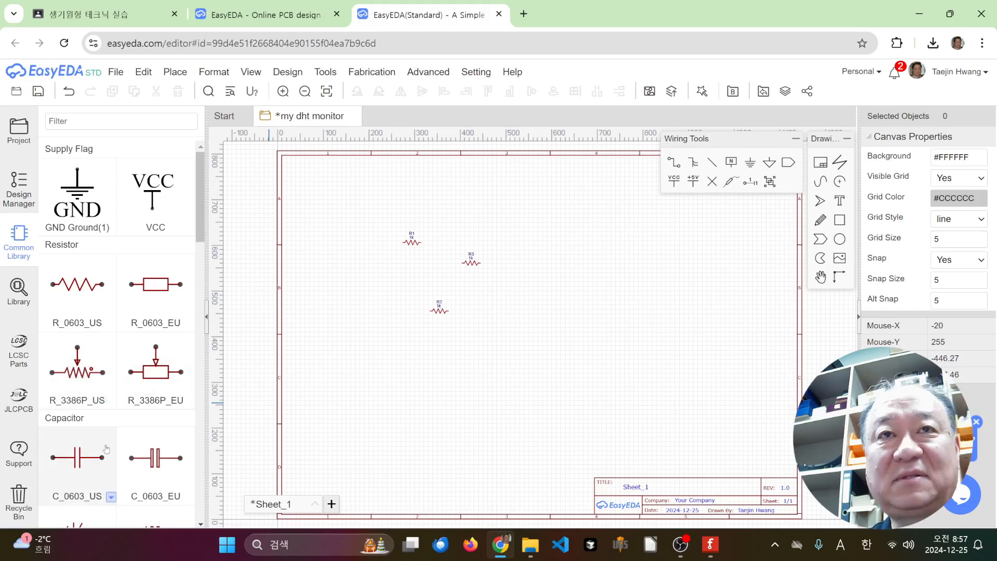
pyautogui.click(414, 269)
pyautogui.click(446, 283)
pyautogui.press('Escape')
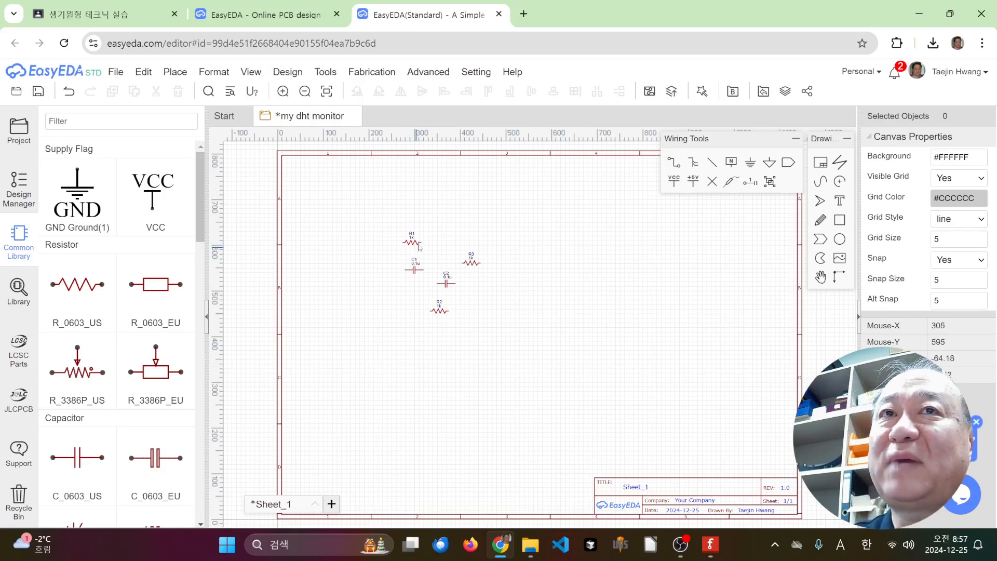
pyautogui.moveTo(415, 245); pyautogui.dragTo(419, 244)
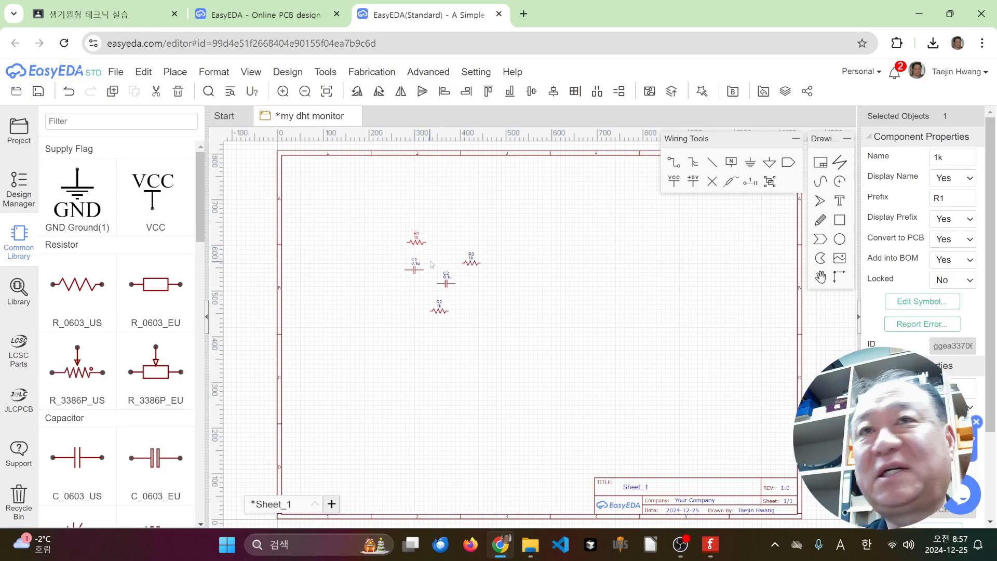
# Wire resistor R1 and capacitor C1 in parallel by joining their left ends and their right ends
pyautogui.scroll(5, 426, 244)
pyautogui.scroll(-3, 474, 261)
pyautogui.scroll(3, 513, 309)
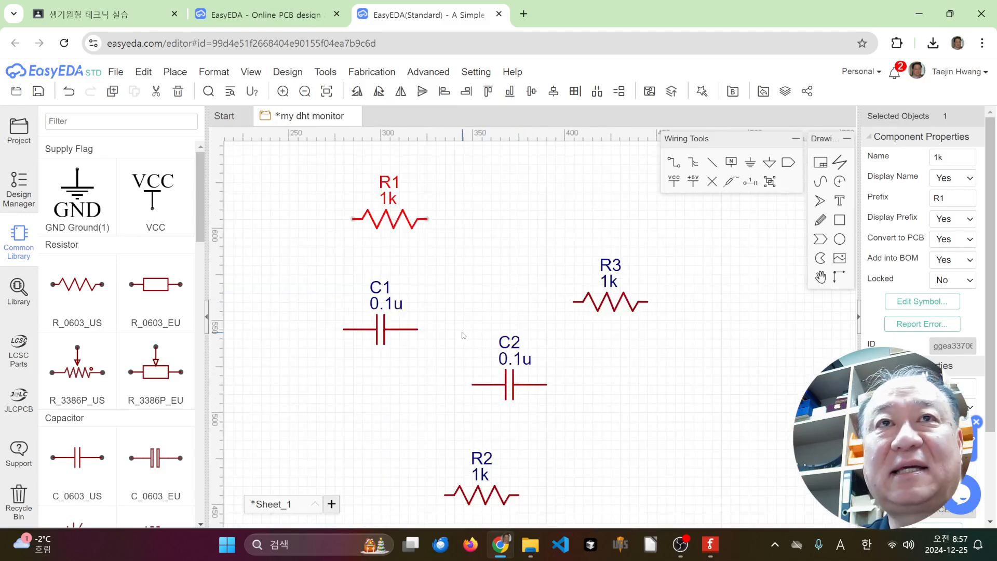
pyautogui.click(674, 163)
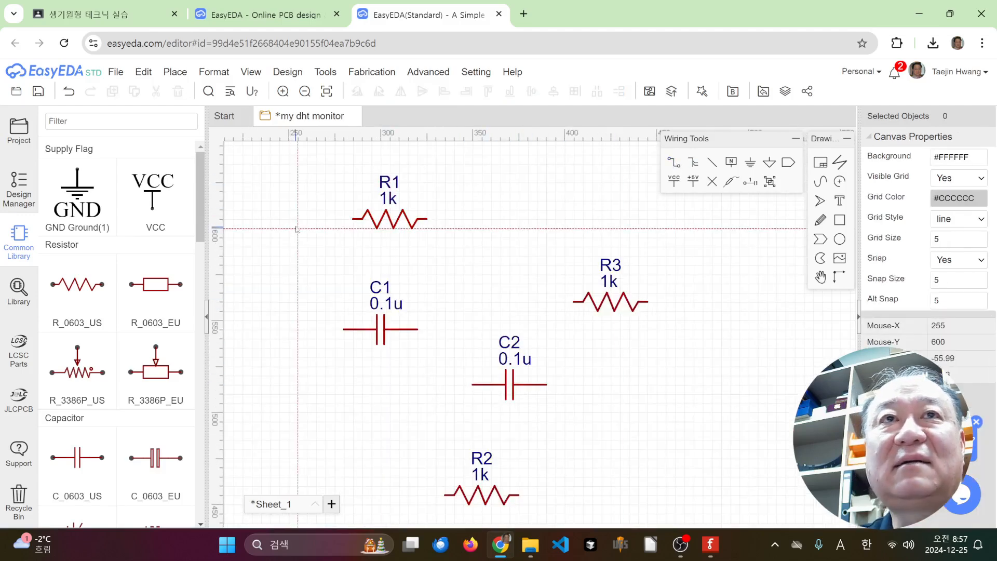
pyautogui.click(354, 220)
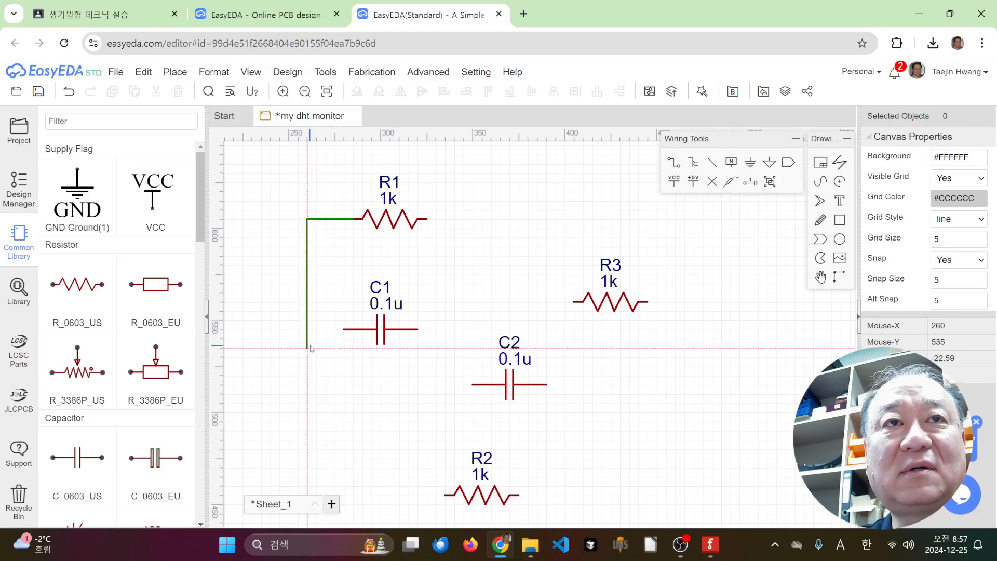
pyautogui.click(316, 329)
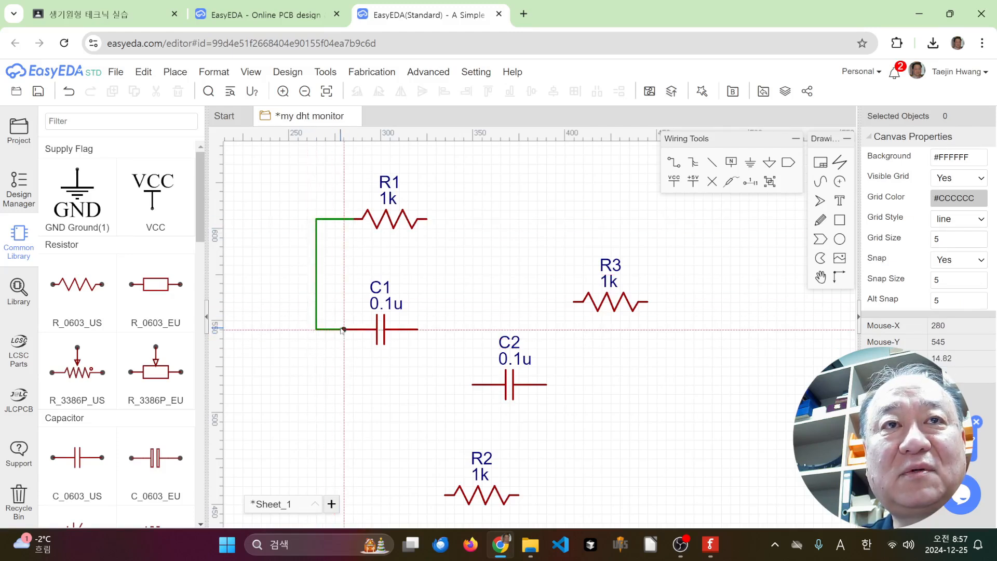
pyautogui.click(343, 329)
pyautogui.click(426, 219)
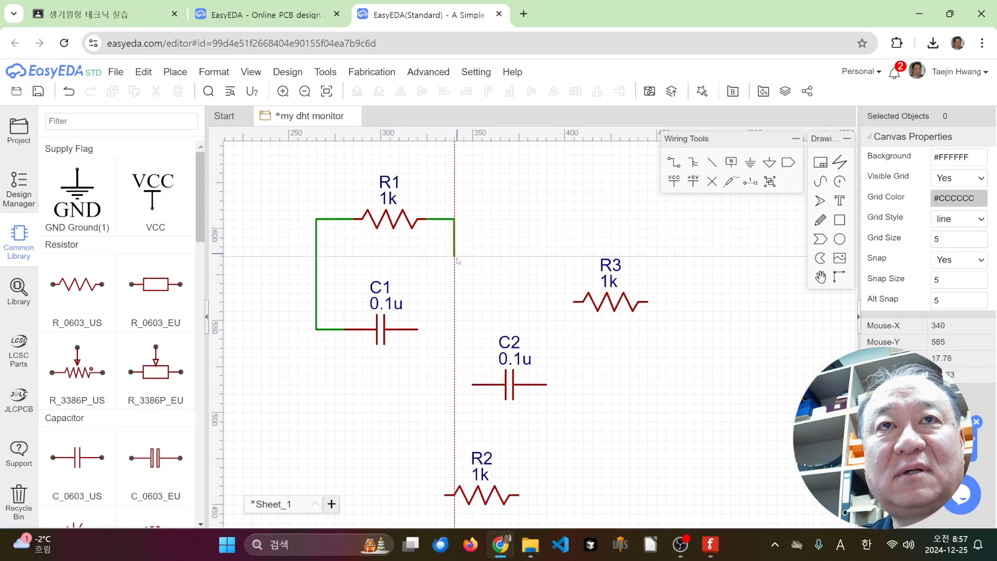
pyautogui.click(453, 328)
pyautogui.click(417, 329)
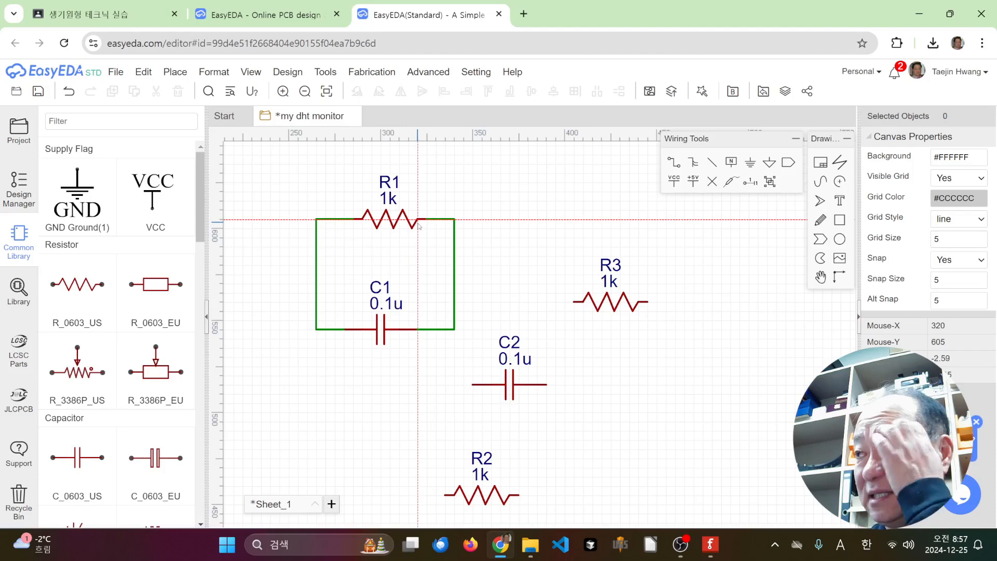
# Wire R3 and C2 in series, connecting R3's left end and C2's left end to the wire joining R1 and C1's right ends
pyautogui.click(454, 274)
pyautogui.click(574, 301)
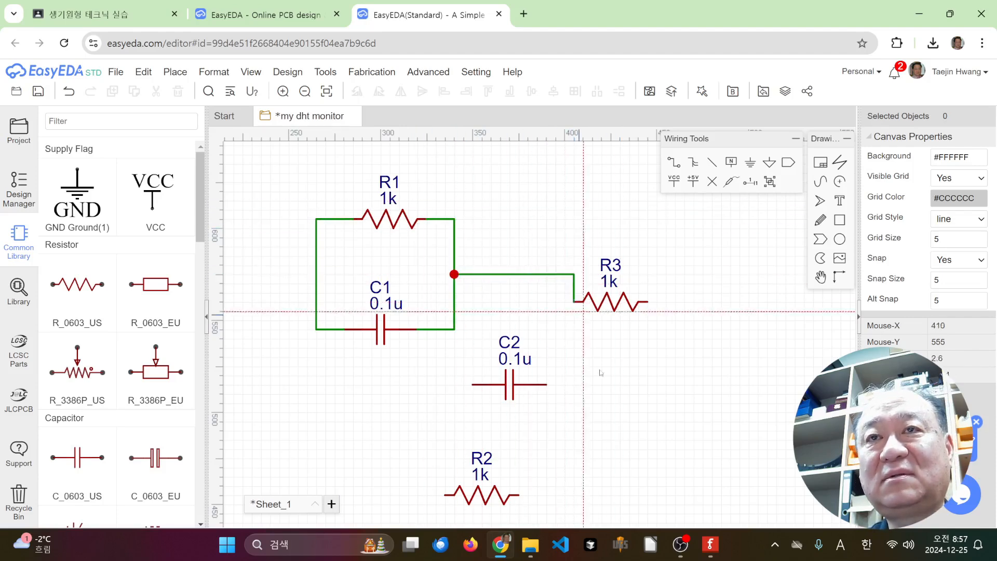
pyautogui.click(647, 302)
pyautogui.click(546, 385)
pyautogui.click(426, 329)
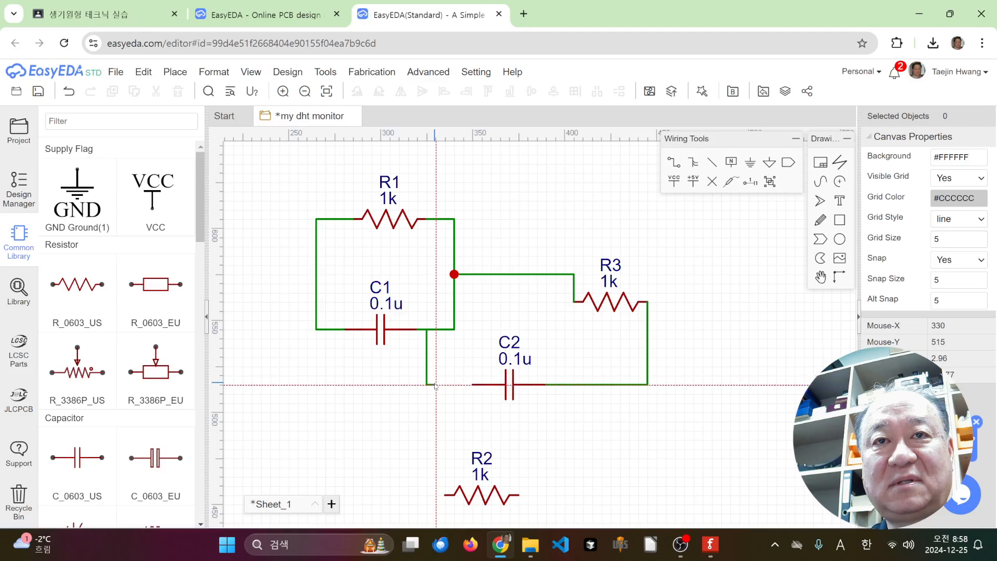
pyautogui.click(472, 384)
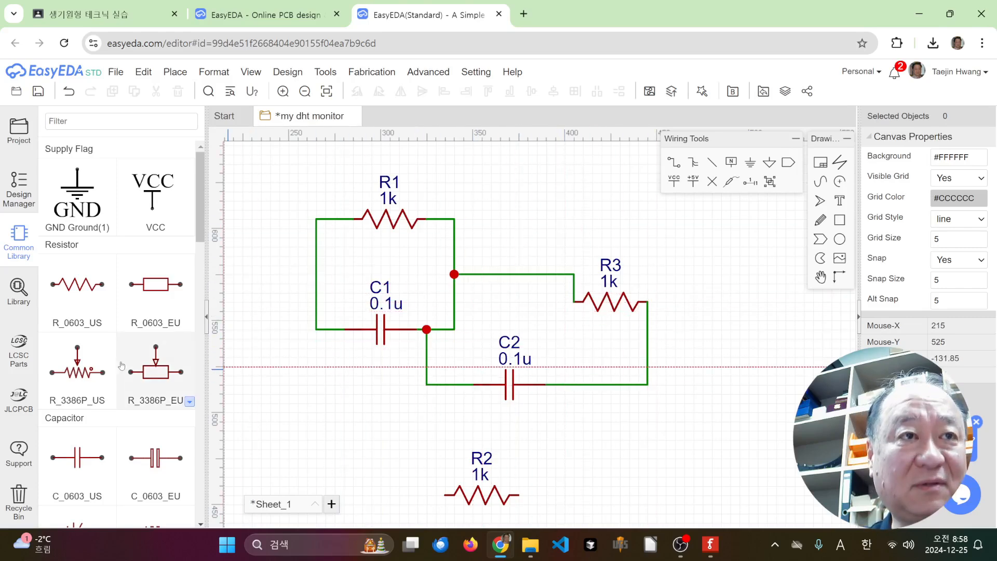
# Place a C_Tan_SMD_A_US polarized capacitor below R3, to the lower right of C2
pyautogui.scroll(-5, 121, 365)
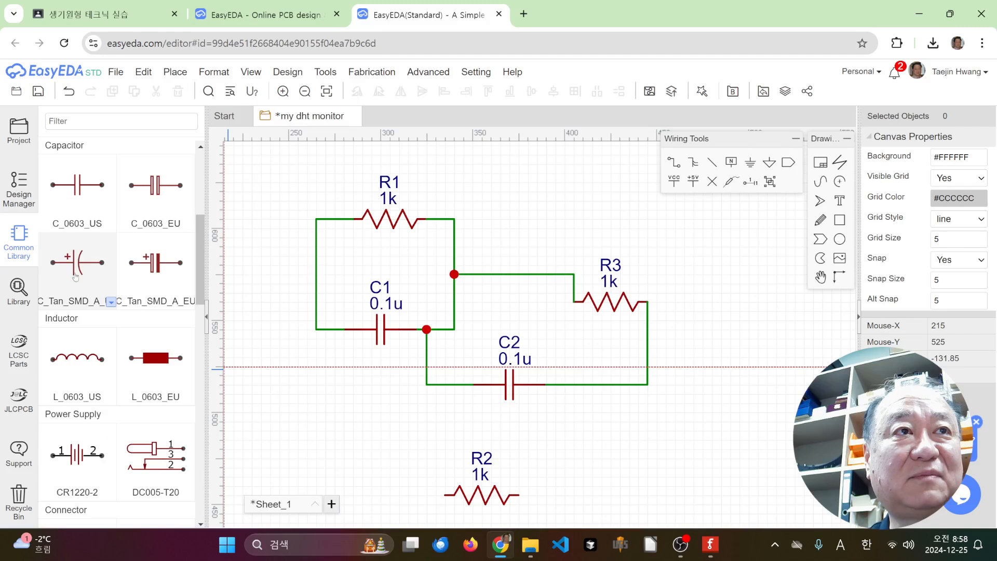
pyautogui.click(75, 268)
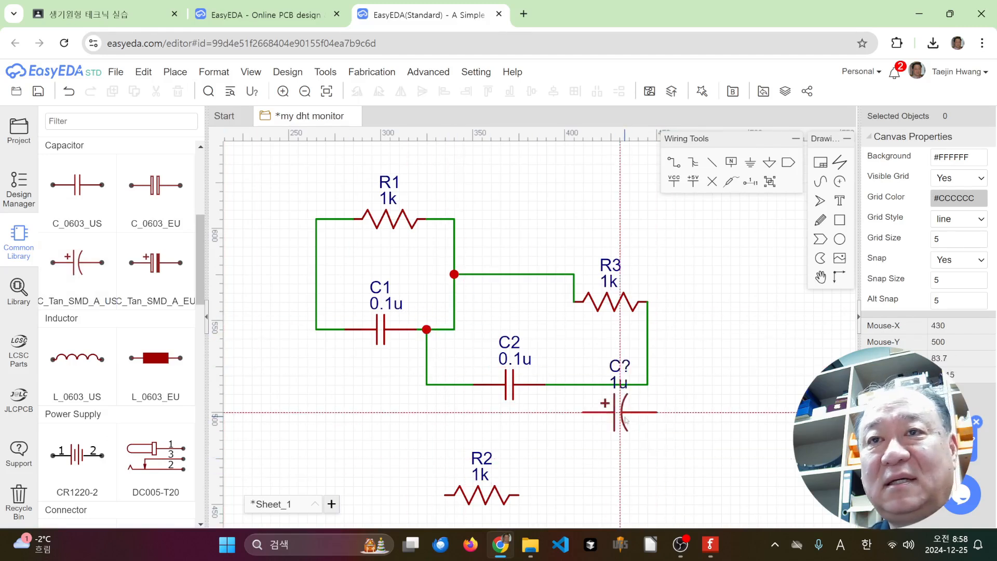
pyautogui.click(619, 430)
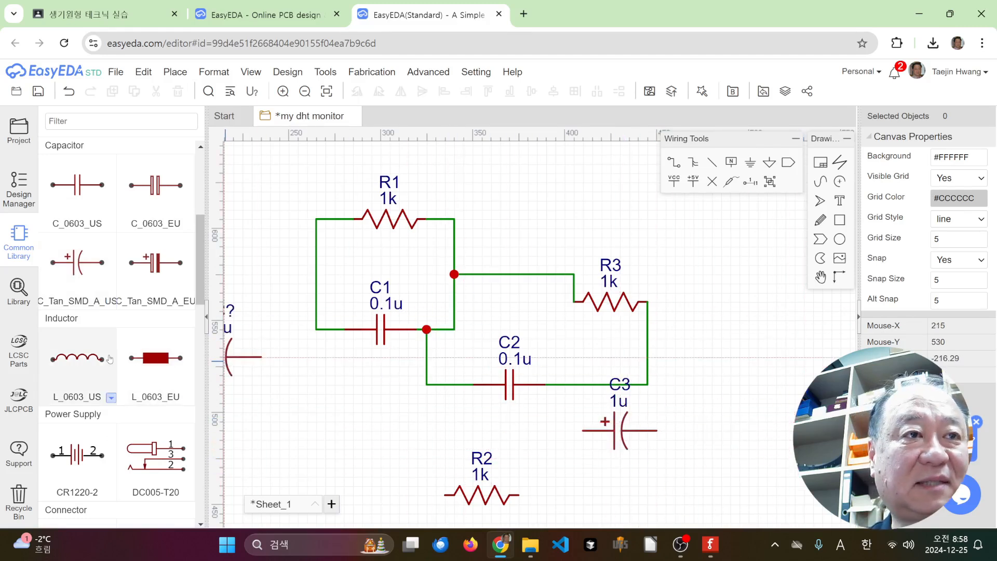
# Place a CR1220-2 battery above the circuit and a DC005-T20 power jack to the right of the new polarized capacitor
pyautogui.click(62, 463)
pyautogui.click(537, 215)
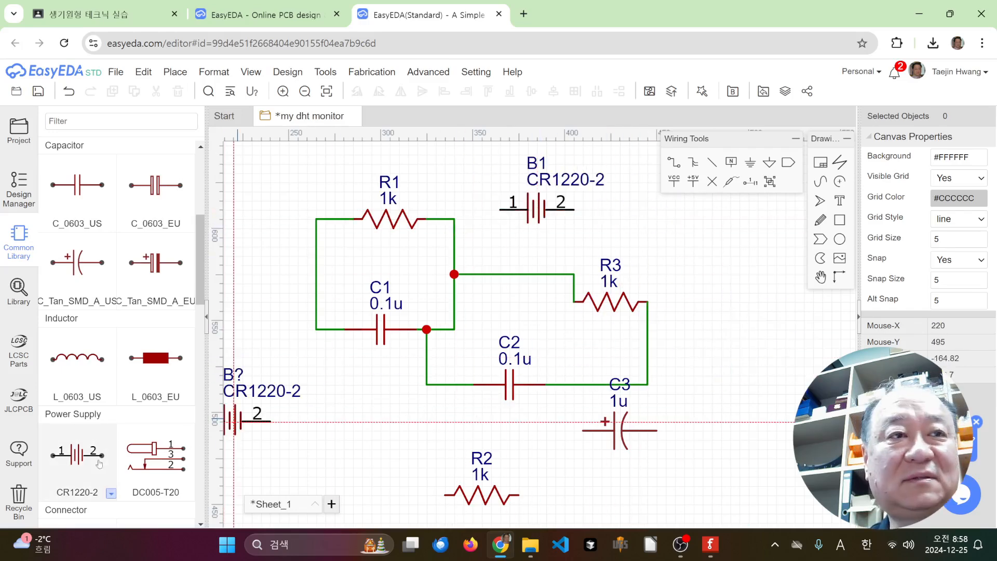
pyautogui.click(155, 457)
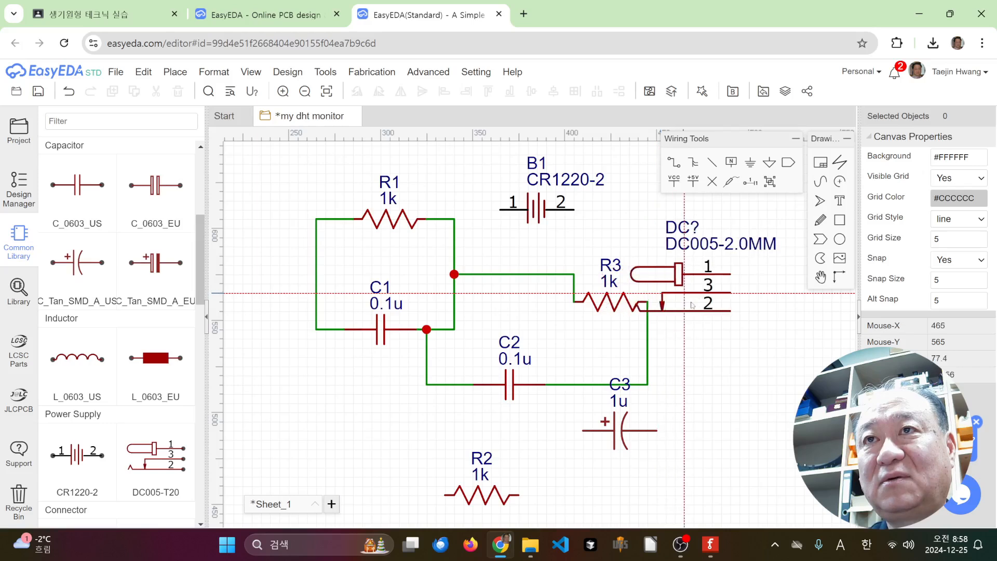
pyautogui.click(735, 385)
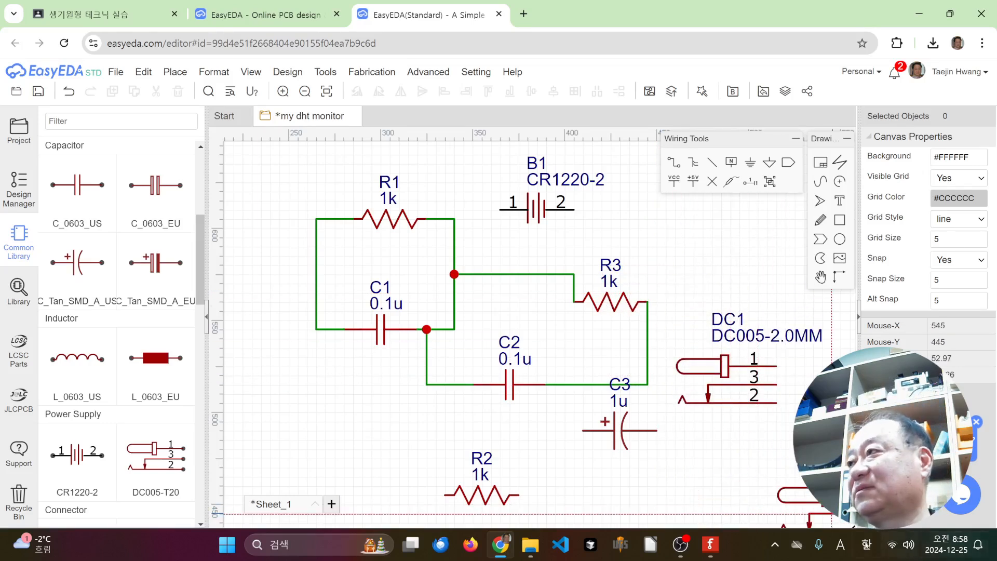
# Stop placing further DC005-T20 power jacks on the schematic
pyautogui.press('Escape')
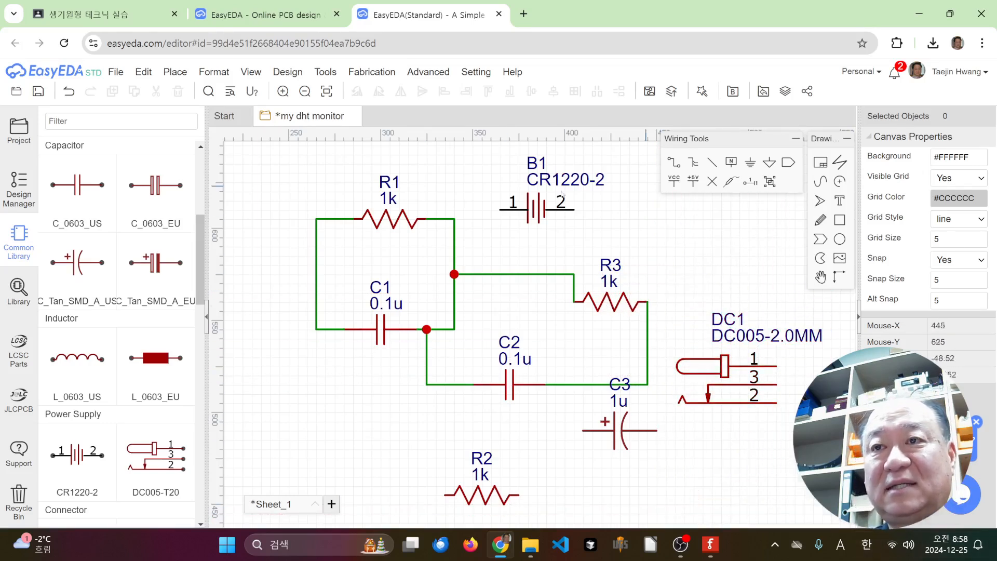
pyautogui.scroll(-3, 515, 467)
pyautogui.scroll(2, 474, 427)
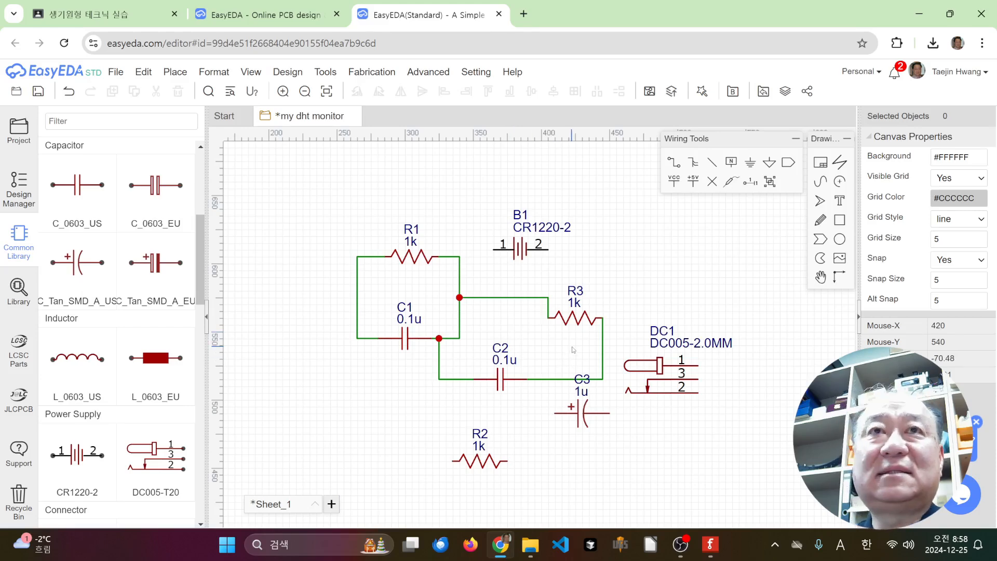
# Switch to Fritzing to review the Arduino Uno and breadboard wiring in testpcb01.fzz, and return to EasyEDA
pyautogui.moveTo(710, 544)
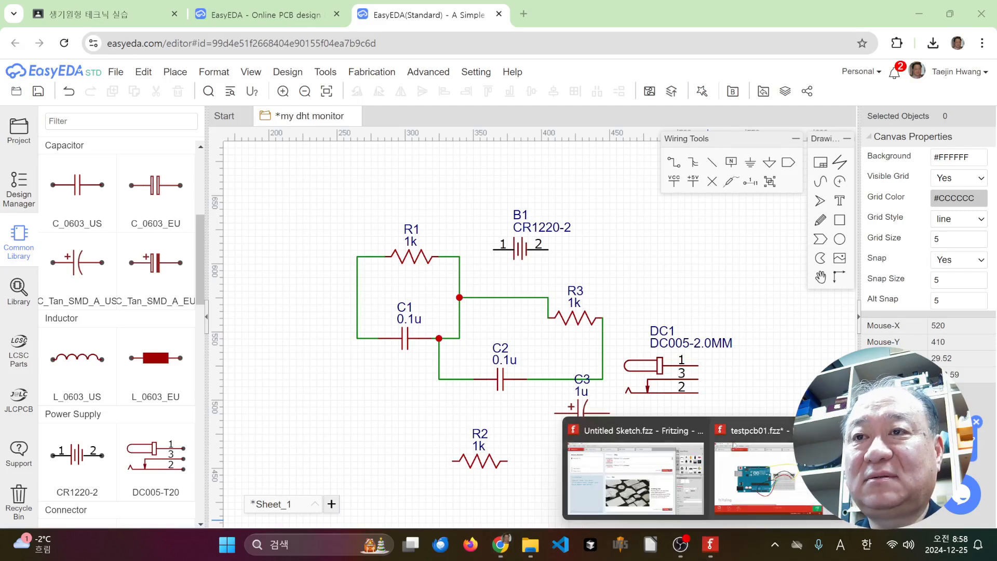
pyautogui.click(718, 446)
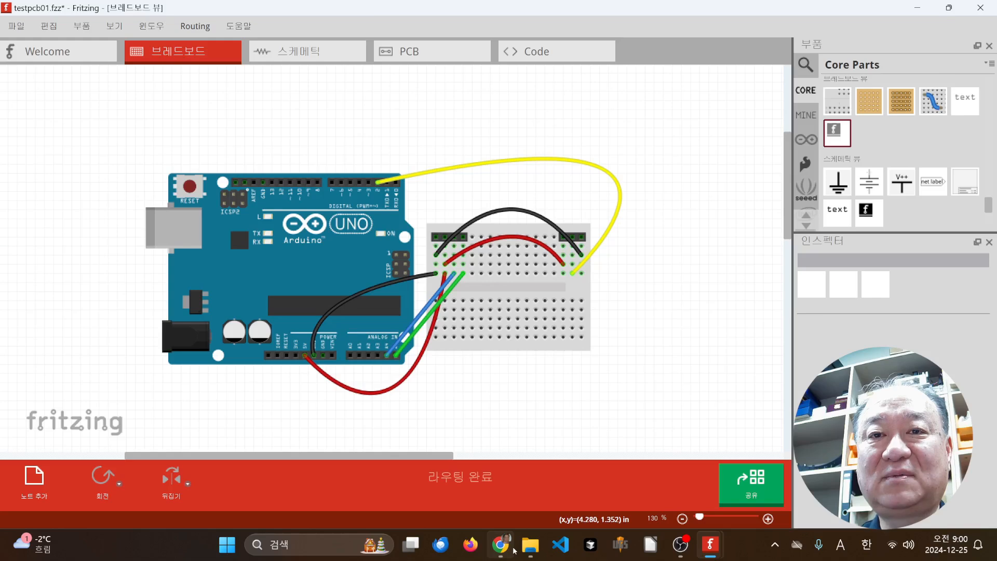
pyautogui.hotkey('alt', 'Tab')
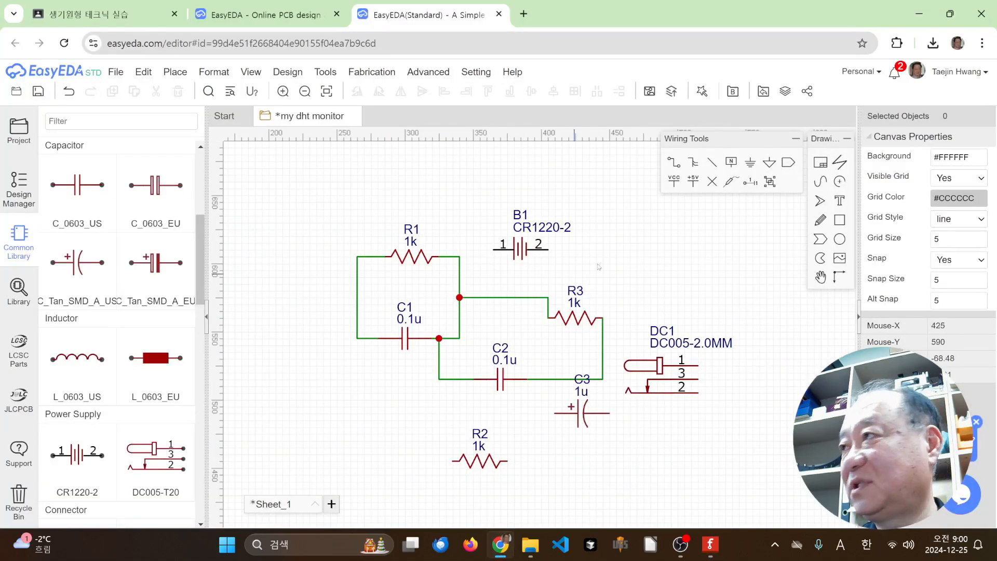
# Delete all practice components and wires from the schematic, including the DC1 power jack and resistor R2, leaving the sheet empty
pyautogui.moveTo(317, 180); pyautogui.dragTo(771, 482)
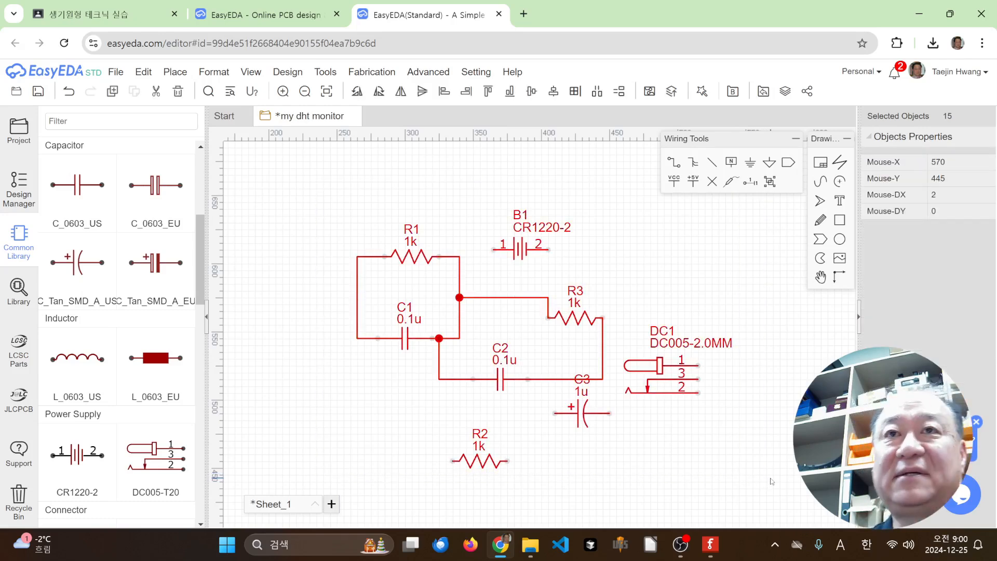
pyautogui.moveTo(347, 206); pyautogui.dragTo(631, 469)
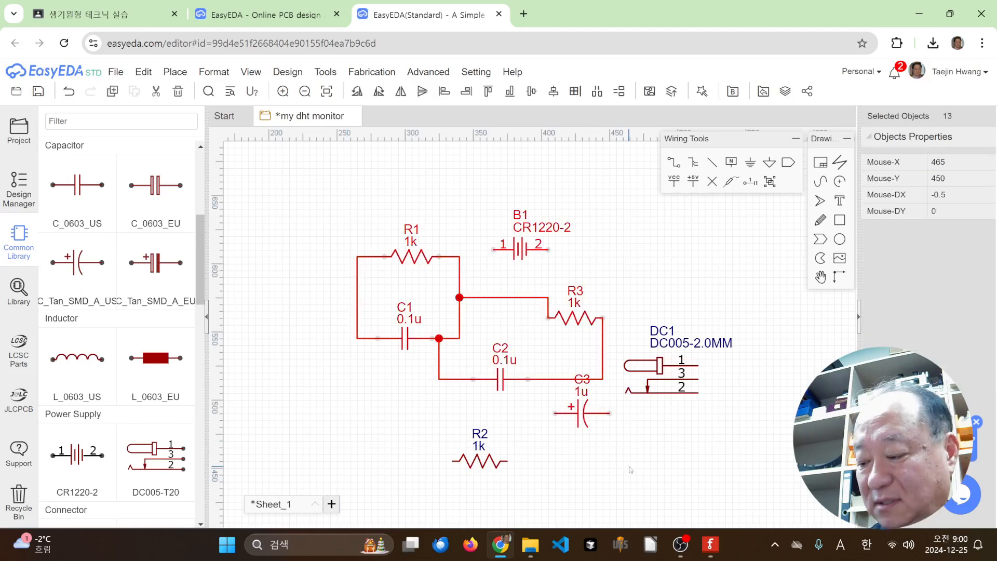
pyautogui.press('Delete')
pyautogui.moveTo(595, 323); pyautogui.dragTo(779, 470)
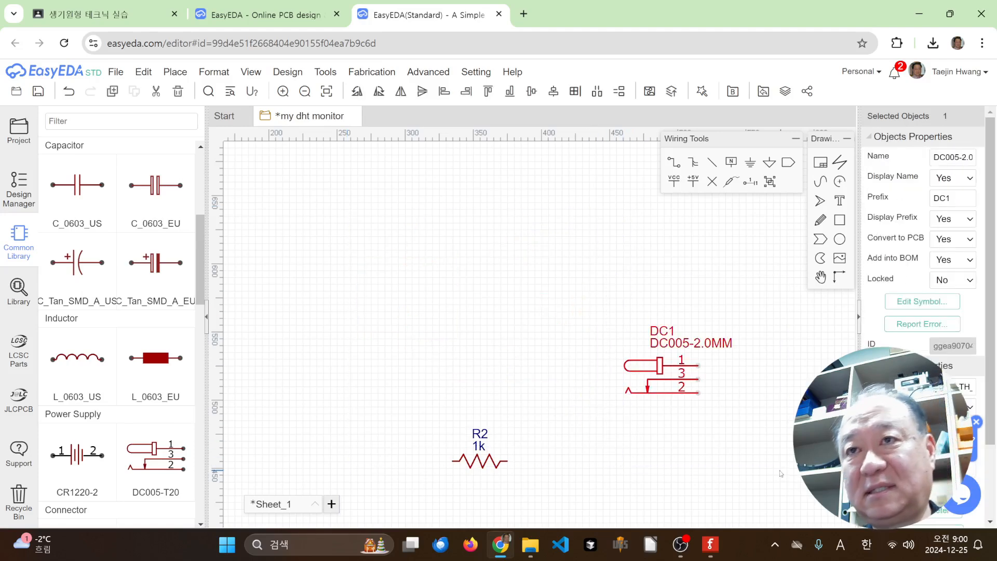
pyautogui.press('Delete')
pyautogui.click(484, 460)
pyautogui.press('Delete')
pyautogui.scroll(-3, 497, 334)
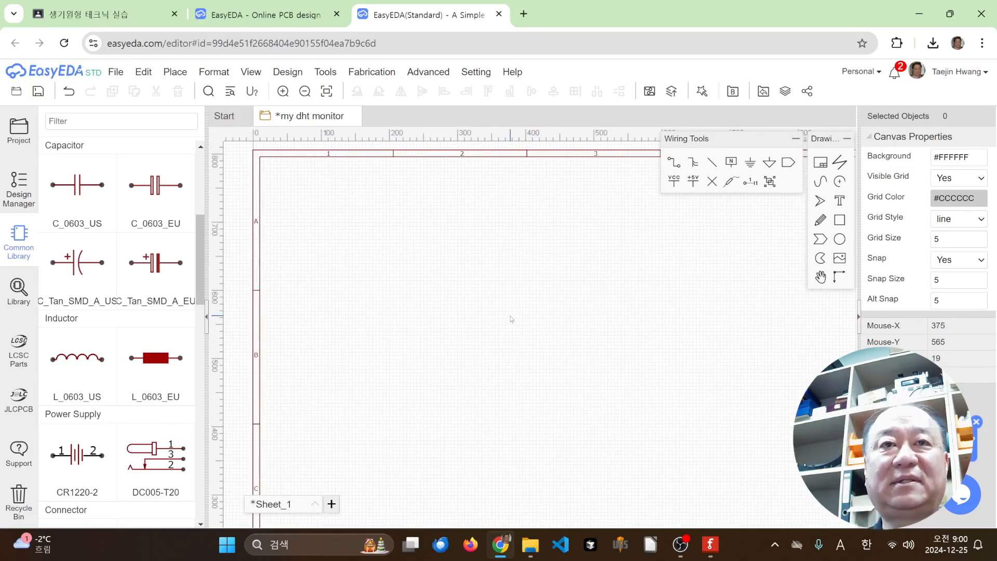
pyautogui.scroll(2, 510, 316)
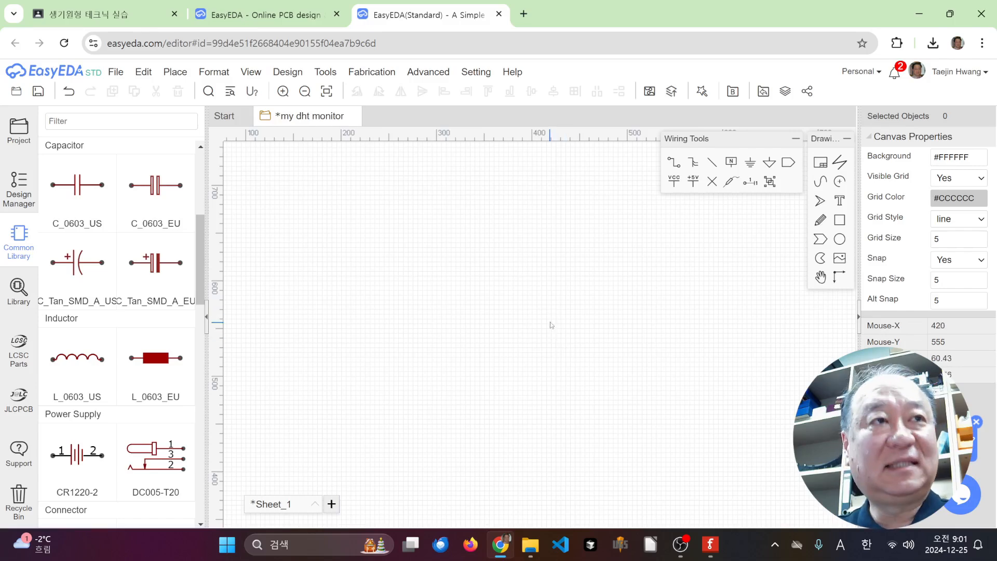
# Search the parts library for "arduino uno" symbols and list the user-contributed results
pyautogui.click(19, 295)
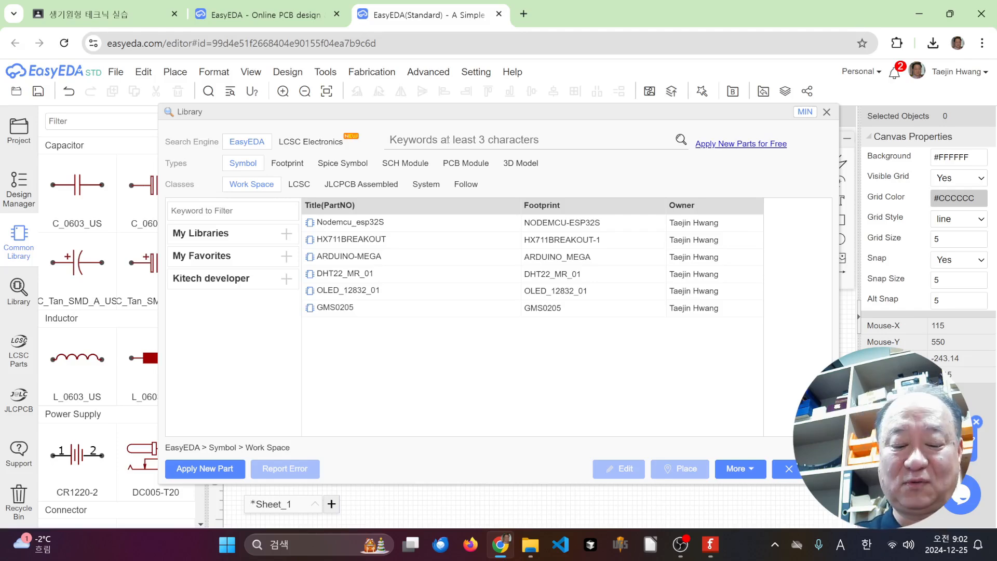
pyautogui.hotkey('alt', 'Tab')
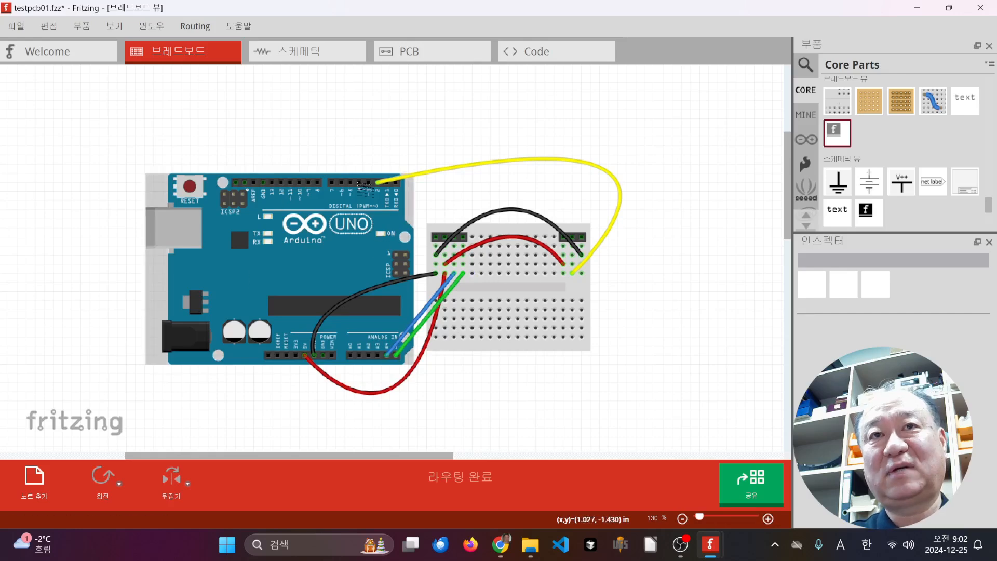
pyautogui.hotkey('alt', 'Tab')
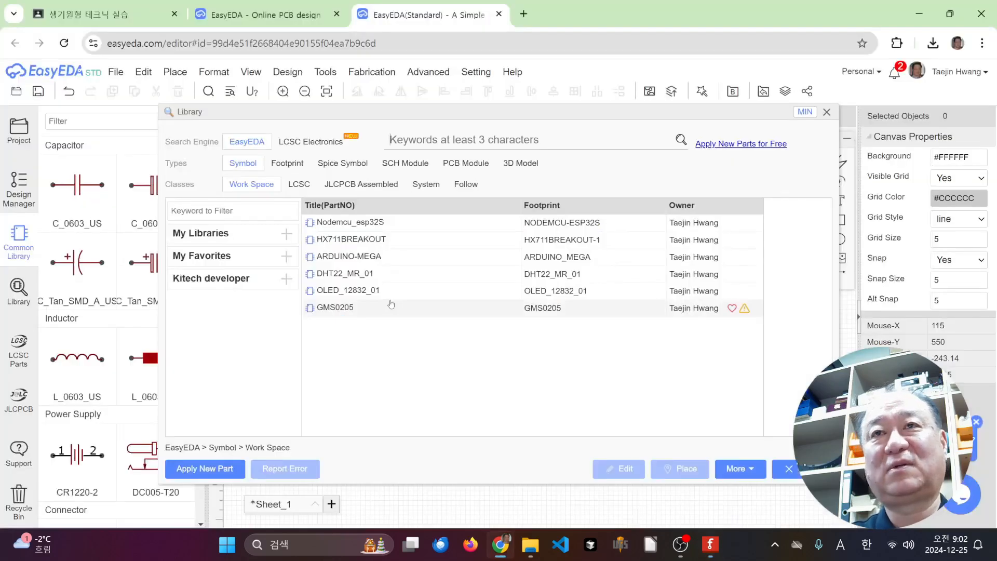
pyautogui.write('arduino uno')
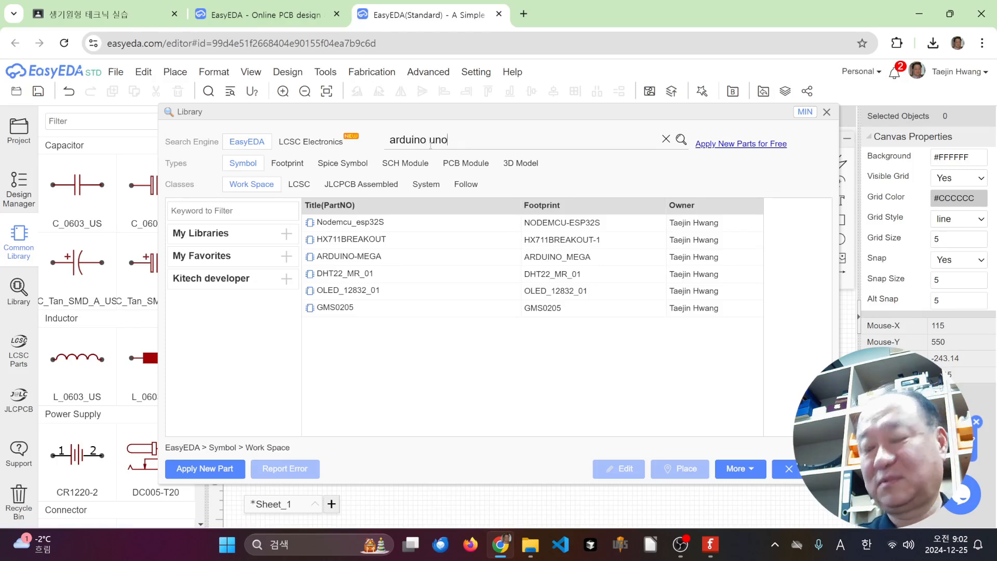
pyautogui.press('Return')
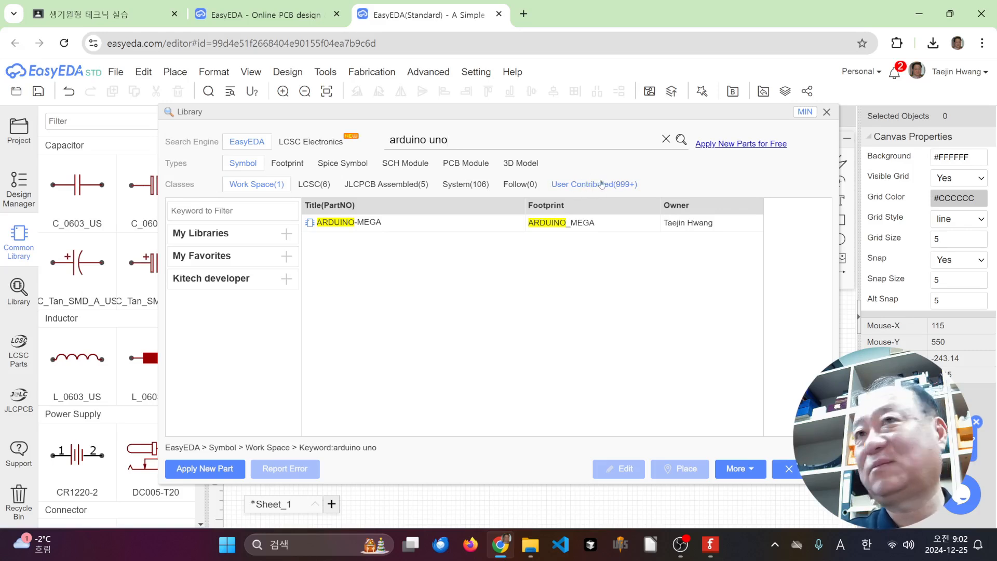
pyautogui.click(602, 184)
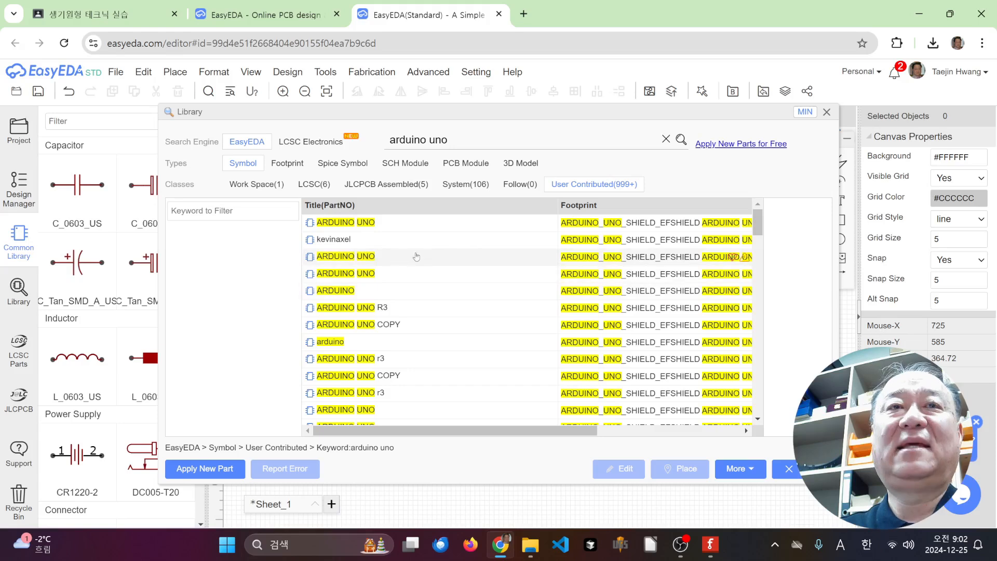
# Compare the symbol and footprint previews of the first user-contributed results, from ARDUINO UNO through ARDUINO UNO r3
pyautogui.click(352, 221)
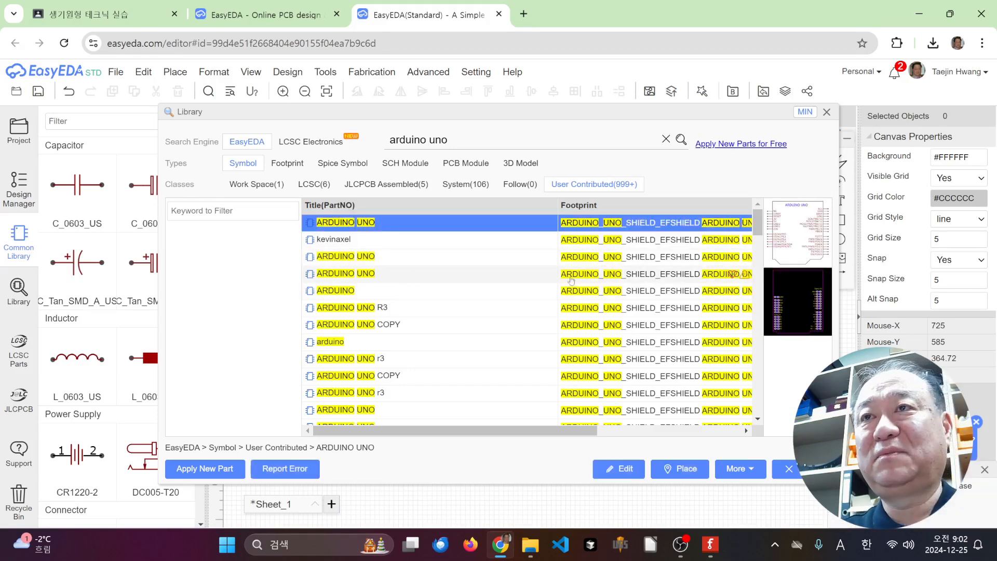
pyautogui.click(738, 257)
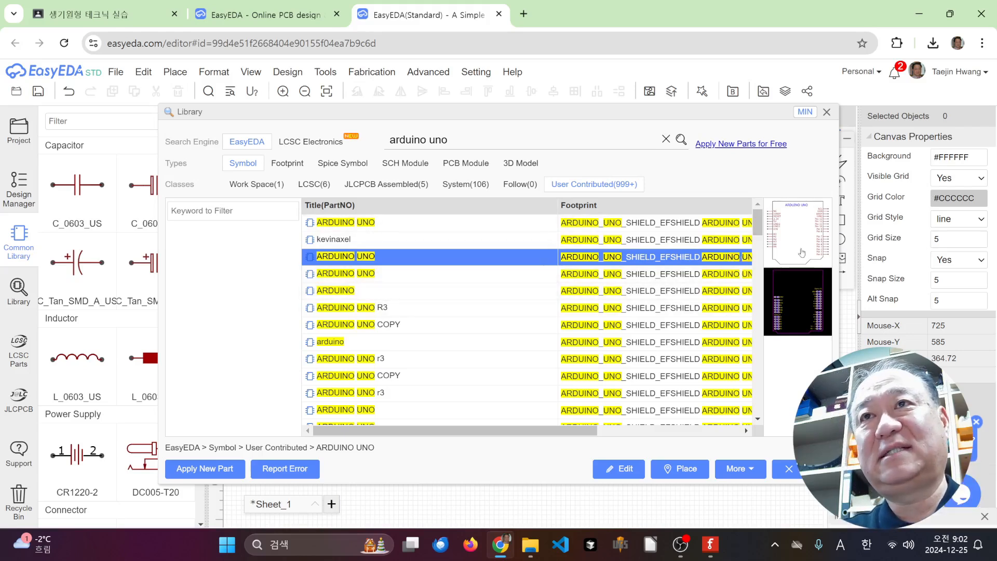
pyautogui.click(365, 274)
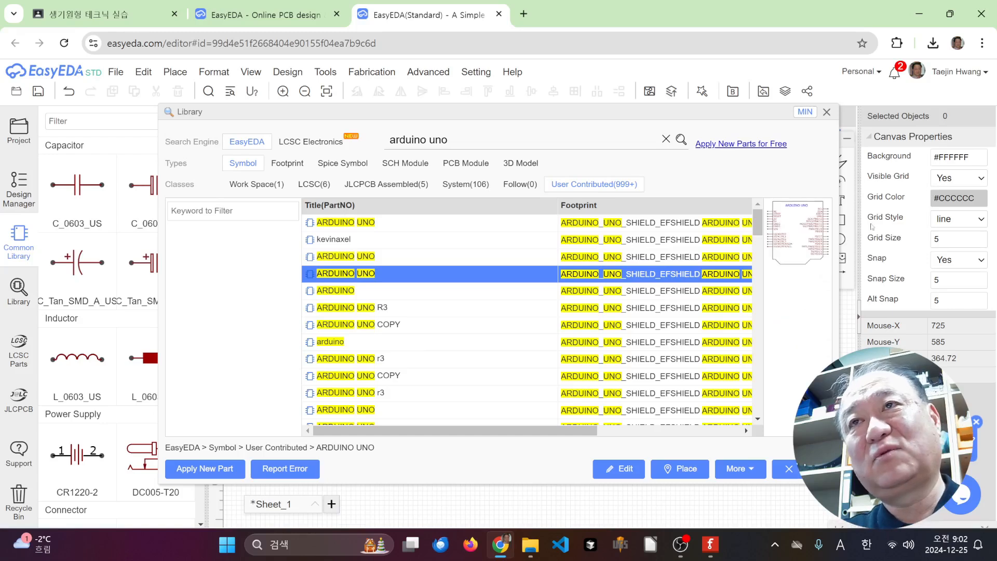
pyautogui.click(318, 295)
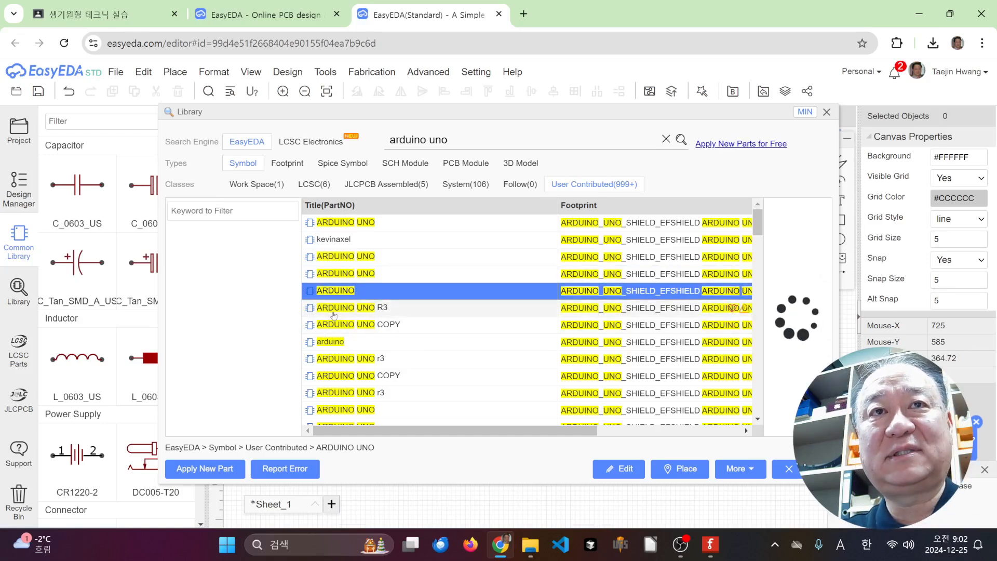
pyautogui.click(333, 311)
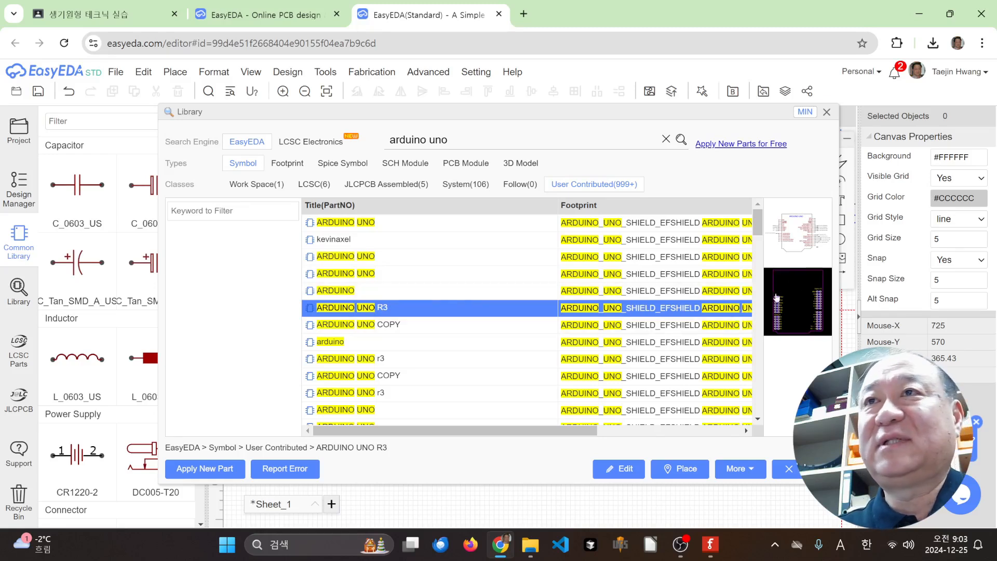
pyautogui.click(353, 326)
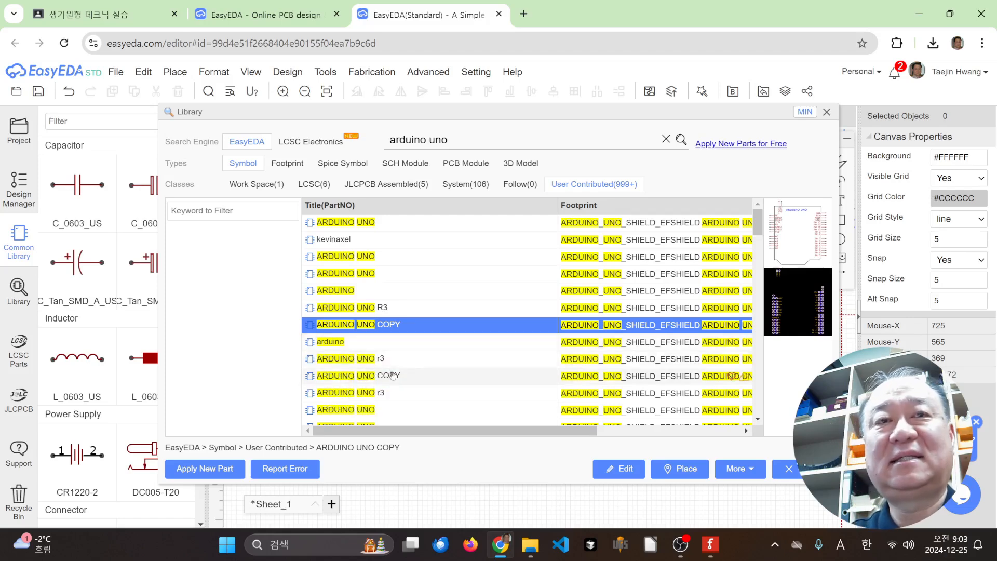
pyautogui.click(386, 359)
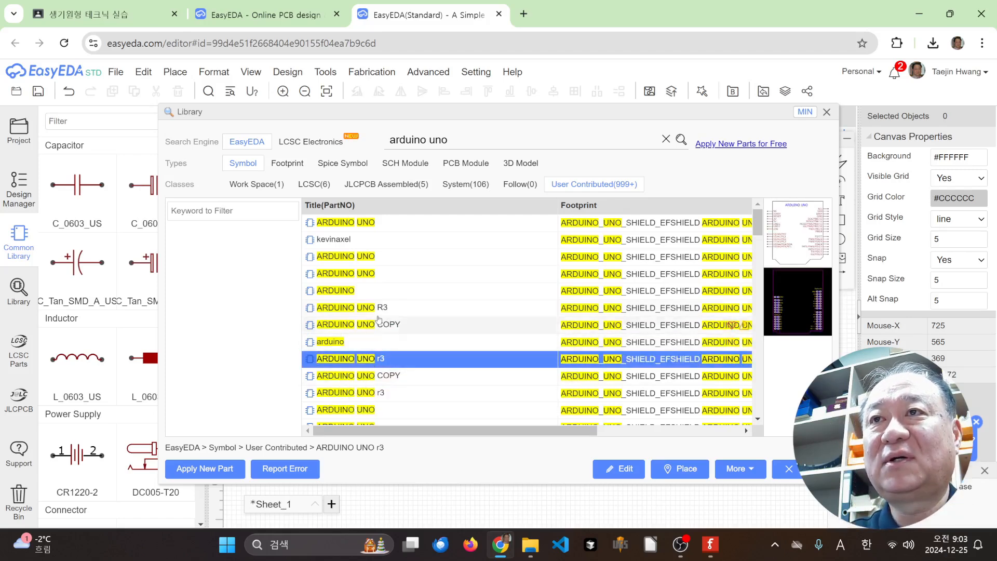
# Preview further user-contributed Arduino parts, including ARDUINO UNO COPY, ARDUINO UNO WITH MALE PINS and ARDUINO UNO gigi
pyautogui.scroll(-2, 378, 319)
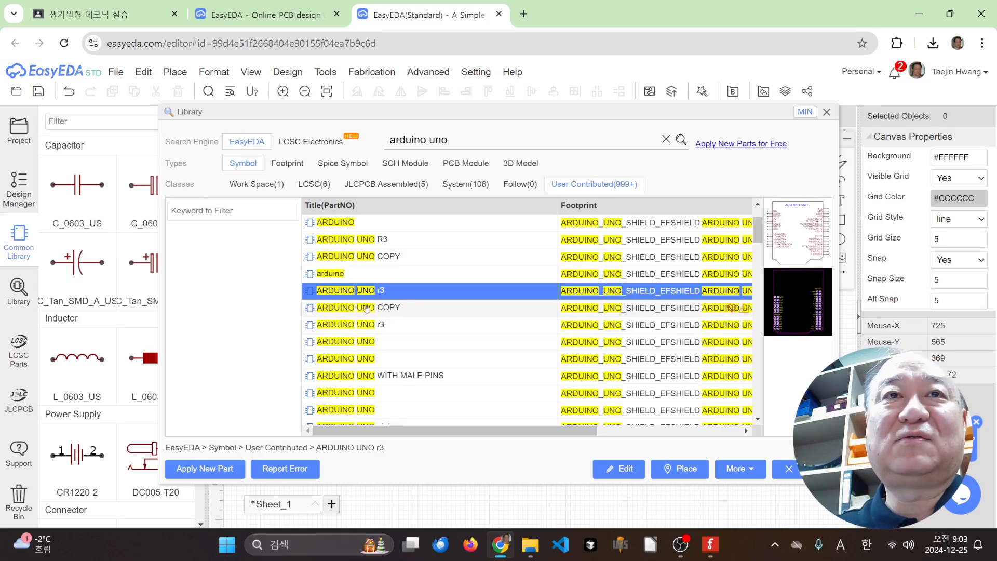
pyautogui.click(367, 308)
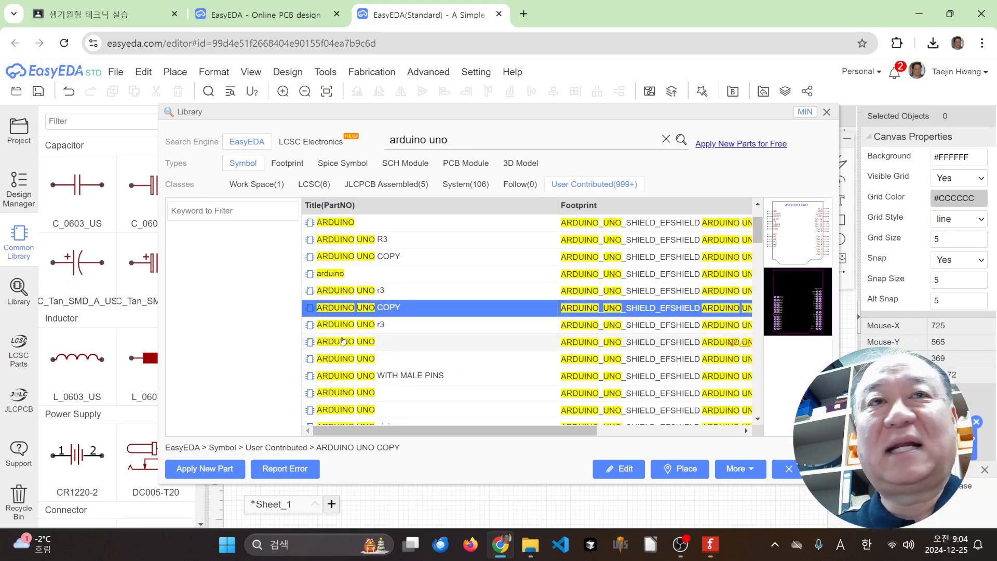
pyautogui.click(349, 325)
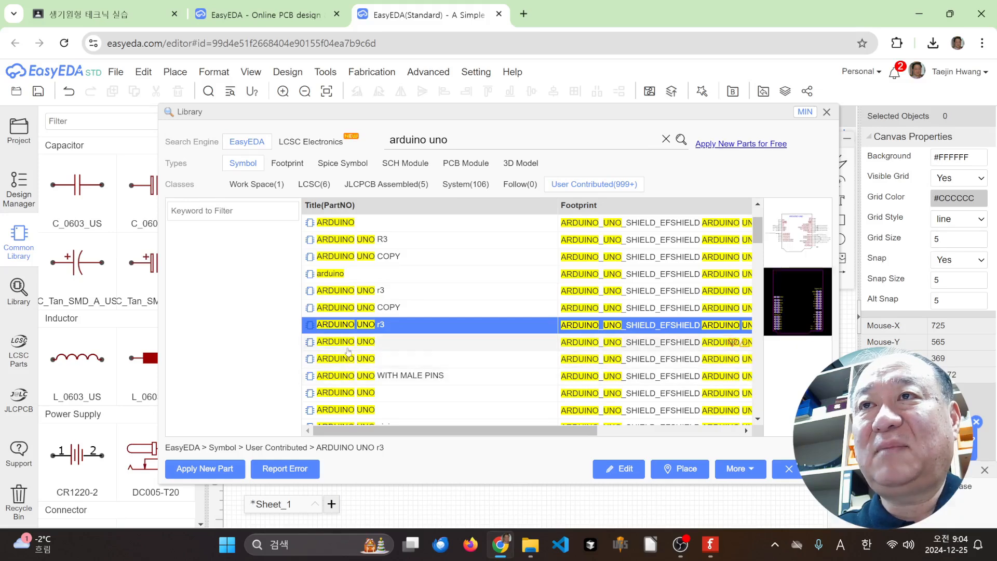
pyautogui.click(349, 343)
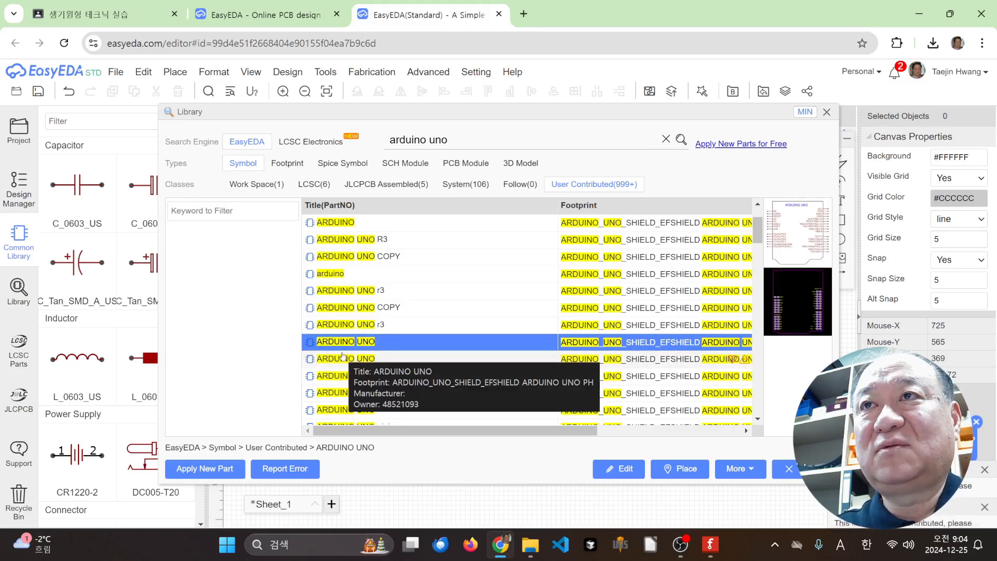
pyautogui.scroll(-1, 343, 355)
pyautogui.click(367, 312)
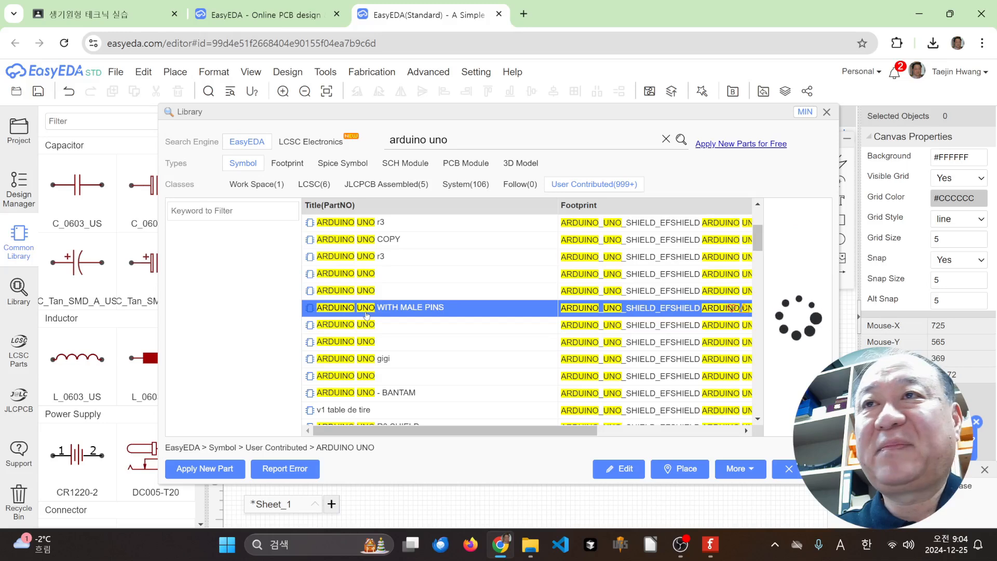
pyautogui.click(363, 326)
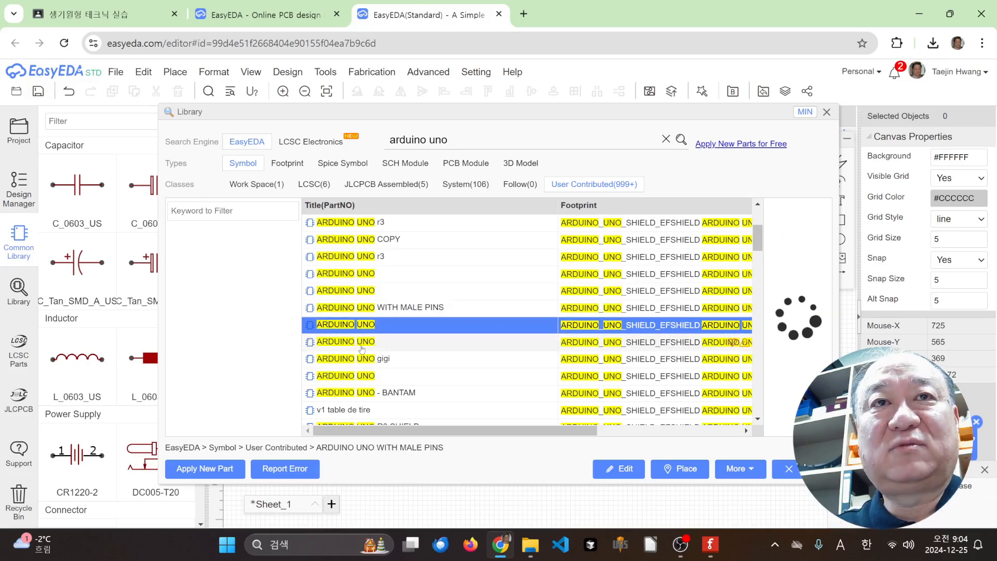
pyautogui.click(360, 359)
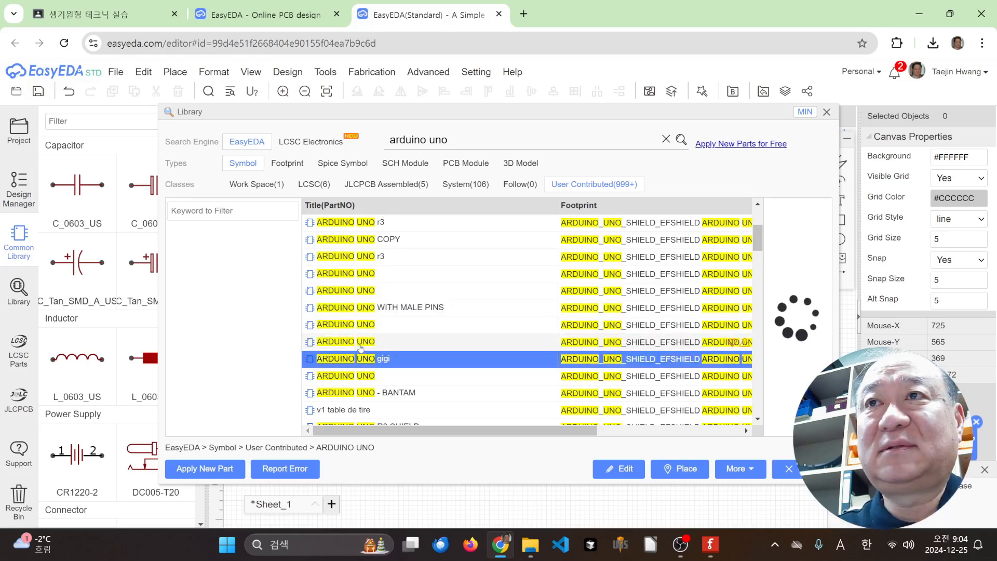
# Examine the previews of ARDUINO UNO fix, R3, R3 SHIELD, simboloo and the ARDUINO UNO entry below it
pyautogui.scroll(-3, 360, 346)
pyautogui.click(352, 275)
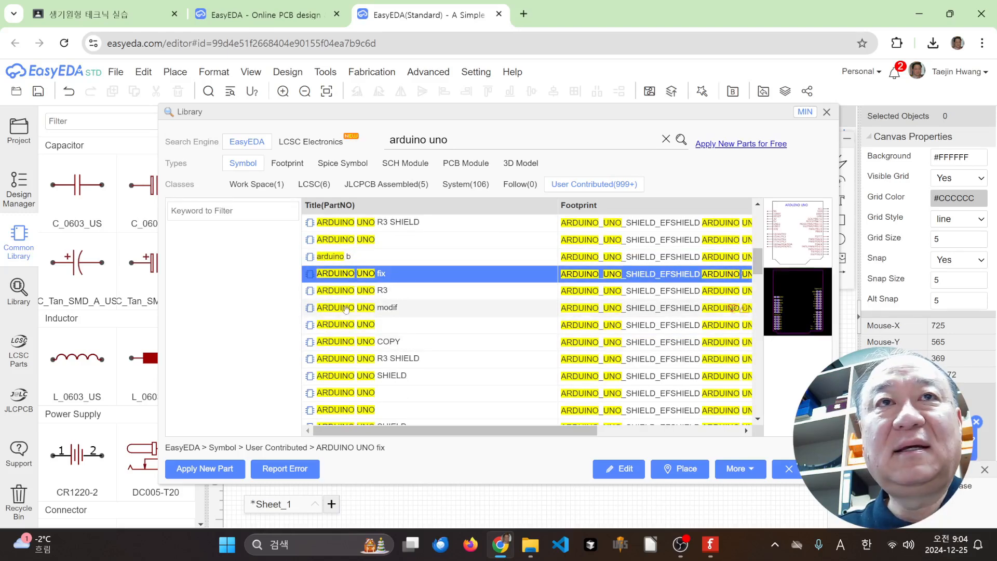
pyautogui.click(351, 292)
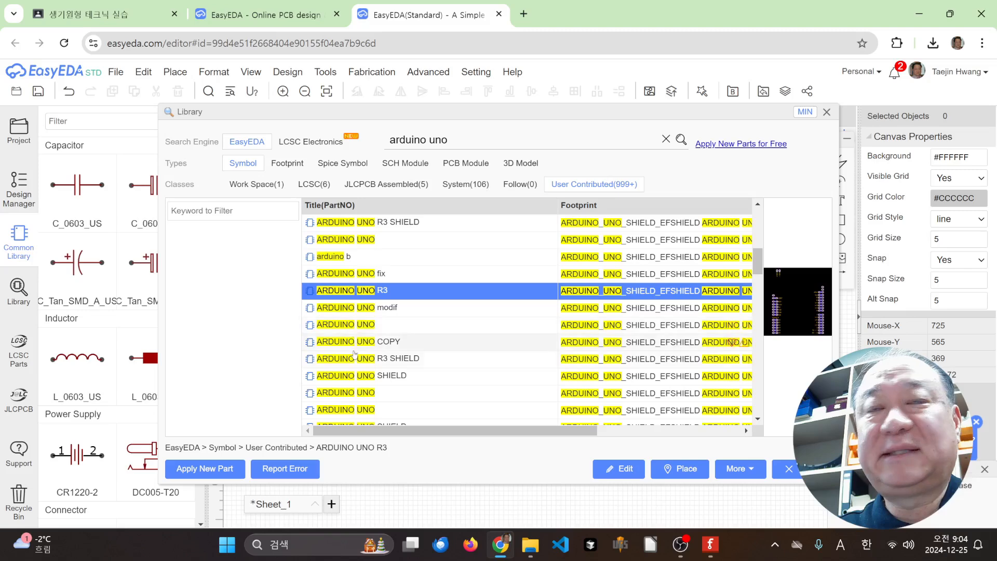
pyautogui.click(355, 360)
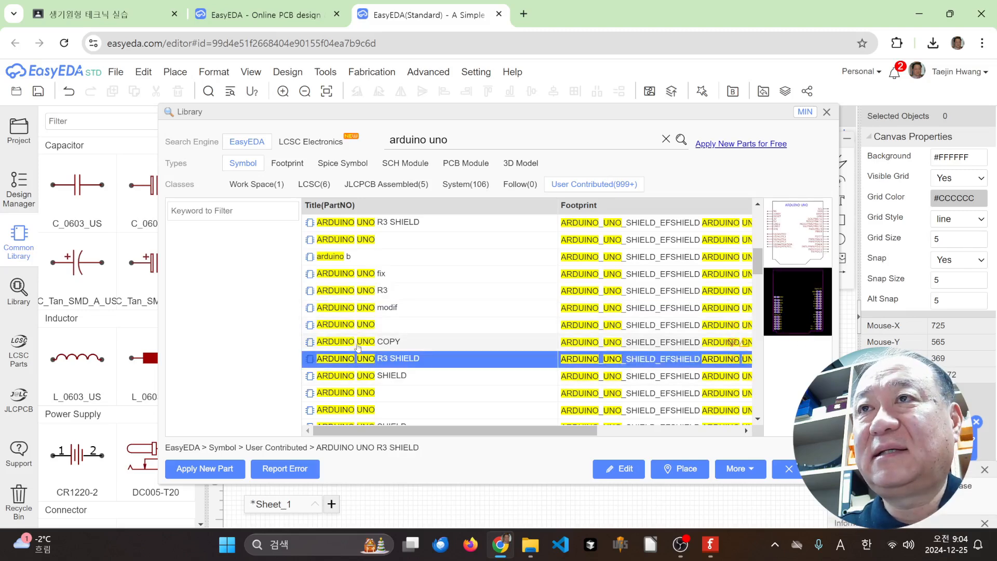
pyautogui.scroll(-5, 354, 322)
pyautogui.click(353, 275)
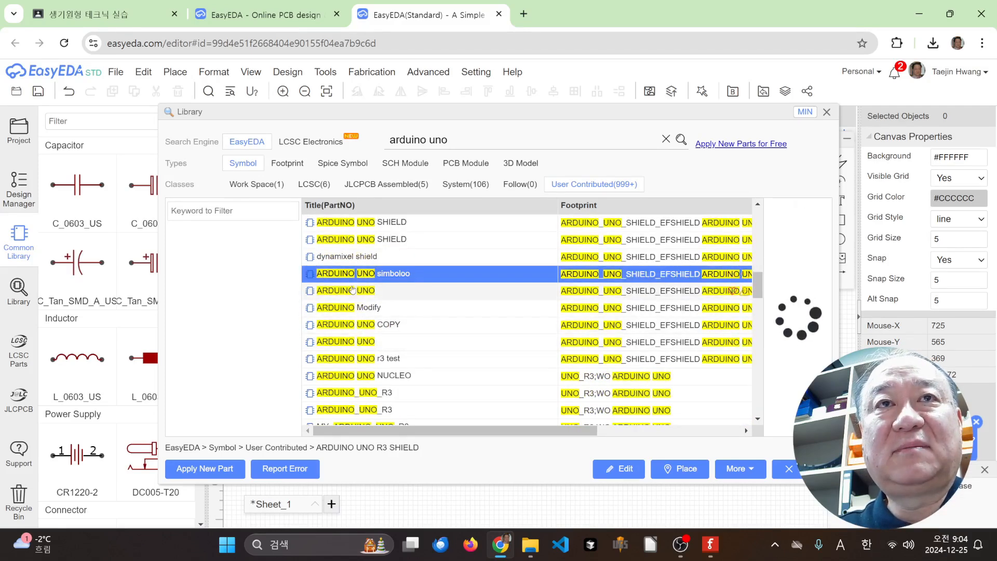
pyautogui.click(352, 290)
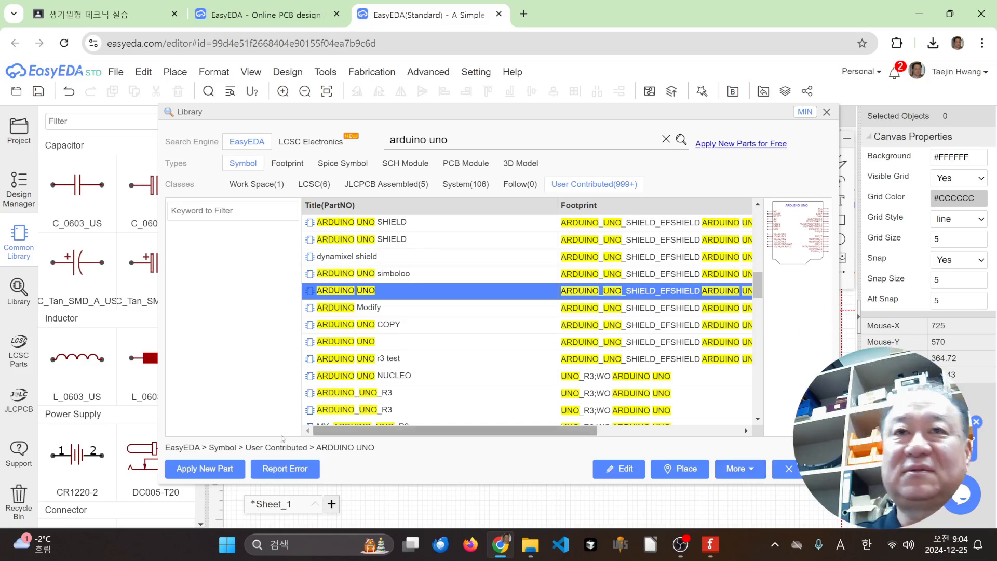
# Preview the user-contributed ARDUINO Modify and ARDUINO UNO COPY parts
pyautogui.click(351, 307)
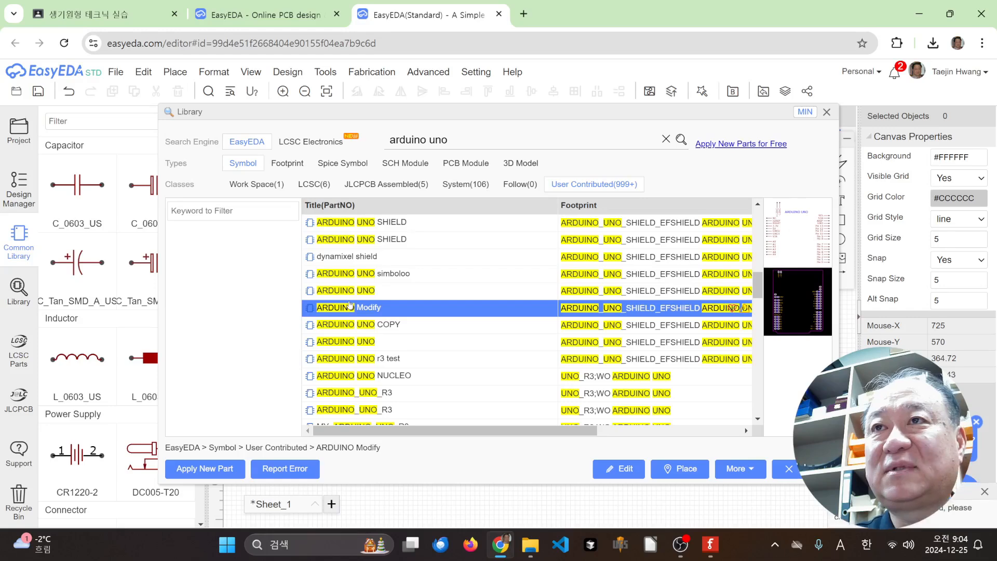
pyautogui.click(353, 325)
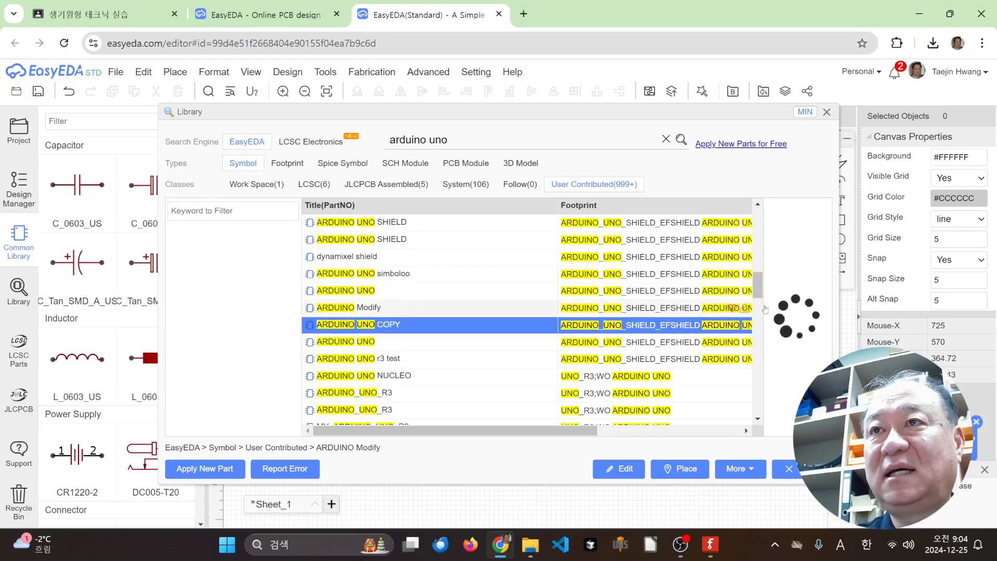
pyautogui.scroll(-3, 385, 388)
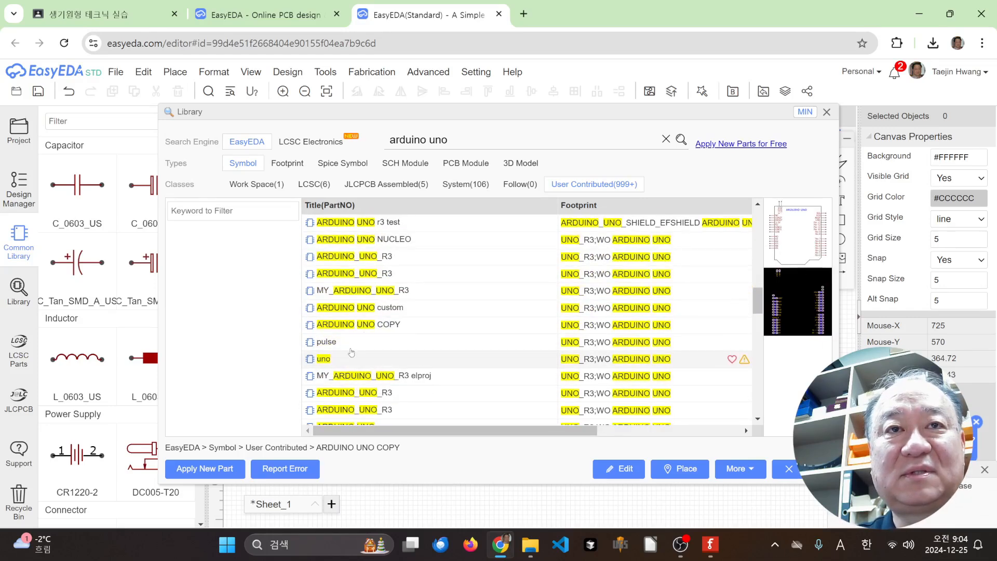
# Place the user-contributed MY_ARDUINO_UNO_R3 elproj symbol in the upper-left area of the schematic sheet
pyautogui.click(384, 378)
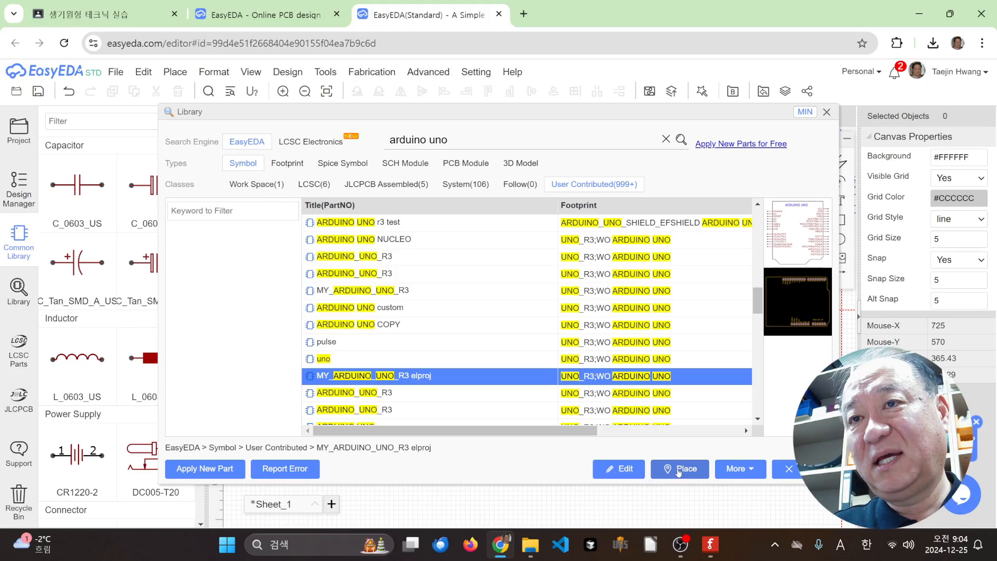
pyautogui.click(679, 469)
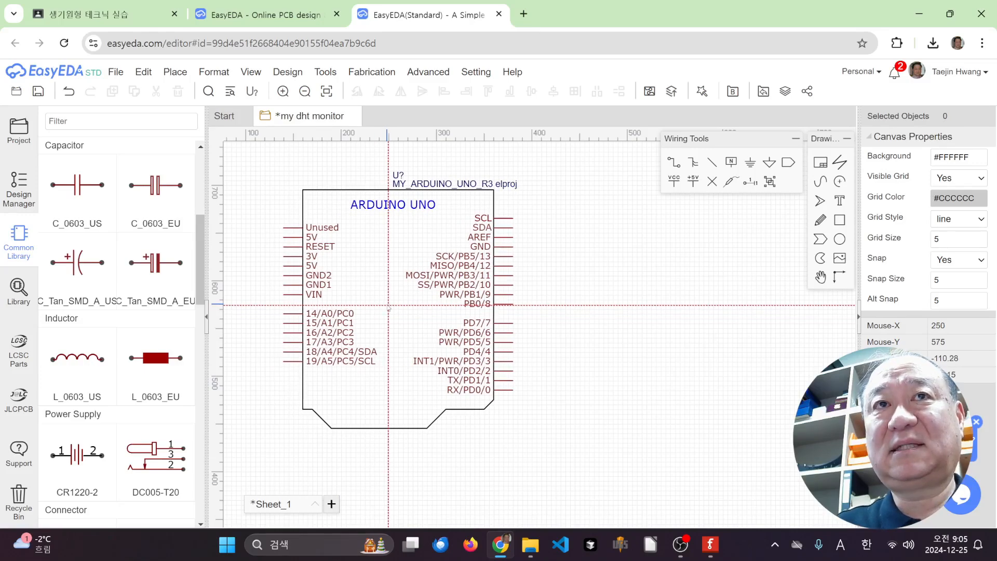
pyautogui.click(388, 305)
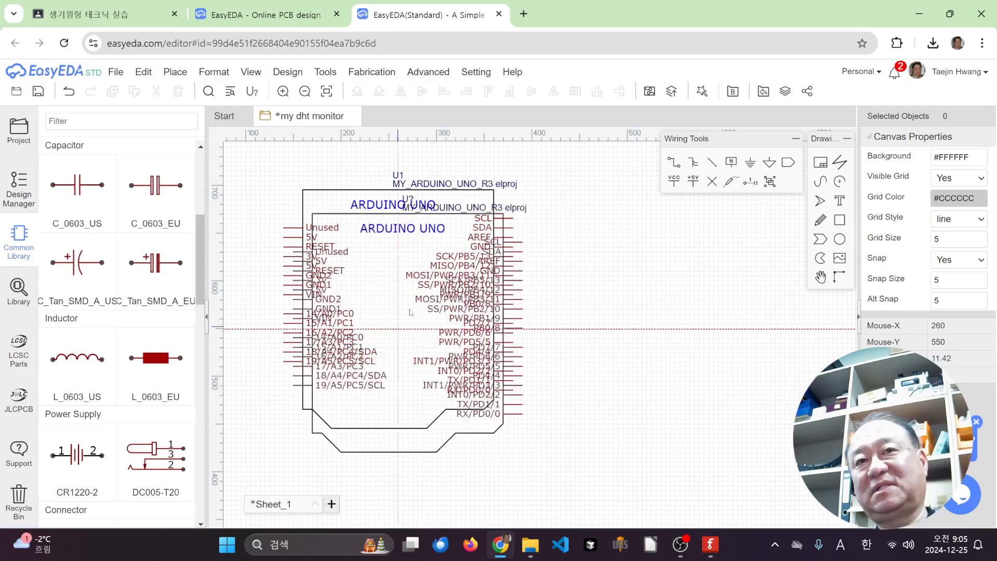
# Place two more copies of the Arduino Uno symbol on the sheet and end the placement
pyautogui.click(674, 381)
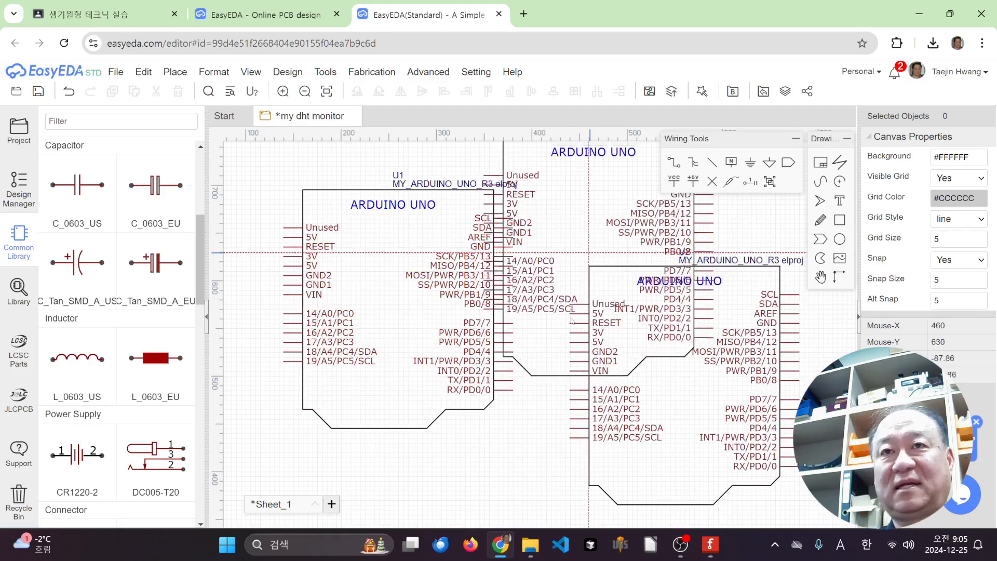
pyautogui.scroll(-4, 567, 334)
pyautogui.moveTo(568, 461); pyautogui.dragTo(460, 287, button='right')
pyautogui.click(418, 324)
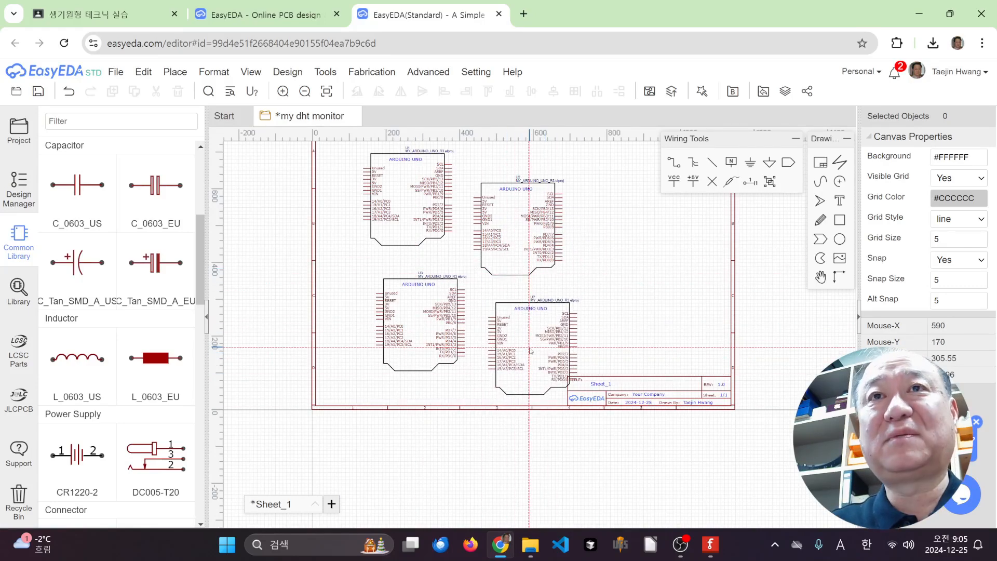
pyautogui.press('Escape')
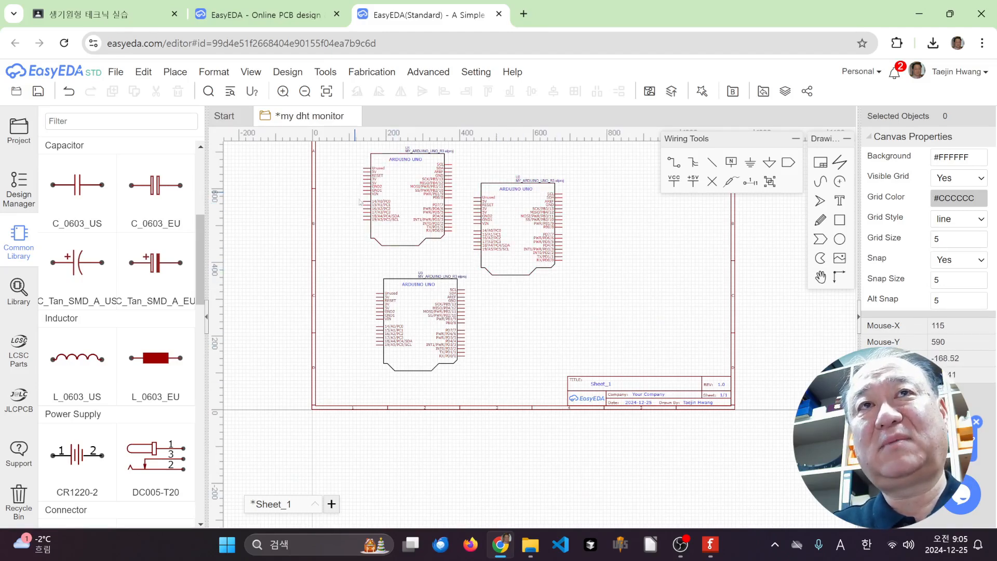
# Delete the two extra Arduino Uno symbols, keeping only the first one placed
pyautogui.click(525, 263)
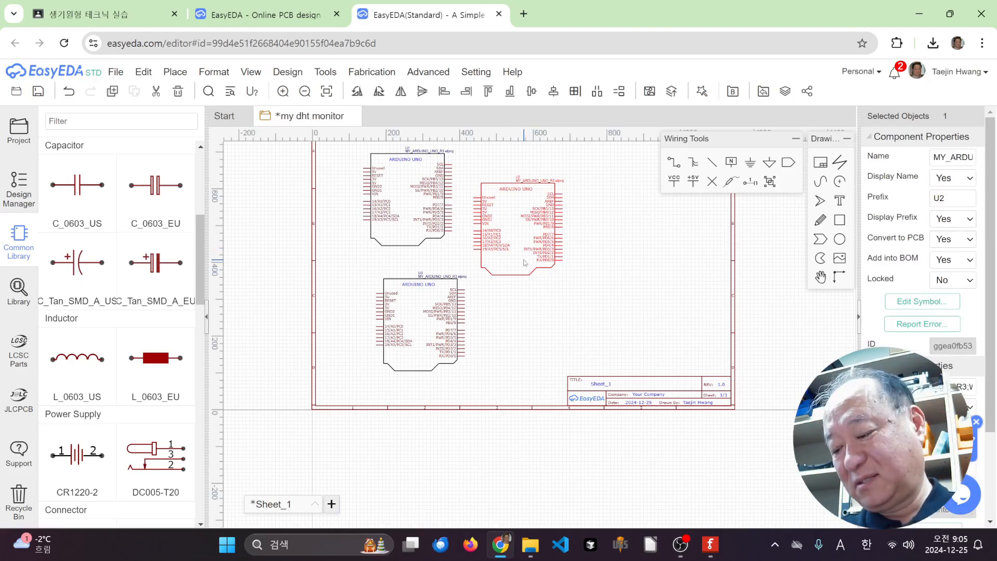
pyautogui.press('Delete')
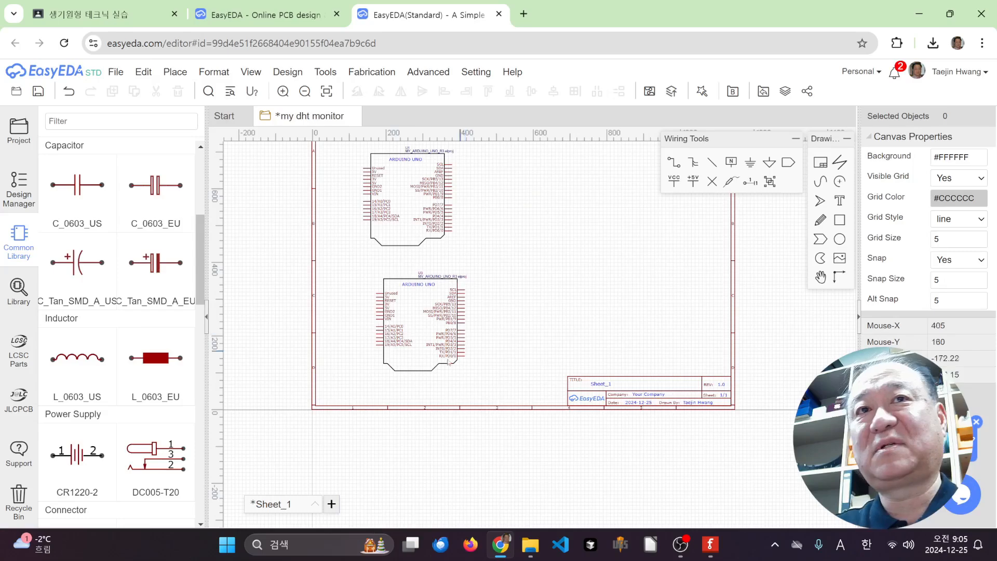
pyautogui.click(410, 353)
pyautogui.press('Delete')
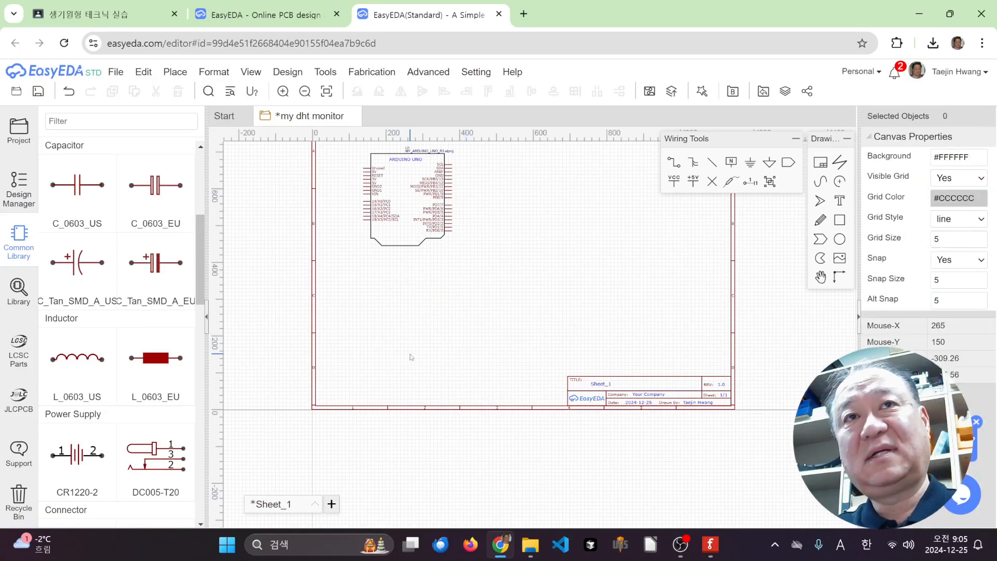
# Check the remaining Arduino Uno symbol on the sheet and save the schematic
pyautogui.scroll(4, 441, 259)
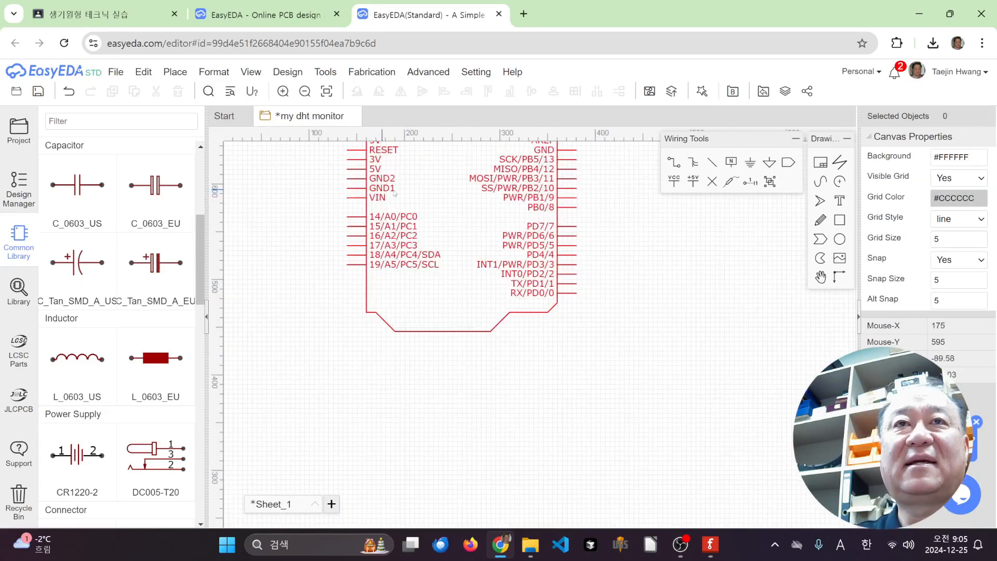
pyautogui.scroll(-3, 465, 189)
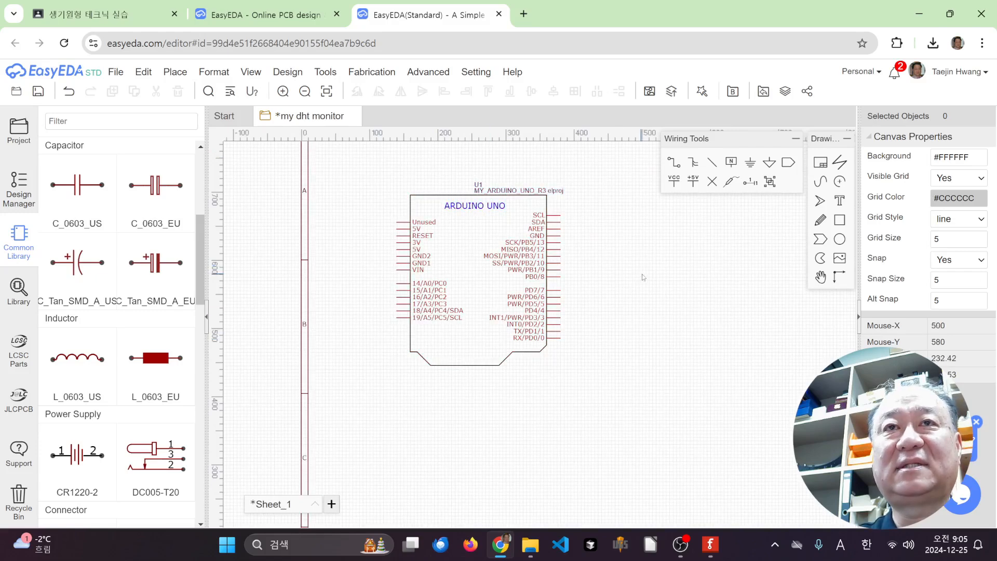
pyautogui.scroll(2, 610, 282)
pyautogui.scroll(-1, 583, 336)
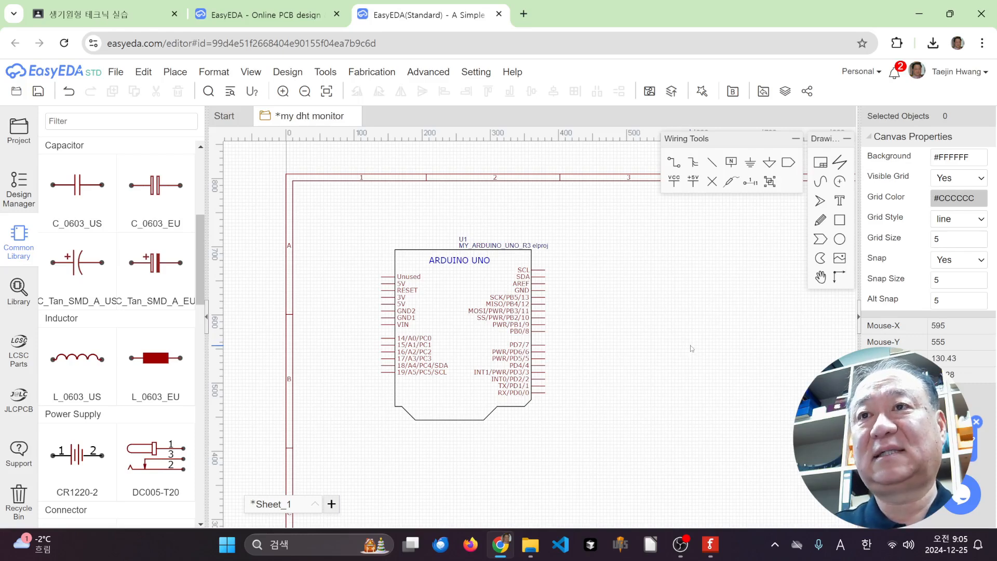
pyautogui.hotkey('ctrl', 's')
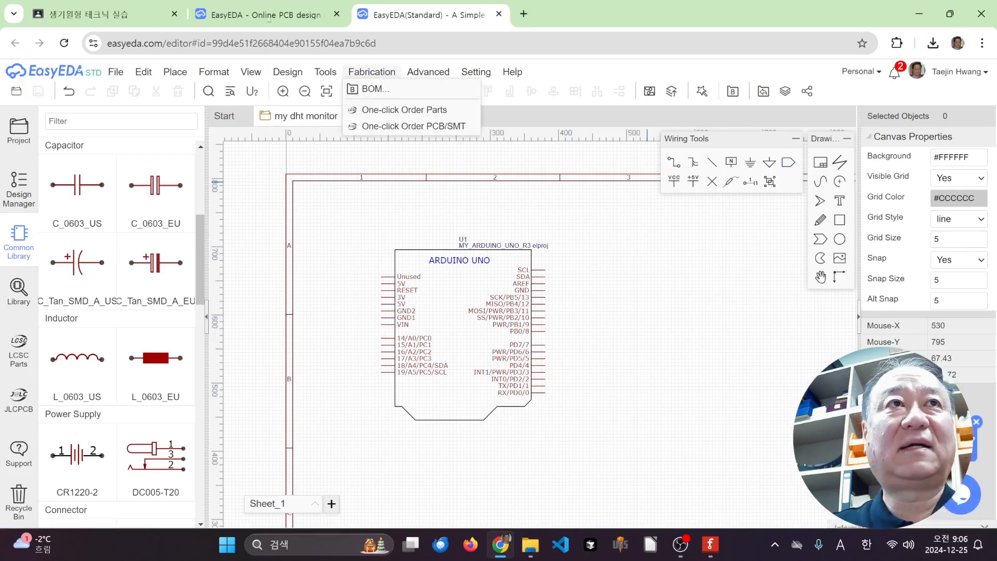
# Convert the schematic to a PCB without checking nets, using 2 copper layers and a rectangular 128 by 85 mm board outline
pyautogui.moveTo(115, 75)
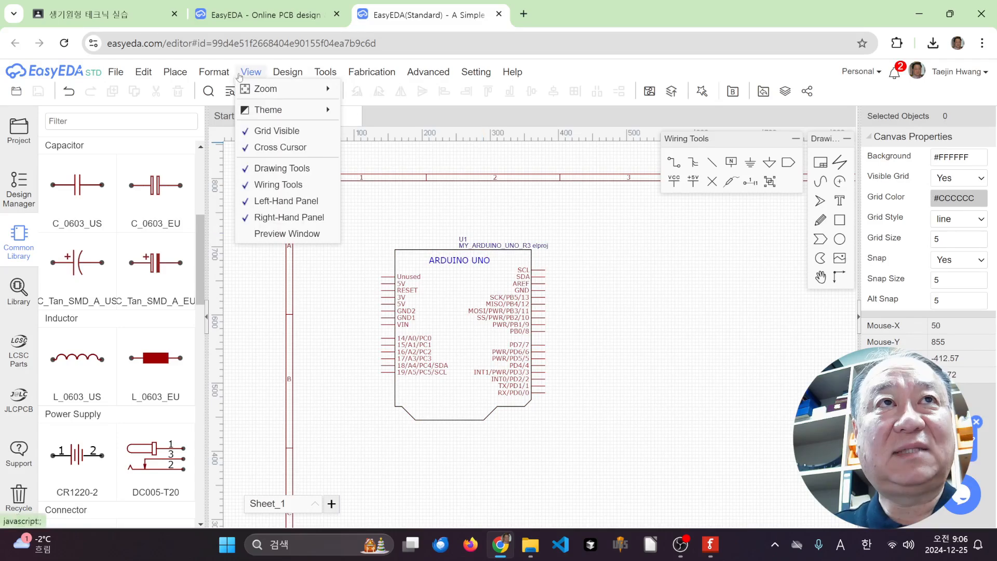
pyautogui.moveTo(280, 74)
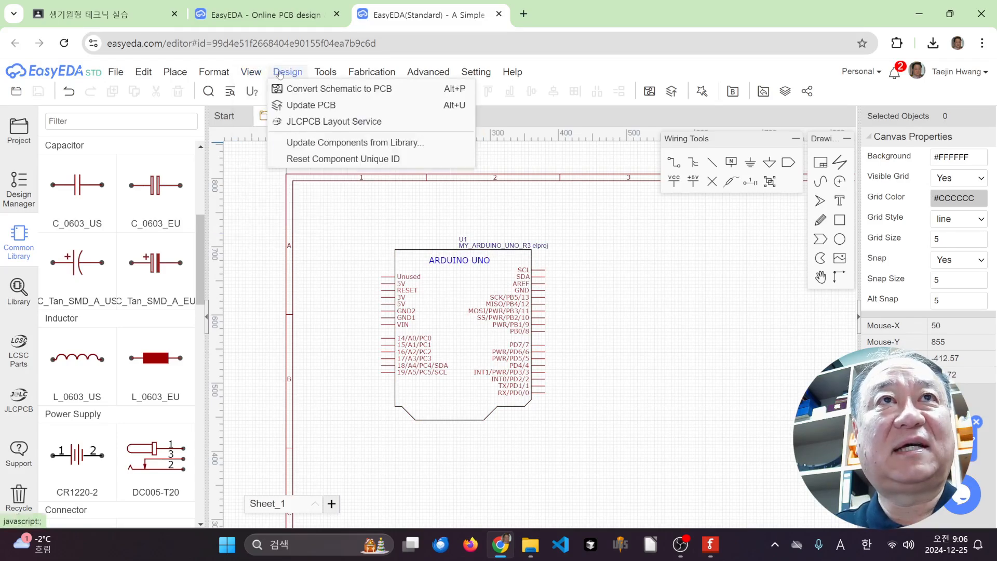
pyautogui.click(309, 90)
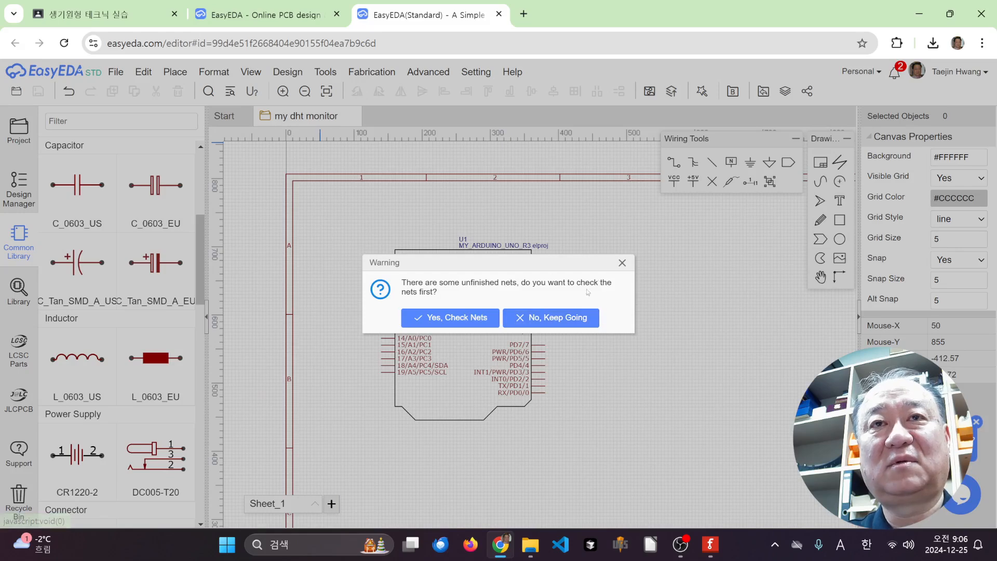
pyautogui.click(570, 318)
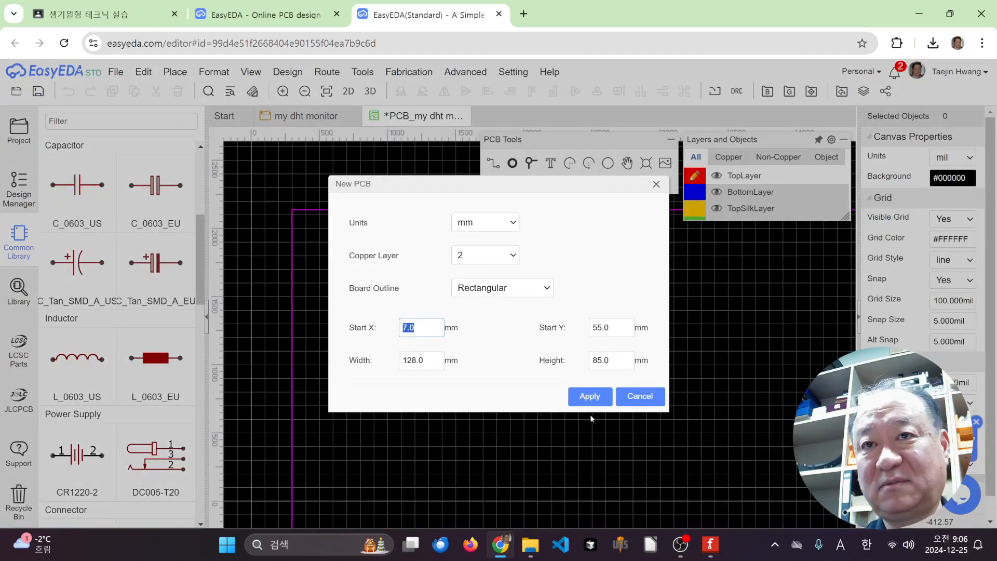
pyautogui.click(582, 396)
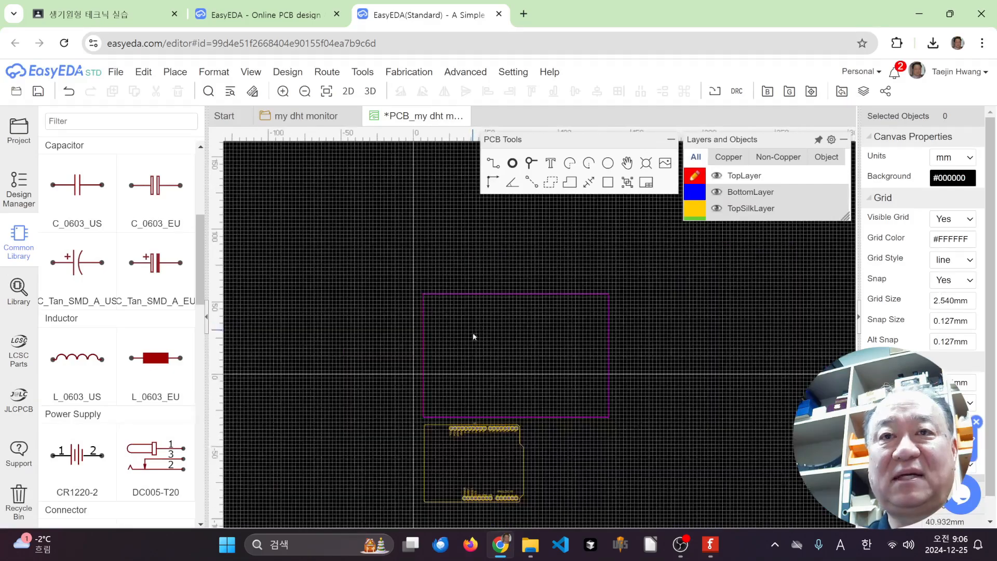
# Move the Arduino Uno footprint inside the board outline, near its upper-left corner, and save the PCB
pyautogui.scroll(2, 474, 335)
pyautogui.scroll(-3, 619, 481)
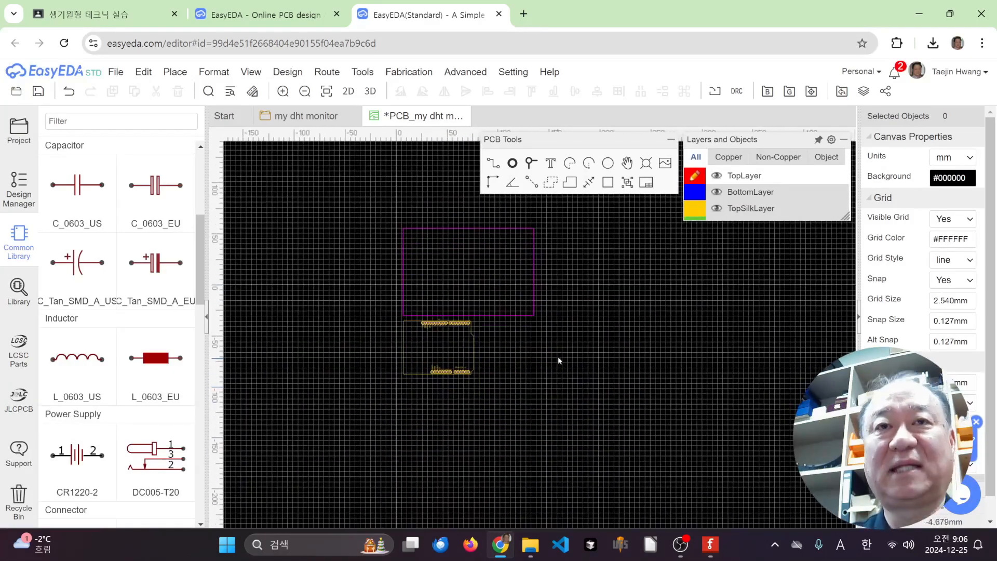
pyautogui.scroll(4, 519, 329)
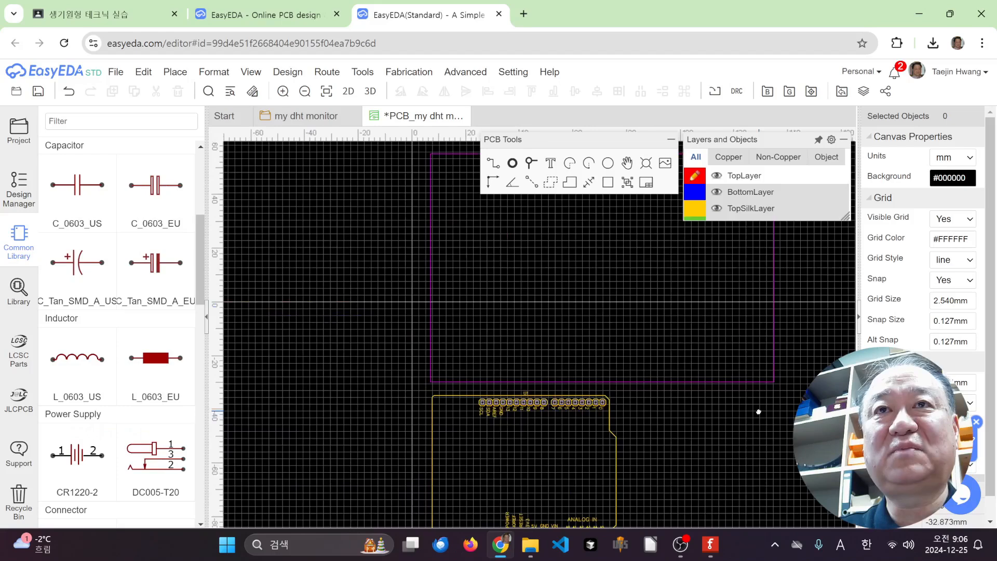
pyautogui.scroll(-2, 692, 406)
pyautogui.moveTo(561, 270); pyautogui.dragTo(485, 278, button='right')
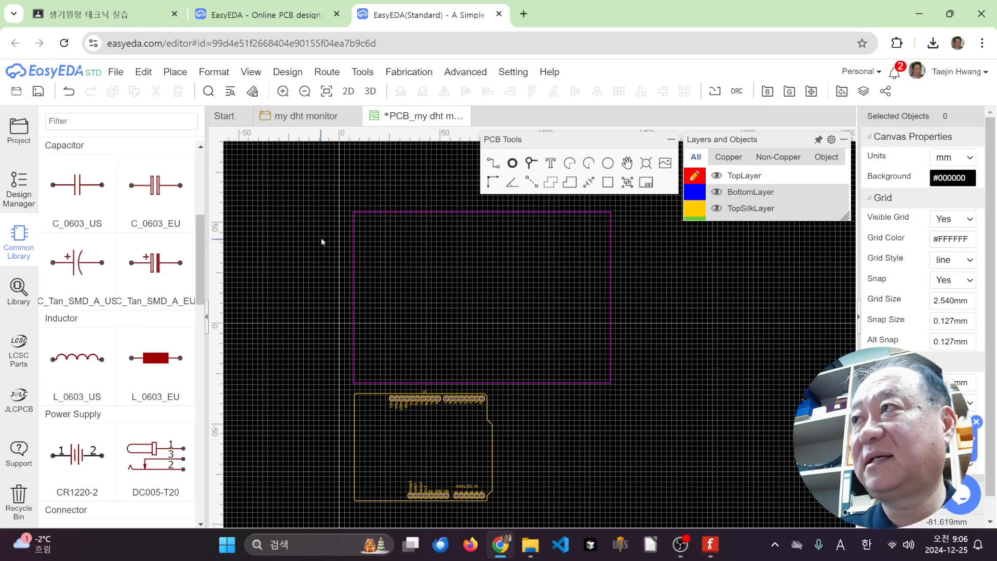
pyautogui.moveTo(764, 253)
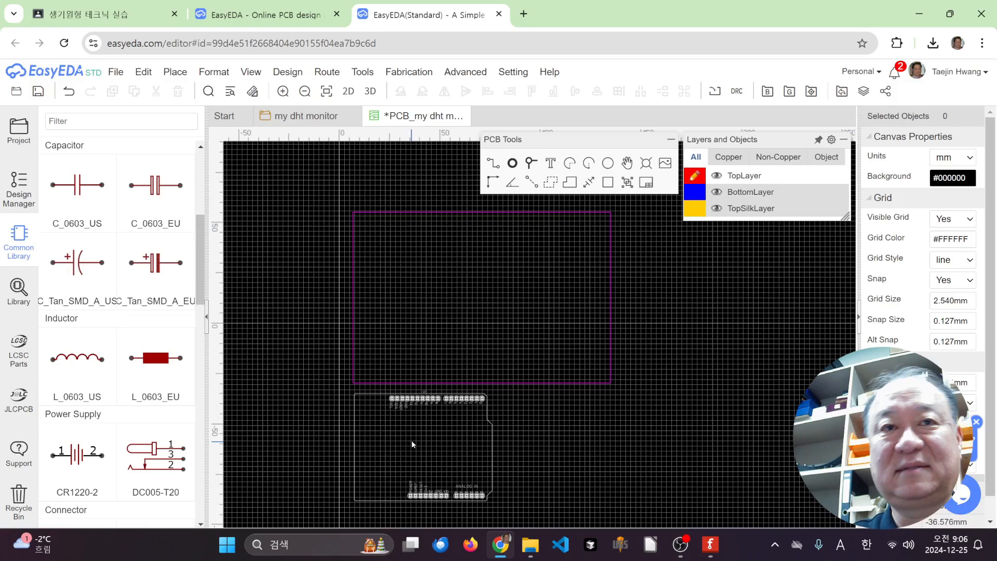
pyautogui.moveTo(427, 442); pyautogui.dragTo(431, 279)
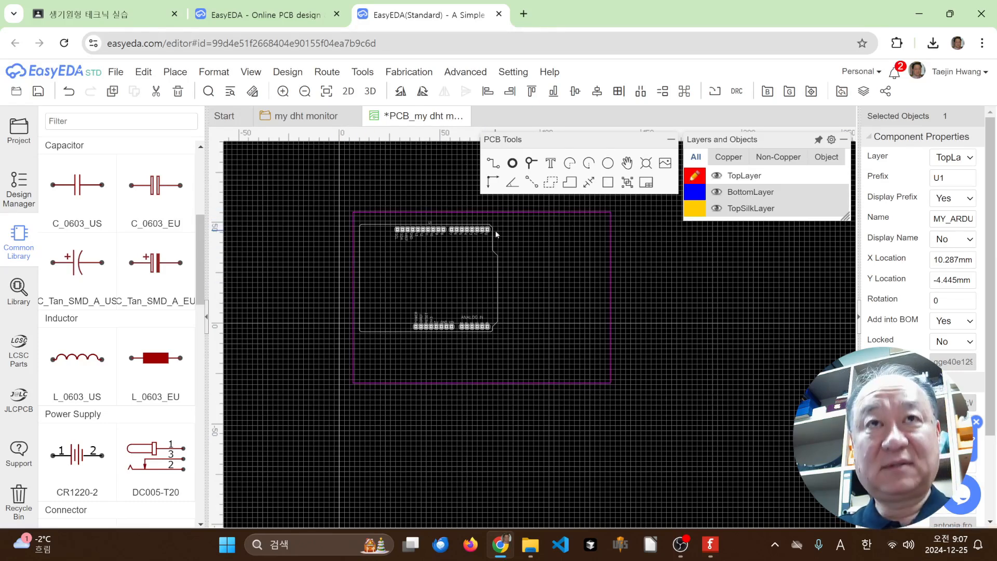
pyautogui.hotkey('ctrl', 's')
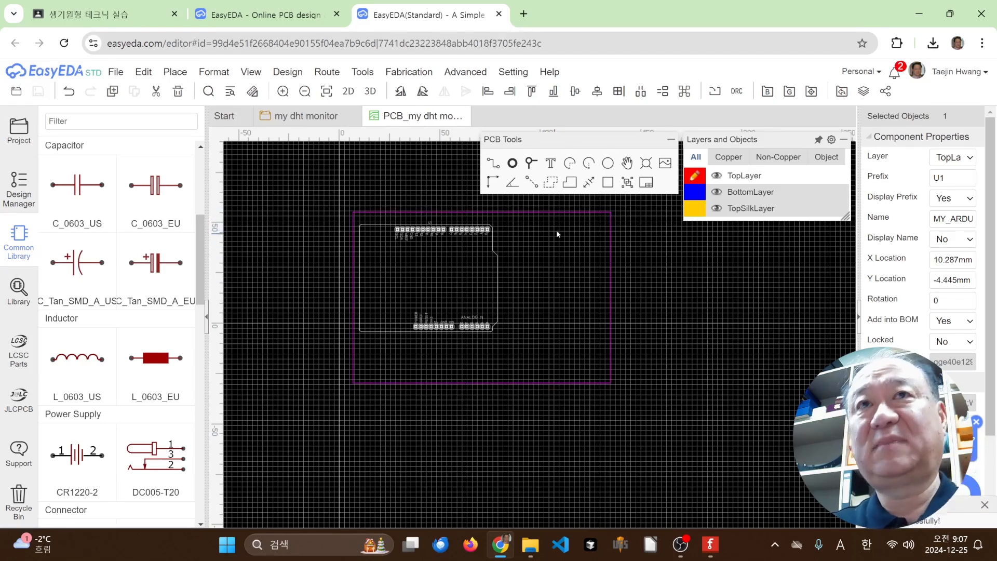
# Inspect the board in the 2D photo view, close it, and examine the board from a tilted angle in 3D
pyautogui.click(348, 92)
pyautogui.scroll(-3, 659, 314)
pyautogui.scroll(2, 650, 323)
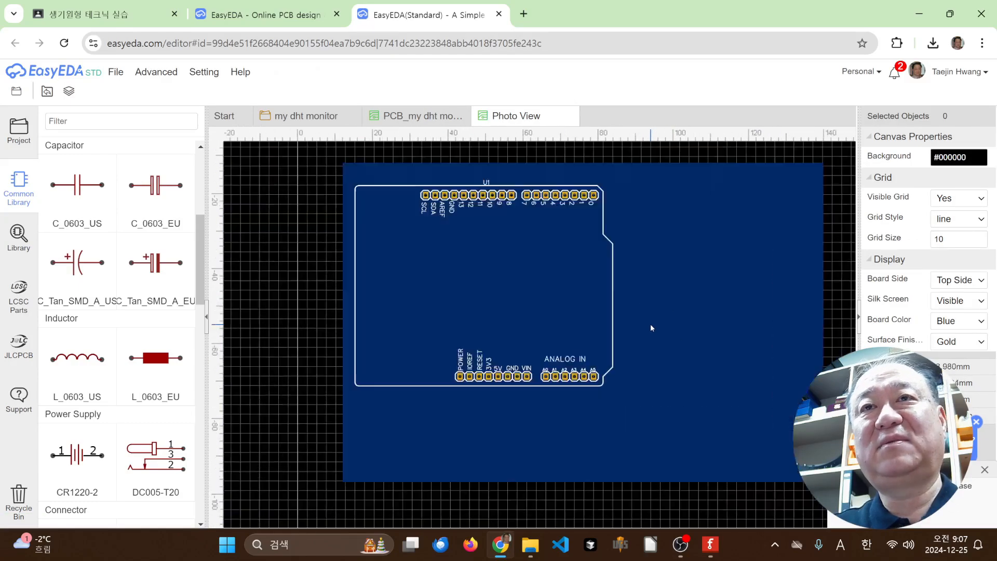
pyautogui.scroll(-1, 650, 323)
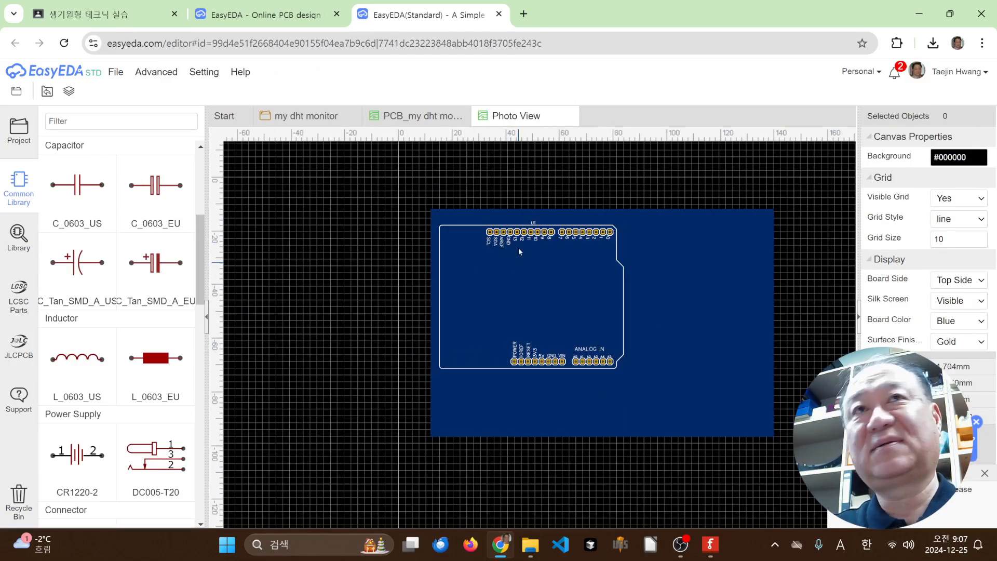
pyautogui.click(570, 116)
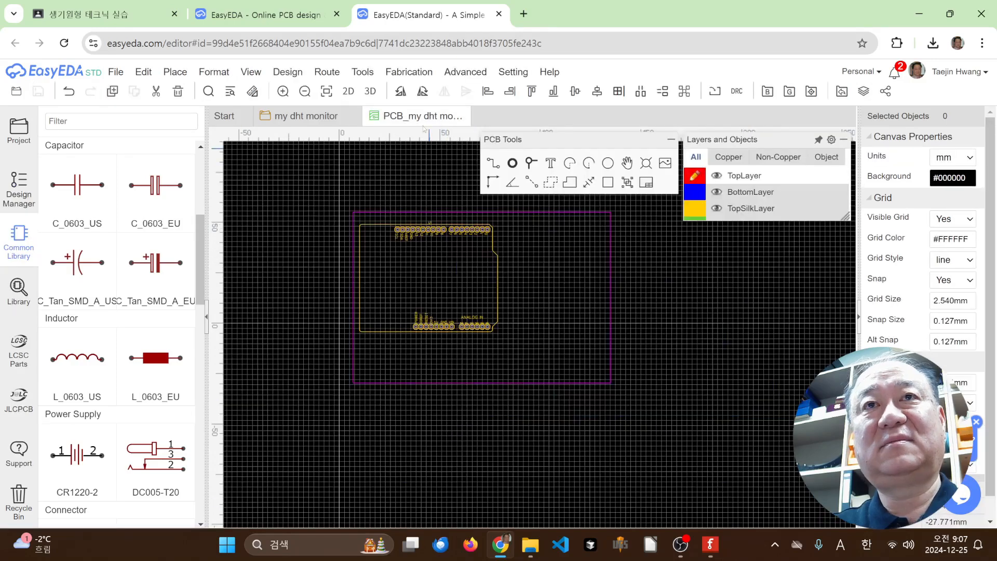
pyautogui.click(371, 90)
pyautogui.moveTo(523, 341); pyautogui.dragTo(499, 387)
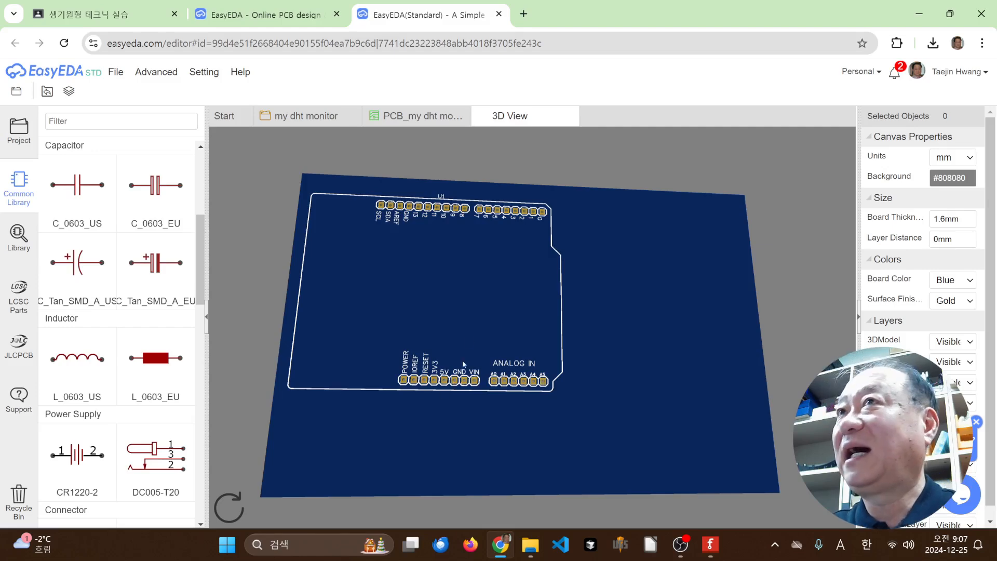
# Search Google for "arduino shield" in a new browser tab and show the image results
pyautogui.click(523, 15)
pyautogui.write('ardui')
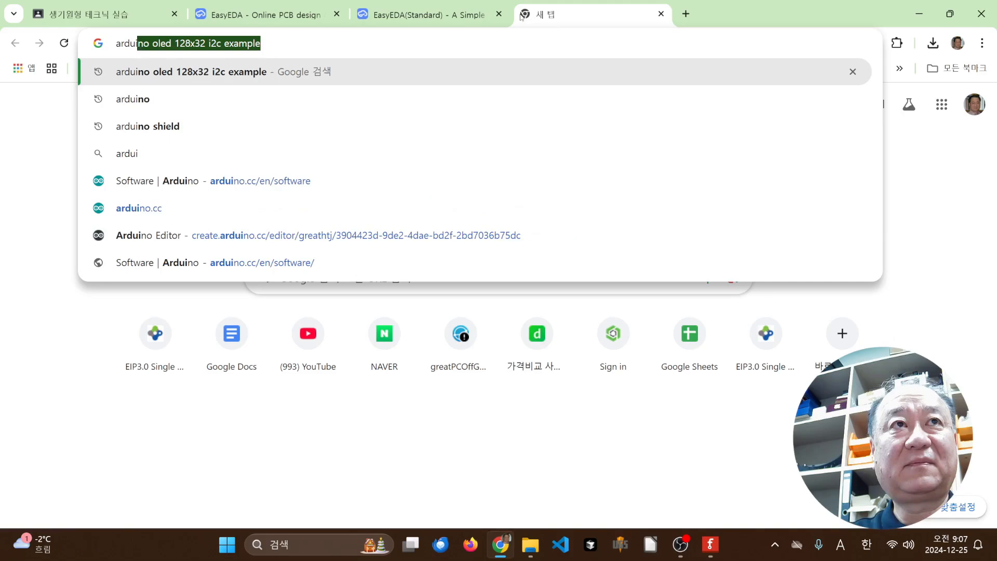
pyautogui.write('no shield')
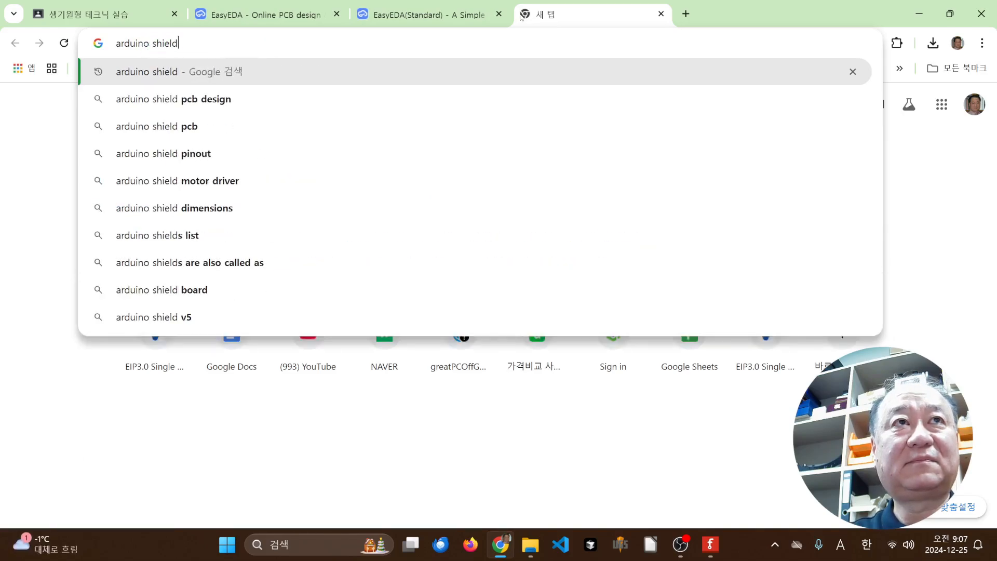
pyautogui.press('Return')
pyautogui.scroll(-1, 335, 310)
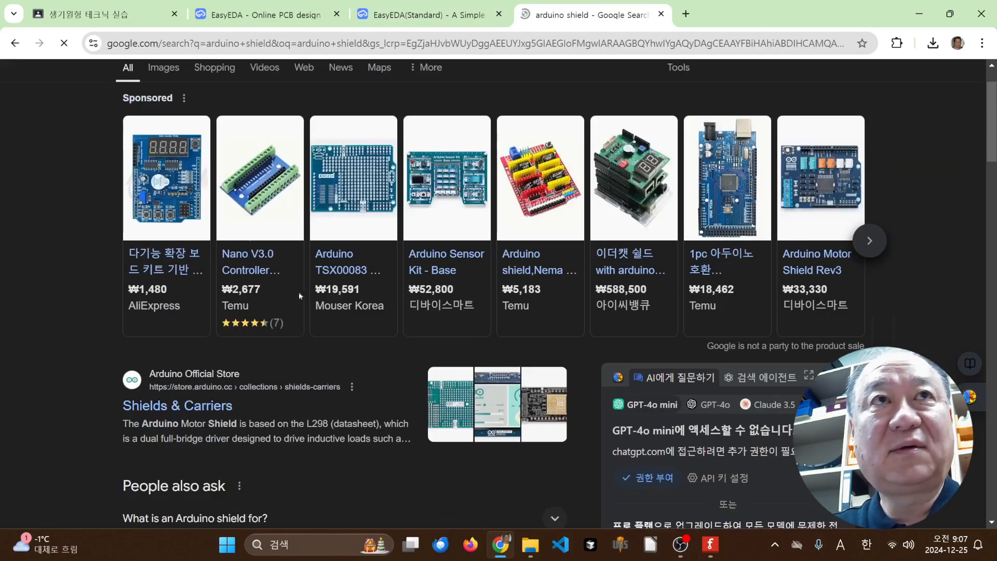
pyautogui.click(163, 68)
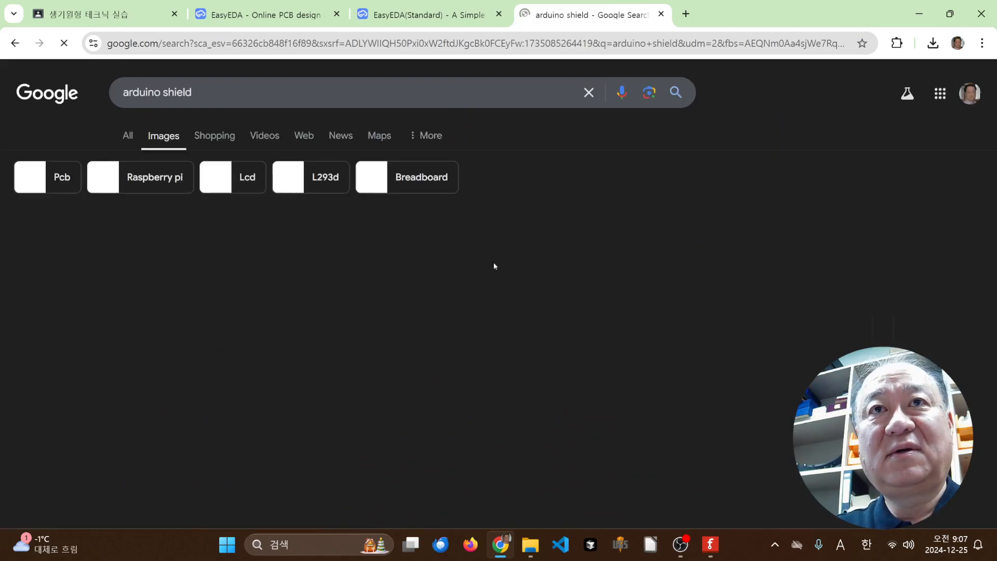
# Browse the Arduino shield image results, compare them with the tilted 3D board in EasyEDA, and close the 3D view
pyautogui.scroll(-3, 489, 322)
pyautogui.scroll(-2, 489, 324)
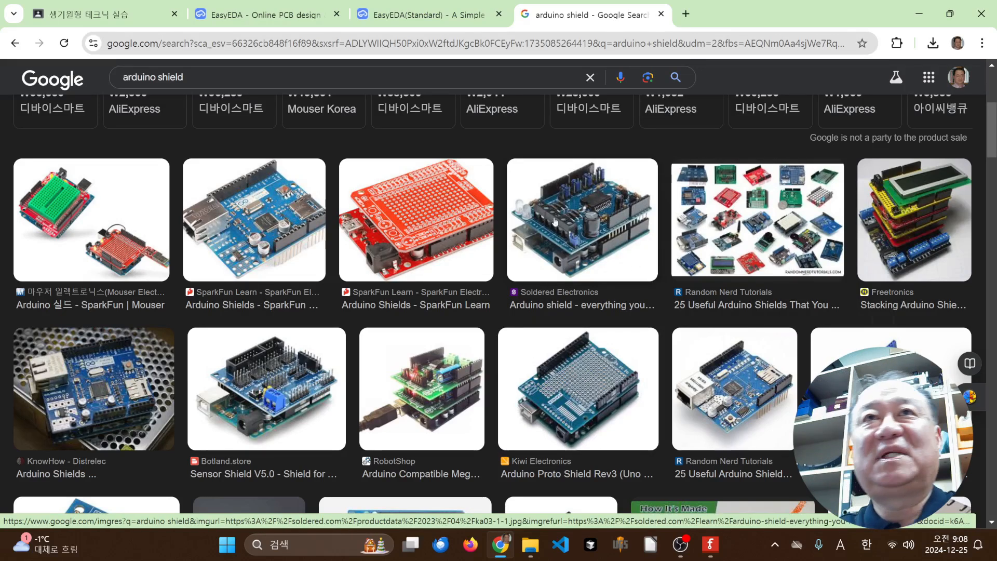
pyautogui.click(408, 13)
pyautogui.moveTo(498, 267); pyautogui.dragTo(666, 390)
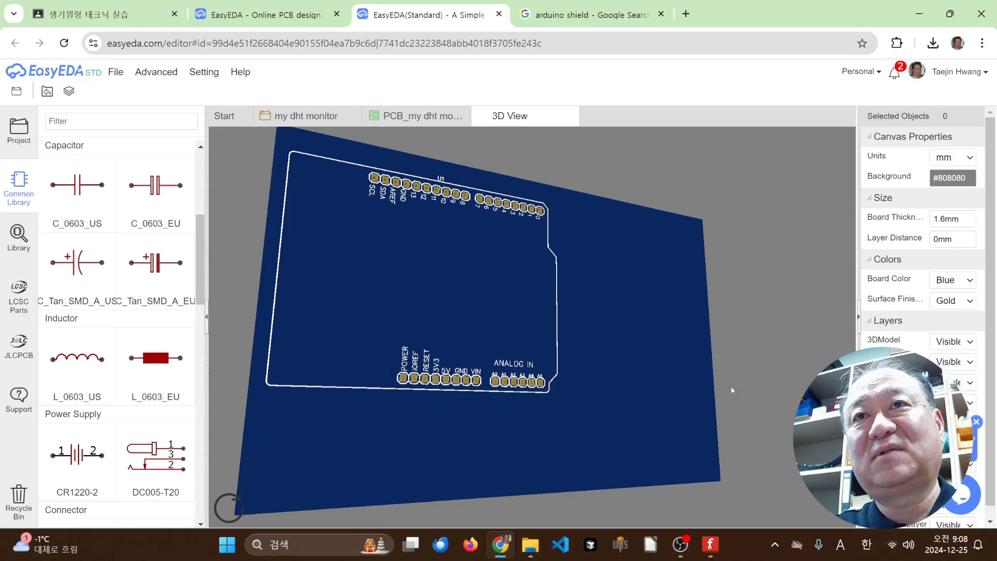
pyautogui.click(582, 15)
pyautogui.click(457, 18)
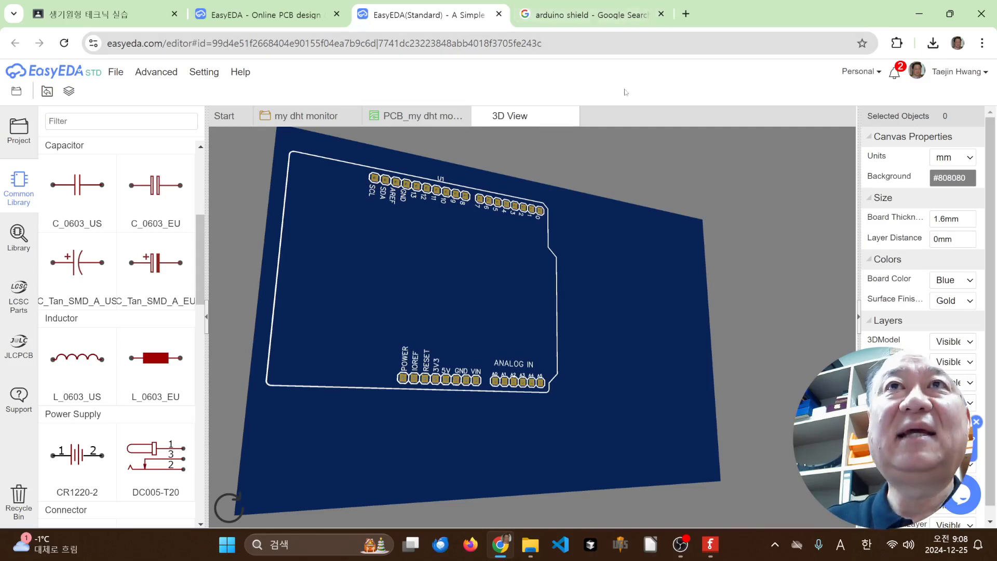
pyautogui.click(569, 117)
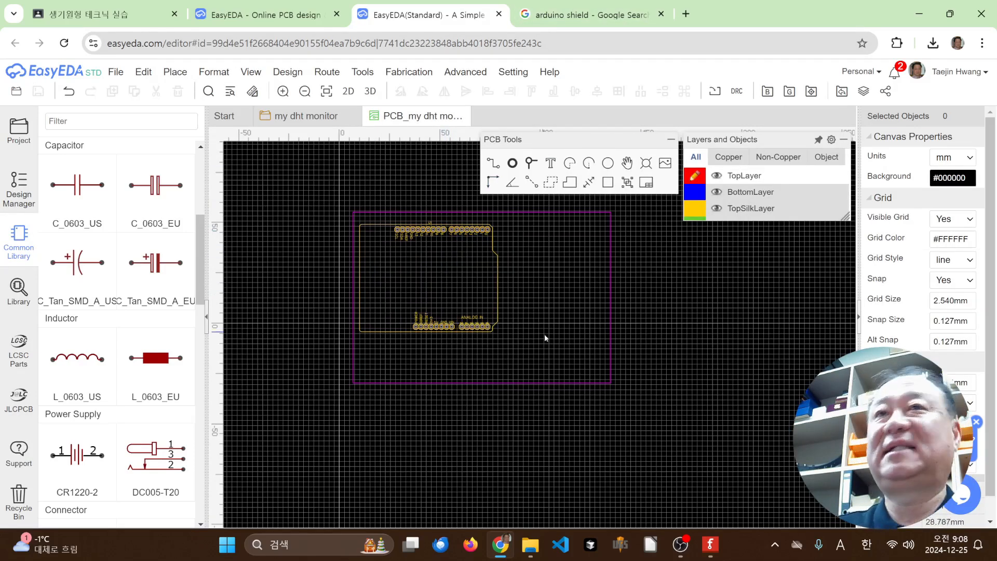
pyautogui.click(239, 14)
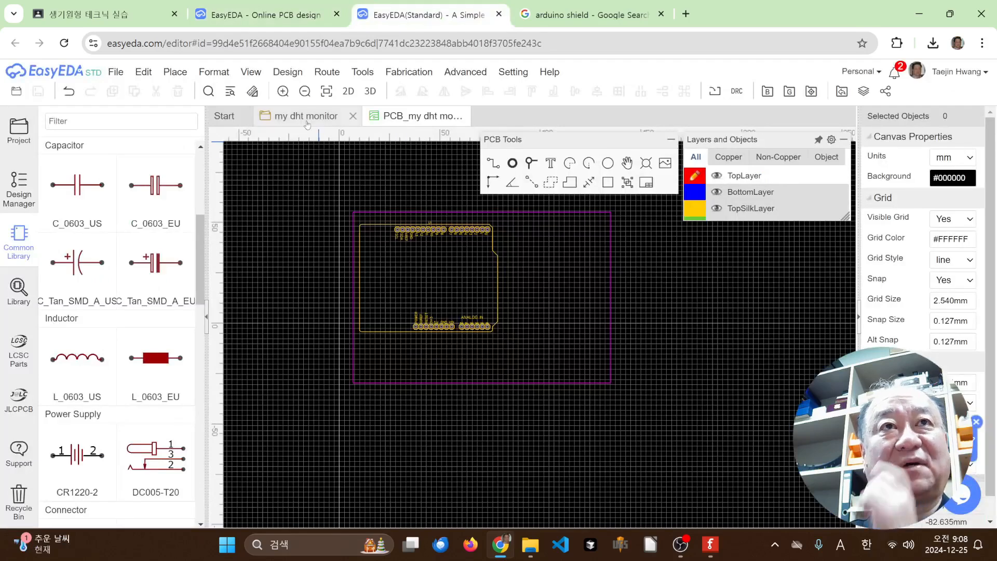
# Return to the my dht monitor schematic and search the part library for "dht22"
pyautogui.click(307, 119)
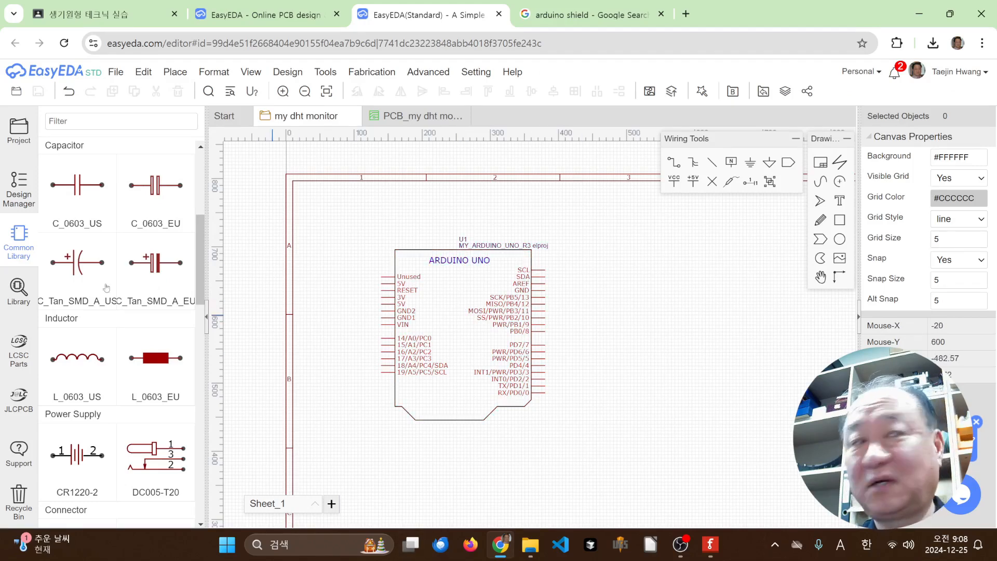
pyautogui.click(19, 289)
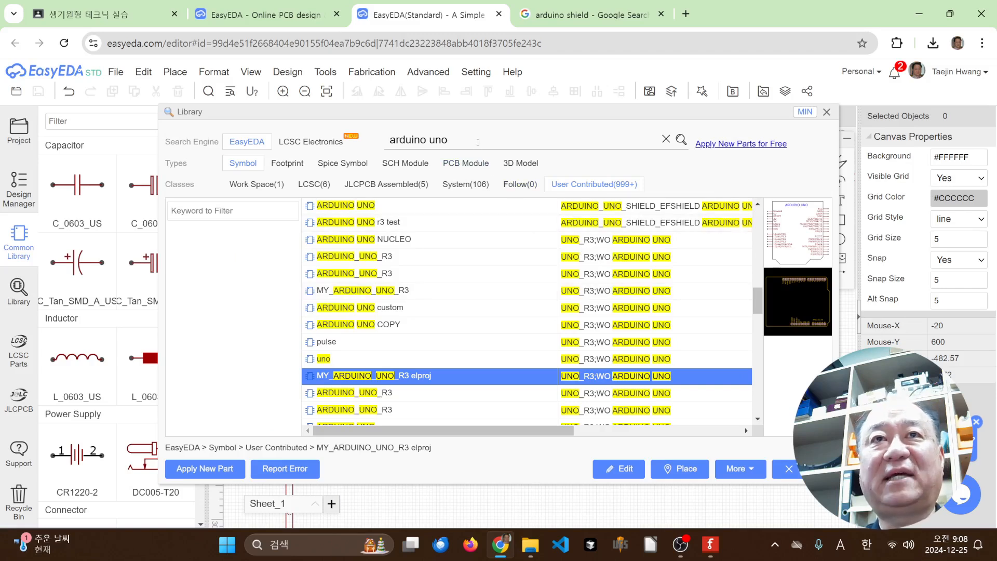
pyautogui.tripleClick(468, 143)
pyautogui.write('dht22')
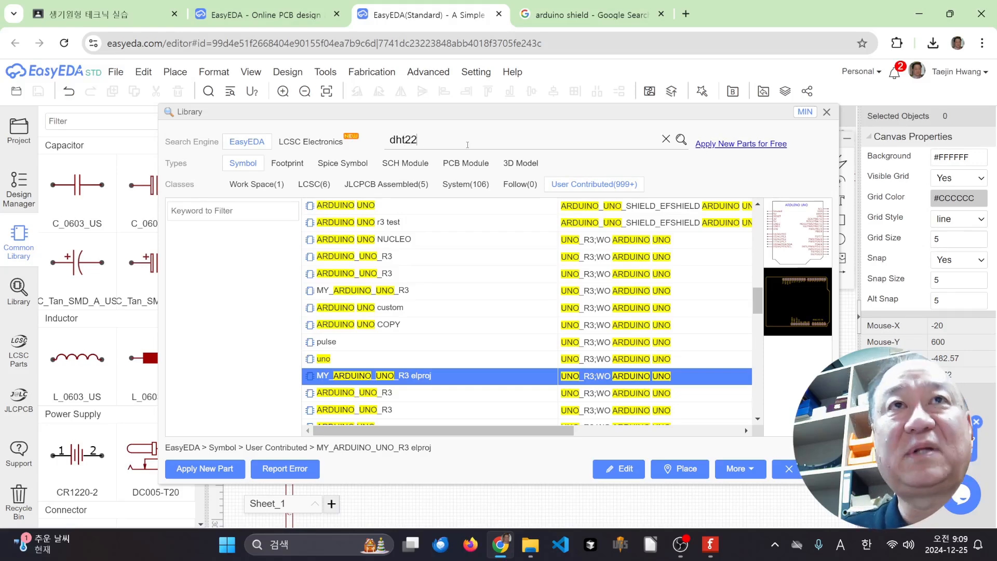
pyautogui.press('Return')
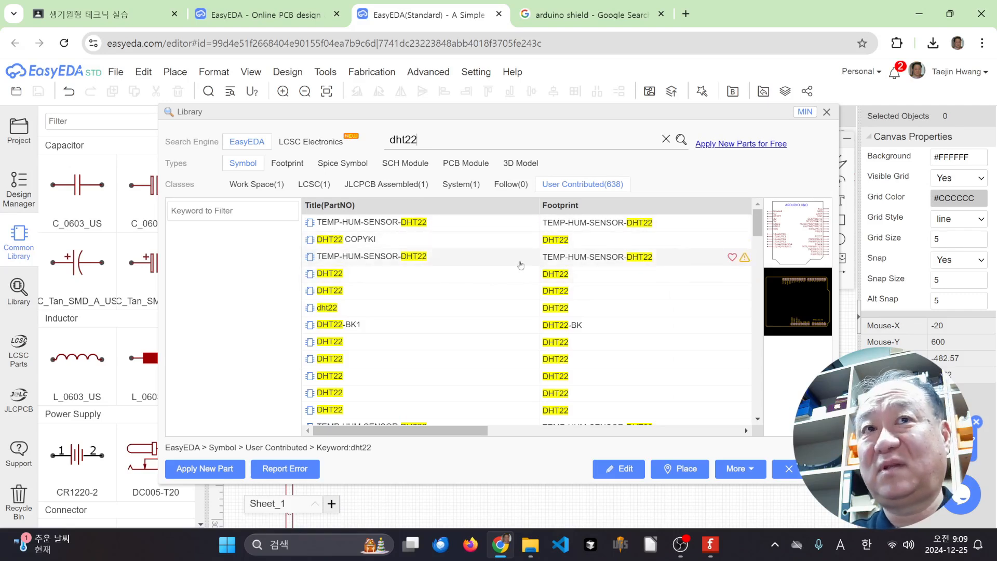
# Preview the symbols and footprints of several user-contributed DHT22 parts, including DHT22 COPYKI, DHT22-BK1 and TEMP-HUM-SENSOR-DHT22
pyautogui.click(348, 239)
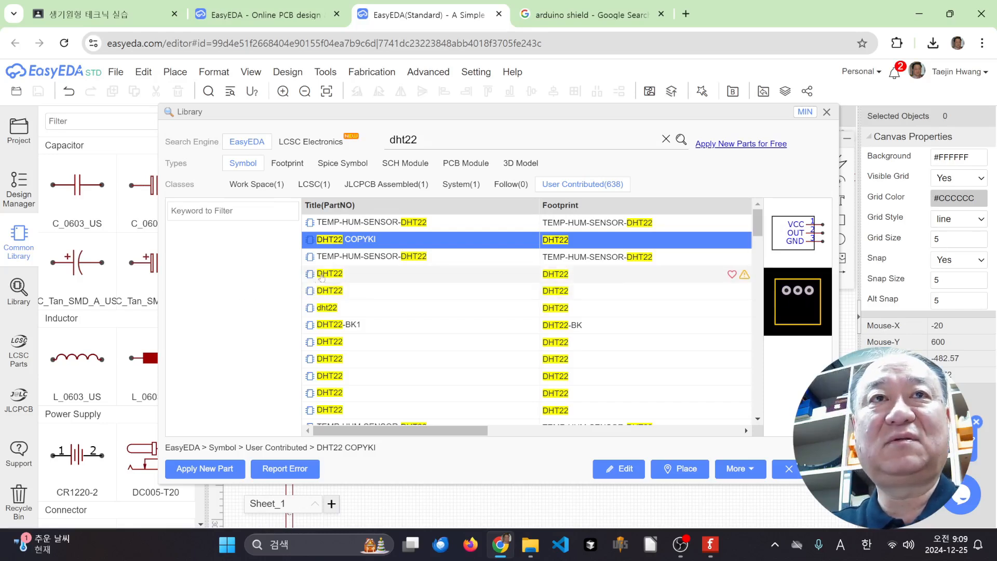
pyautogui.click(336, 274)
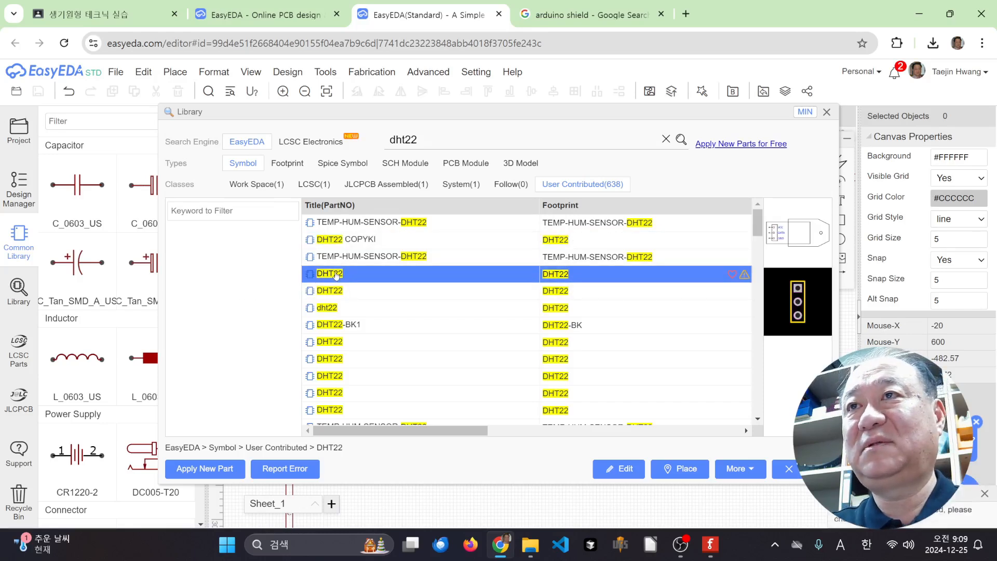
pyautogui.press('Up')
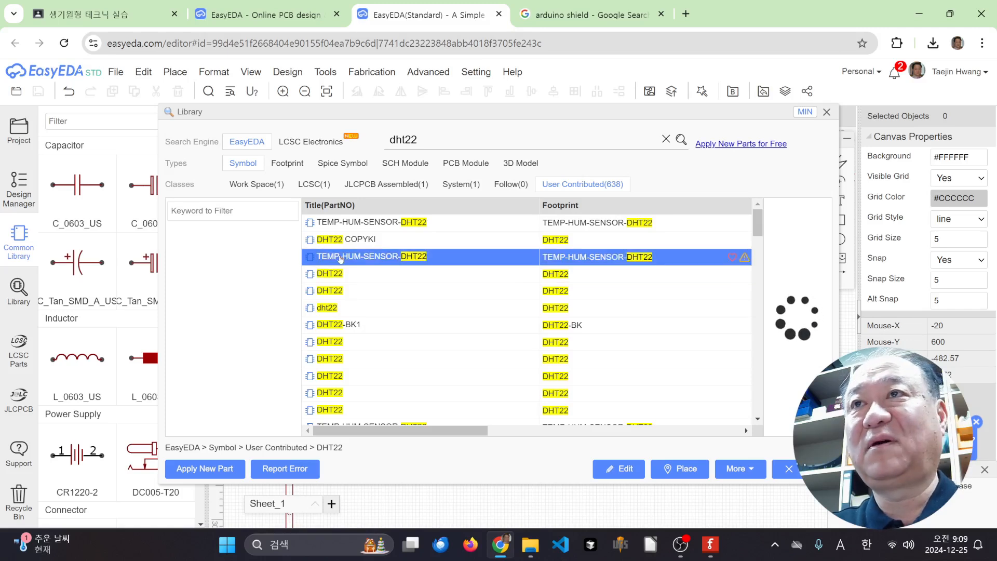
pyautogui.click(339, 290)
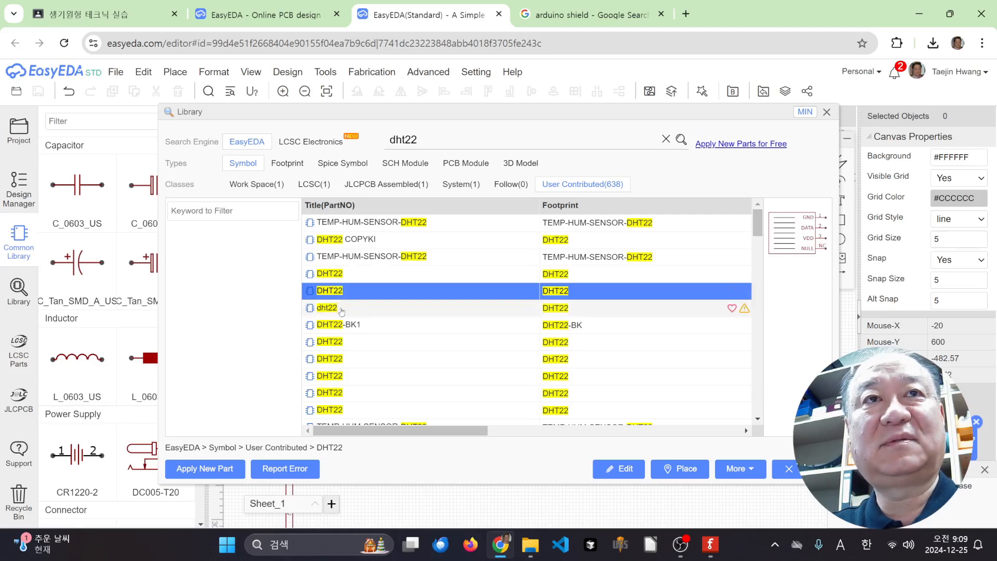
pyautogui.click(341, 310)
pyautogui.click(371, 326)
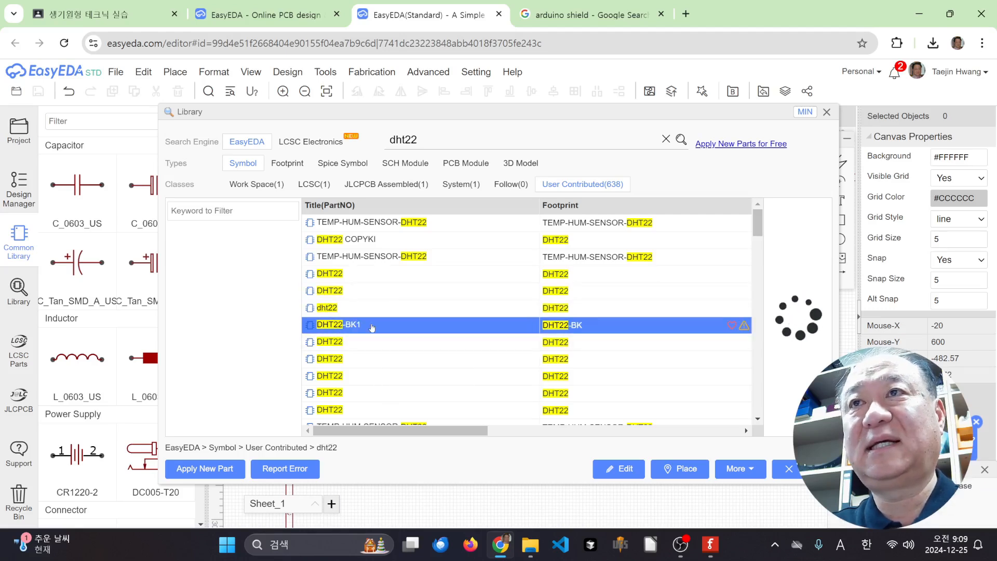
pyautogui.click(352, 306)
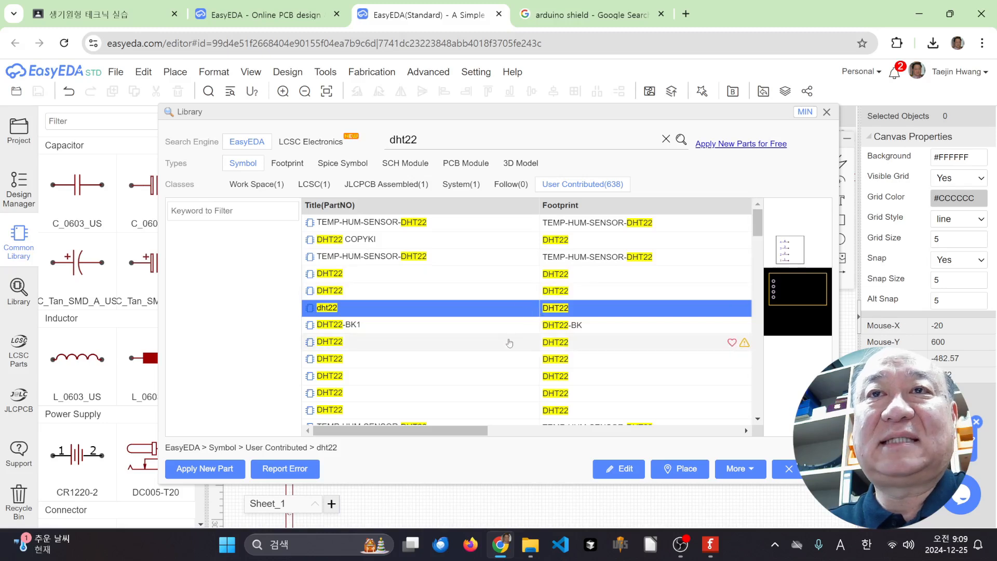
pyautogui.scroll(-1, 507, 340)
pyautogui.click(591, 357)
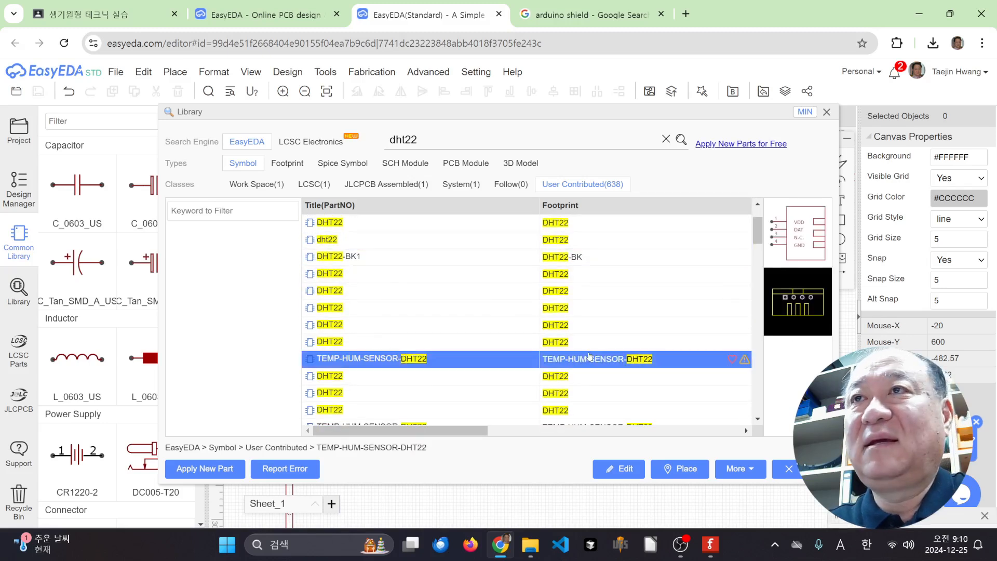
pyautogui.click(584, 376)
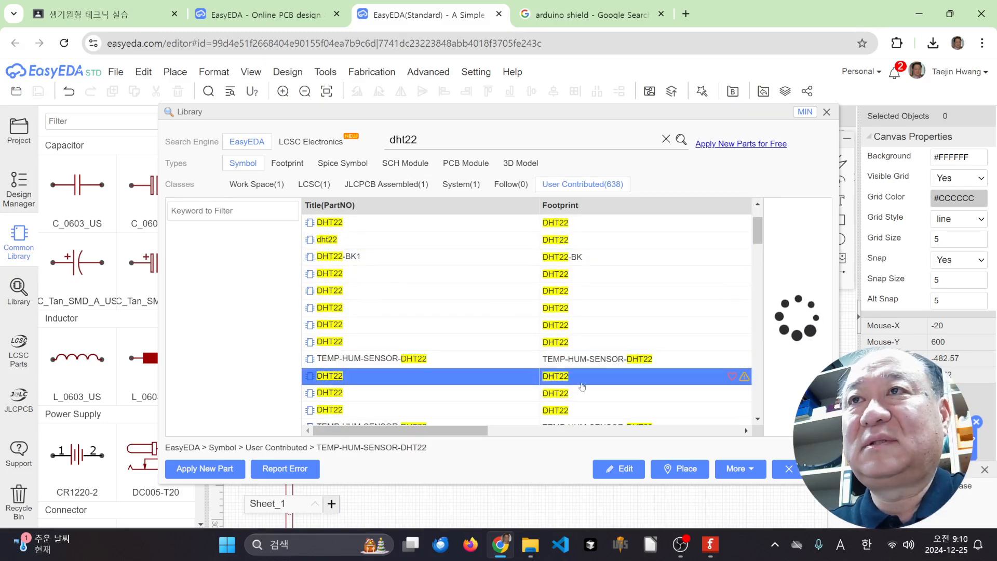
pyautogui.click(584, 311)
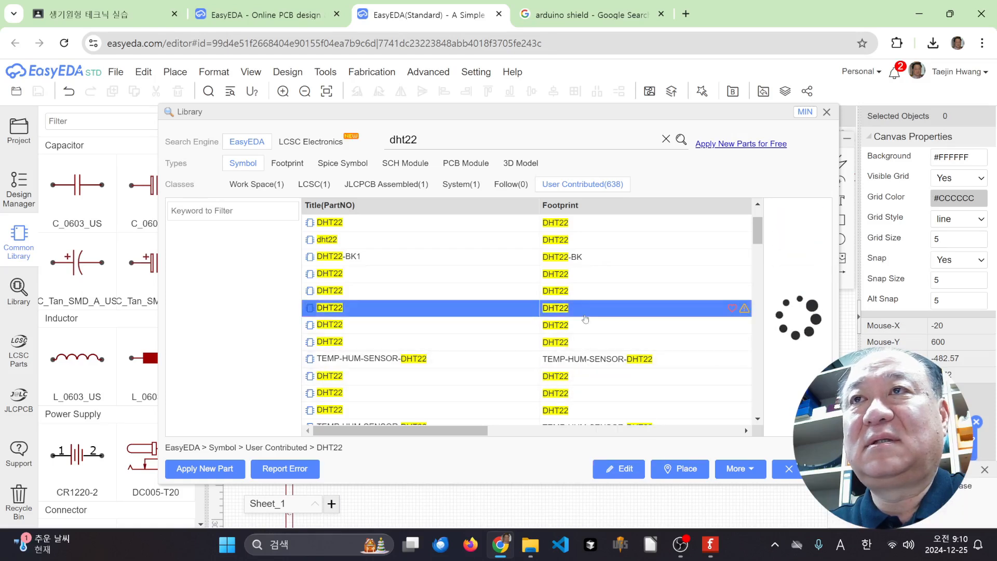
pyautogui.click(586, 274)
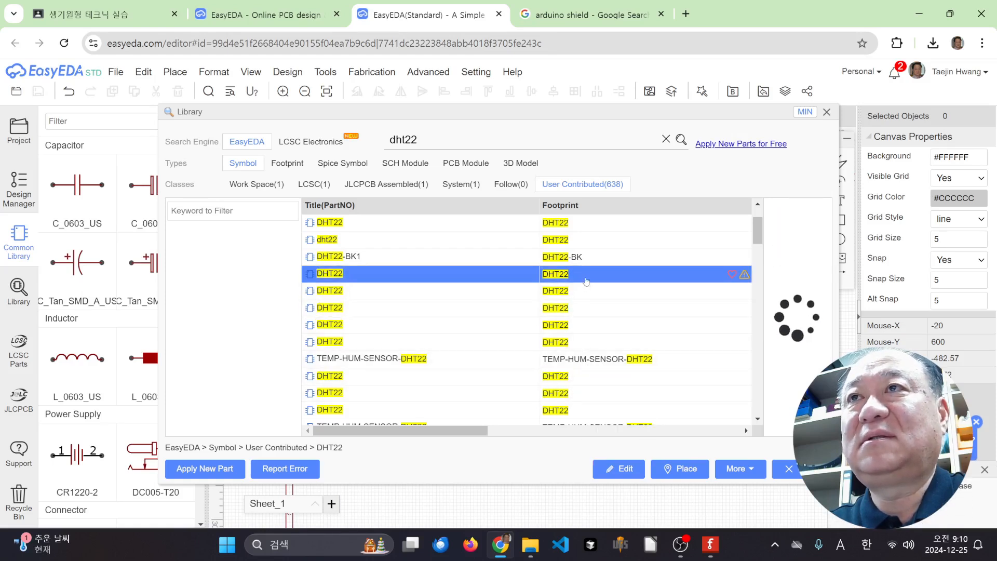
# Place one DHT22_MR_01 symbol from the Work Space class to the right of the Arduino Uno symbol
pyautogui.click(257, 184)
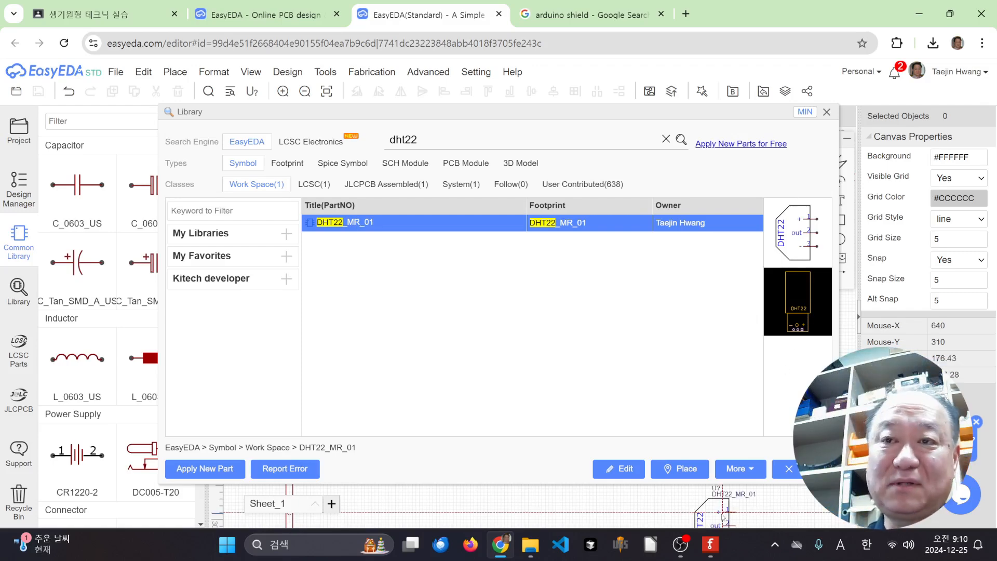
pyautogui.click(682, 468)
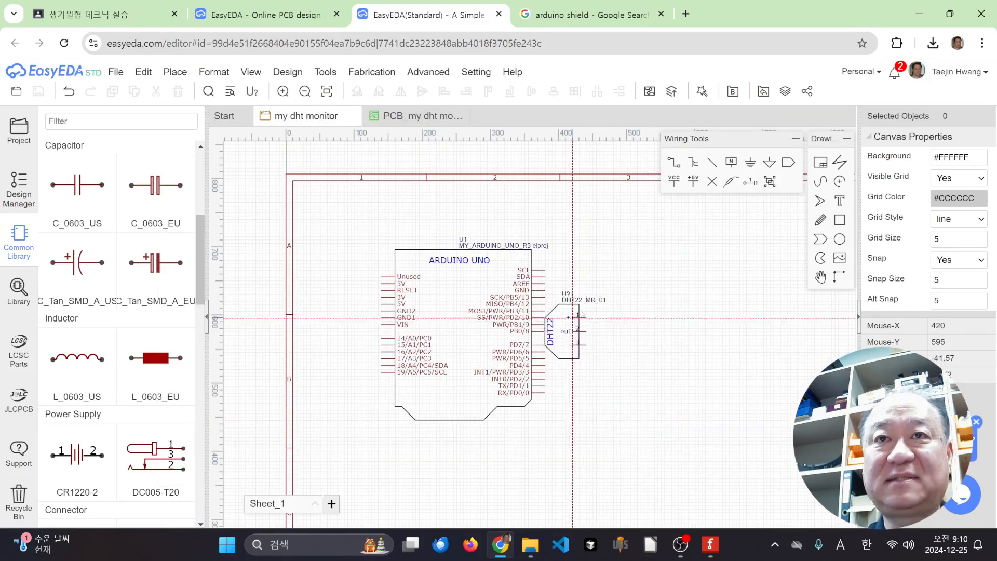
pyautogui.click(634, 277)
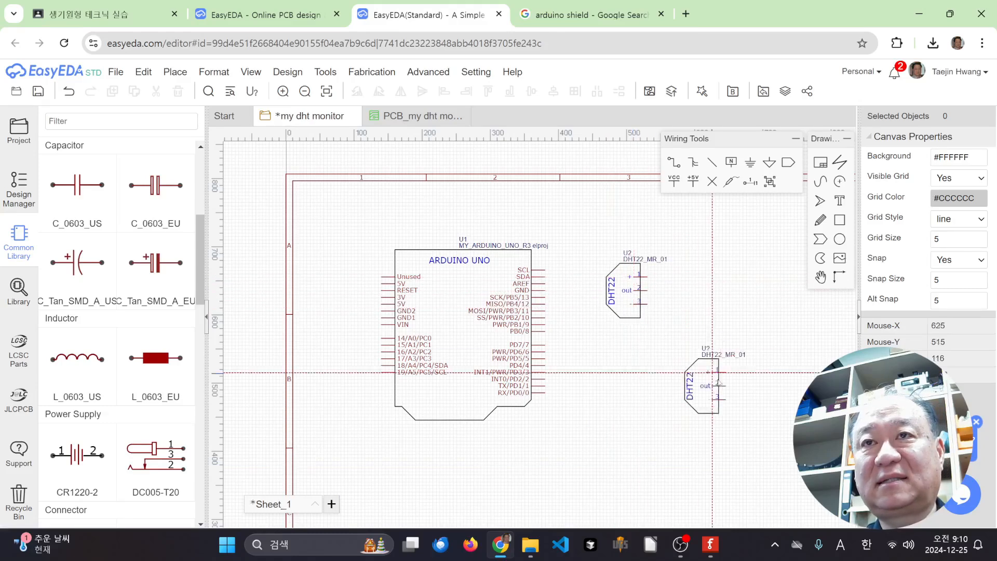
pyautogui.press('Escape')
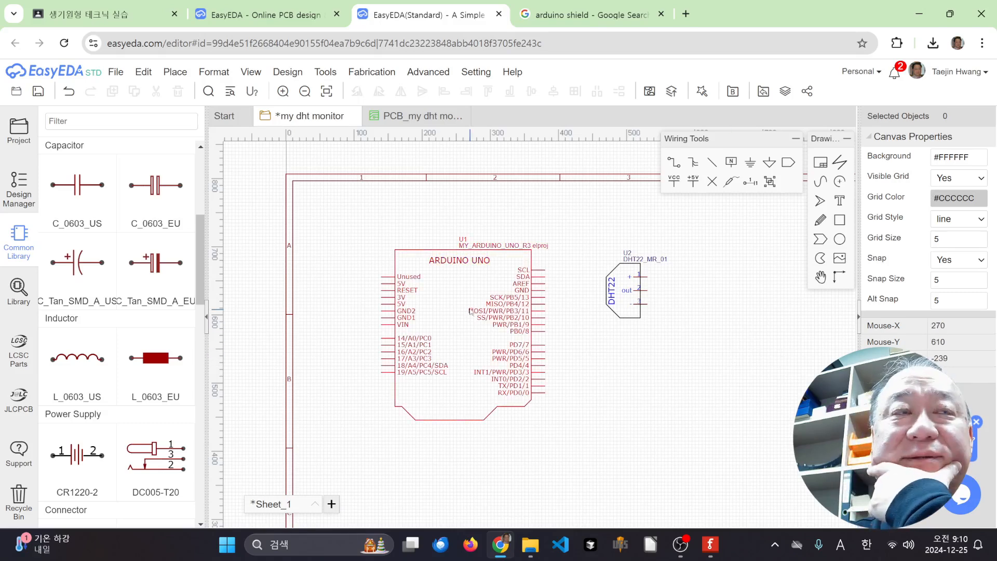
# Search the part library for "lcd1602 i2c" and look through the LCSC results
pyautogui.click(19, 289)
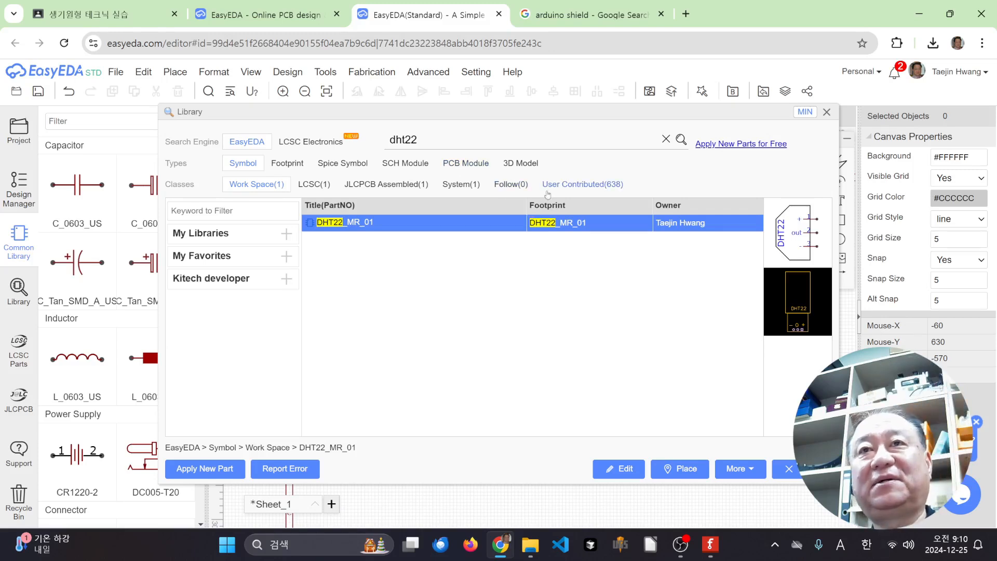
pyautogui.doubleClick(478, 147)
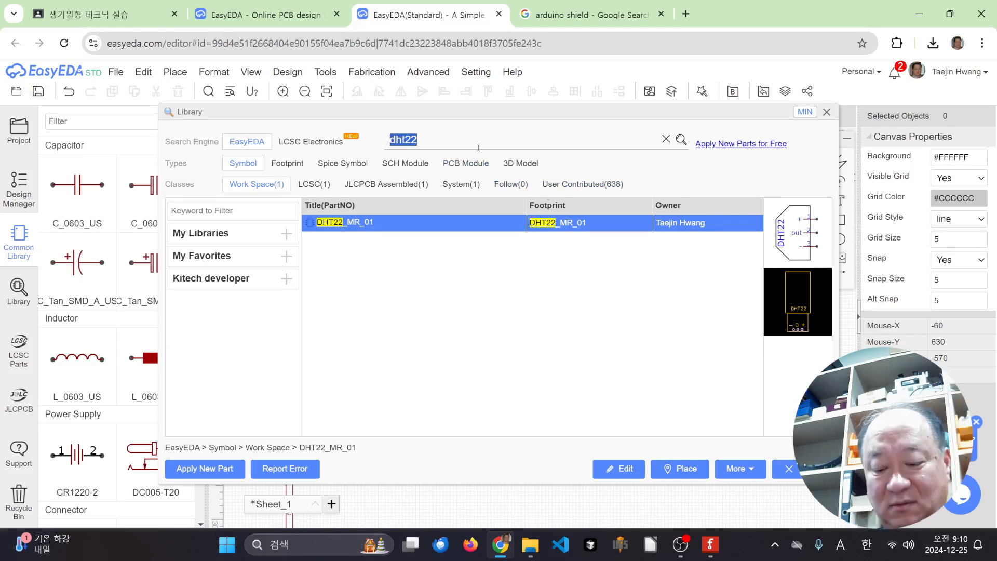
pyautogui.press('BackSpace')
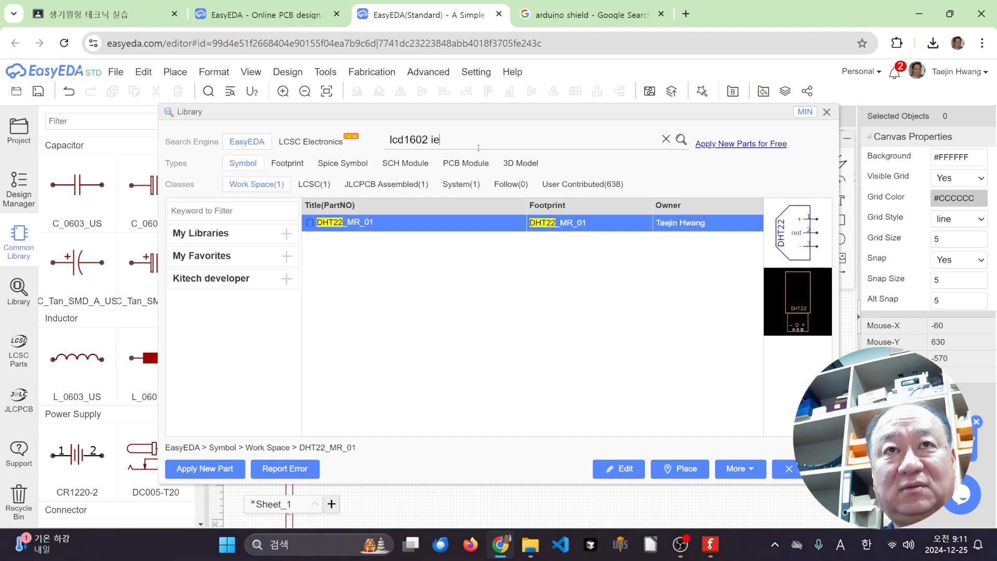
pyautogui.press('Return')
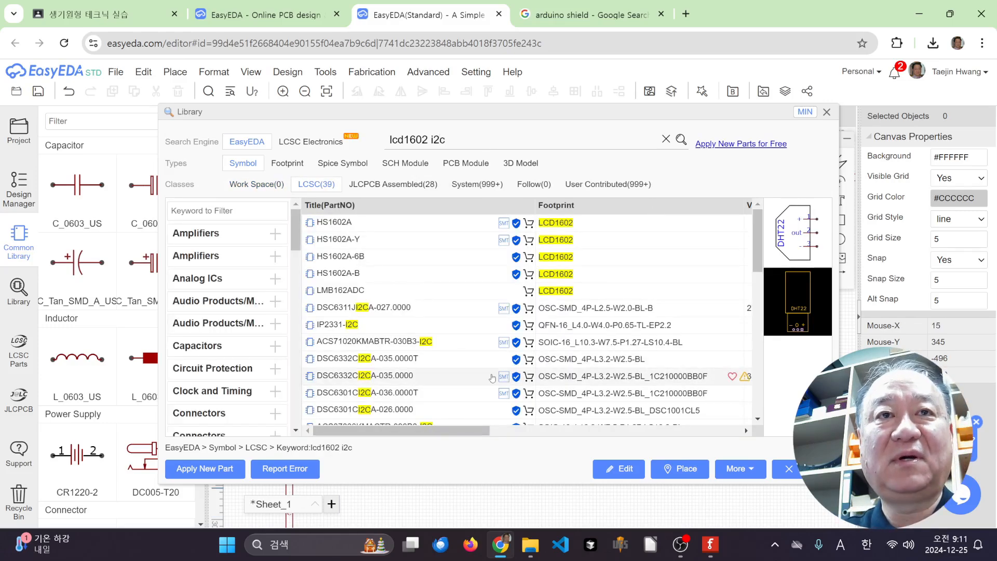
pyautogui.scroll(-2, 474, 301)
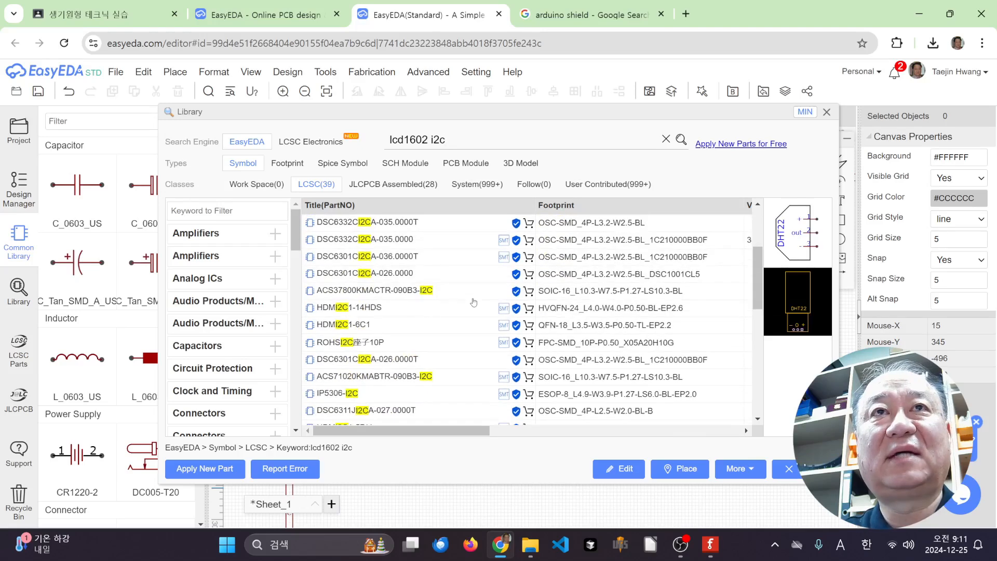
pyautogui.scroll(-3, 474, 301)
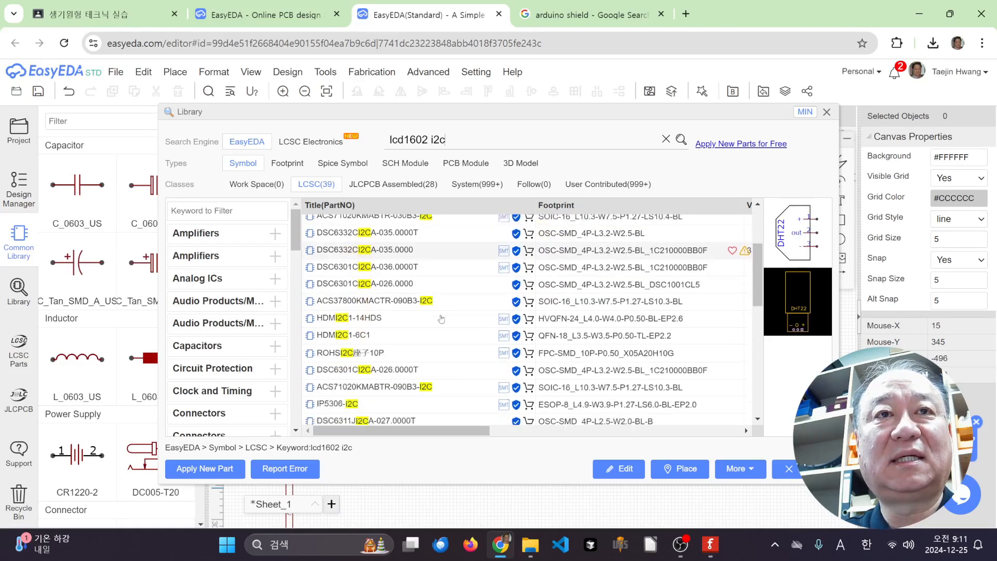
# Compare the user-contributed I2C LCD parts and place one "i2c lcd" 16x2 symbol below the DHT22 sensor
pyautogui.click(607, 184)
pyautogui.click(410, 257)
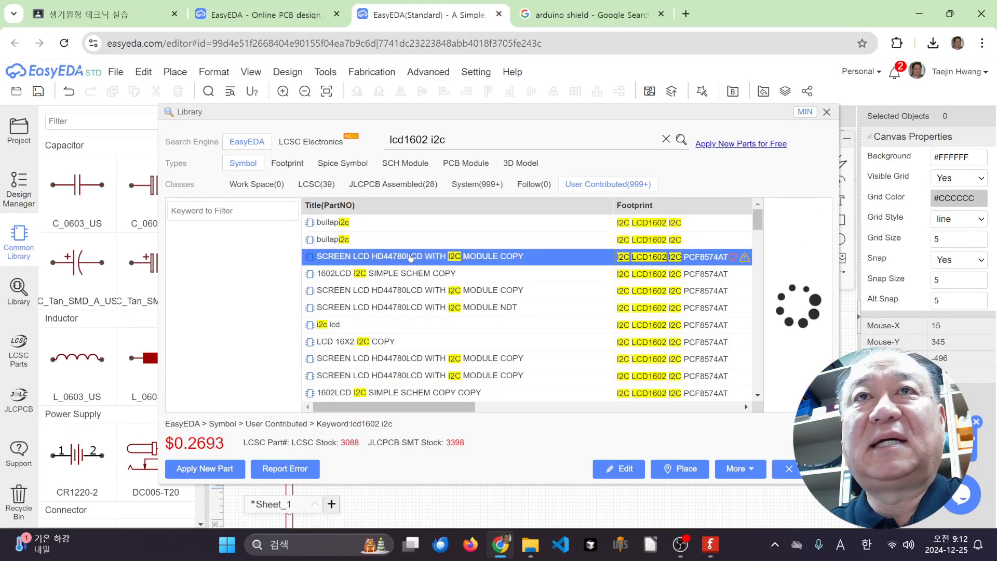
pyautogui.click(438, 279)
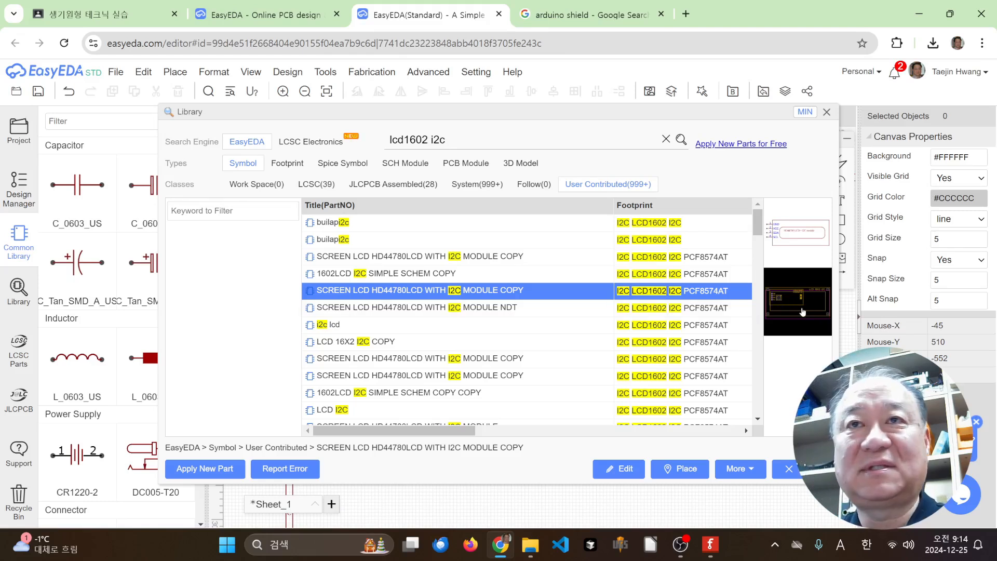
pyautogui.click(460, 307)
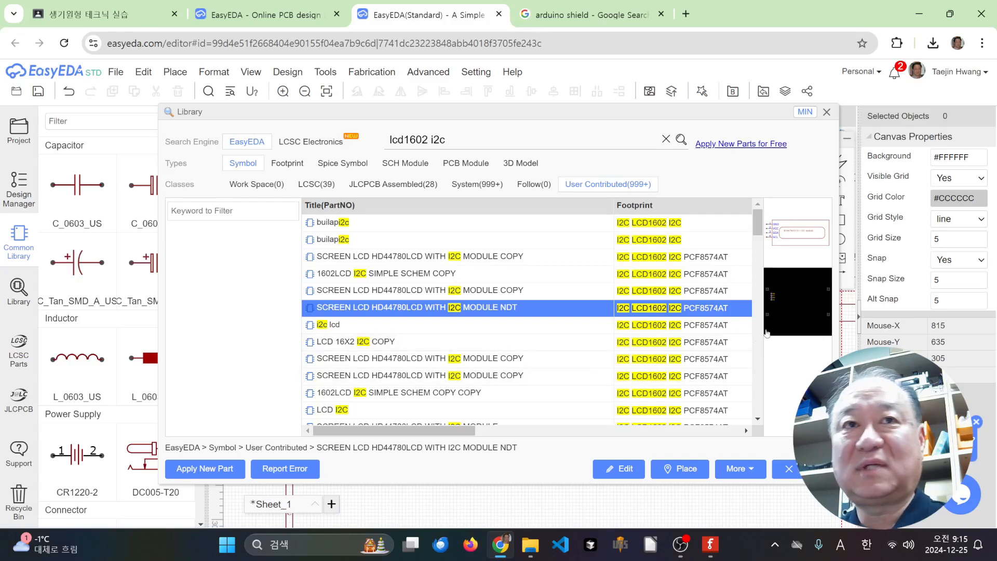
pyautogui.click(632, 332)
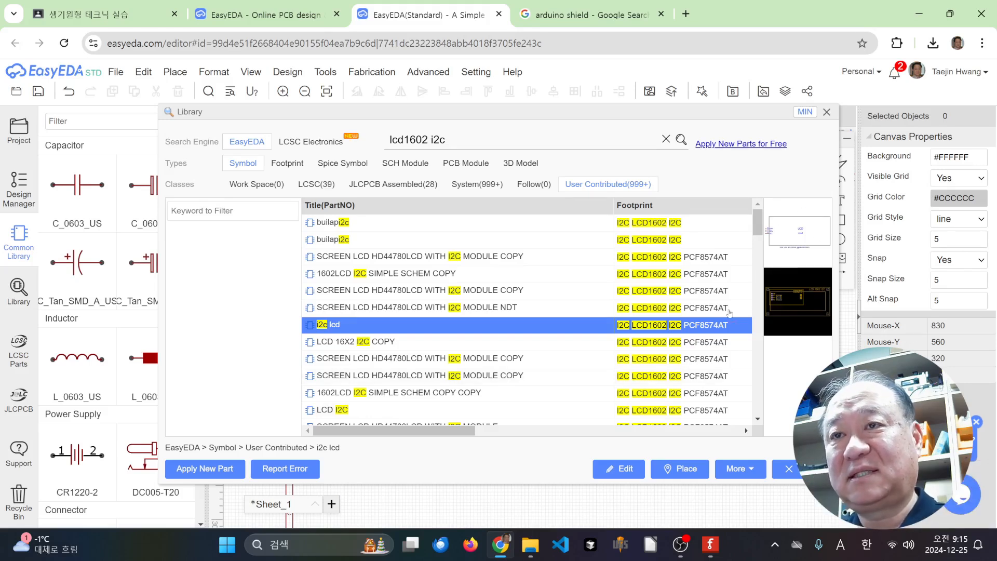
pyautogui.click(674, 470)
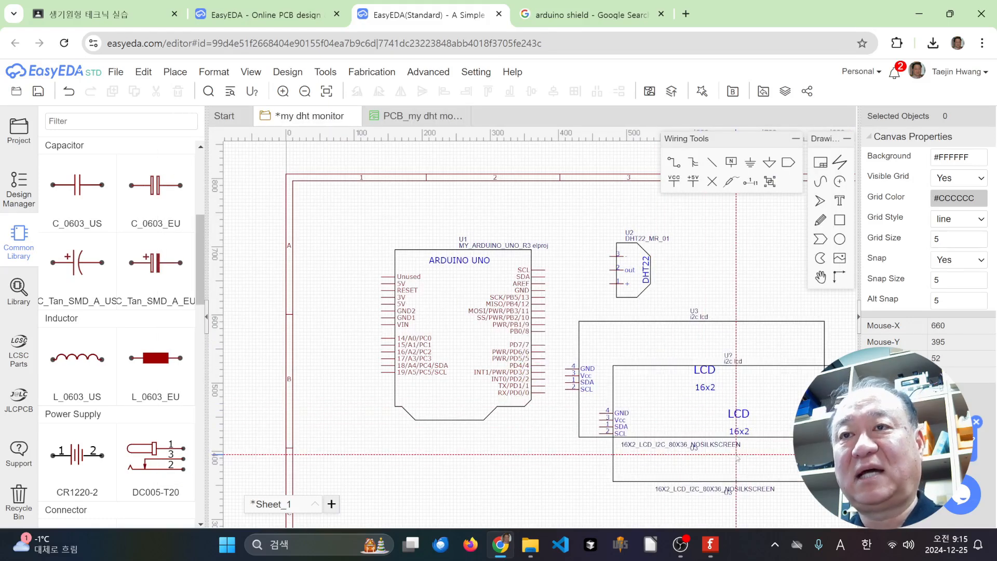
pyautogui.click(701, 413)
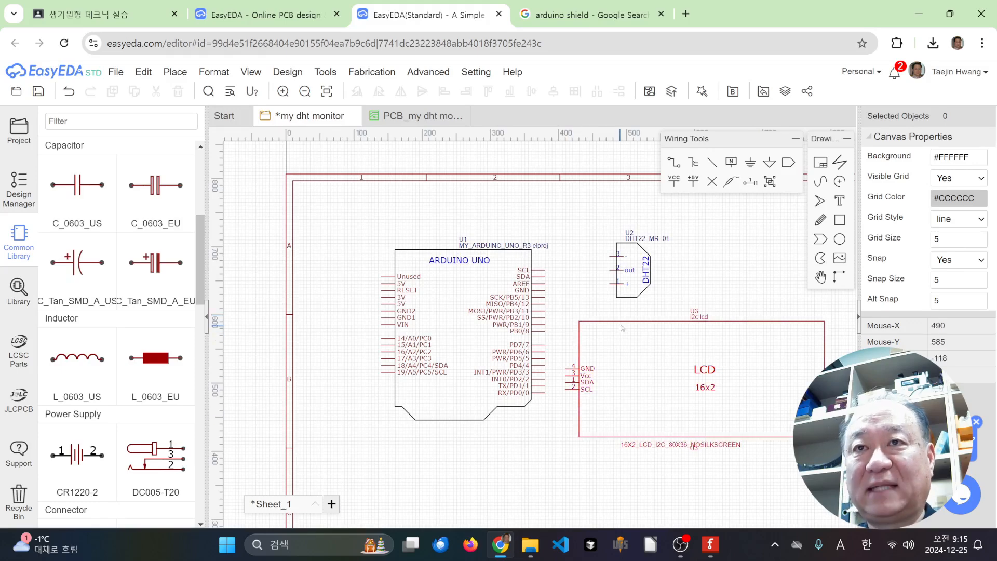
# Move the LCD 16x2 symbol slightly to the right, farther from the Arduino Uno symbol
pyautogui.moveTo(622, 324); pyautogui.dragTo(653, 320)
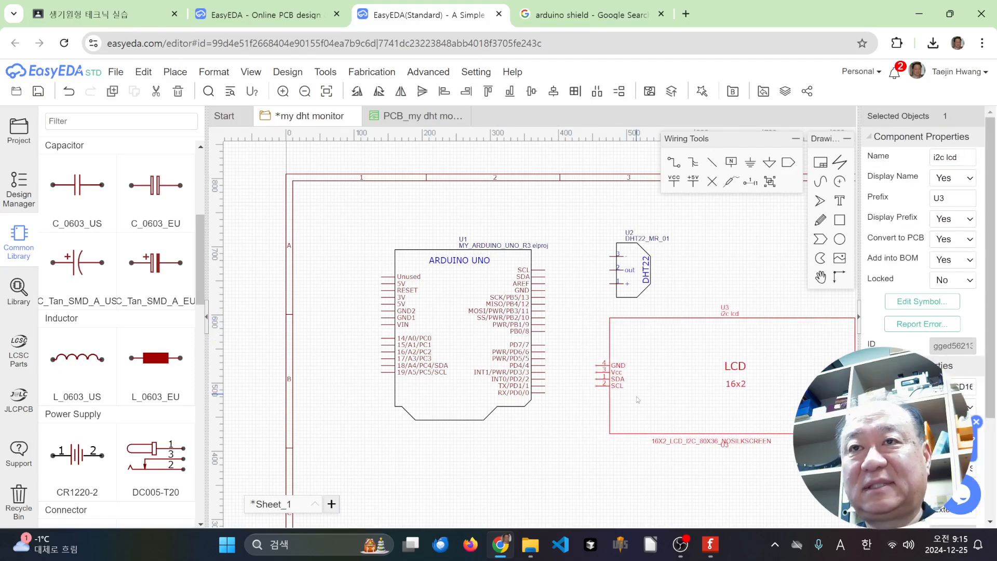
pyautogui.scroll(-5, 637, 396)
pyautogui.scroll(4, 626, 390)
pyautogui.scroll(1, 624, 391)
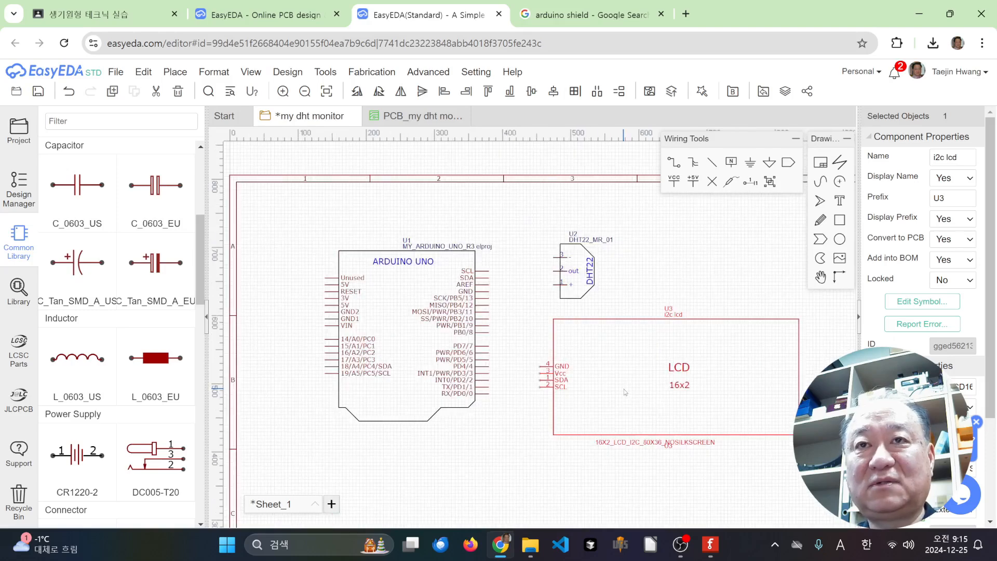
pyautogui.click(688, 271)
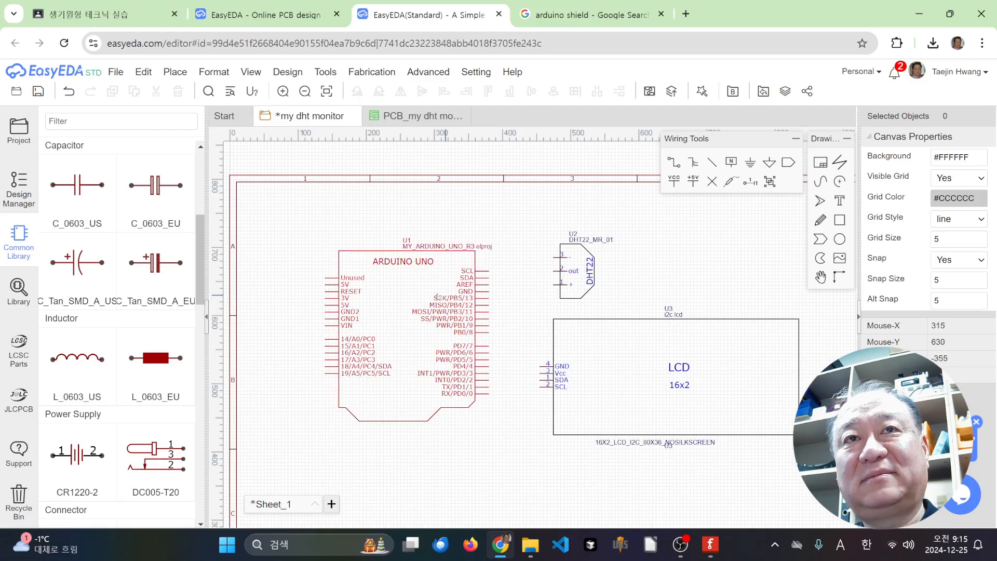
# Shift the DHT22 sensor symbol slightly left and up so it sits just above the LCD symbol's left edge
pyautogui.click(579, 294)
pyautogui.moveTo(580, 293); pyautogui.dragTo(575, 291)
pyautogui.click(605, 302)
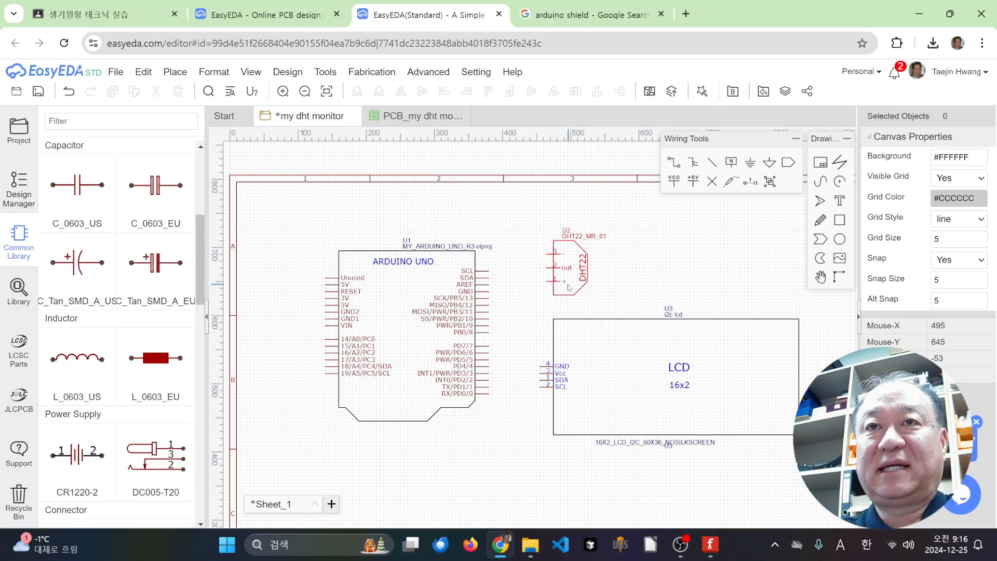
# Examine the pin labels of the DHT22 sensor and compare them with the Arduino Uno and LCD pins
pyautogui.scroll(5, 569, 288)
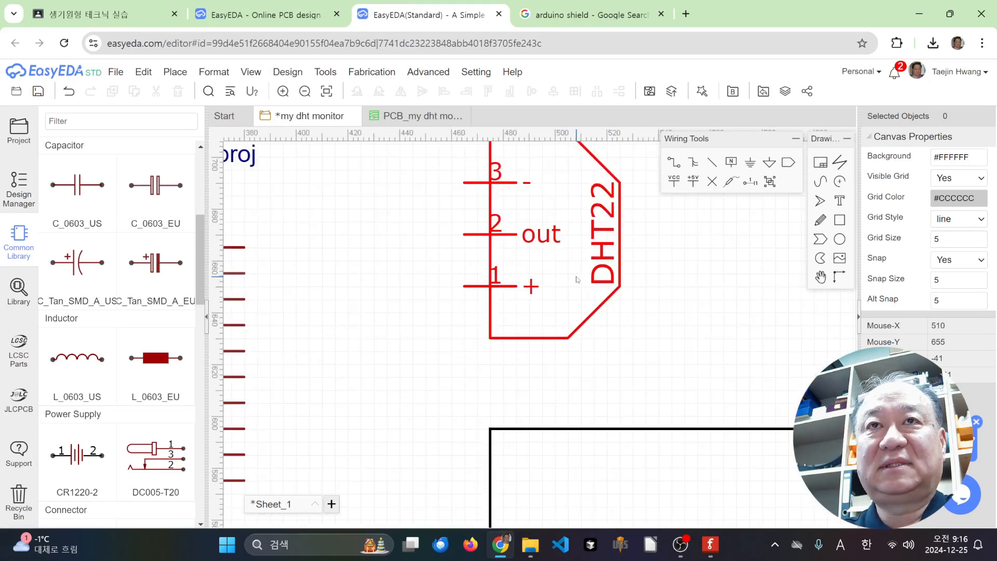
pyautogui.moveTo(604, 333); pyautogui.dragTo(598, 415, button='right')
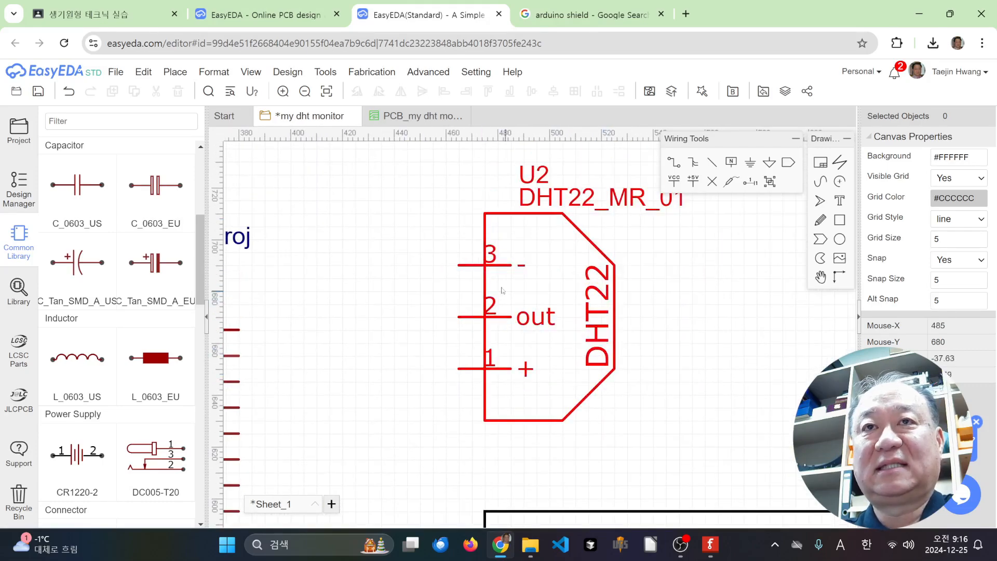
pyautogui.scroll(-4, 523, 302)
pyautogui.scroll(3, 504, 345)
pyautogui.scroll(-2, 474, 372)
pyautogui.scroll(3, 499, 342)
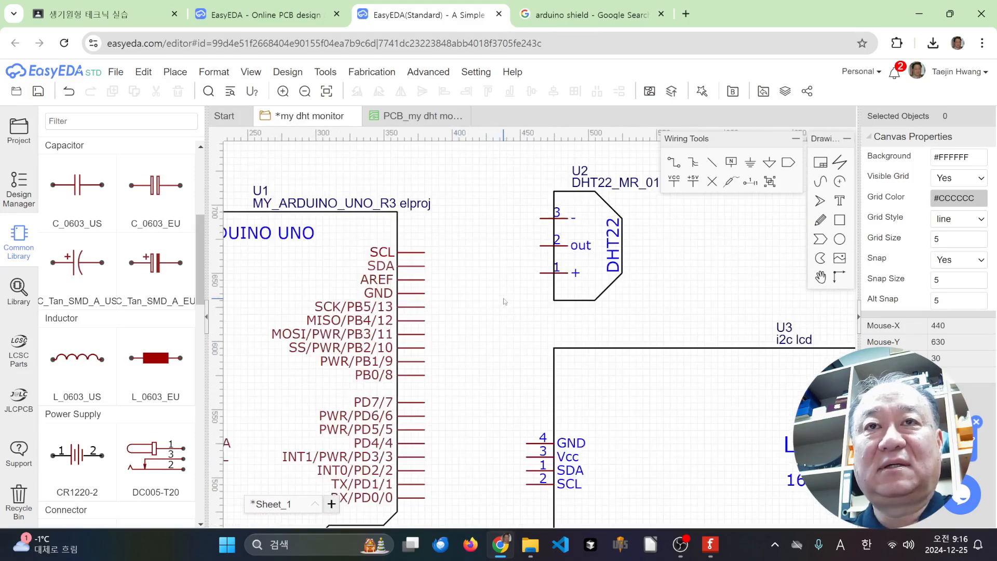
pyautogui.scroll(-2, 576, 327)
pyautogui.moveTo(578, 324); pyautogui.dragTo(663, 329, button='right')
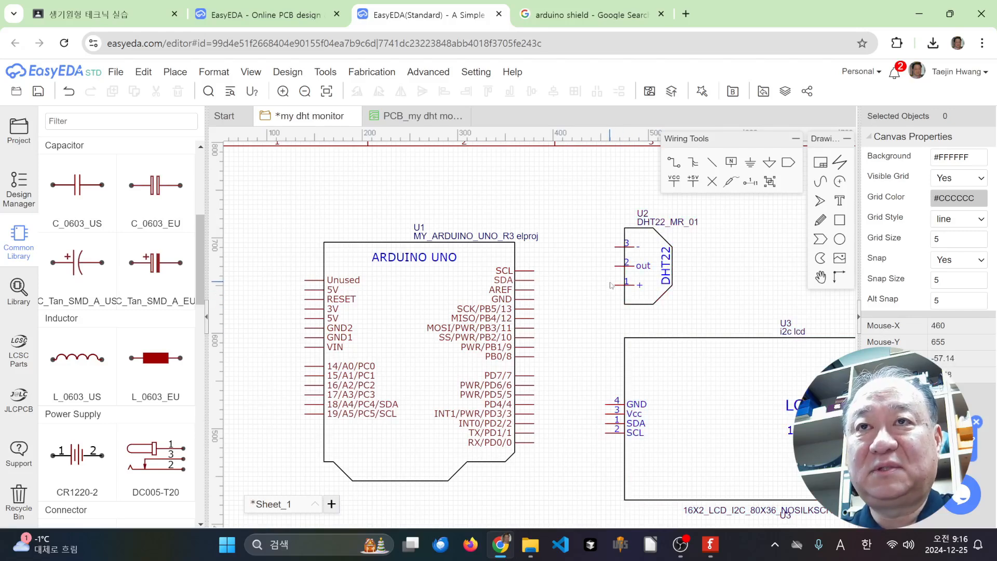
# Try to wire the DHT22's + pin straight across the Arduino Uno symbol to its lower 5V pin, and undo that wire
pyautogui.click(675, 163)
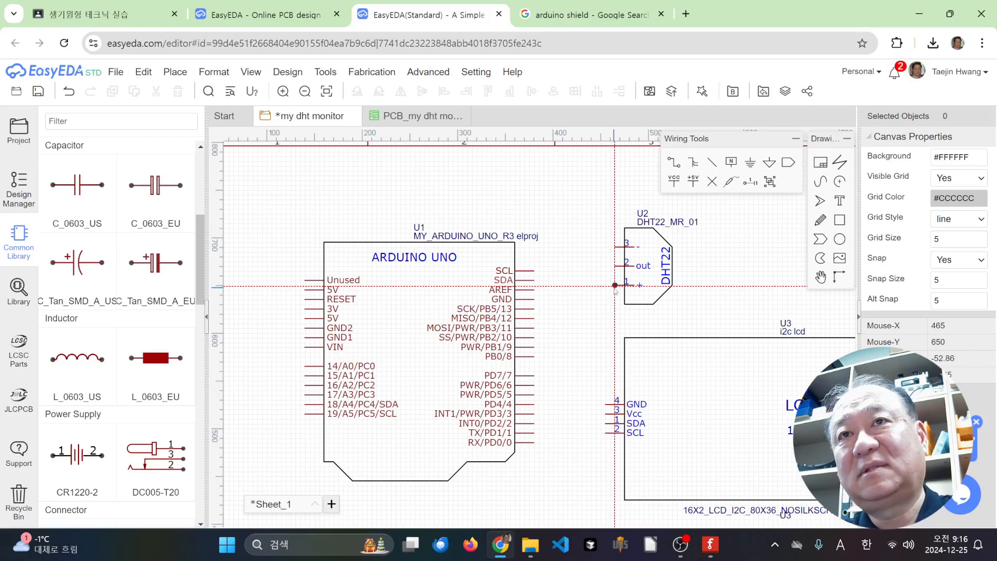
pyautogui.scroll(5, 615, 286)
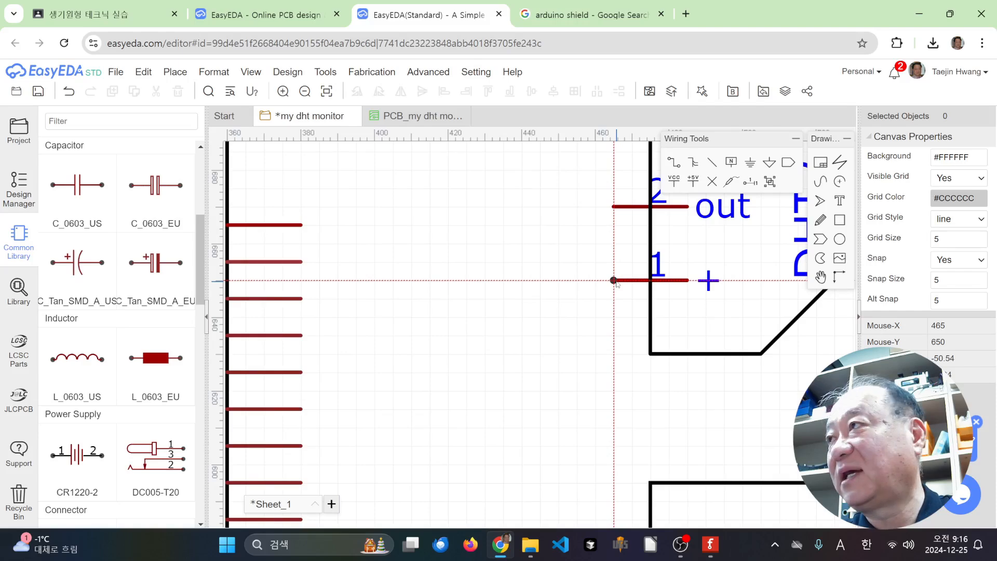
pyautogui.scroll(-6, 615, 280)
pyautogui.click(614, 279)
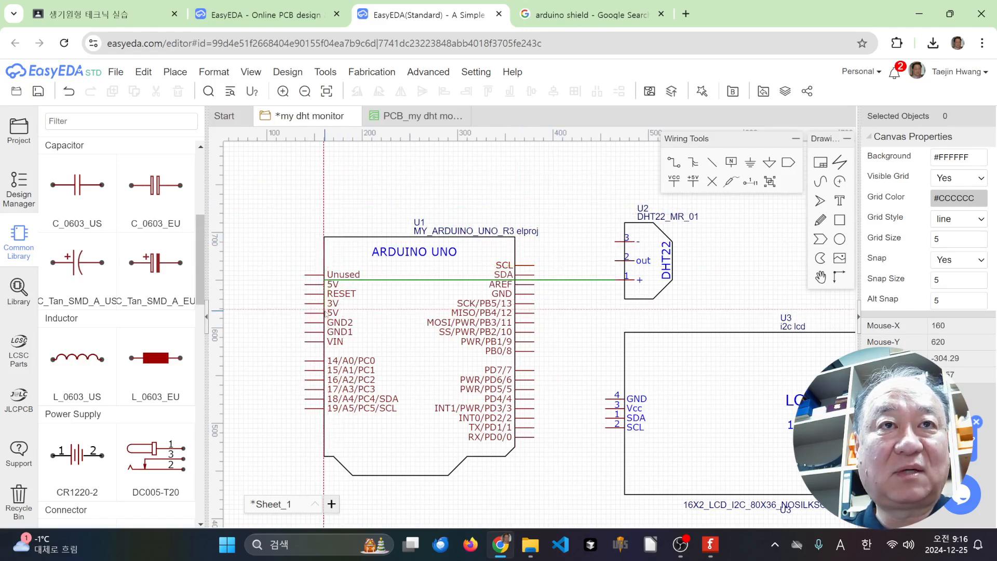
pyautogui.click(305, 313)
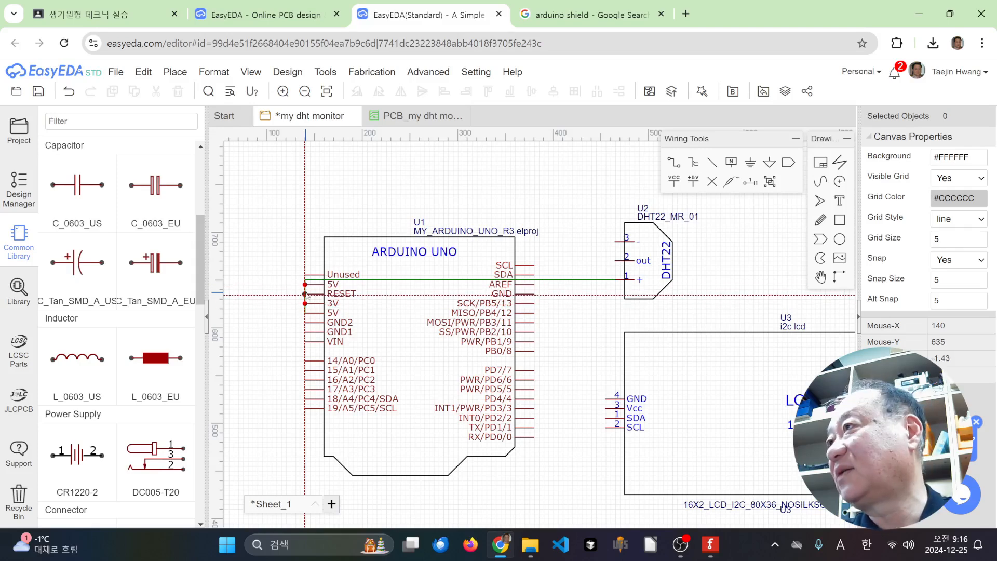
pyautogui.click(305, 313)
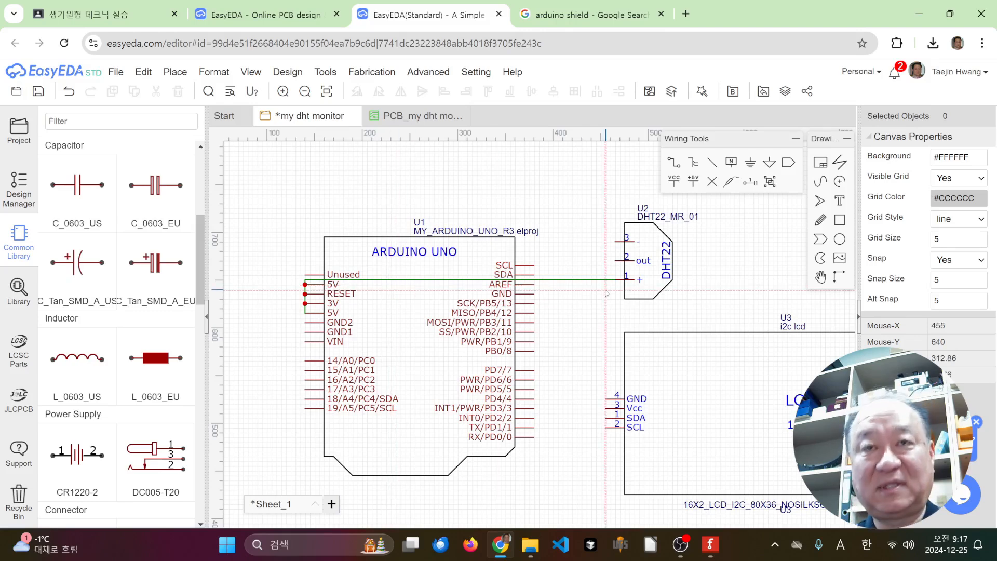
pyautogui.hotkey('ctrl', 'z')
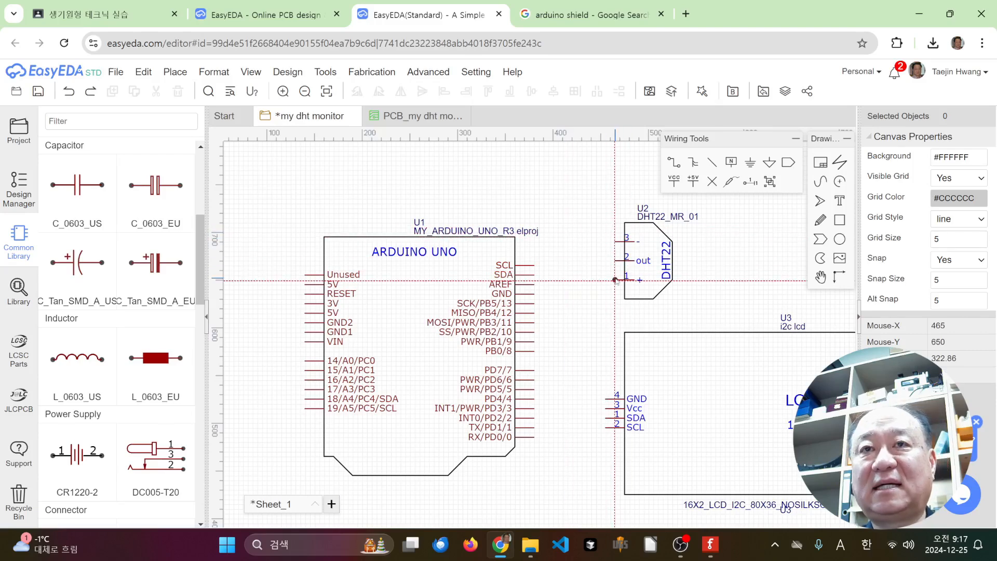
# Wire the DHT22's + pin to the Arduino Uno's upper 5V pin and its - pin to GND2, routing both above the board symbol
pyautogui.click(615, 280)
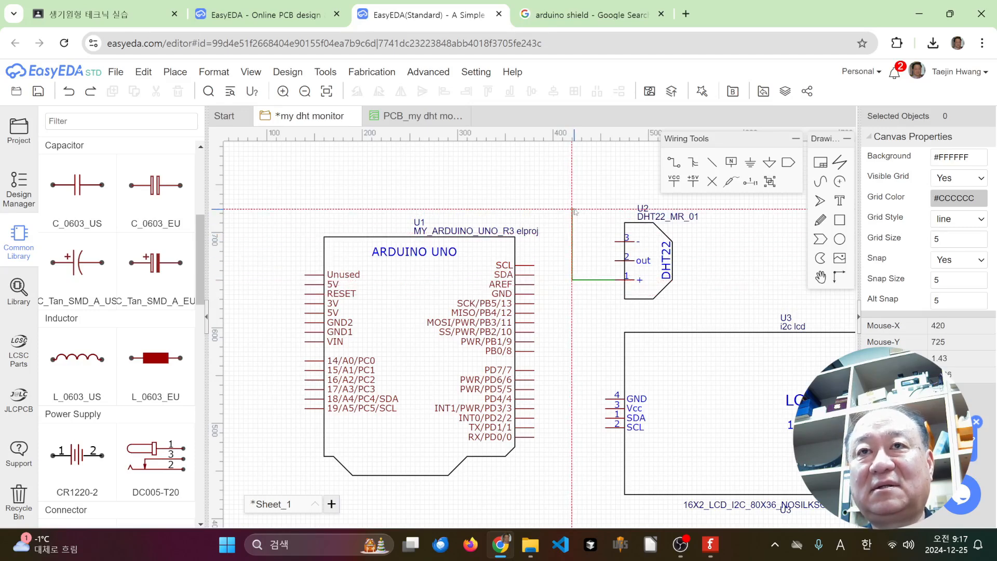
pyautogui.click(573, 200)
pyautogui.click(276, 200)
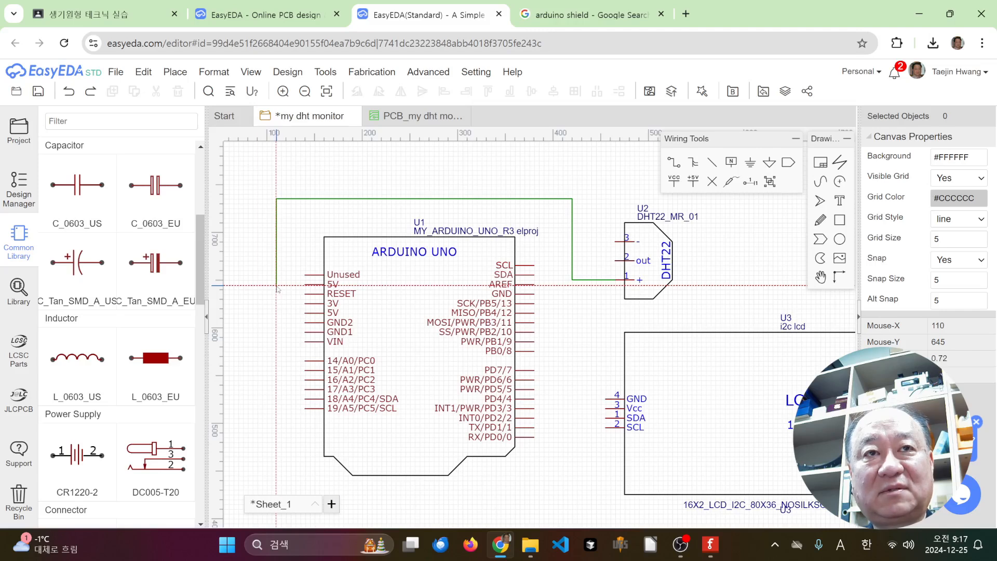
pyautogui.click(305, 284)
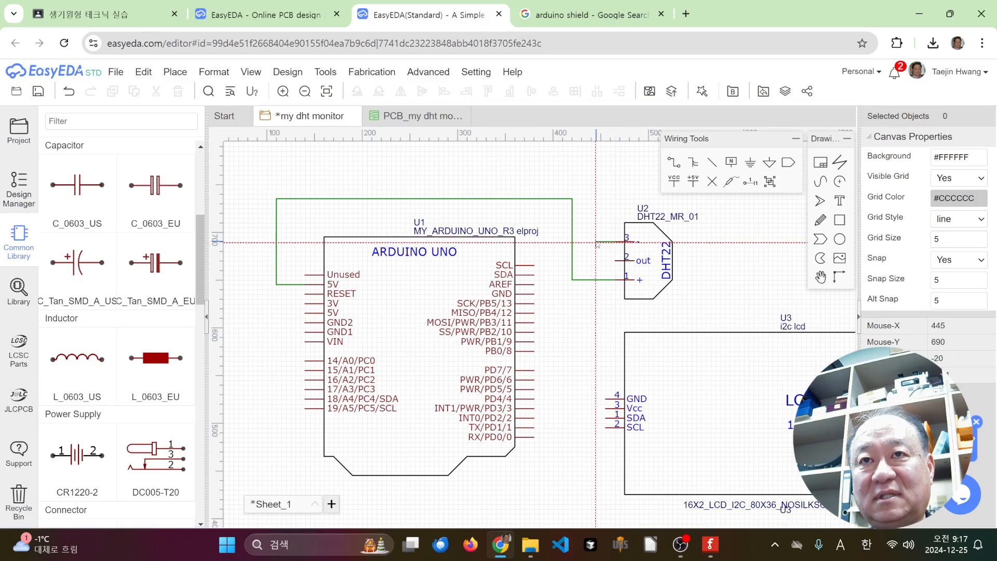
pyautogui.click(596, 186)
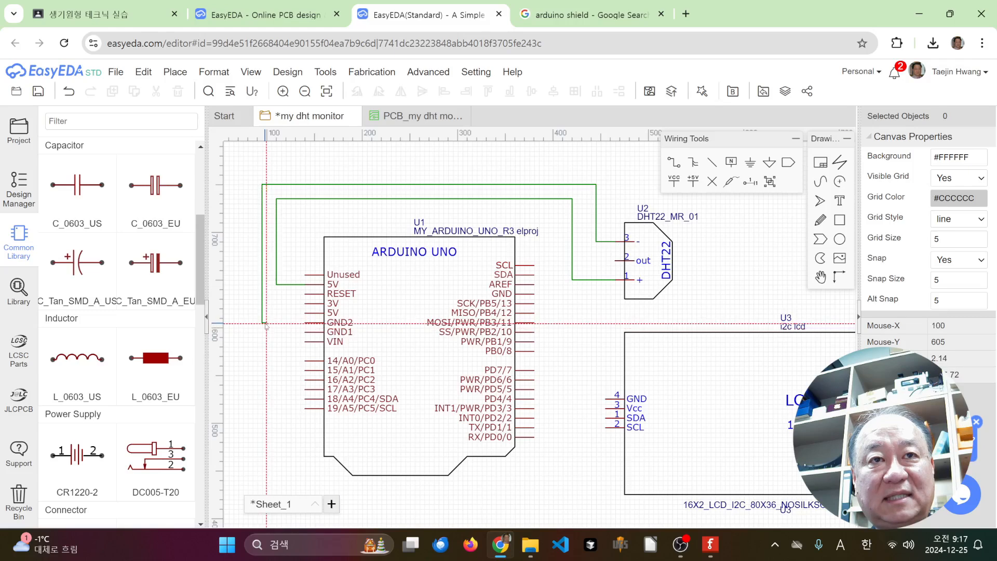
pyautogui.click(305, 322)
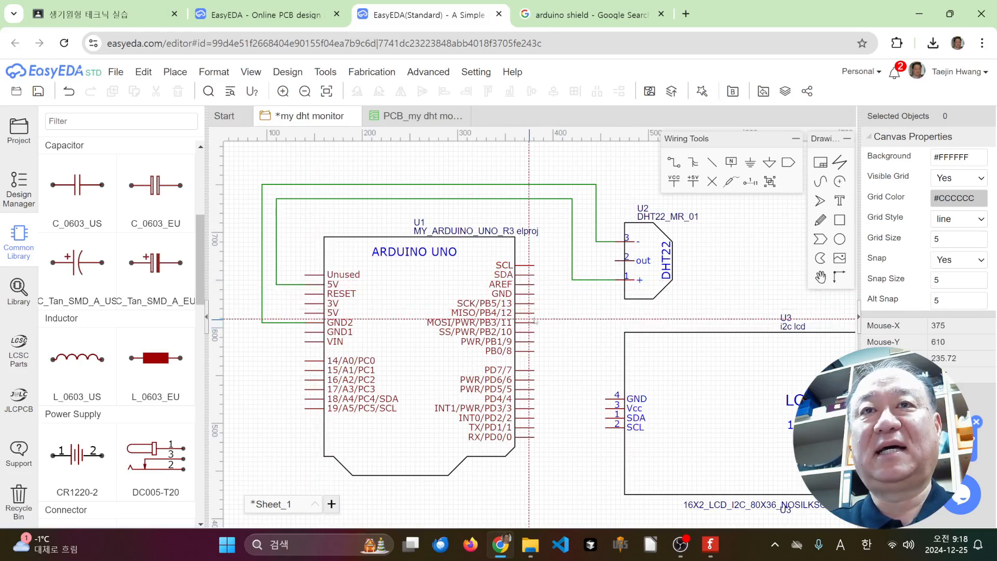
# Wire the DHT22's out pin to the Arduino Uno's INT0/PD2/2 pin and check its crossing with the + wire
pyautogui.click(615, 260)
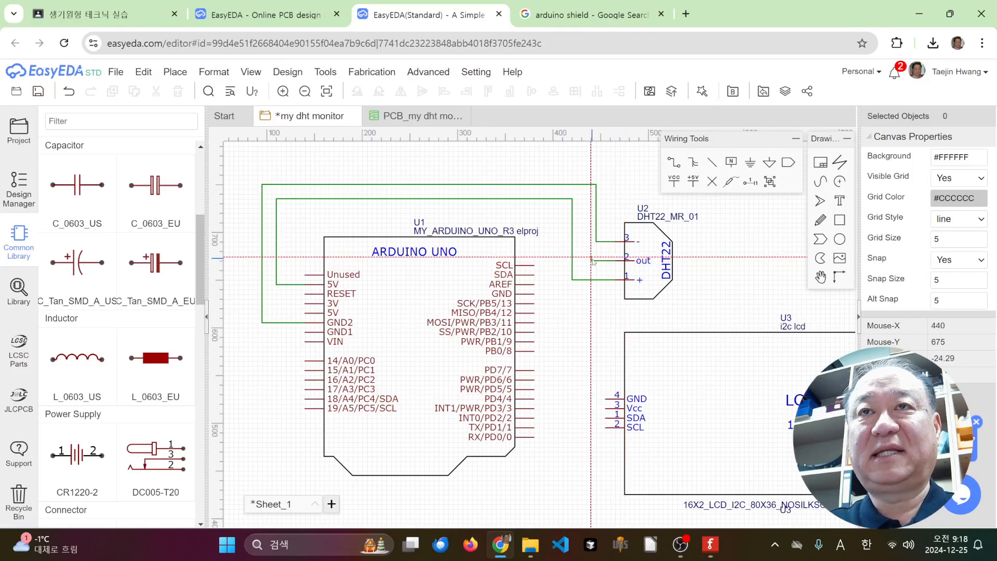
pyautogui.click(595, 261)
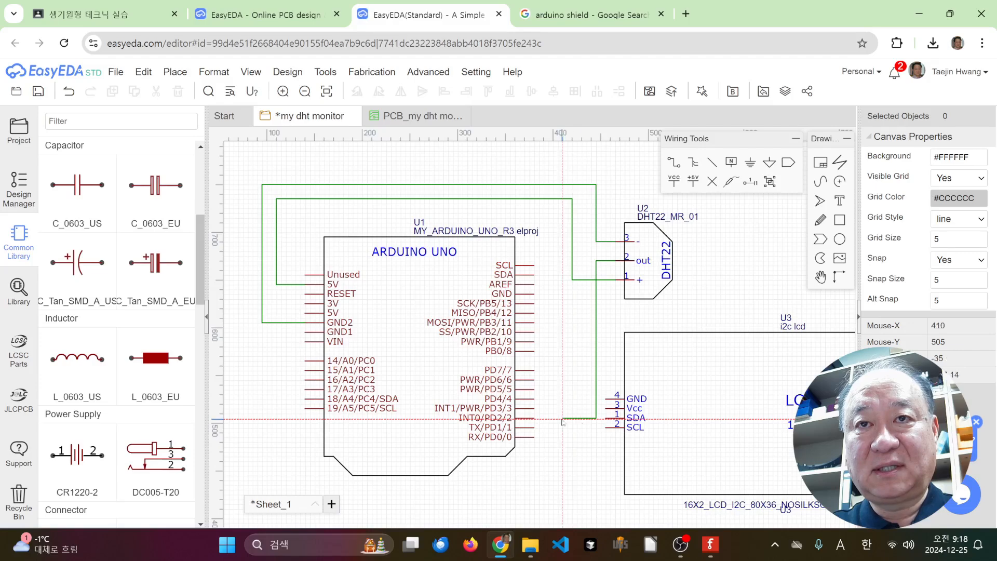
pyautogui.click(534, 418)
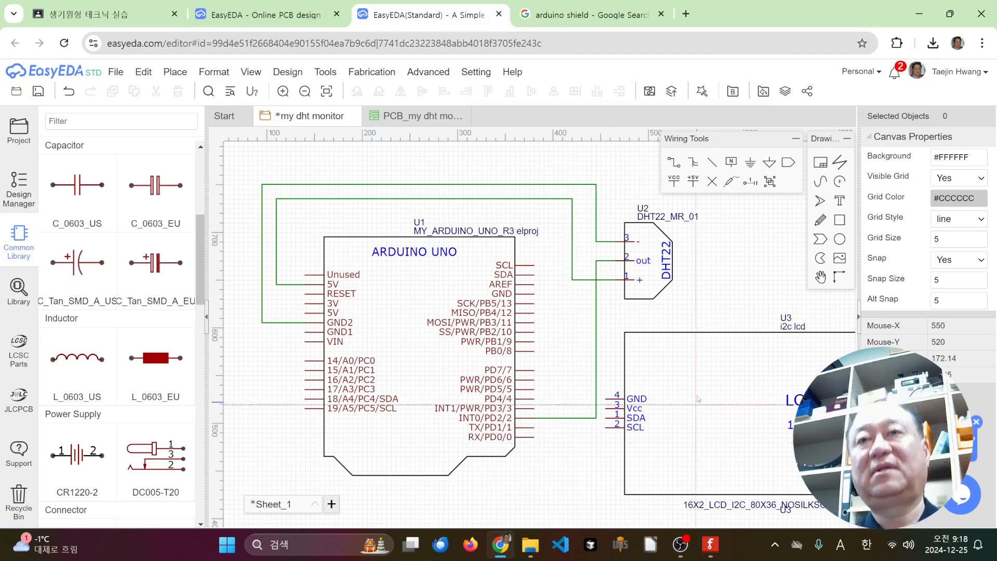
pyautogui.scroll(-1, 506, 348)
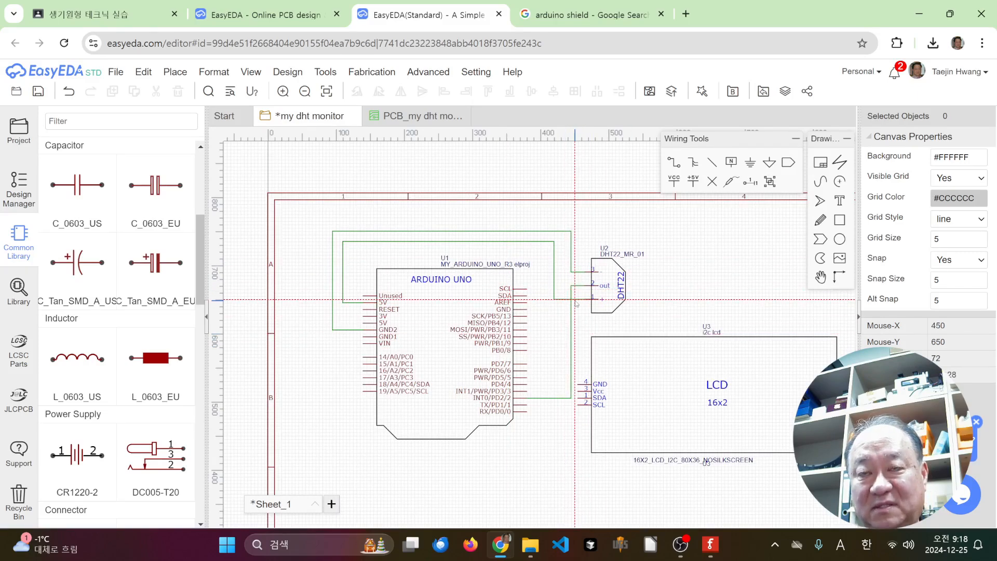
pyautogui.scroll(5, 573, 303)
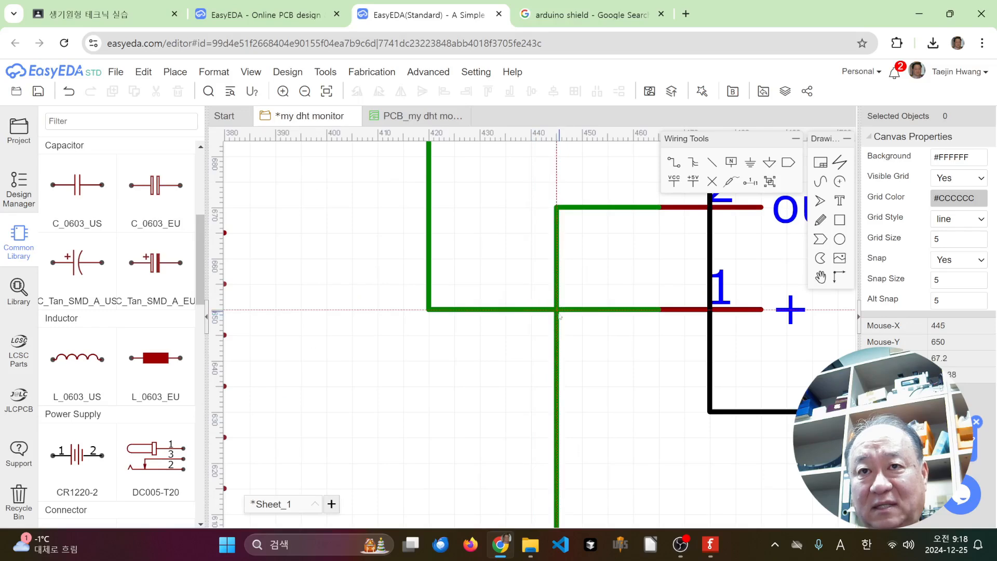
pyautogui.scroll(-5, 565, 300)
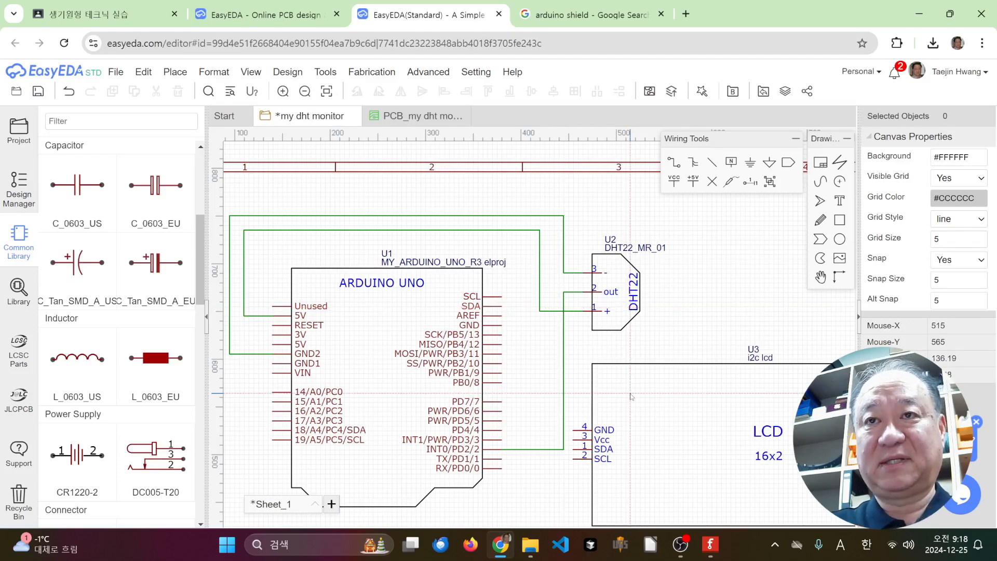
# Move the LCD symbol farther right to free up space for wiring beside its pins
pyautogui.moveTo(630, 405); pyautogui.dragTo(665, 401)
pyautogui.scroll(-5, 597, 370)
pyautogui.scroll(4, 597, 370)
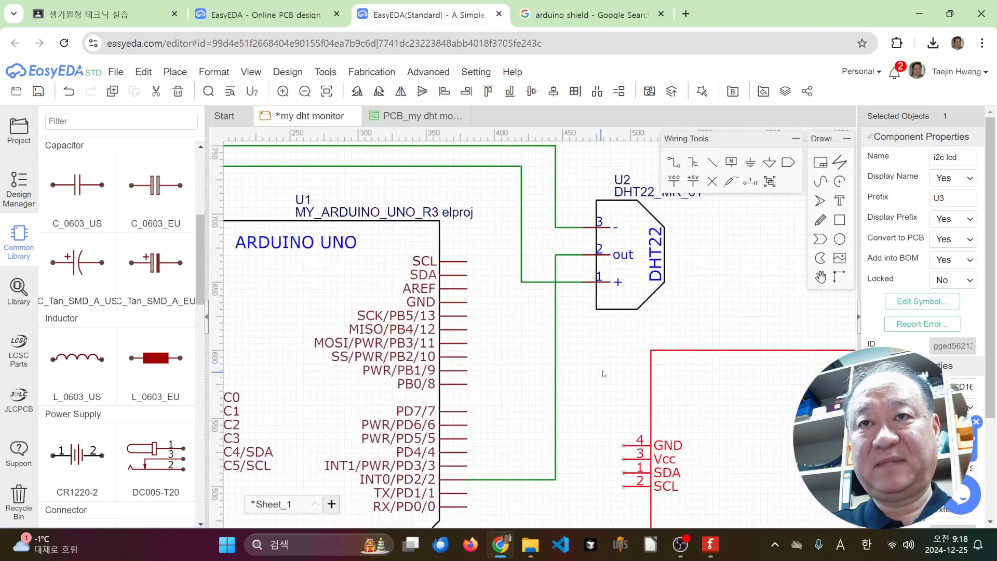
pyautogui.click(587, 400)
# Wire the LCD's GND pin to the Arduino Uno's GND1 pin, routing the wire below and around the board symbol
pyautogui.scroll(3, 595, 487)
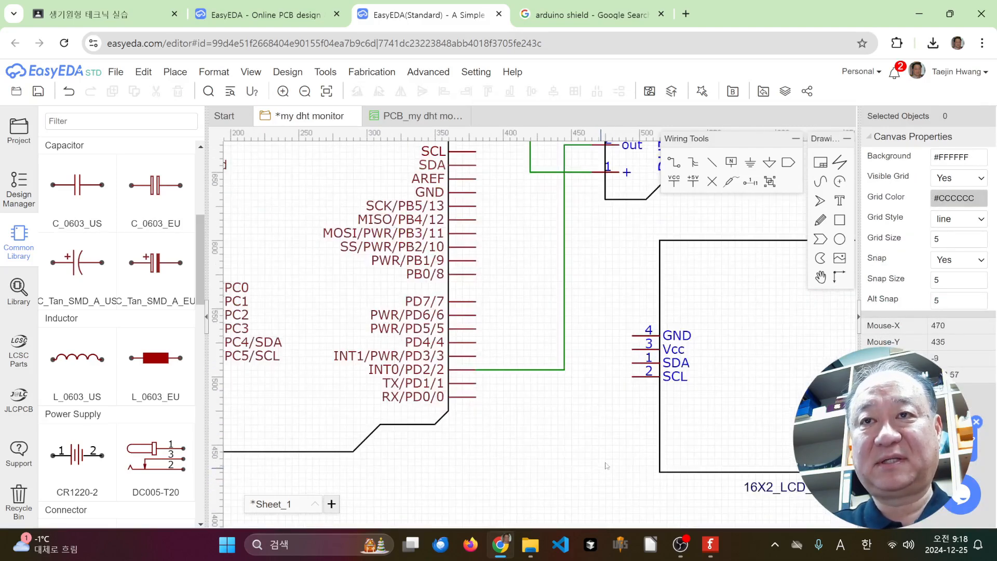
pyautogui.scroll(-1, 639, 338)
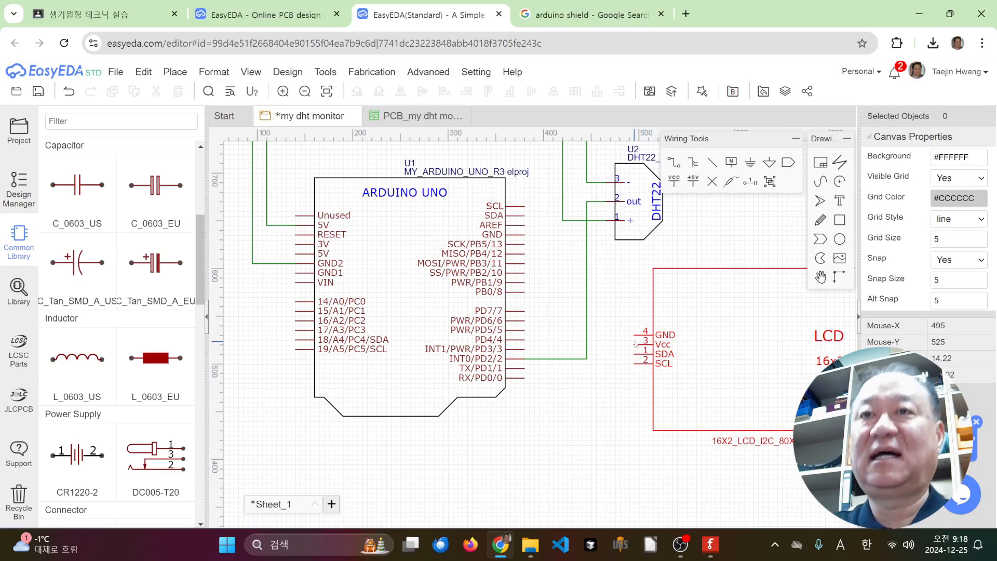
pyautogui.click(674, 161)
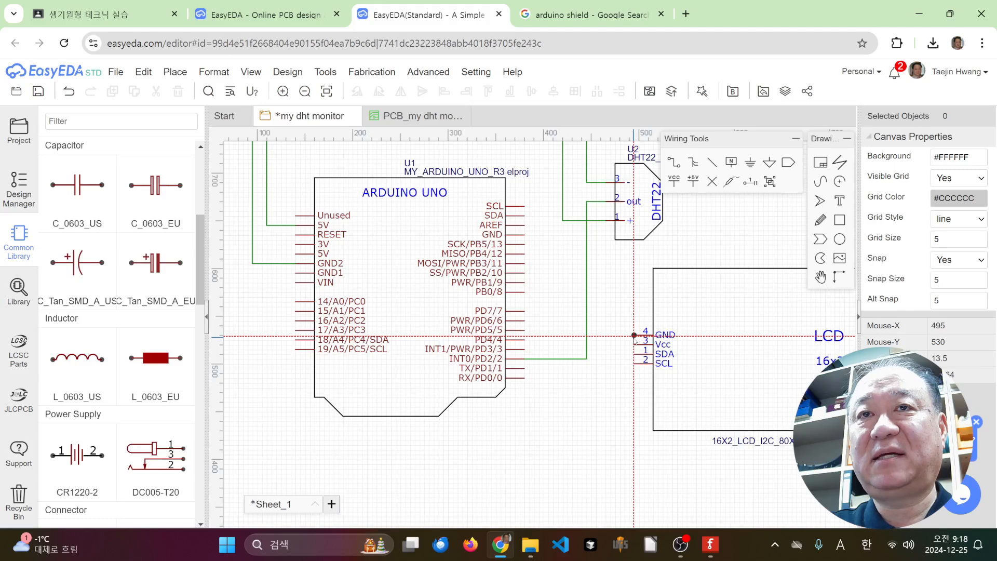
pyautogui.click(630, 336)
pyautogui.click(586, 335)
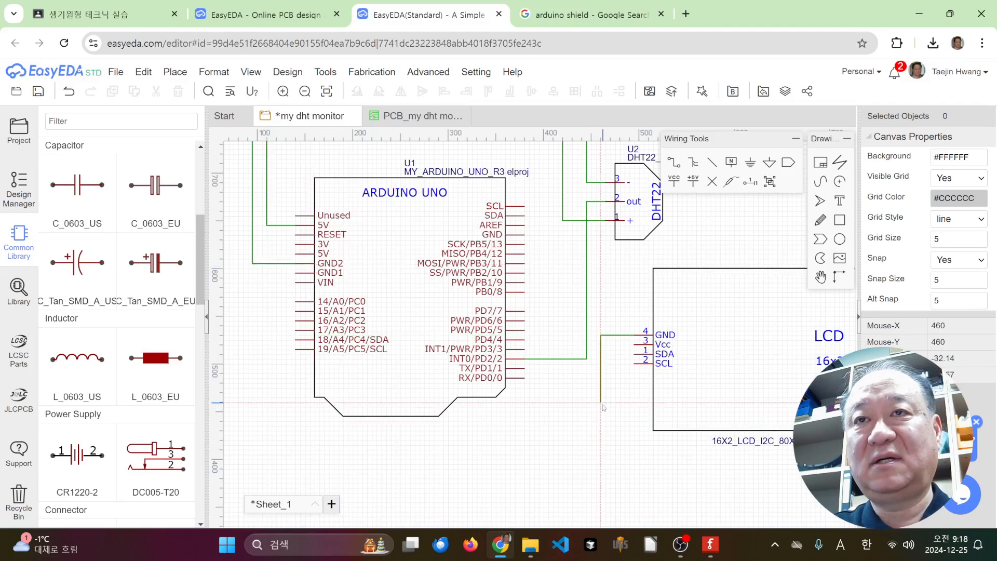
pyautogui.click(615, 422)
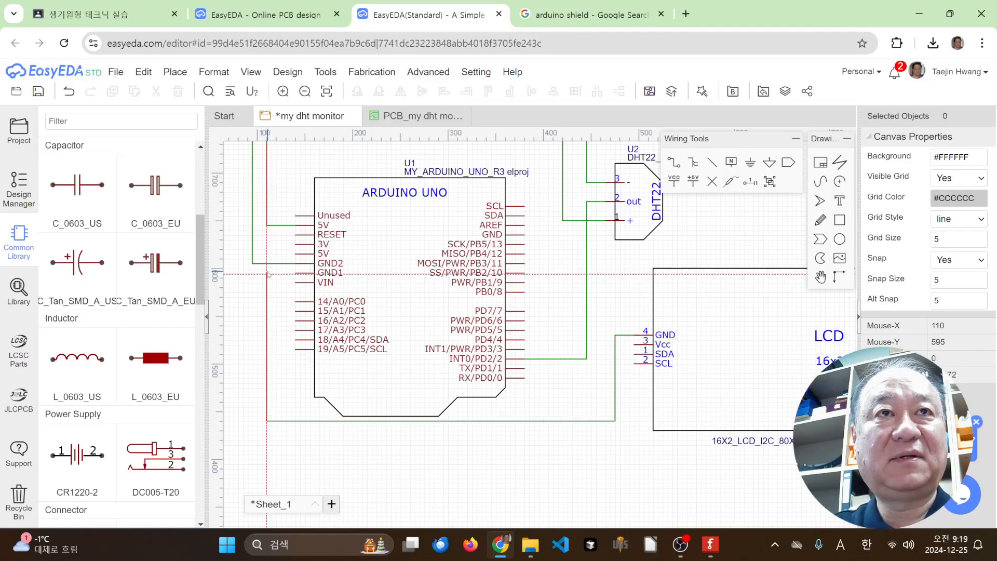
pyautogui.click(296, 273)
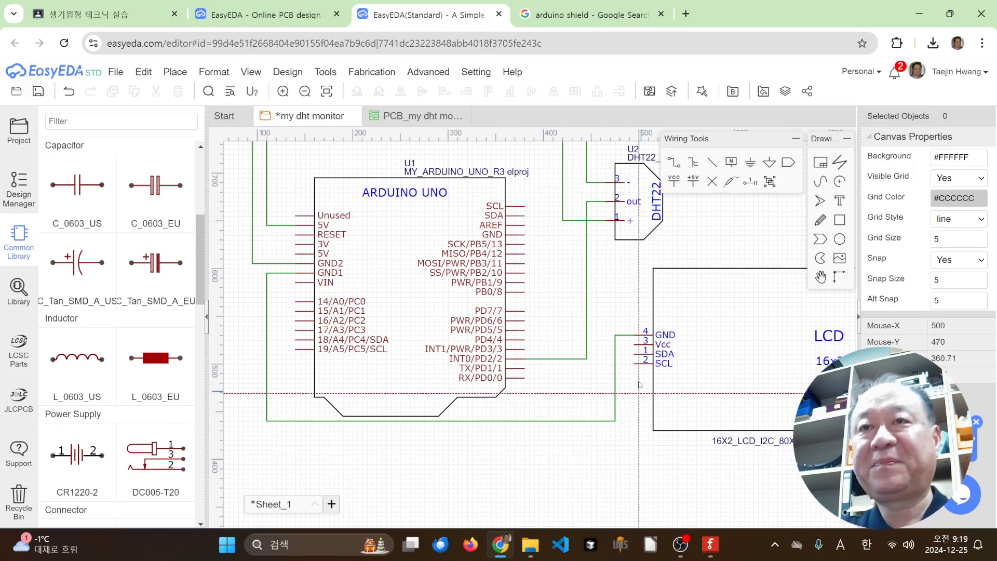
# Wire the LCD's Vcc pin to the Arduino Uno's upper 5V pin, routing the wire below and around the board symbol
pyautogui.click(628, 345)
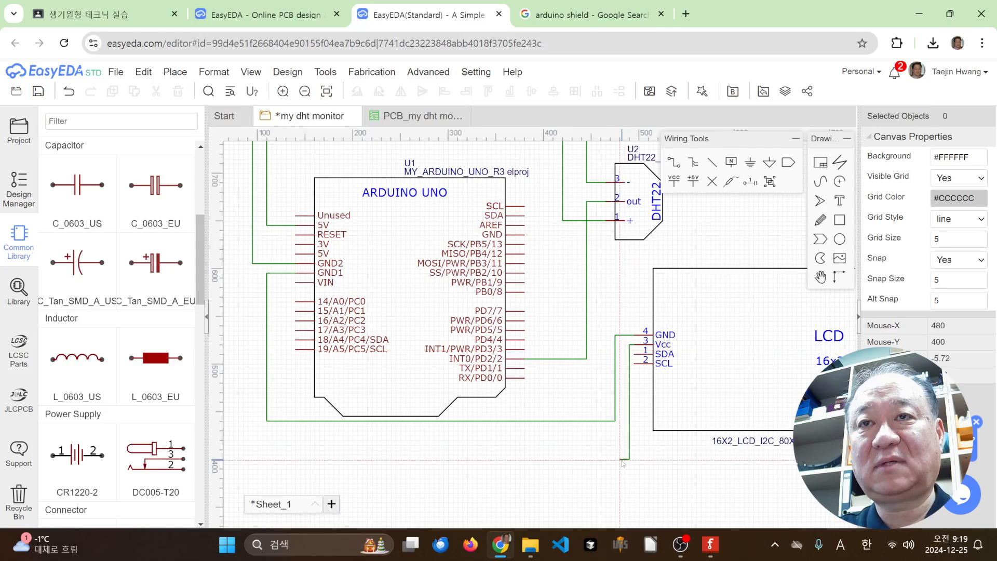
pyautogui.click(615, 441)
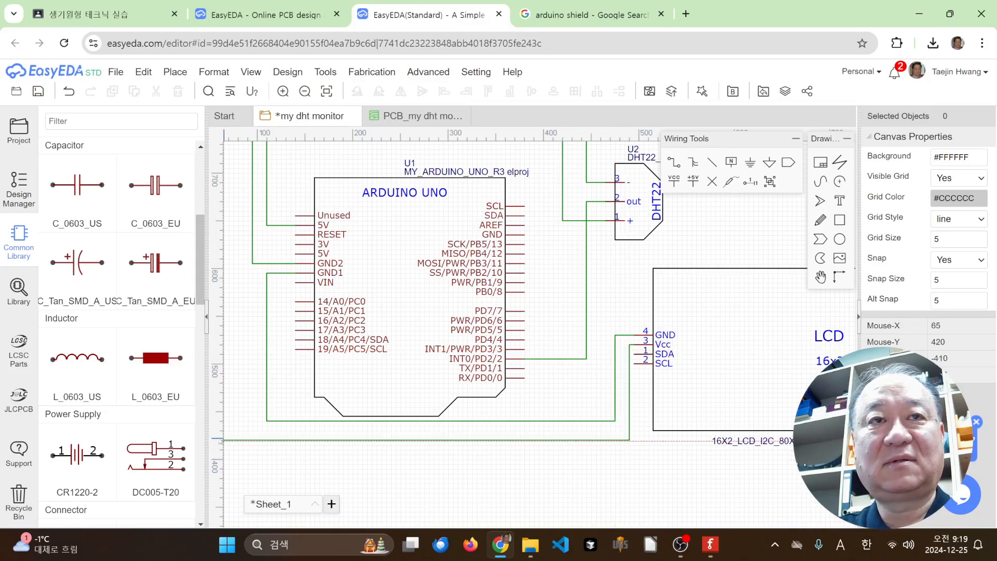
pyautogui.click(244, 428)
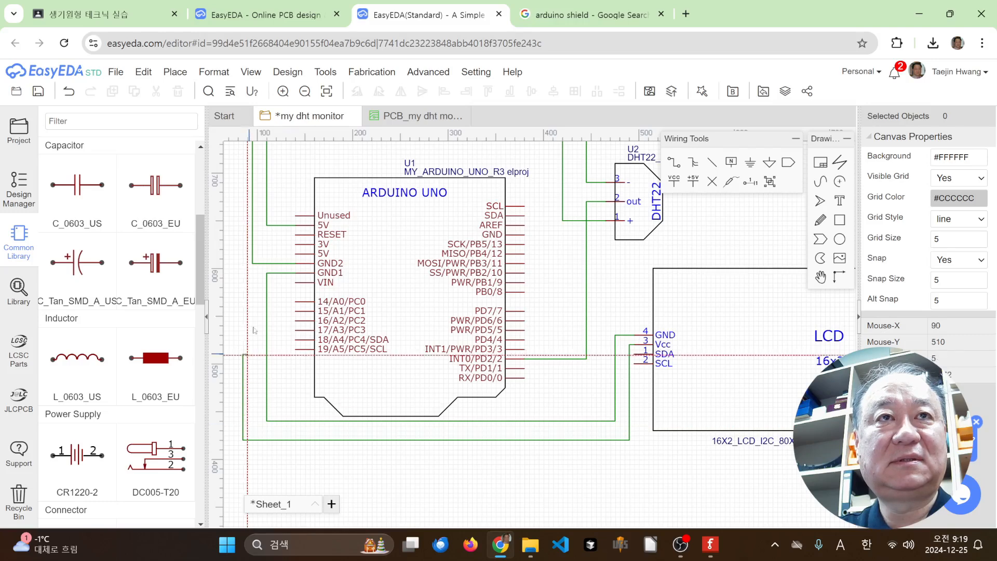
pyautogui.click(295, 225)
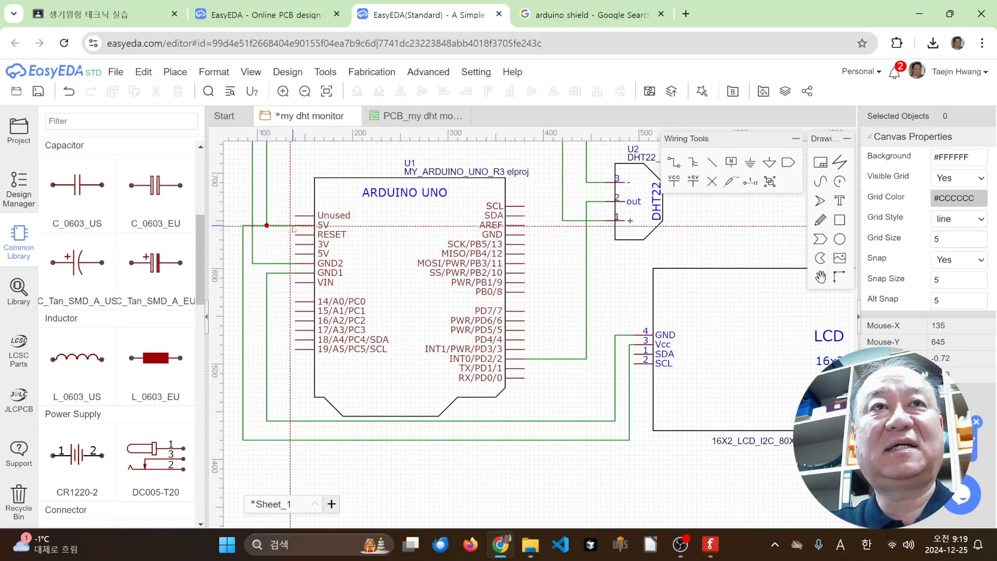
pyautogui.click(266, 225)
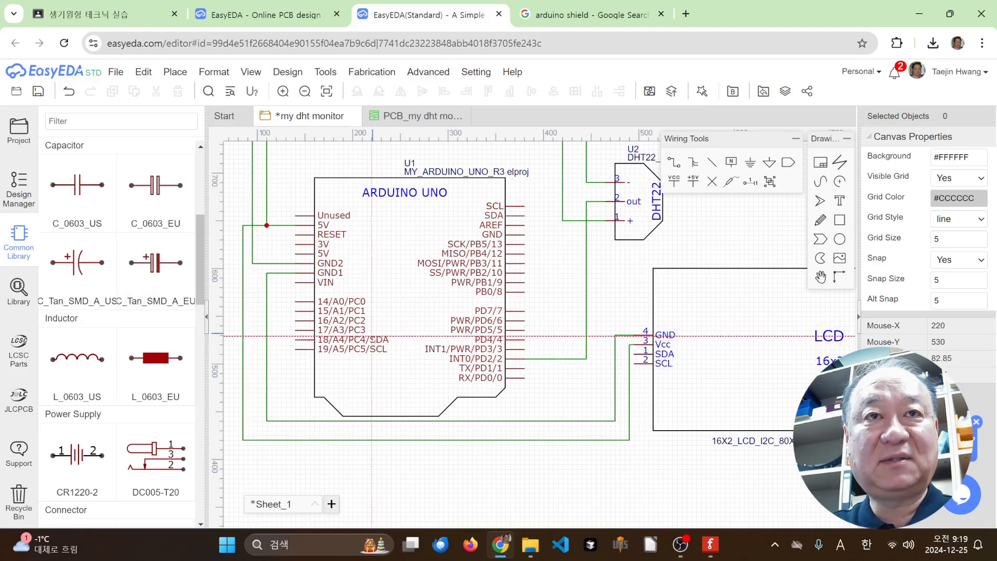
# Wire the LCD's SDA pin to the Arduino Uno's 18/A4/PC4/SDA pin and its SCL pin to 19/A5/PC5/SCL
pyautogui.click(634, 354)
pyautogui.click(600, 401)
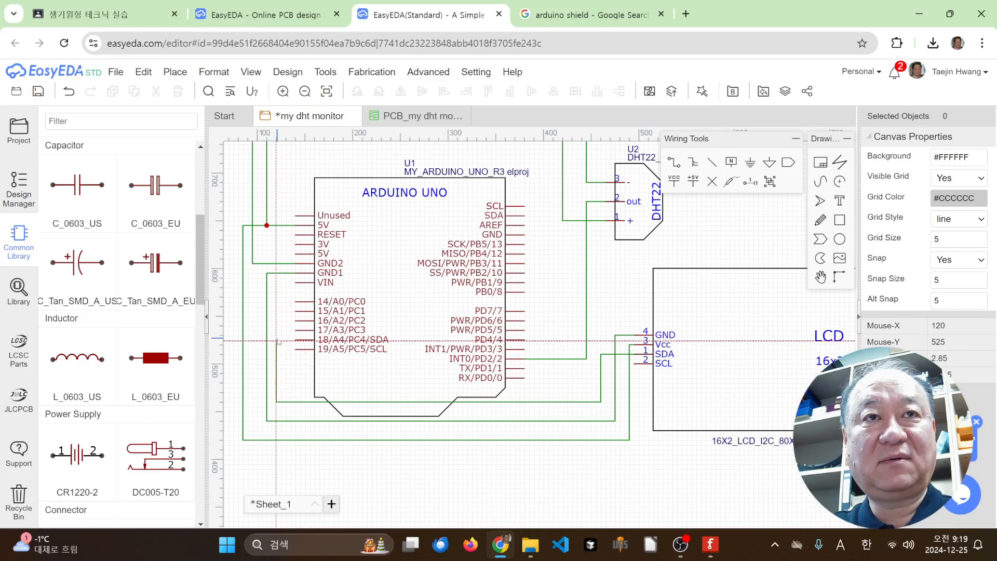
pyautogui.click(296, 341)
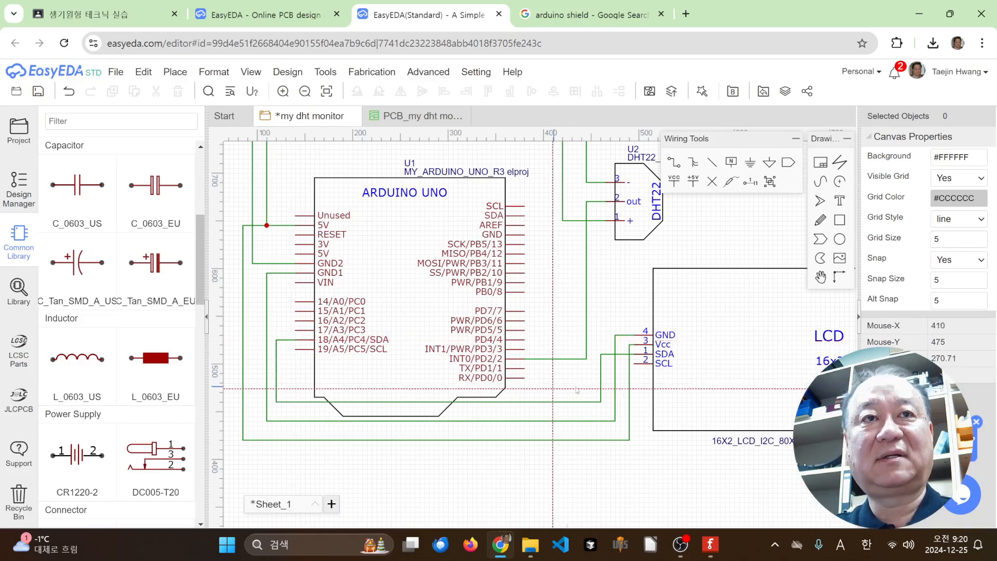
pyautogui.click(634, 364)
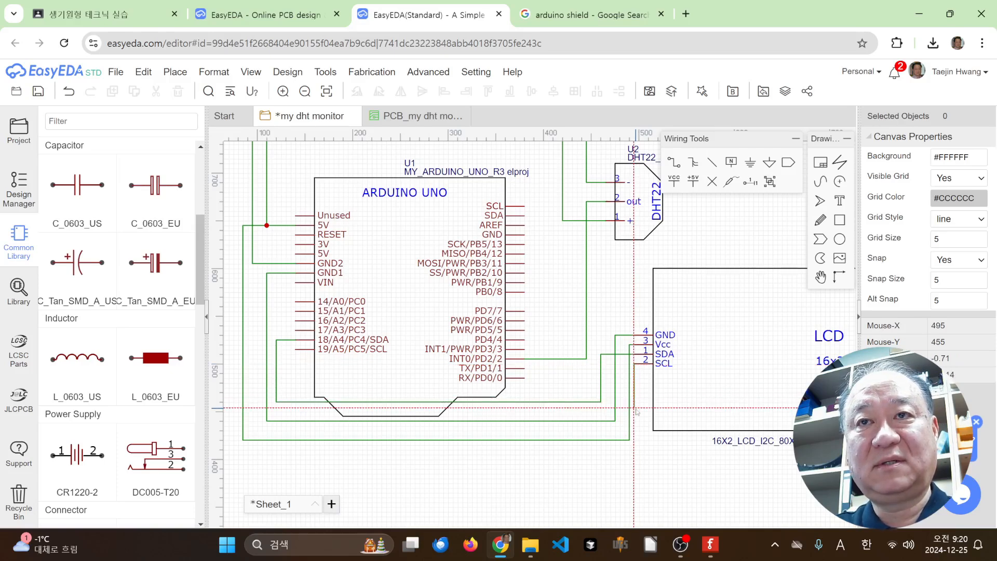
pyautogui.click(285, 407)
pyautogui.click(294, 349)
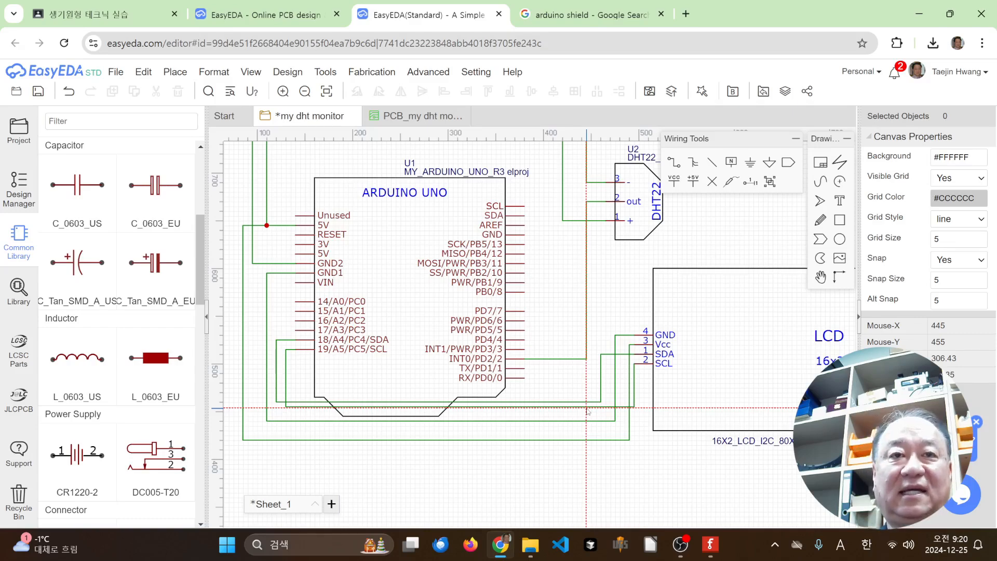
# Examine the whole schematic's wiring between the Arduino Uno, the DHT22 and the LCD
pyautogui.scroll(-2, 591, 306)
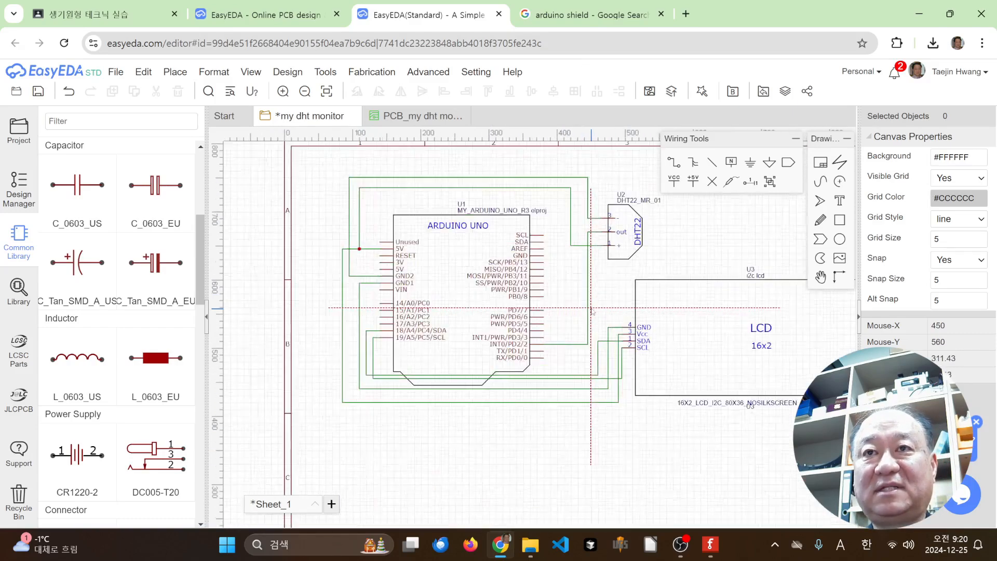
pyautogui.rightClick(691, 442)
pyautogui.moveTo(691, 442); pyautogui.dragTo(601, 449, button='right')
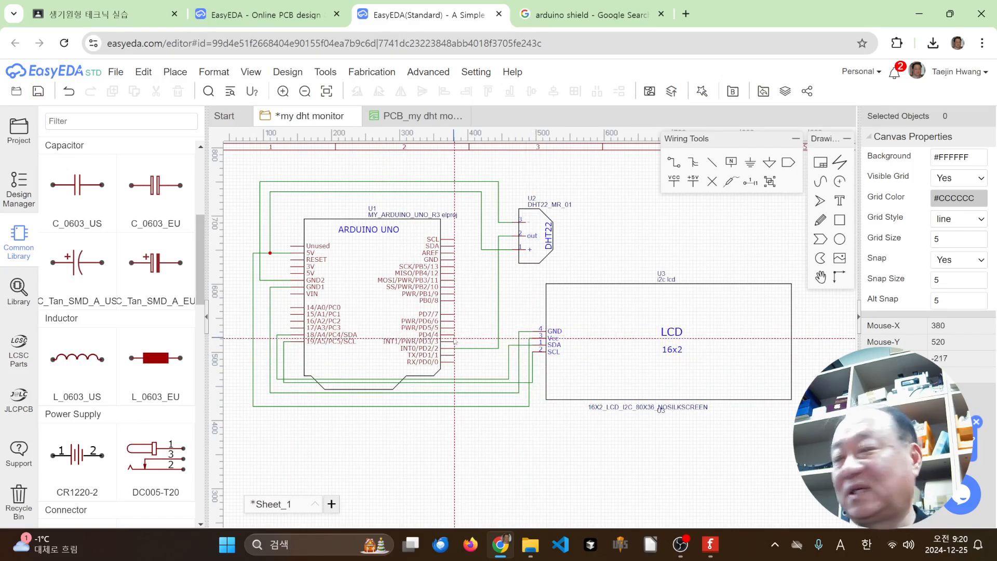
pyautogui.scroll(7, 465, 352)
pyautogui.scroll(-5, 461, 325)
pyautogui.scroll(-2, 461, 324)
pyautogui.scroll(4, 406, 270)
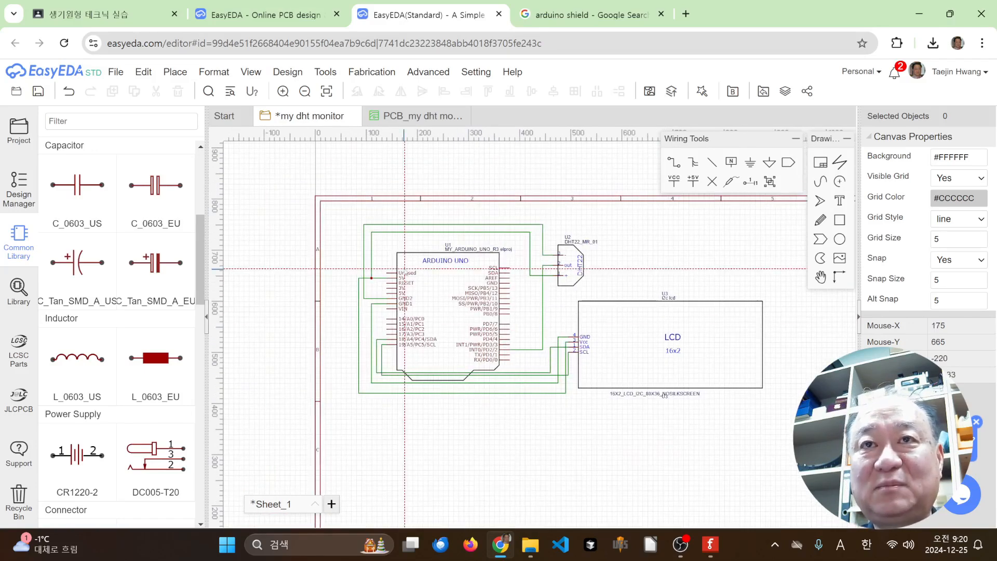
pyautogui.scroll(-2, 406, 270)
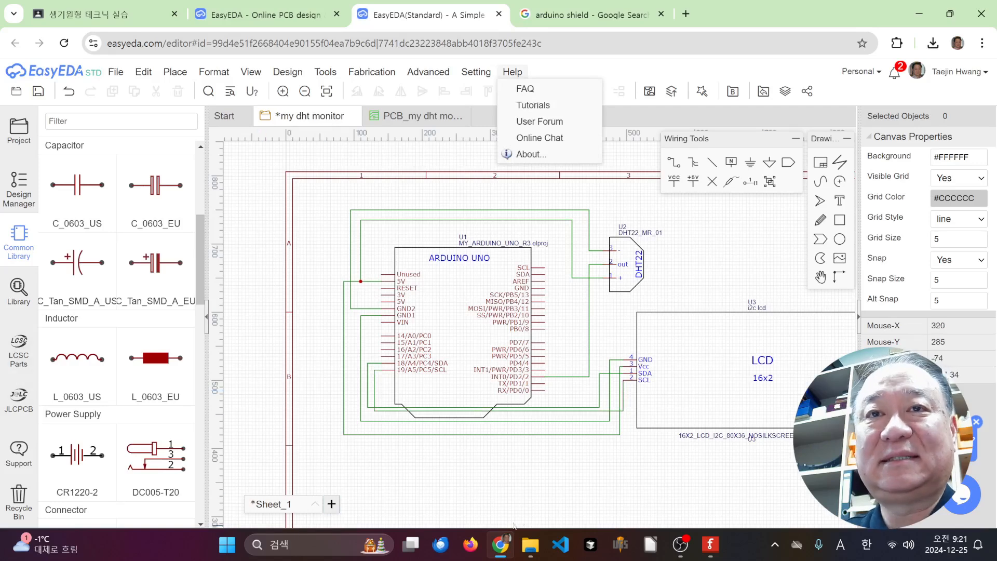
pyautogui.click(553, 497)
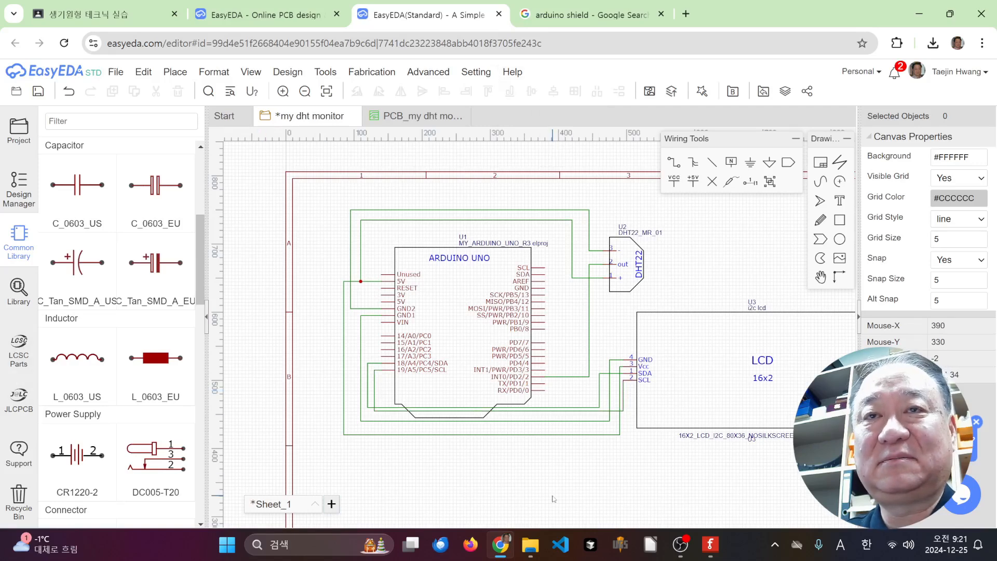
# Delete the three wires connecting the DHT22's out, + and - pins to the Arduino Uno
pyautogui.click(590, 312)
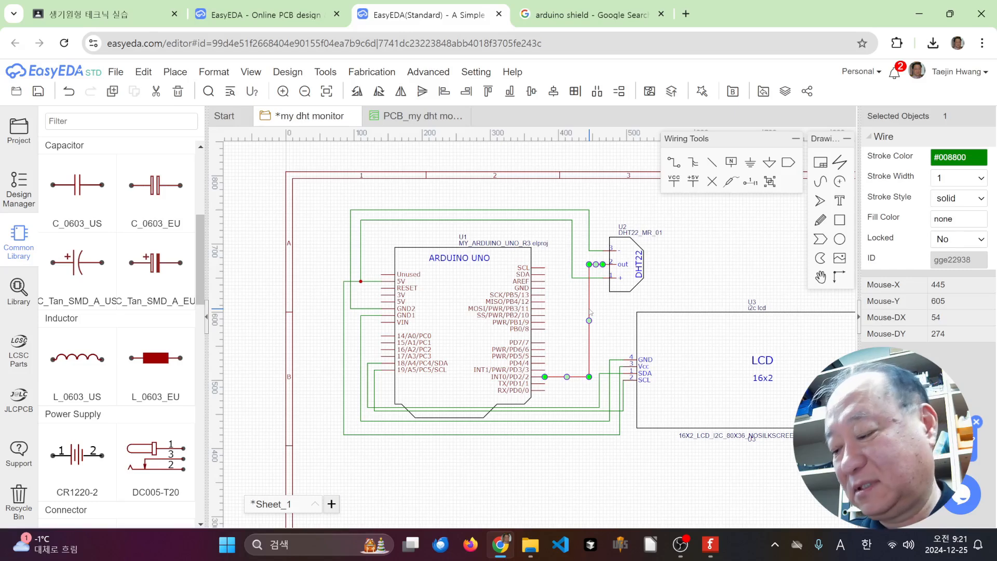
pyautogui.press('Delete')
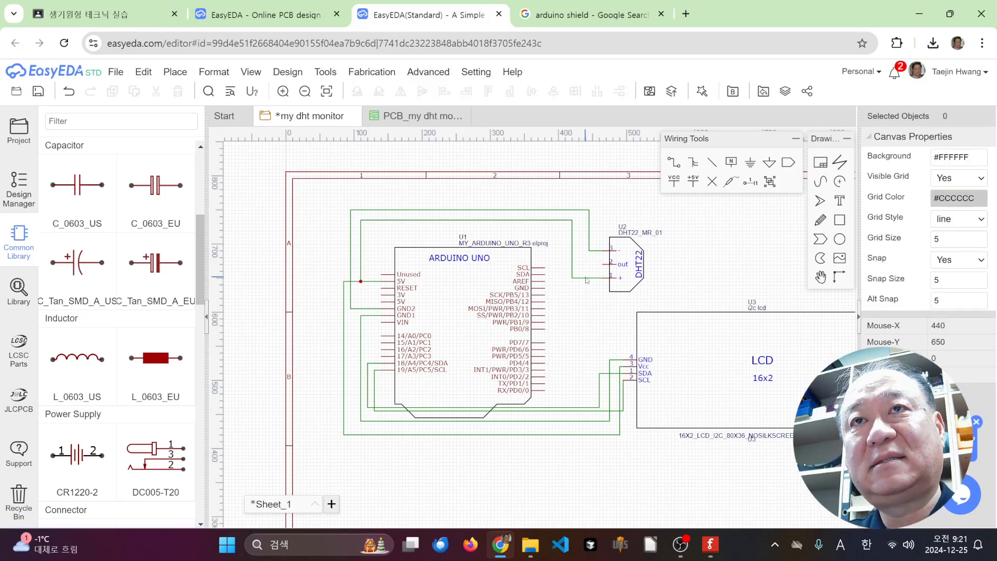
pyautogui.click(572, 274)
pyautogui.press('Delete')
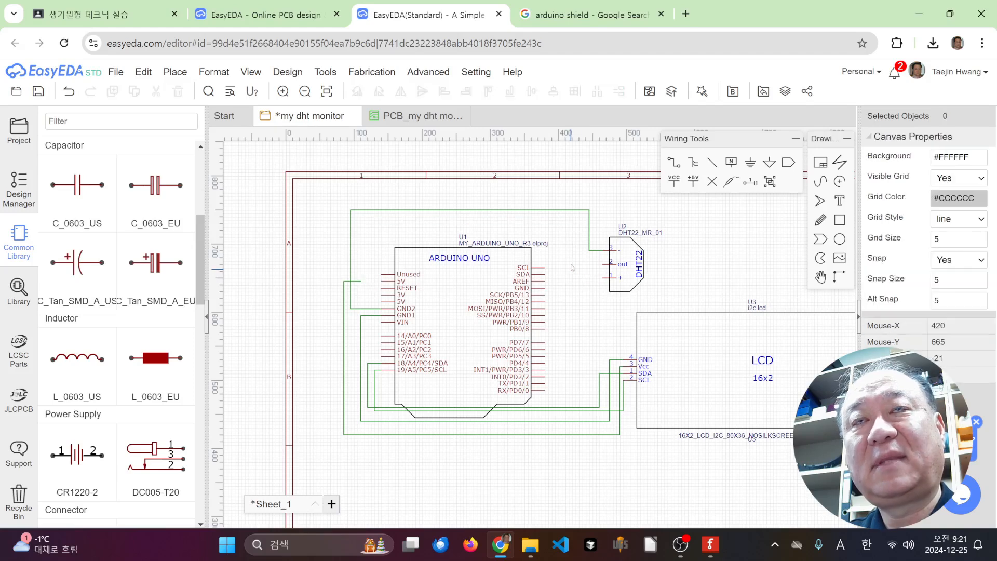
pyautogui.click(589, 231)
pyautogui.press('Delete')
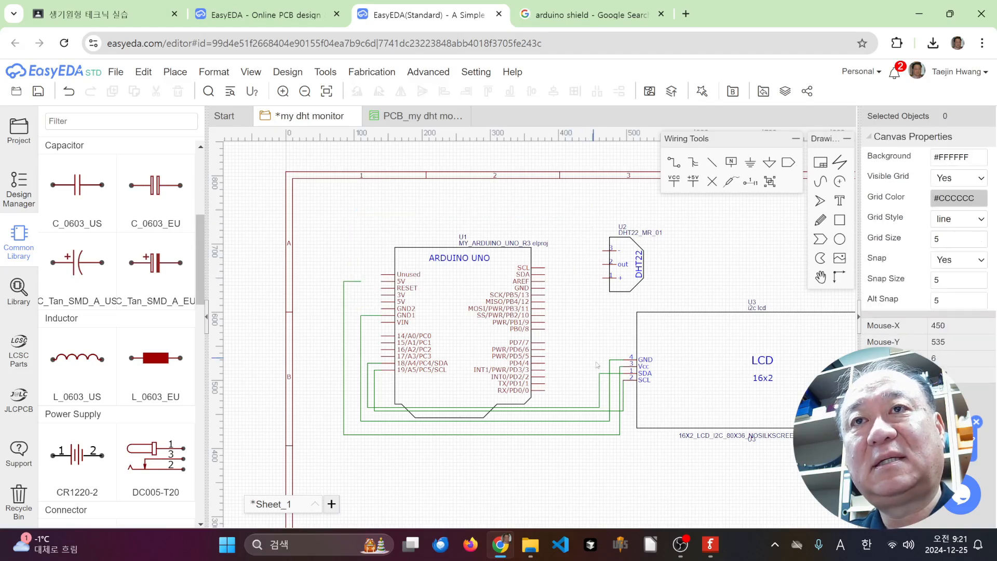
# Delete the LCD's SDA, GND, Vcc and SCL wires and move the LCD symbol slightly closer to the Arduino Uno
pyautogui.click(600, 393)
pyautogui.press('Delete')
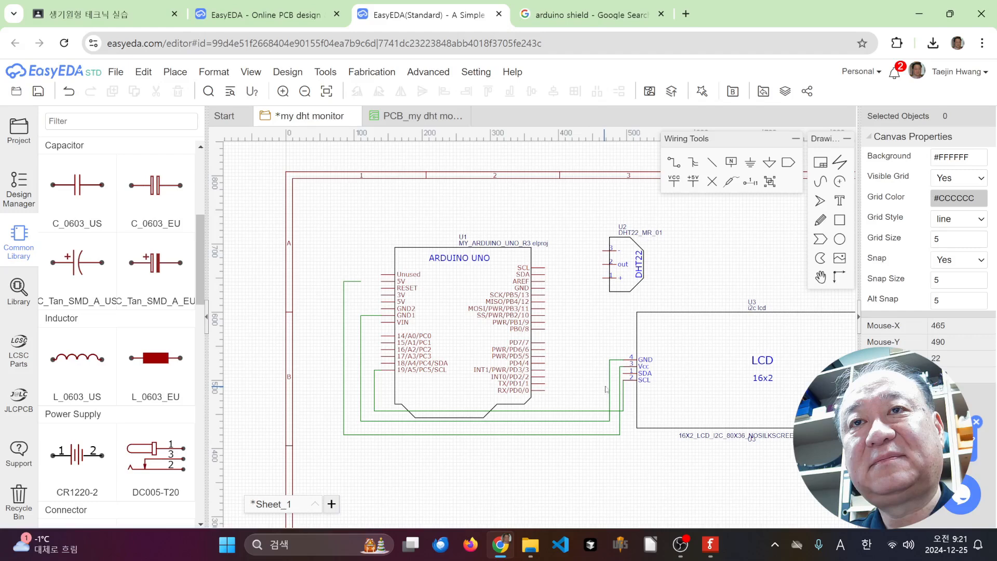
pyautogui.click(611, 387)
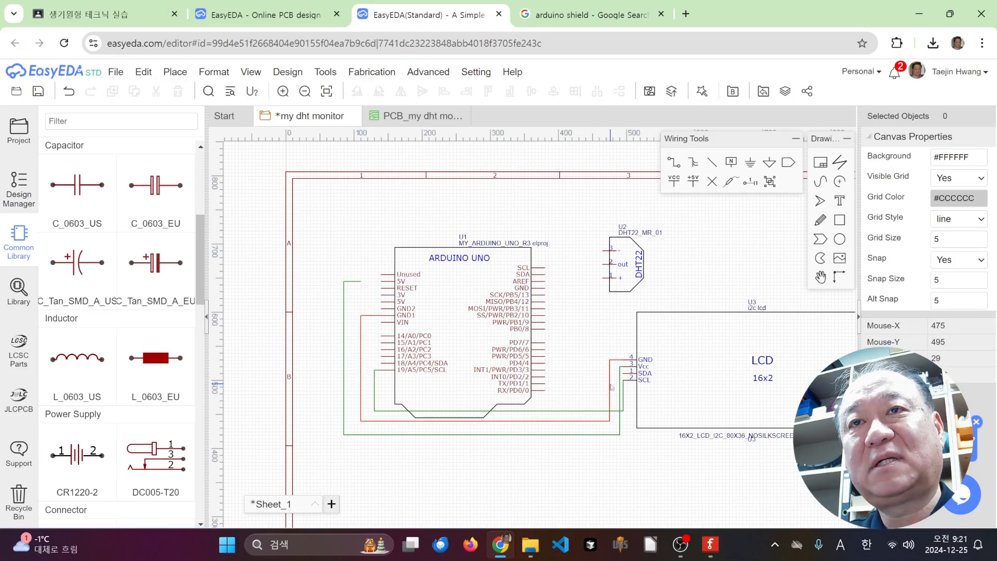
pyautogui.press('Delete')
pyautogui.click(621, 388)
pyautogui.press('Delete')
pyautogui.click(624, 390)
pyautogui.press('Delete')
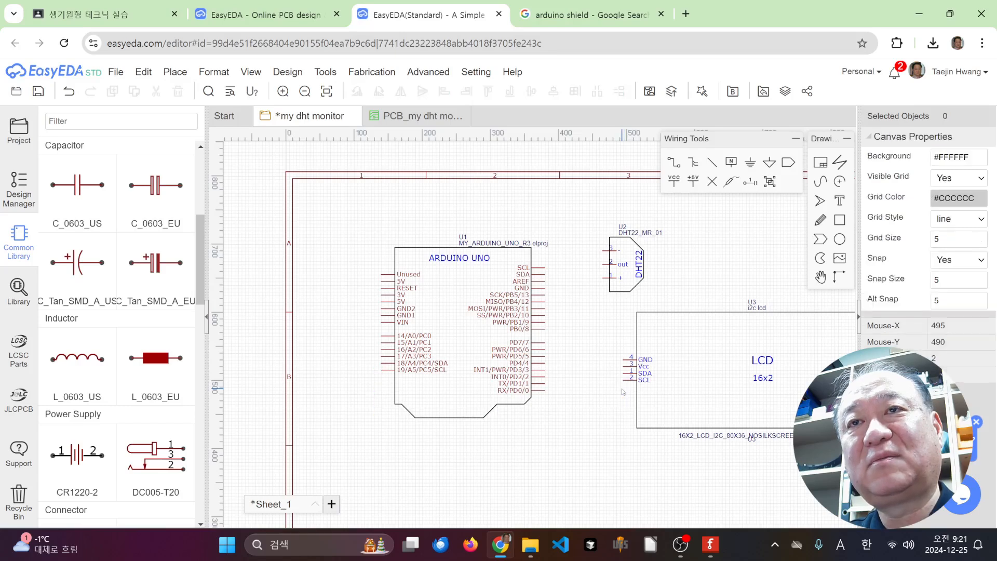
pyautogui.moveTo(677, 352); pyautogui.dragTo(690, 353)
pyautogui.click(727, 243)
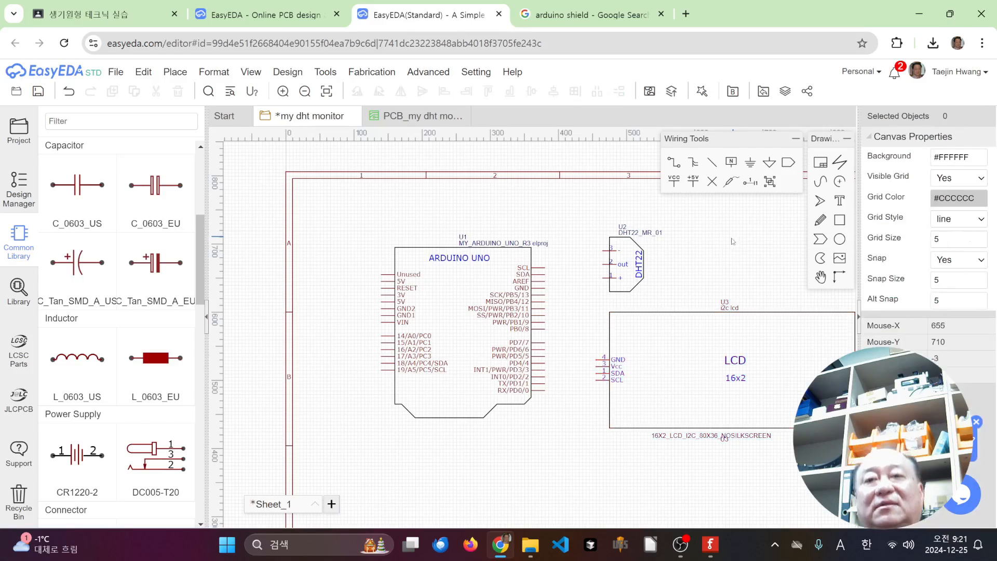
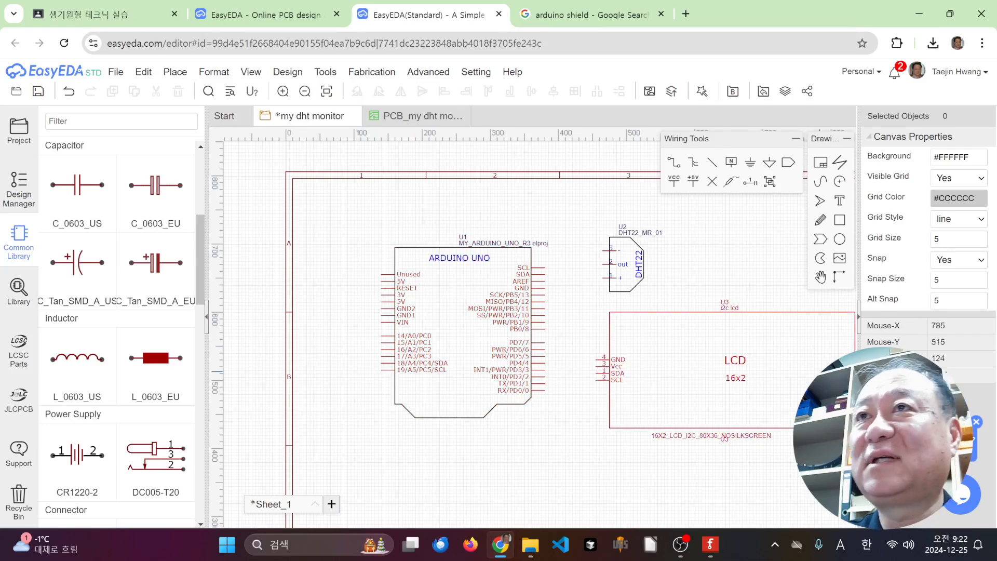
# Place GND net flags, rotated to point left, on the DHT22's - pin, the LCD's GND pin and the Arduino Uno's GND2 pin
pyautogui.click(750, 165)
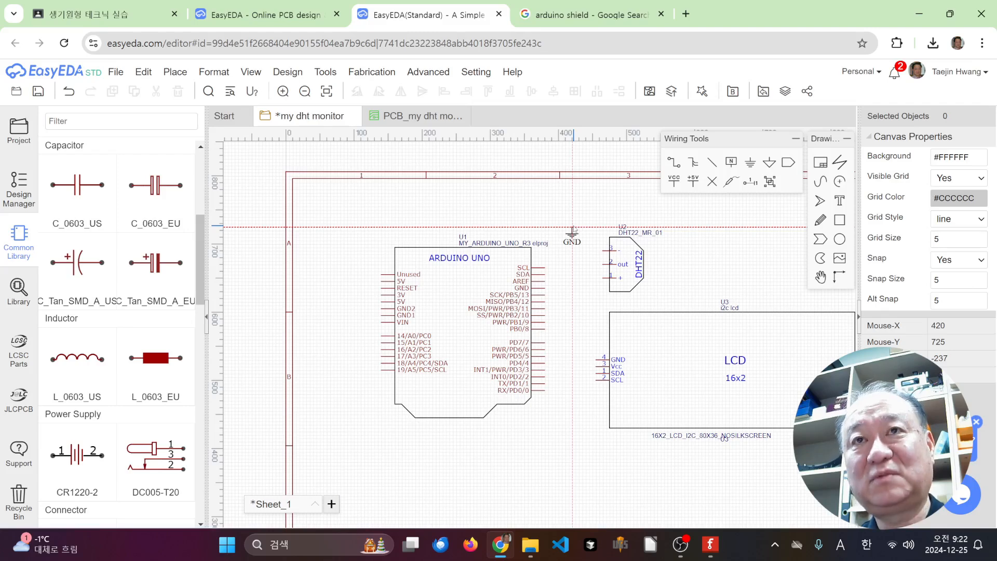
pyautogui.press('space')
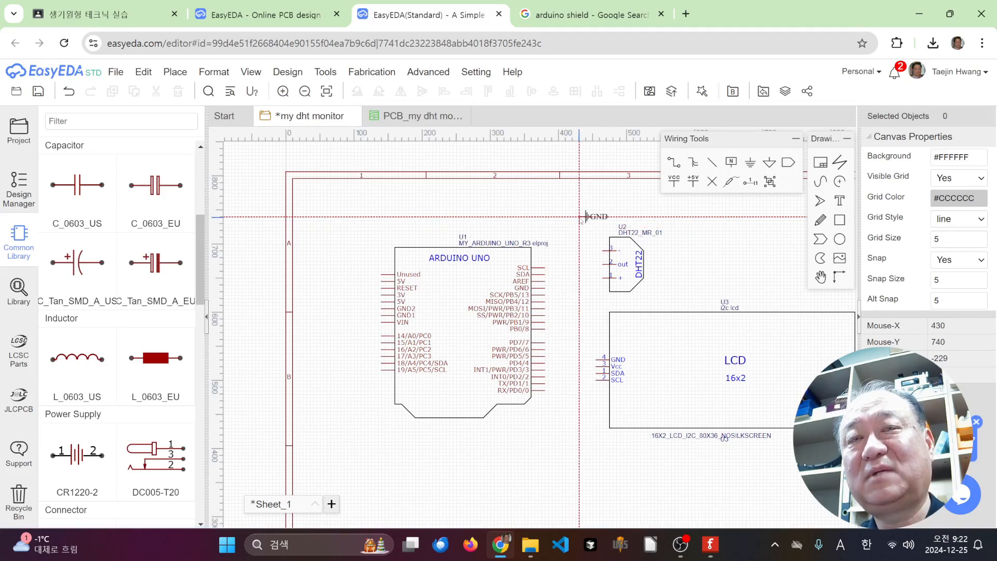
pyautogui.press('space')
pyautogui.press('space')
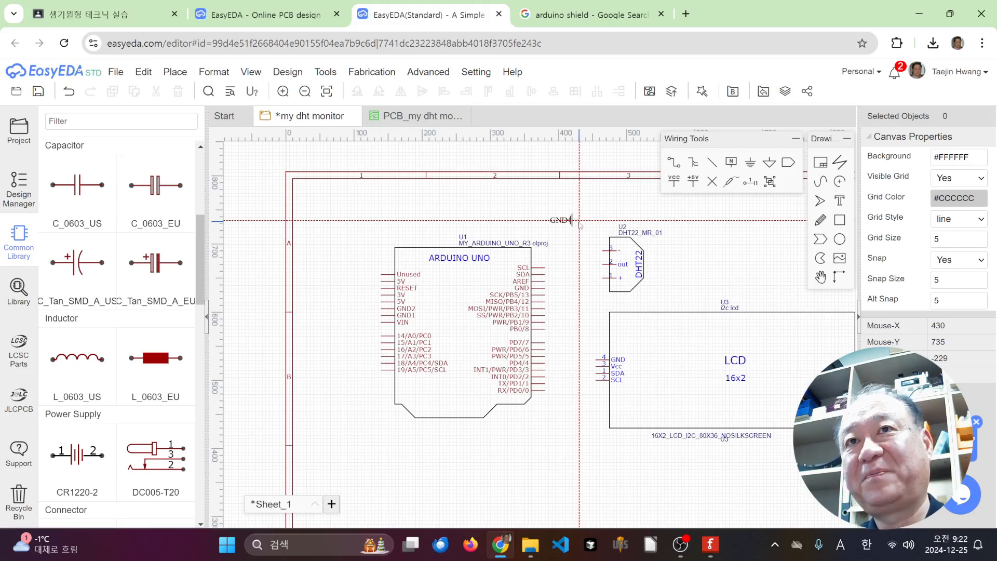
pyautogui.click(603, 251)
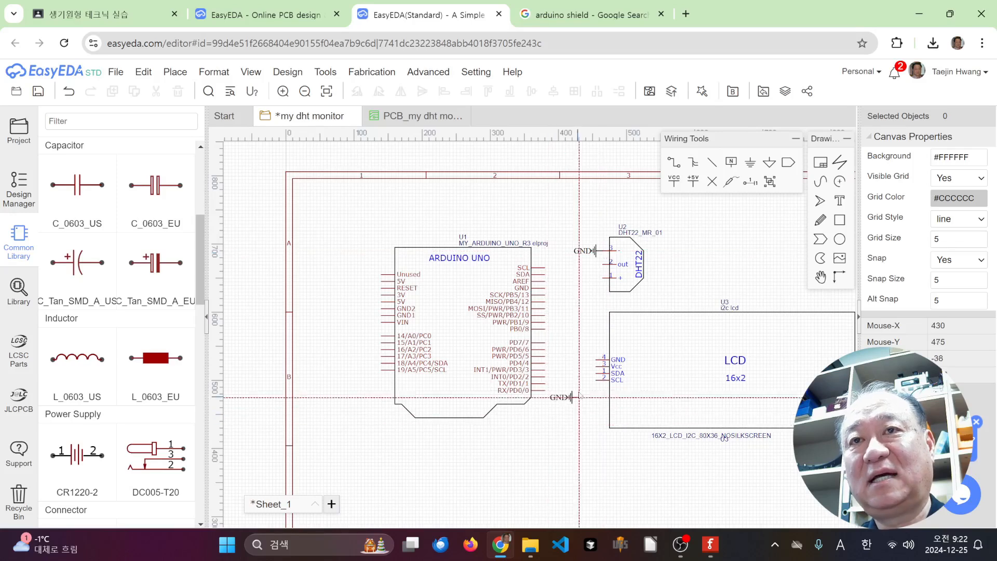
pyautogui.click(596, 359)
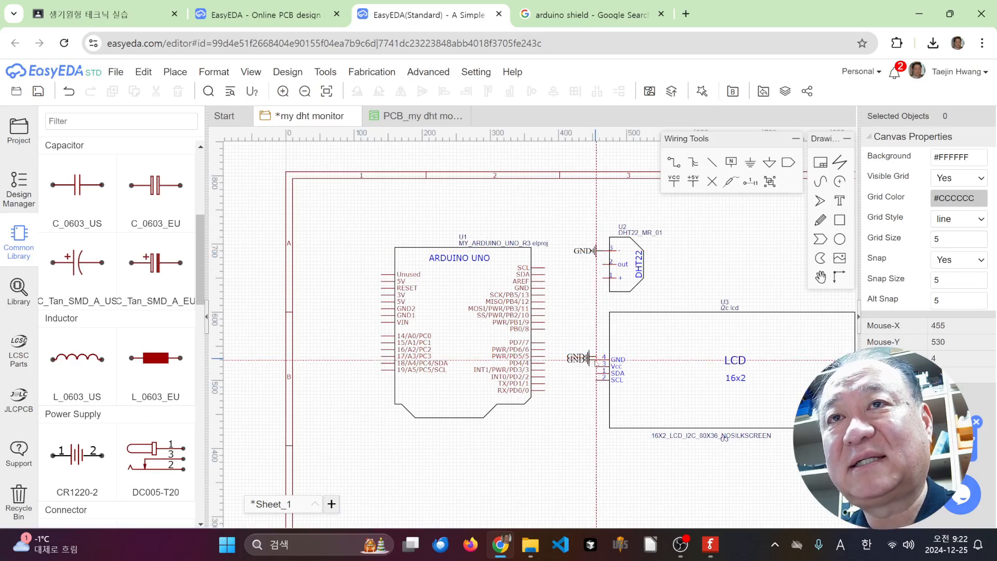
pyautogui.click(381, 310)
pyautogui.press('Escape')
# Test the DHT22 and LCD ground connections by moving their GND flags away from the pins, and undo both moves
pyautogui.moveTo(593, 251); pyautogui.dragTo(580, 222)
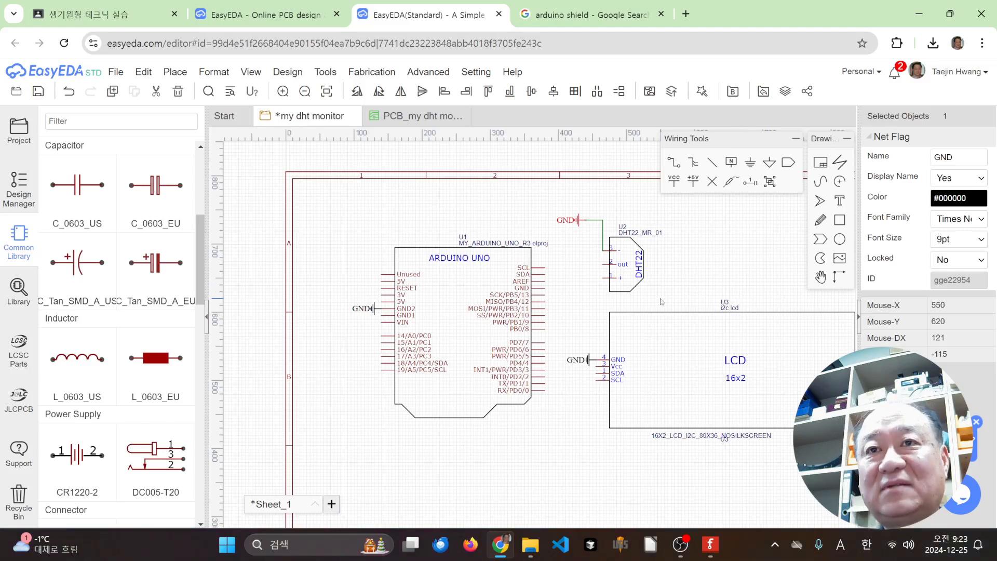
pyautogui.moveTo(586, 362); pyautogui.dragTo(564, 320)
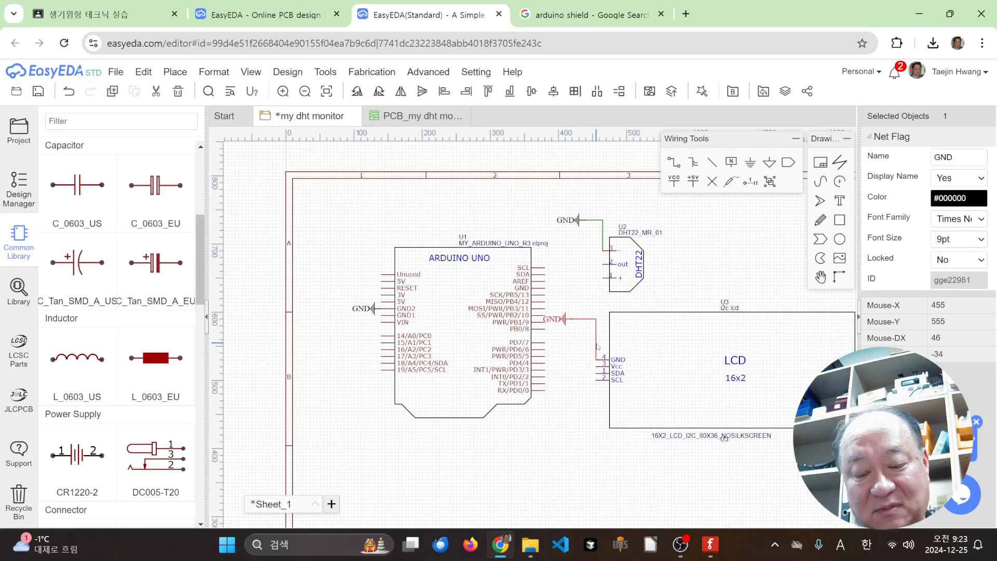
pyautogui.hotkey('ctrl', 'z')
pyautogui.hotkey('ctrl', 'z')
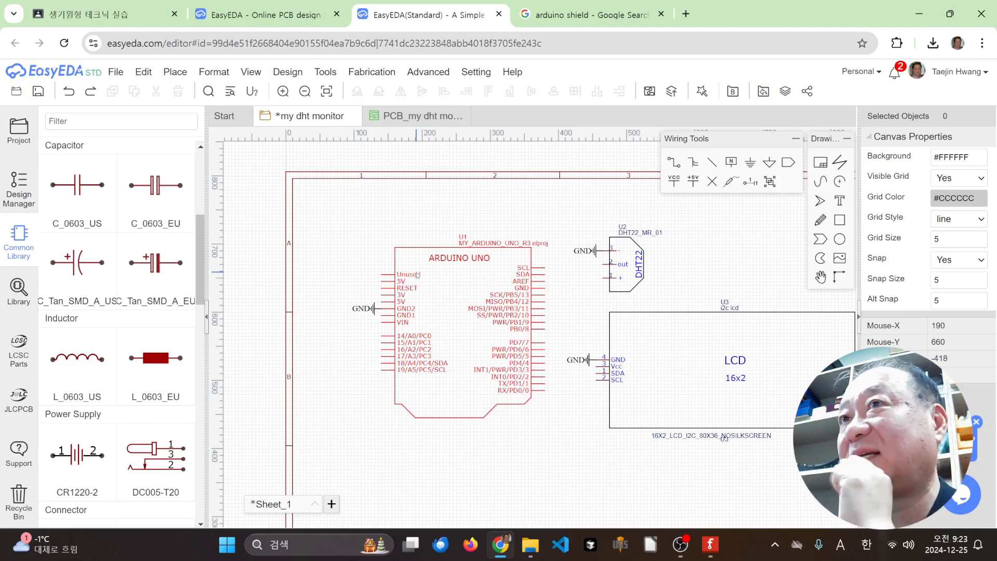
# Place VCC net flags, rotated to point left, on the DHT22's + pin, the LCD's Vcc pin and the Arduino Uno's 5V pin
pyautogui.click(674, 183)
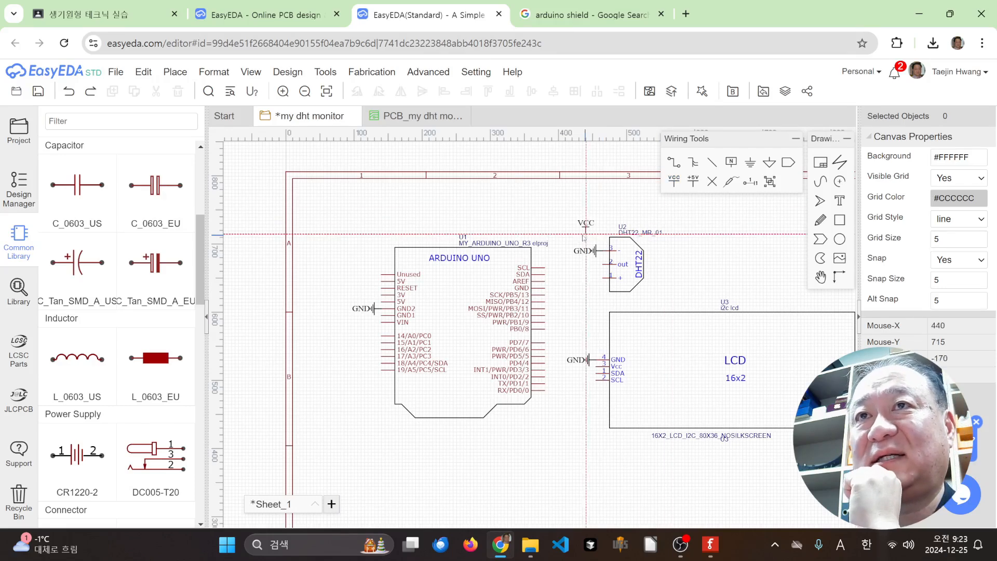
pyautogui.press('space')
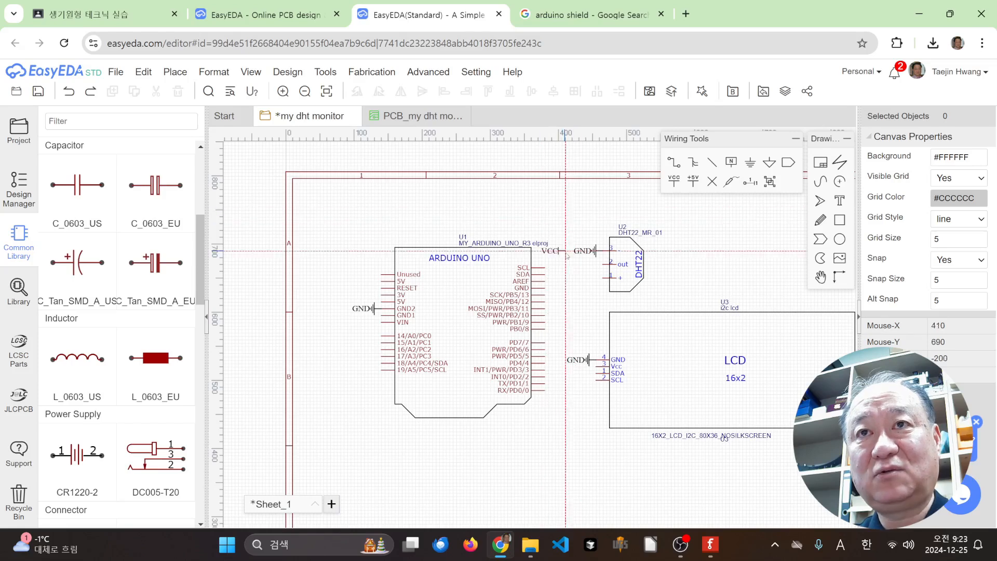
pyautogui.click(603, 280)
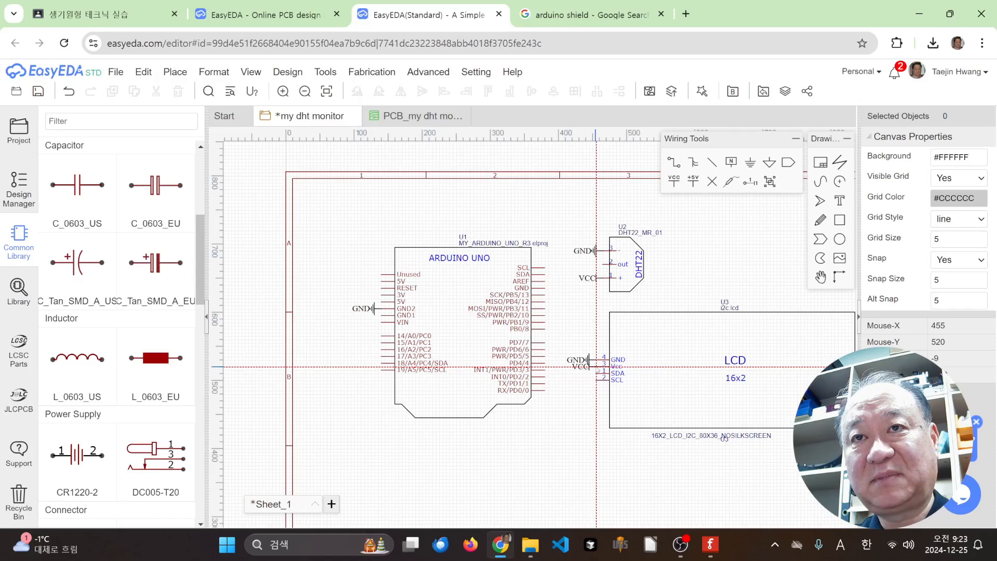
pyautogui.click(596, 367)
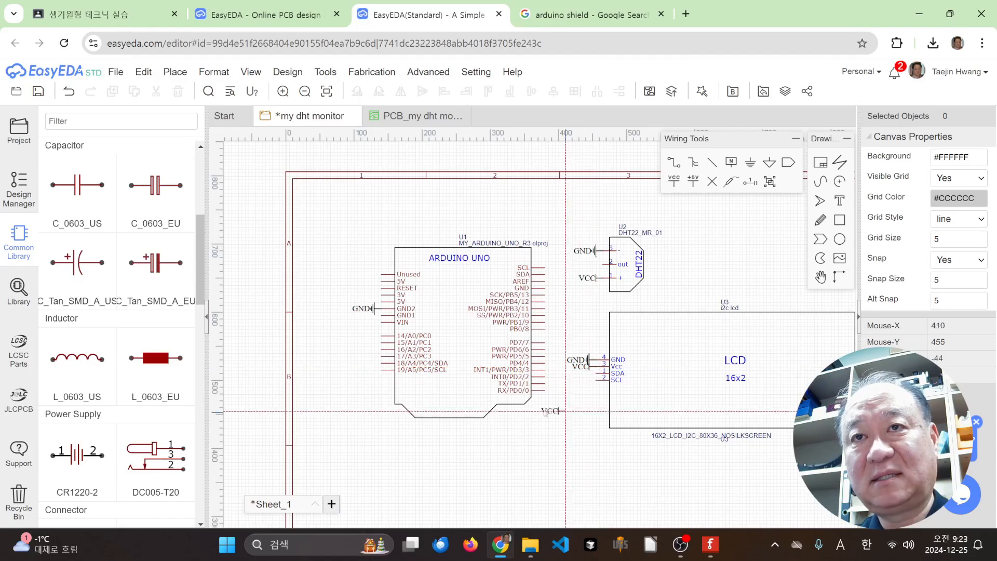
pyautogui.click(381, 302)
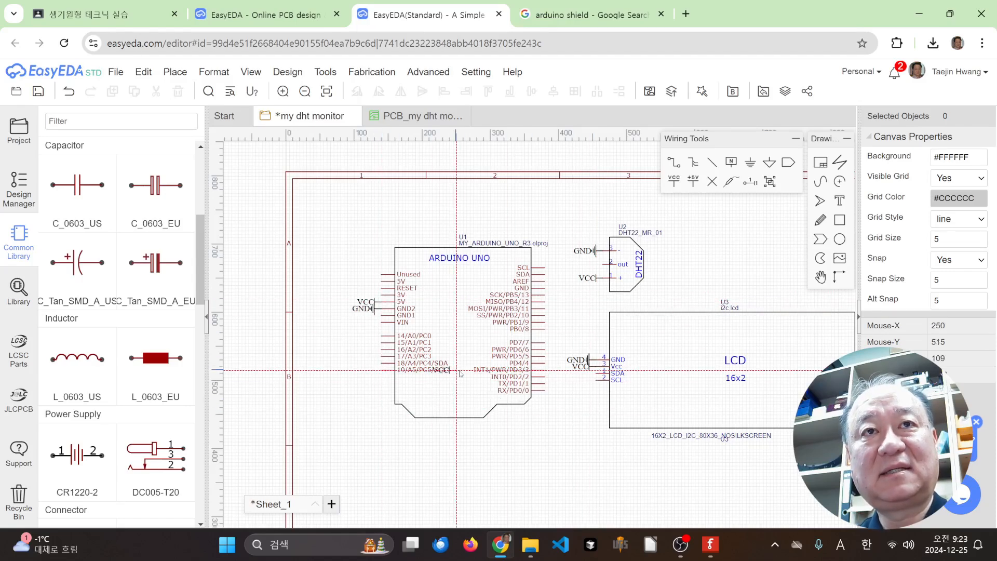
pyautogui.press('Escape')
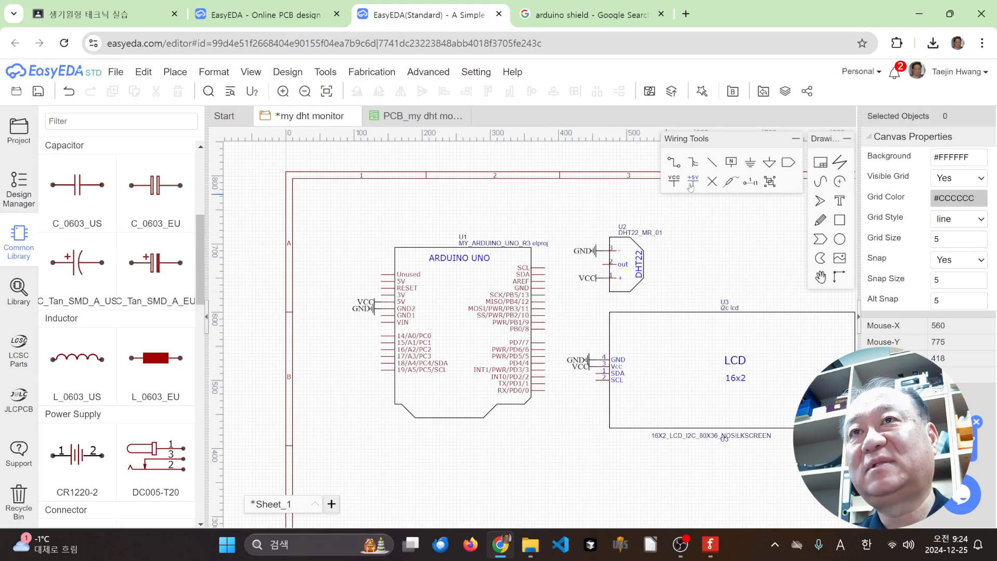
# Place a net port on the DHT22's out pin and rename it DOUT
pyautogui.click(788, 163)
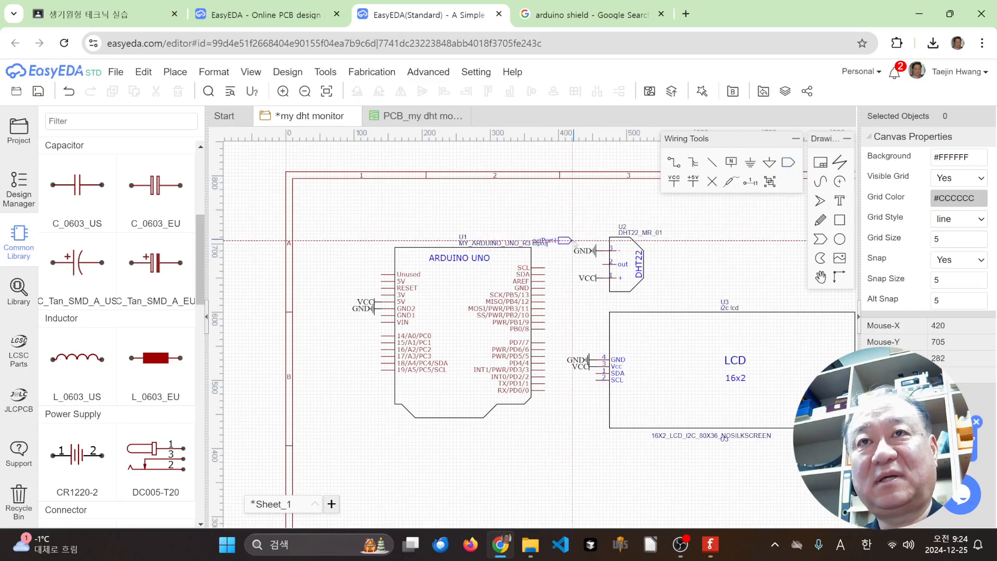
pyautogui.click(602, 266)
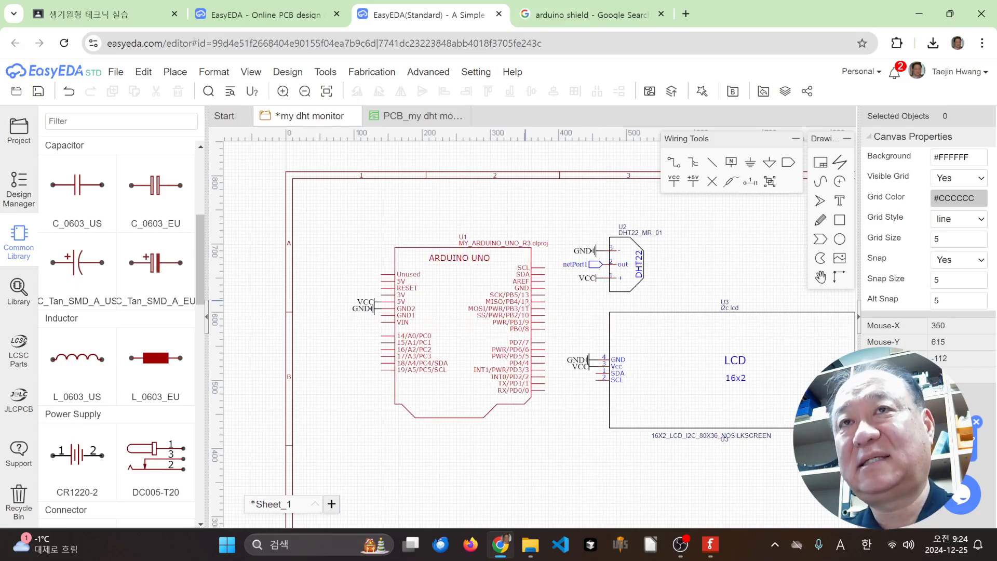
pyautogui.doubleClick(575, 264)
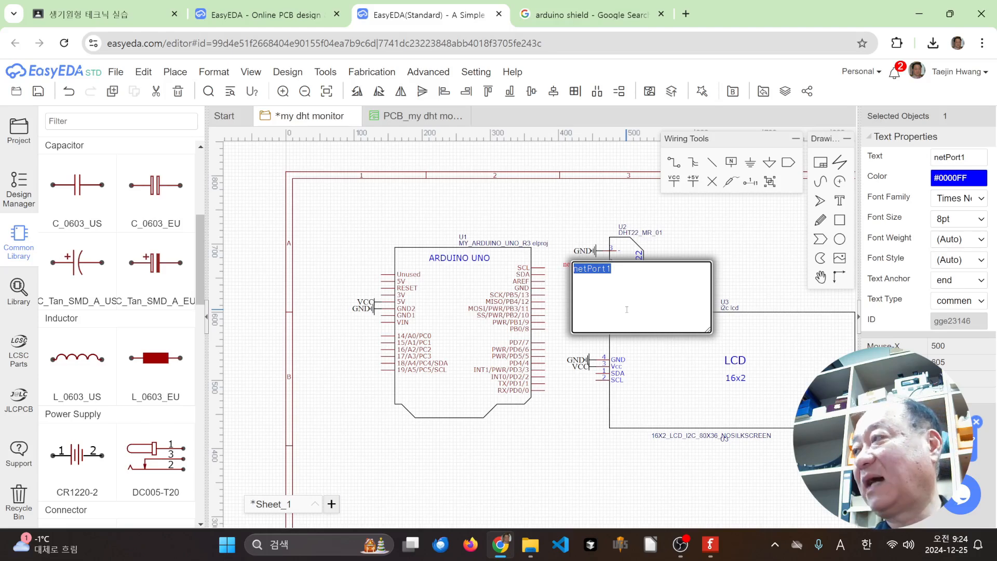
pyautogui.press('BackSpace')
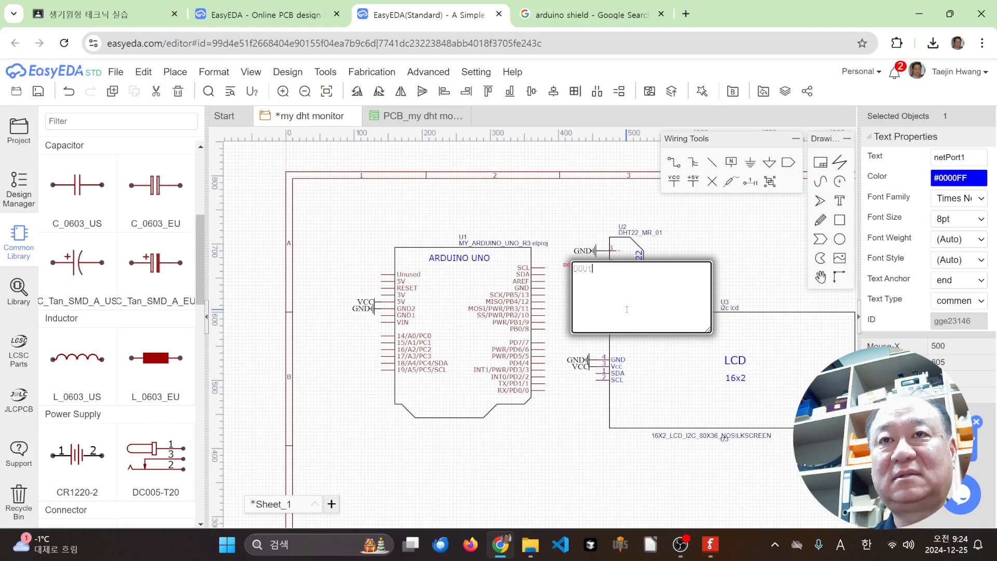
pyautogui.press('Return')
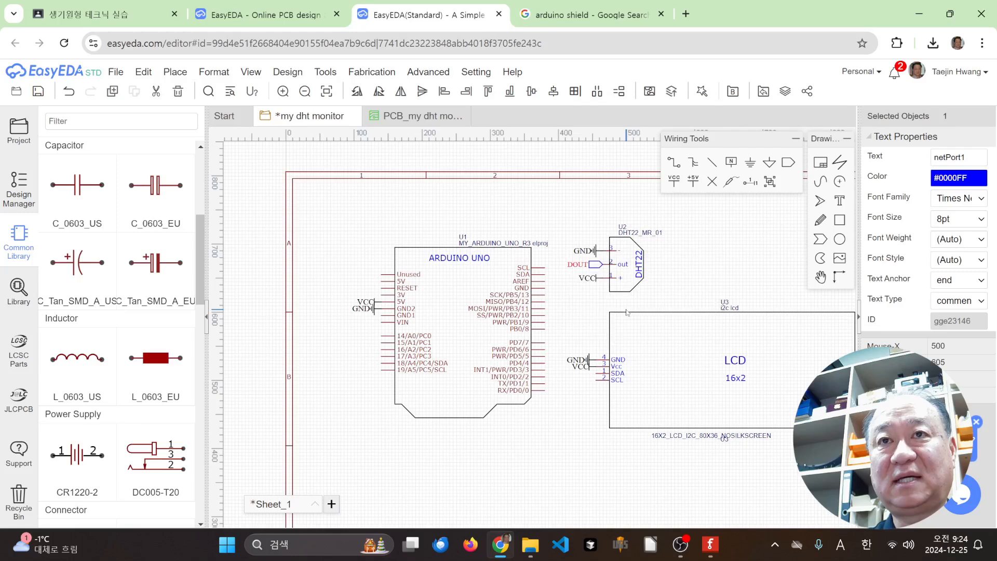
pyautogui.click(672, 300)
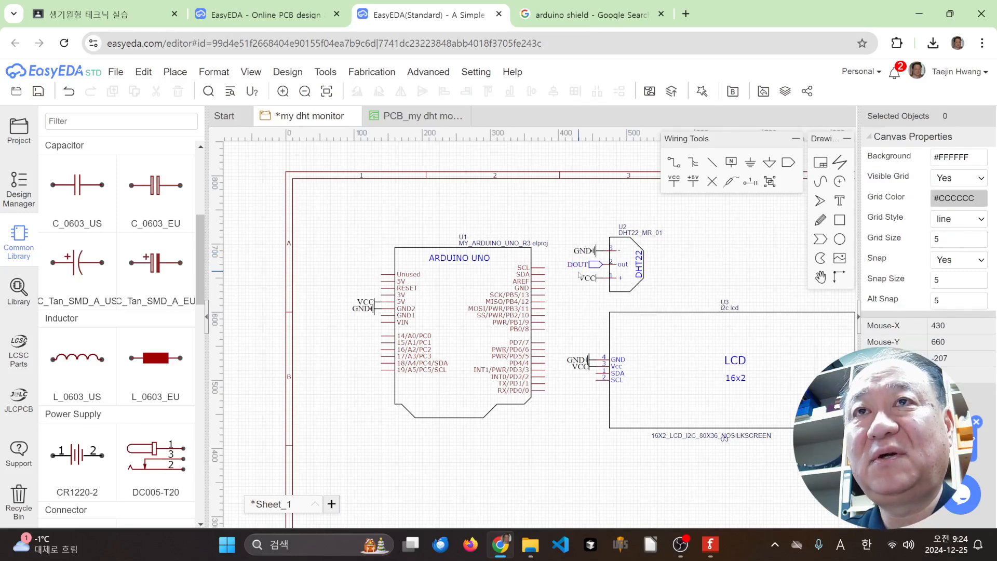
# Copy the DOUT net port, flip it horizontally and place it on the Arduino Uno's INT0/PD2/2 pin
pyautogui.click(600, 265)
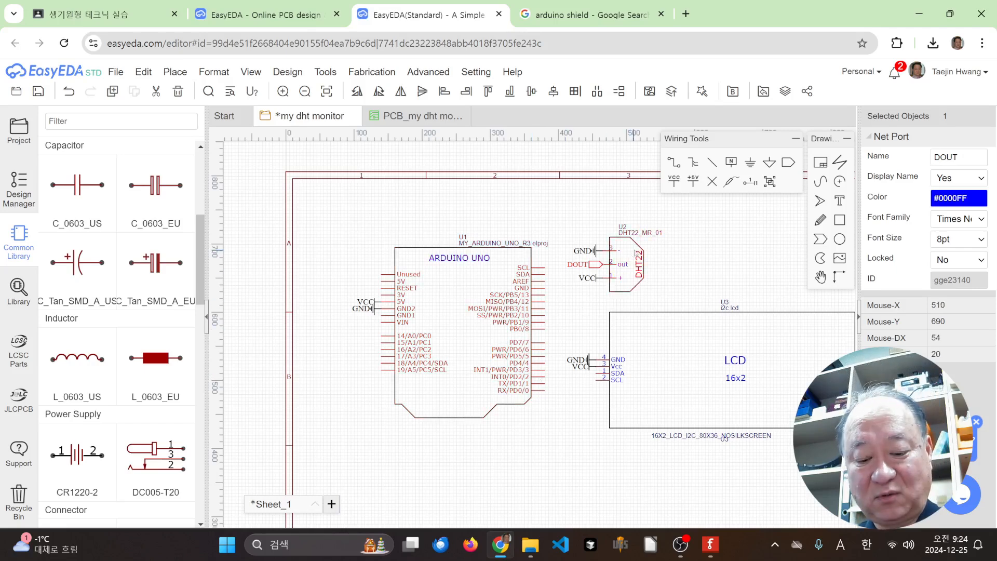
pyautogui.hotkey('ctrl', 'c')
pyautogui.hotkey('ctrl', 'v')
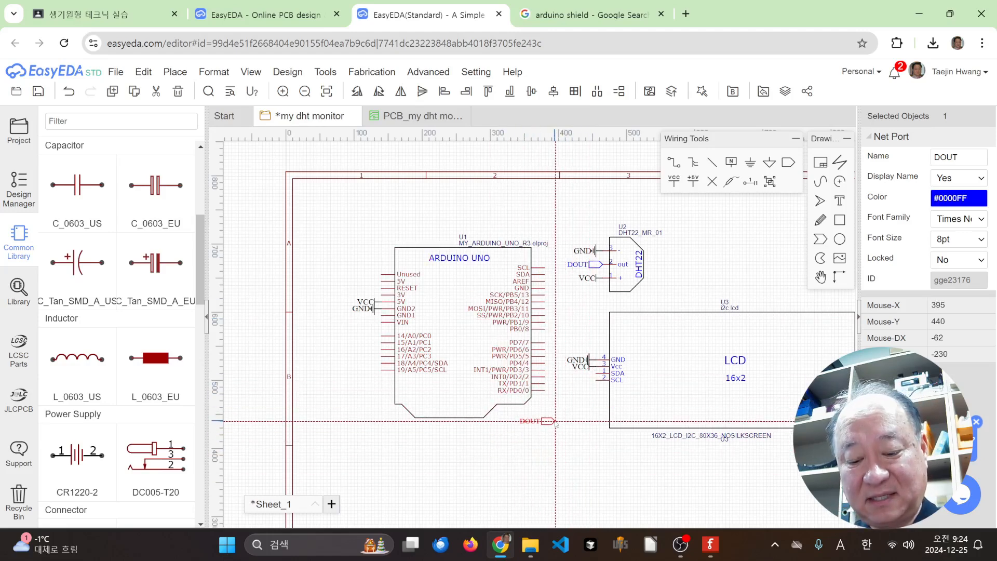
pyautogui.press('x')
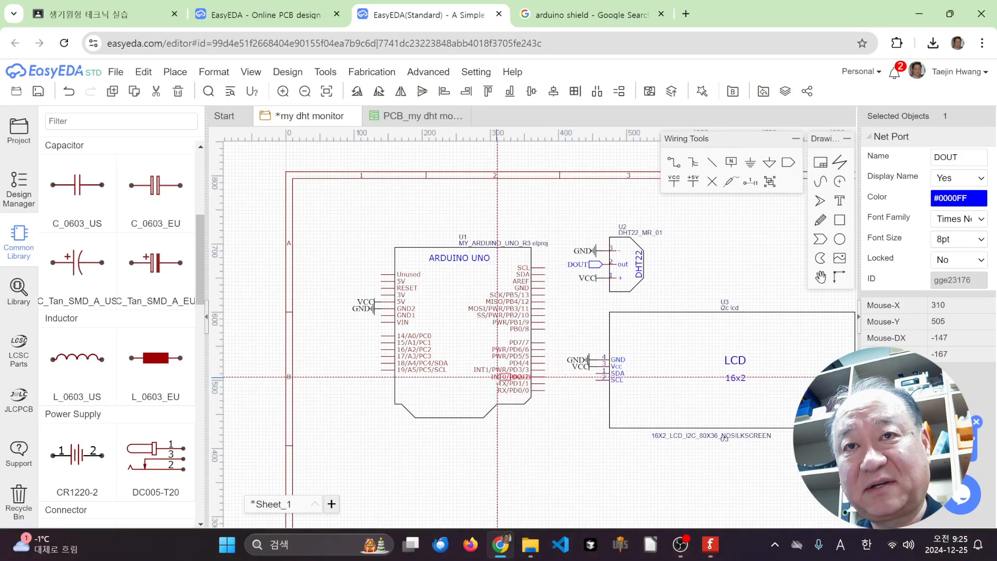
pyautogui.click(546, 380)
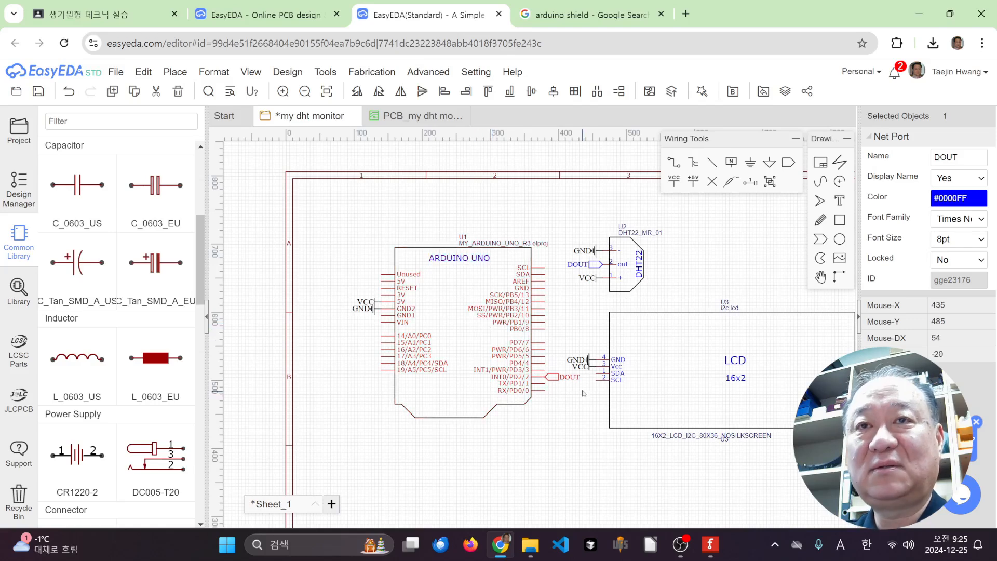
# Try moving the Arduino Uno symbol to test its net connections, and undo the move
pyautogui.moveTo(483, 350); pyautogui.dragTo(390, 398)
pyautogui.moveTo(551, 428); pyautogui.dragTo(492, 305)
pyautogui.hotkey('ctrl', 'z')
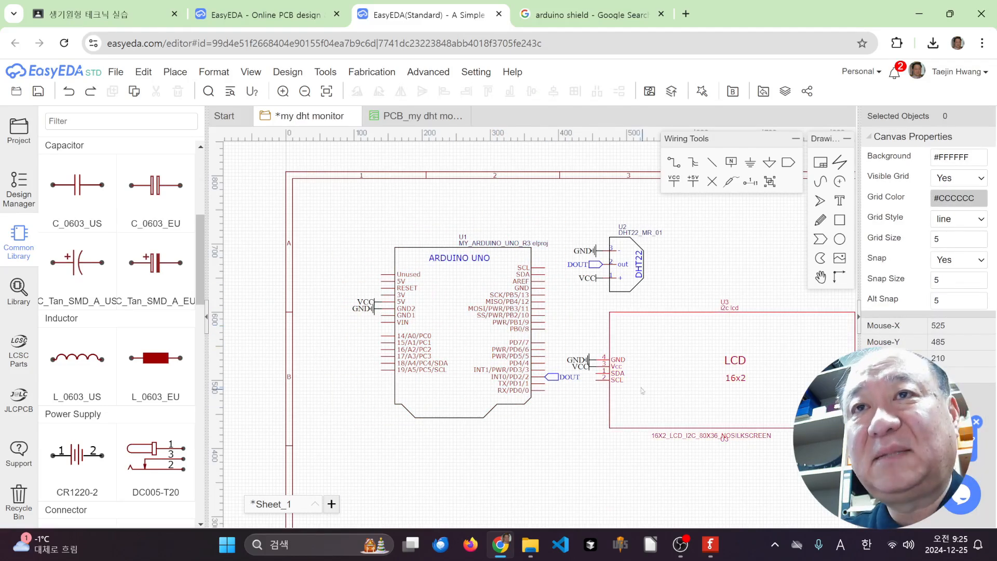
# Place a net port on the LCD's SDA pin and open its name for editing
pyautogui.click(787, 162)
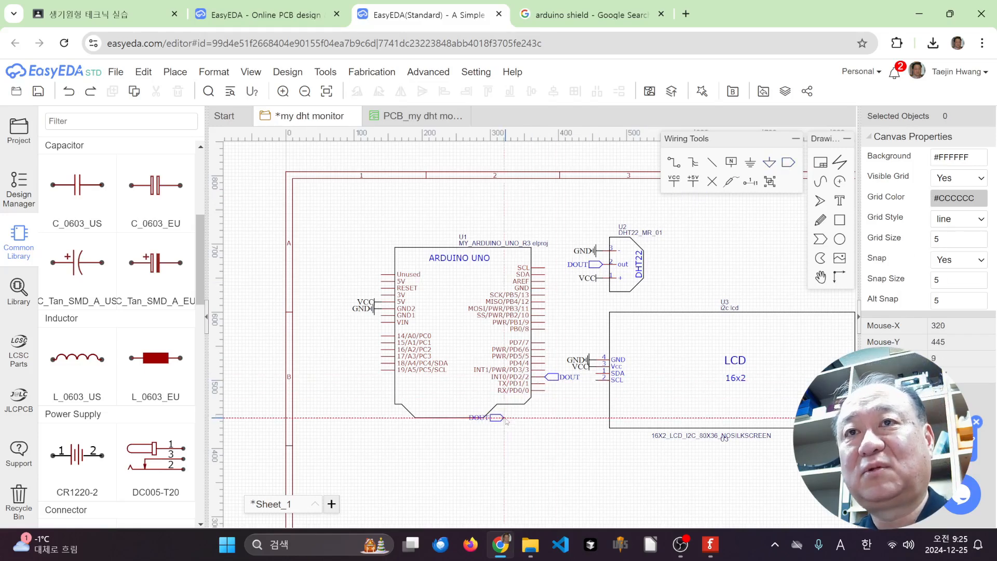
pyautogui.click(595, 377)
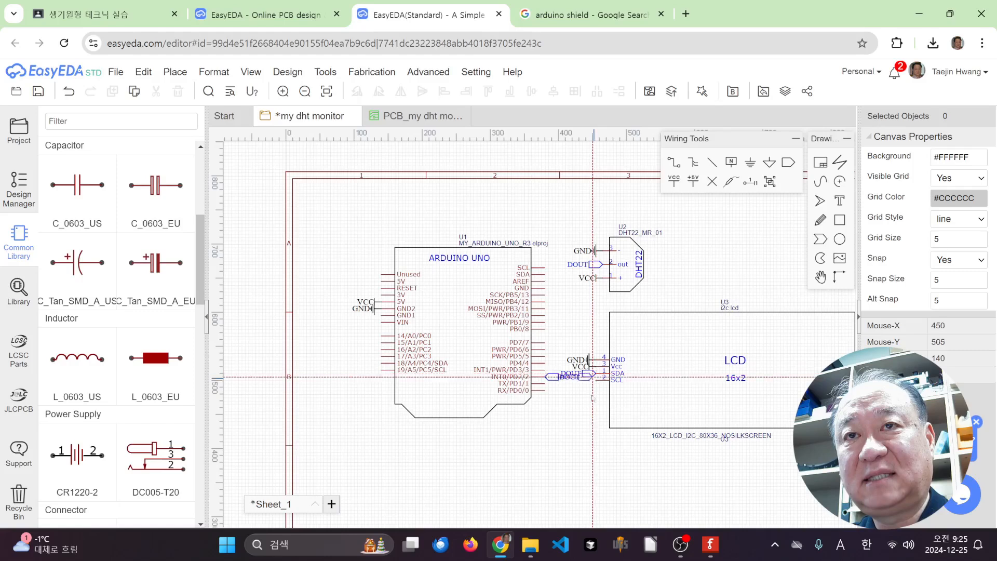
pyautogui.press('Escape')
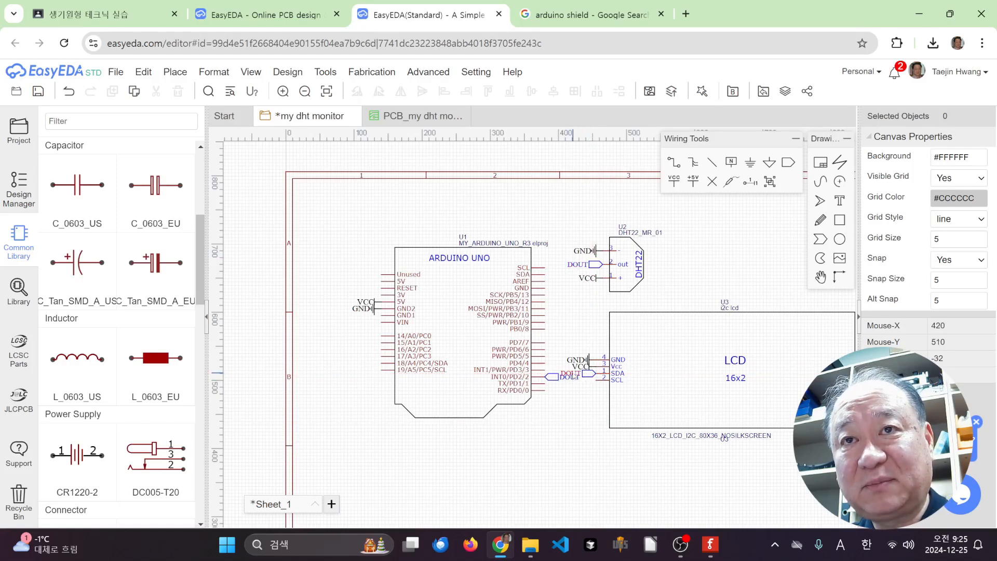
pyautogui.doubleClick(576, 375)
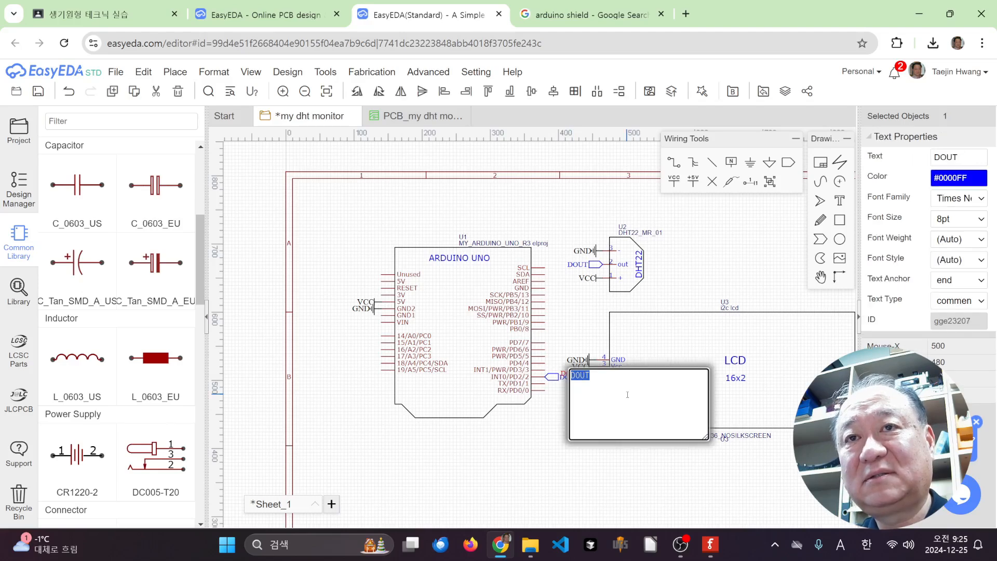
# Rename the net port on the LCD's SDA pin to SDA
pyautogui.write('SDAA')
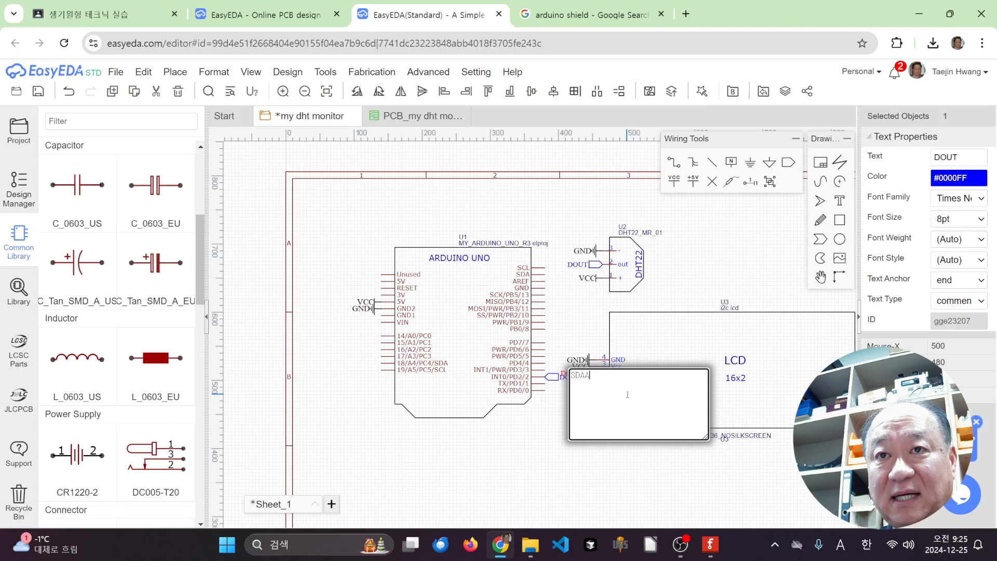
pyautogui.press('Return')
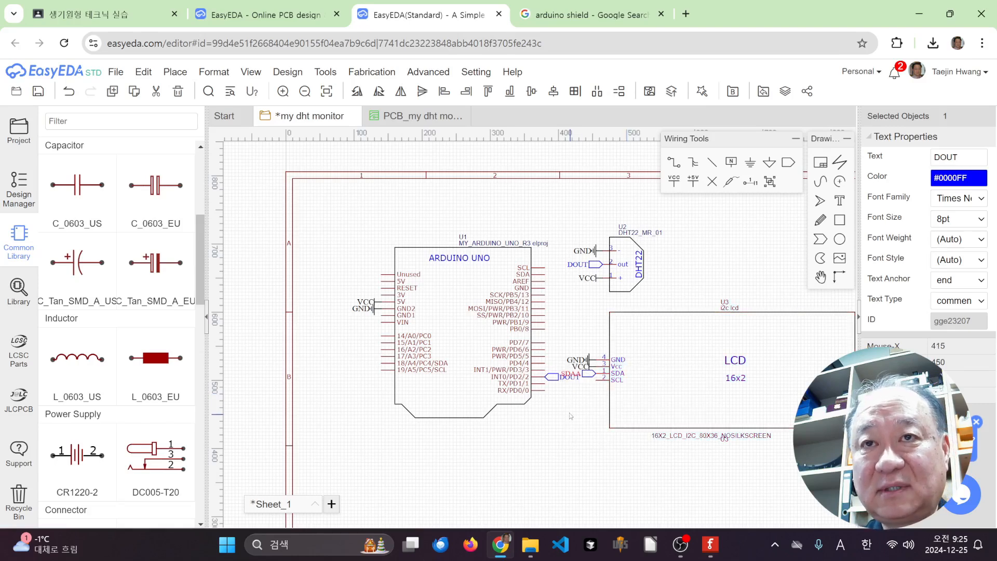
pyautogui.doubleClick(577, 376)
pyautogui.click(671, 407)
pyautogui.press('Return')
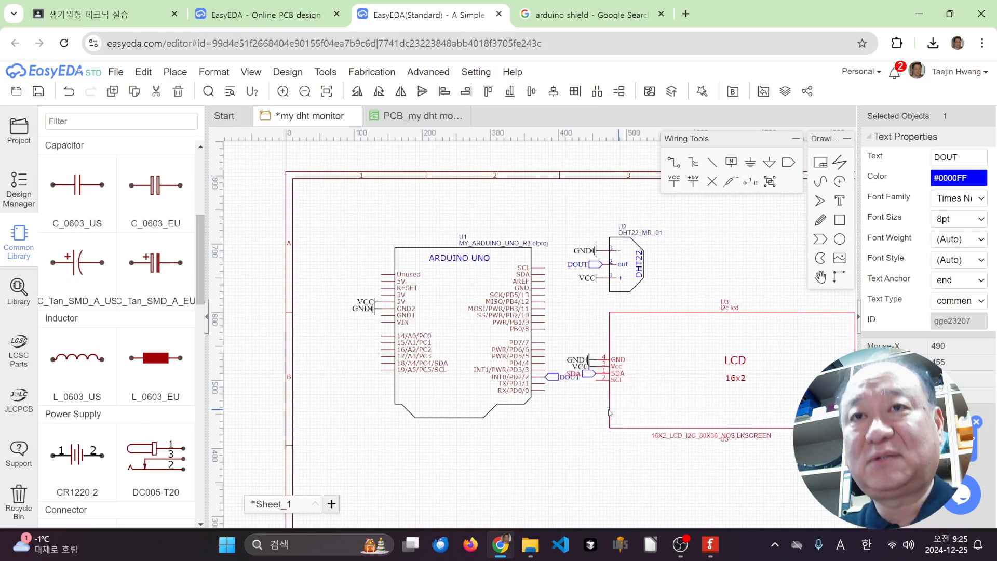
pyautogui.click(576, 410)
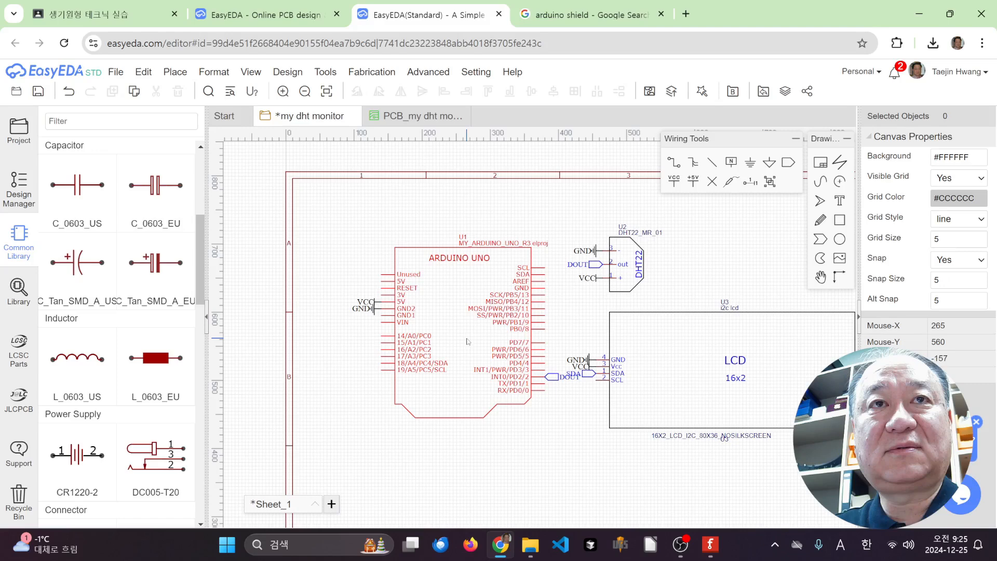
# Move the Arduino UNO with its VCC and GND symbols away from the LCD, and reattach the DOUT net port to pin PD2/2
pyautogui.moveTo(329, 213); pyautogui.dragTo(561, 449)
pyautogui.moveTo(471, 375); pyautogui.dragTo(440, 382)
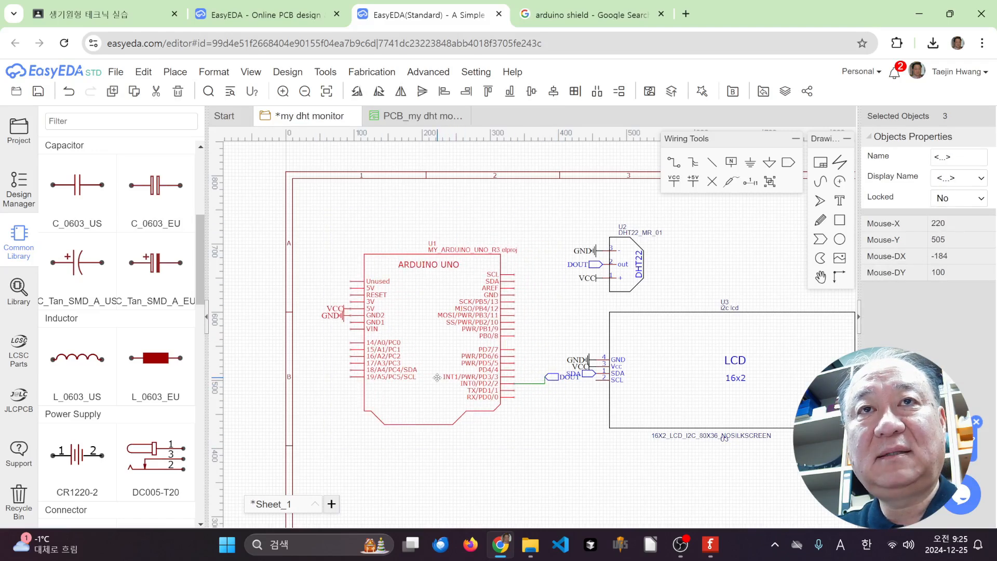
pyautogui.moveTo(556, 380); pyautogui.dragTo(527, 387)
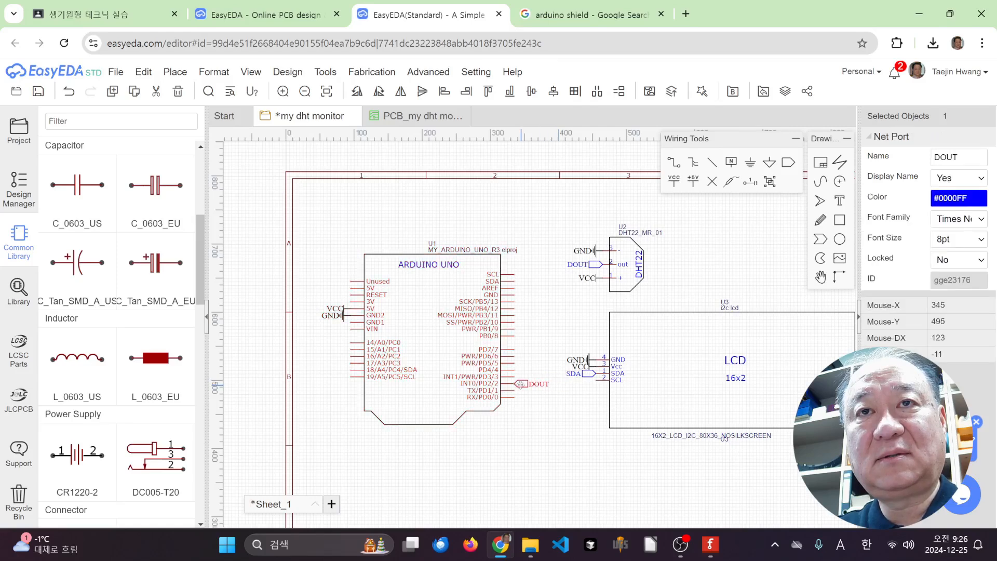
pyautogui.click(546, 436)
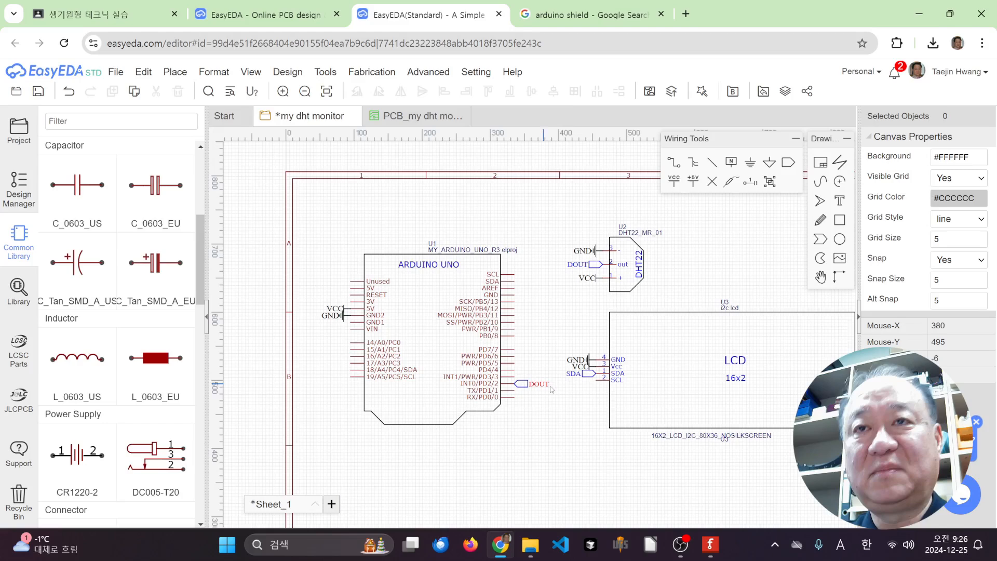
# Copy the SDA net port from the LCD and place it on the Arduino's 18/A4/PC4/SDA pin
pyautogui.click(588, 373)
pyautogui.hotkey('ctrl', 'c')
pyautogui.hotkey('ctrl', 'v')
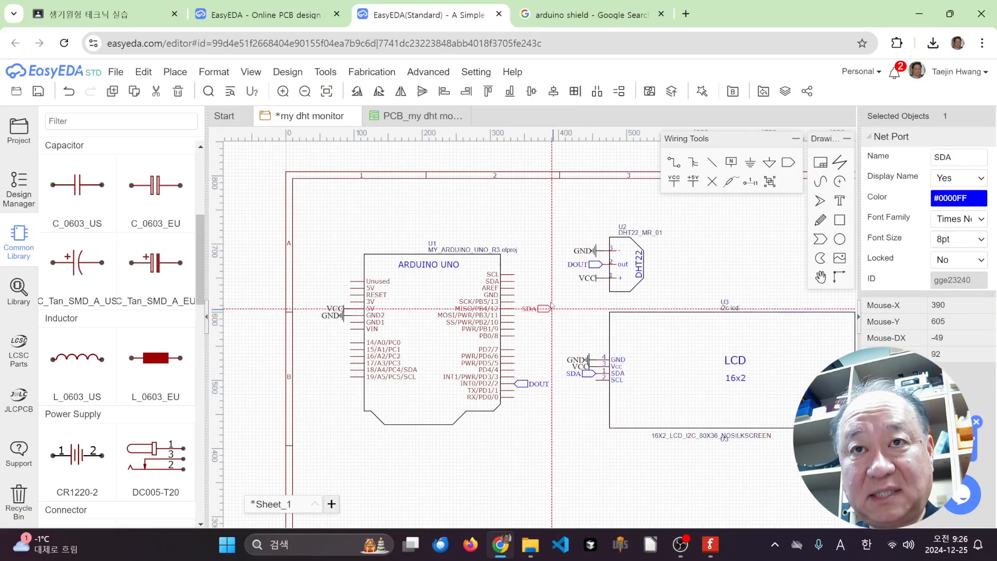
pyautogui.press('space')
pyautogui.press('space')
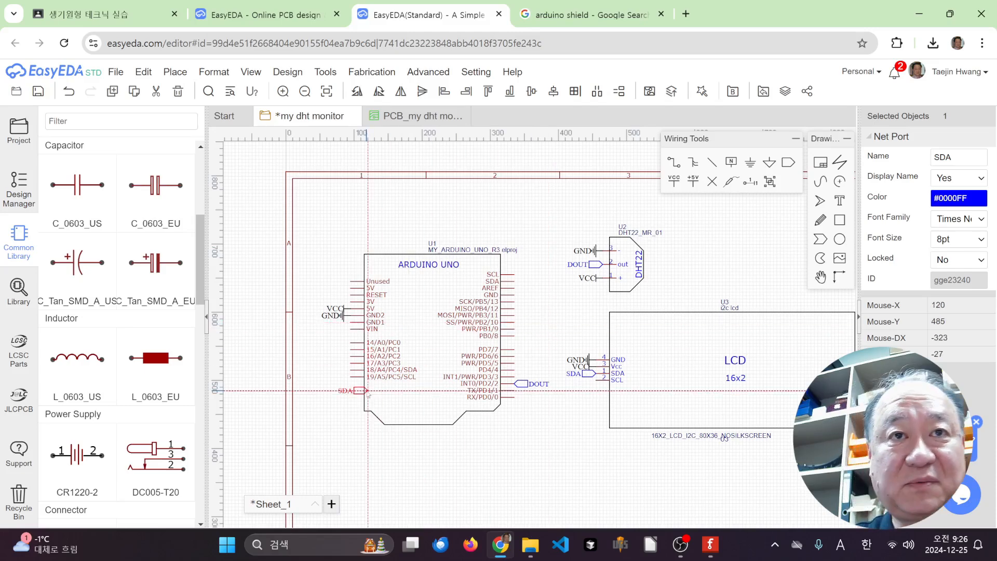
pyautogui.click(348, 371)
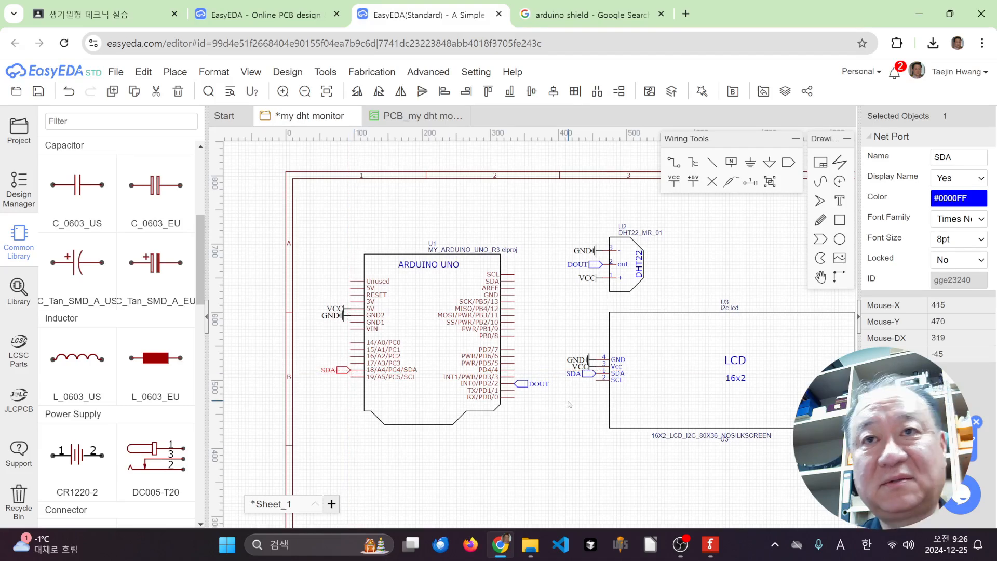
pyautogui.click(583, 393)
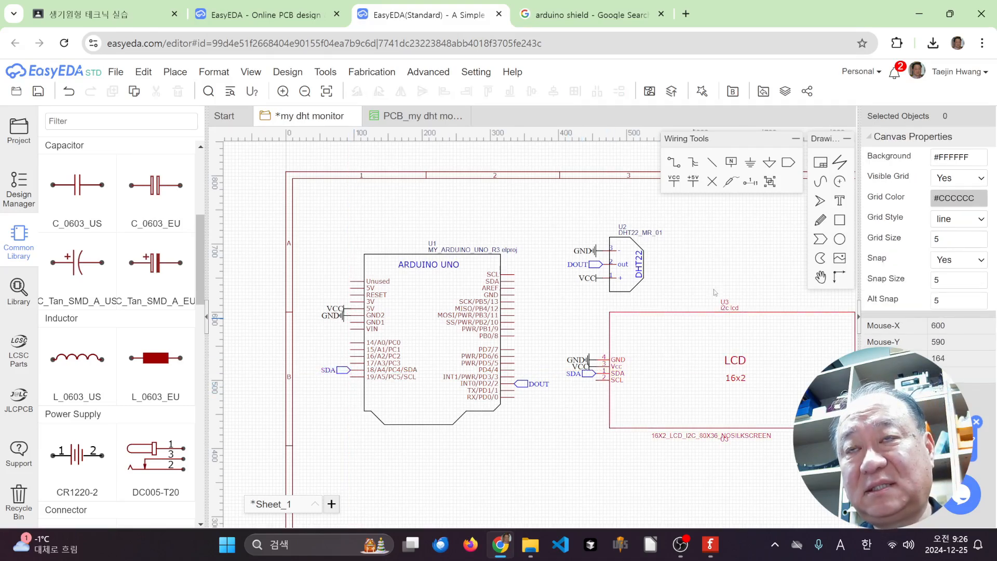
# Add a net port to the LCD's SCL pin and name it SCL
pyautogui.click(787, 163)
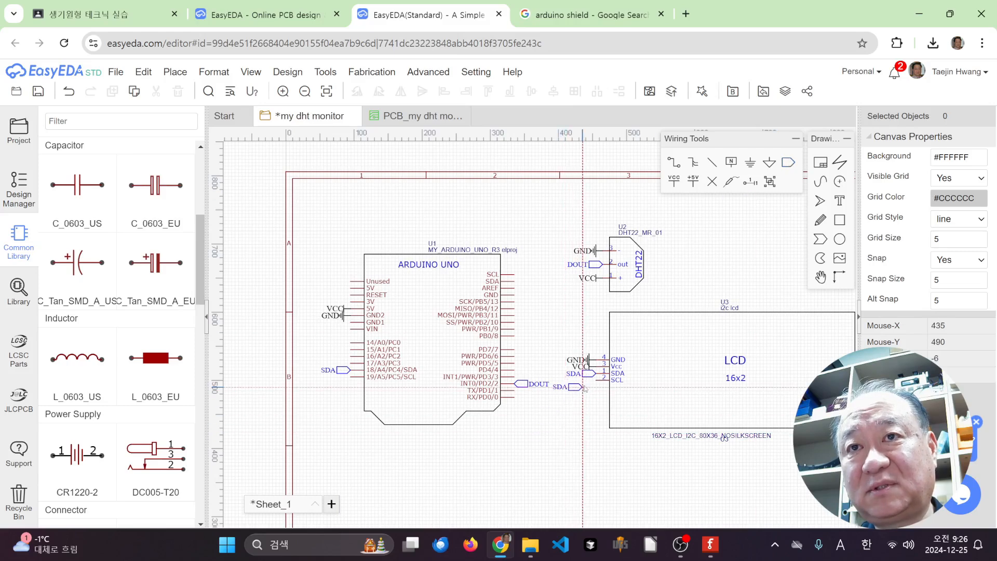
pyautogui.click(594, 382)
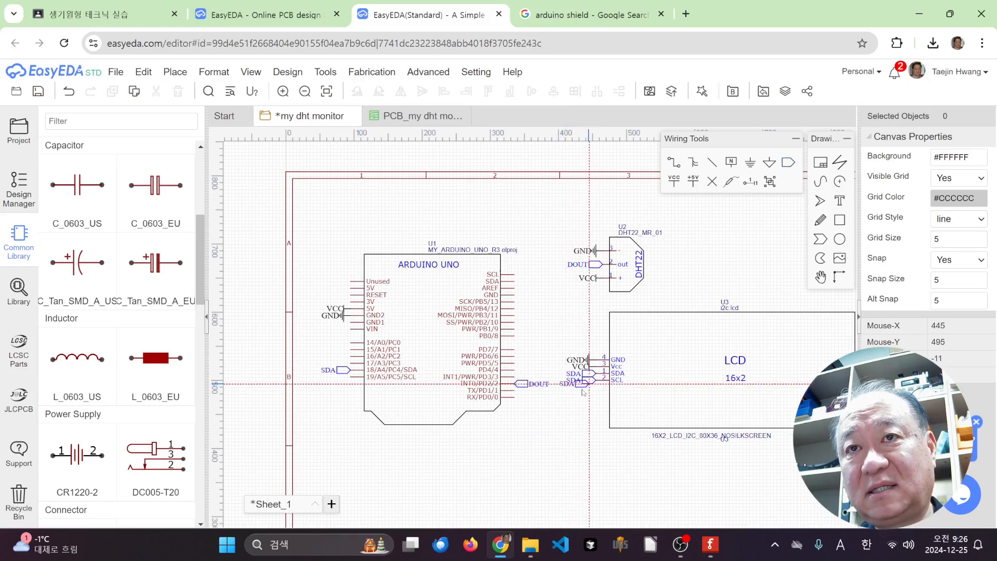
pyautogui.press('Escape')
pyautogui.doubleClick(574, 380)
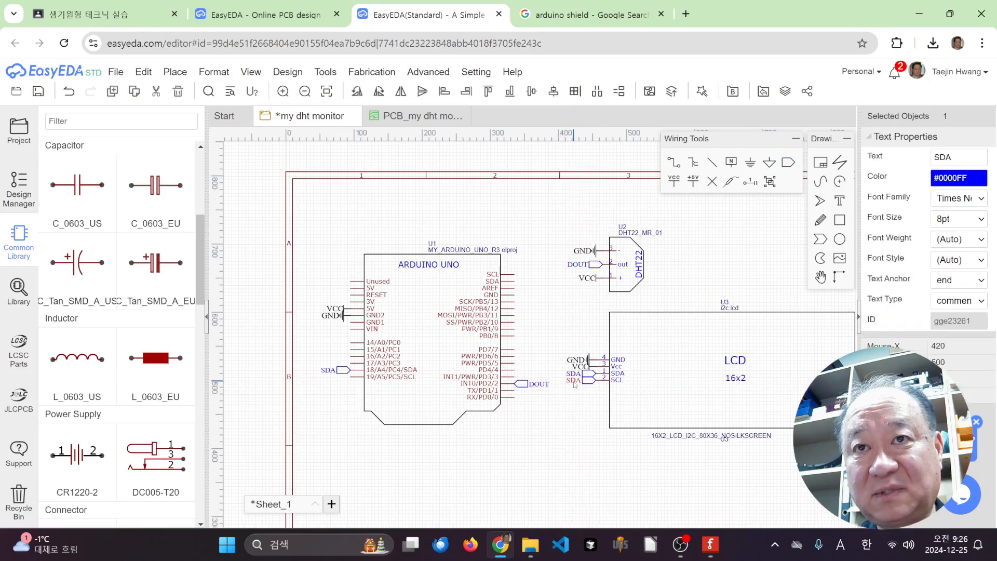
pyautogui.write('SCL')
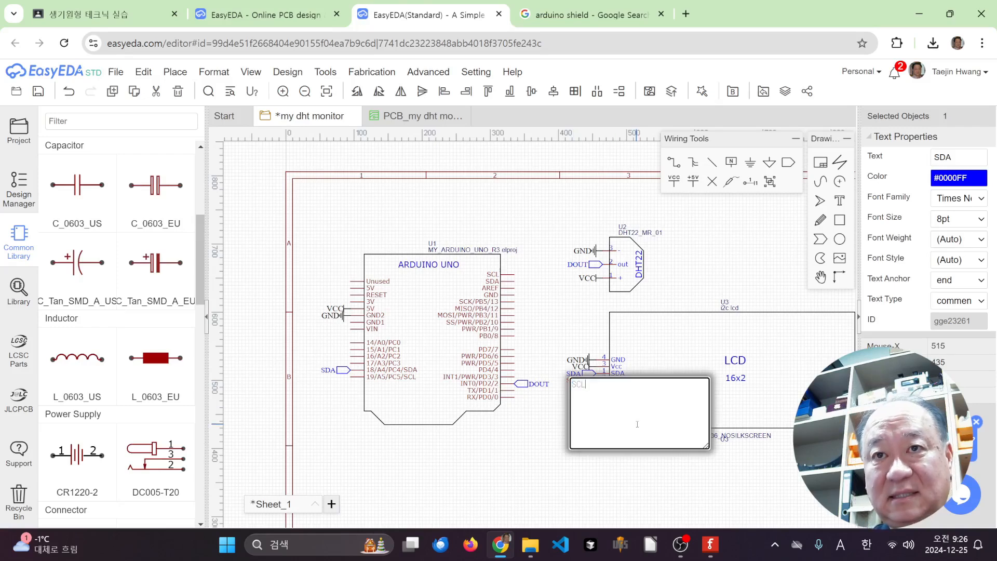
pyautogui.press('Return')
pyautogui.click(629, 425)
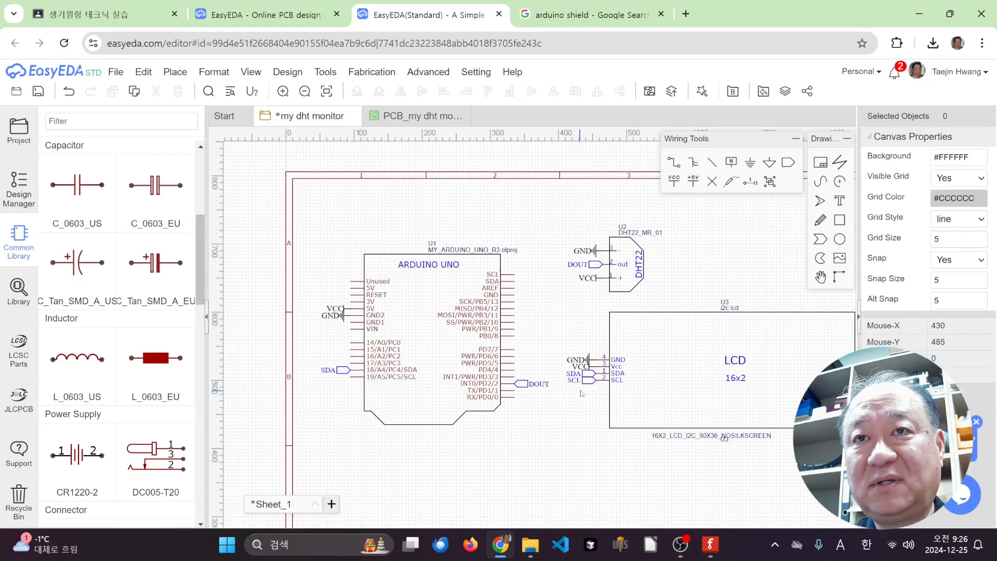
# Copy the SCL net port from the LCD and place it on the Arduino's 19/A5/PC5/SCL pin
pyautogui.click(585, 382)
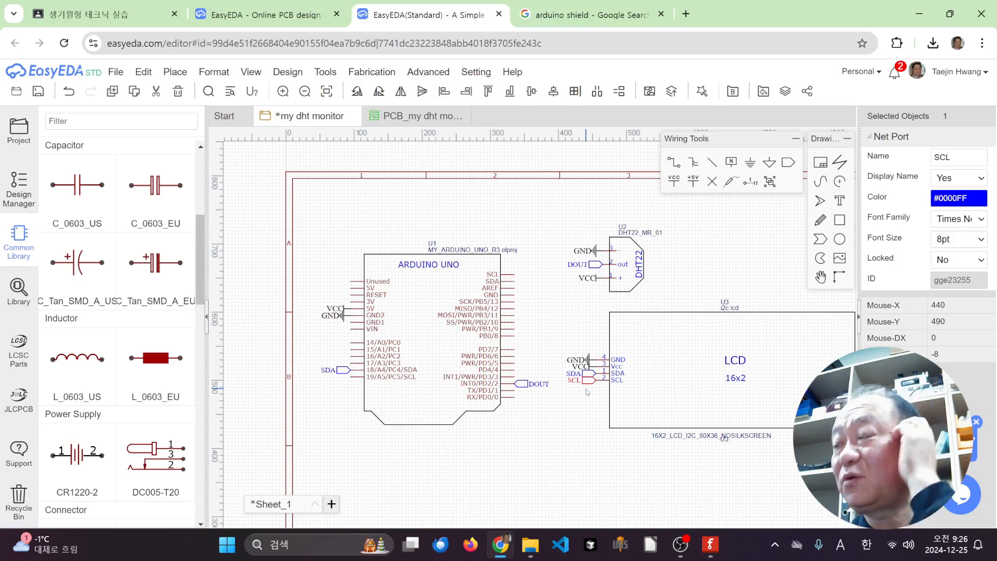
pyautogui.hotkey('ctrl', 'c')
pyautogui.hotkey('ctrl', 'v')
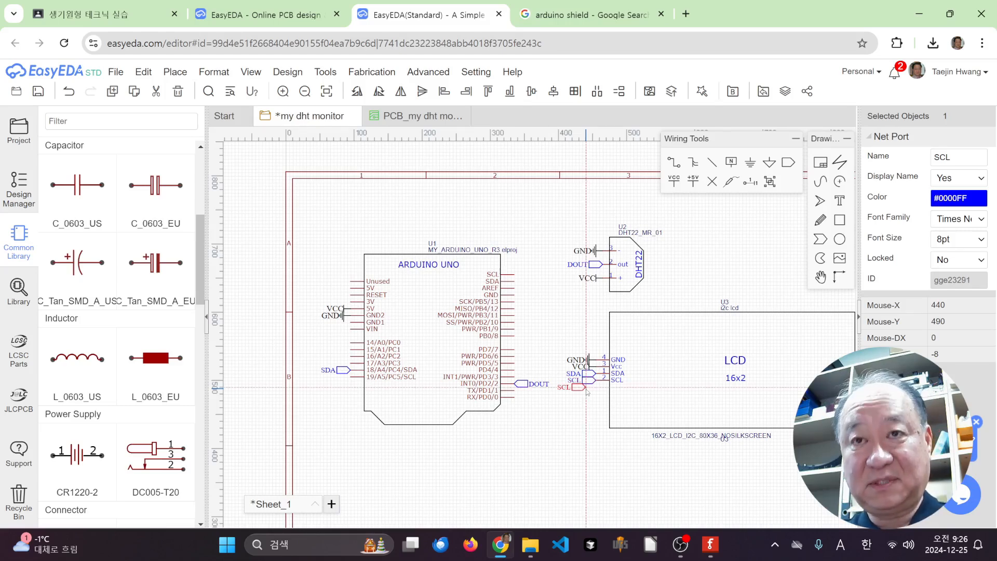
pyautogui.click(351, 379)
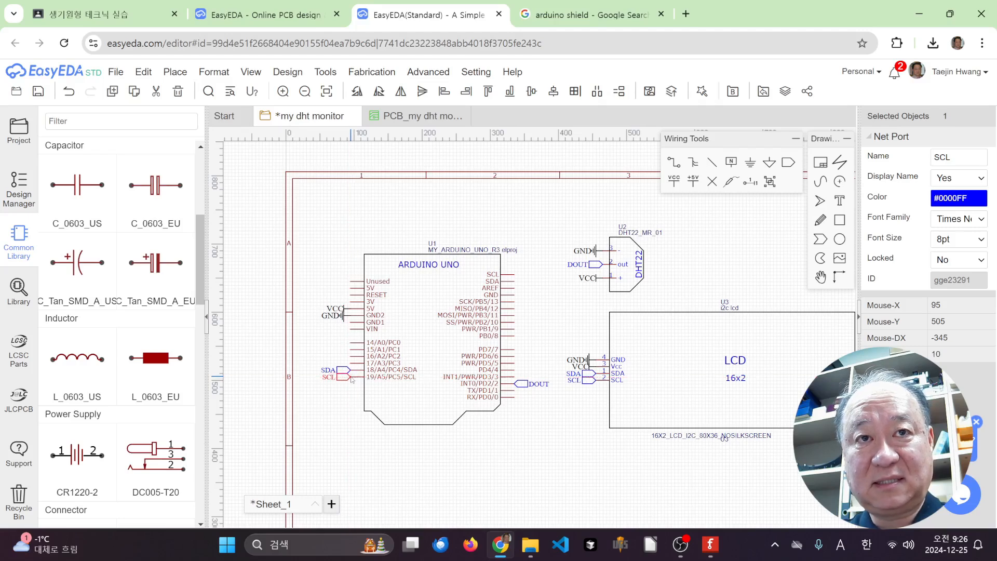
pyautogui.click(523, 462)
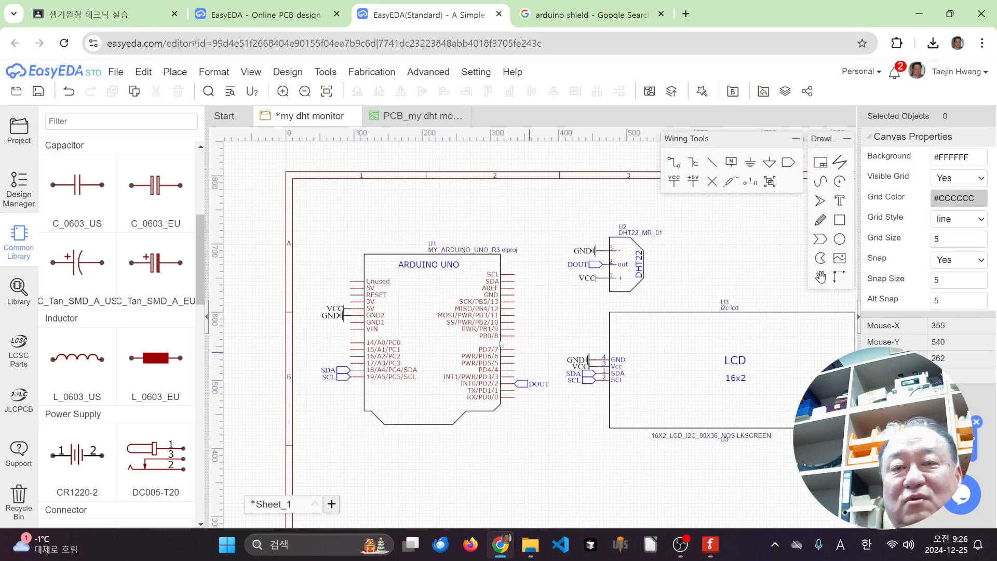
# Test the pin connections by moving the LCD and the DHT22 aside, undoing each move
pyautogui.moveTo(426, 380); pyautogui.dragTo(419, 360)
pyautogui.moveTo(666, 368); pyautogui.dragTo(769, 372)
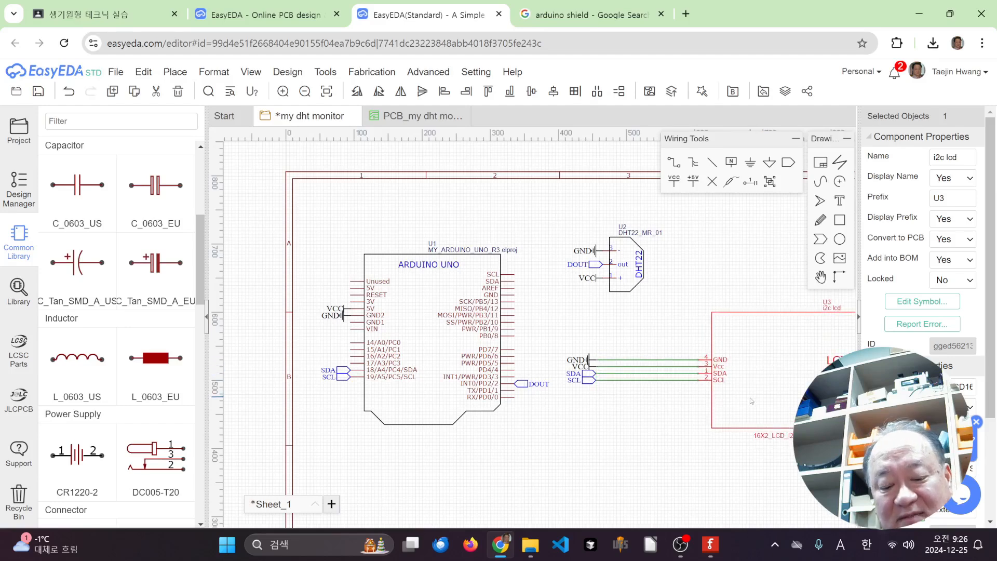
pyautogui.hotkey('ctrl', 'z')
pyautogui.moveTo(632, 275); pyautogui.dragTo(690, 275)
pyautogui.scroll(-1, 690, 294)
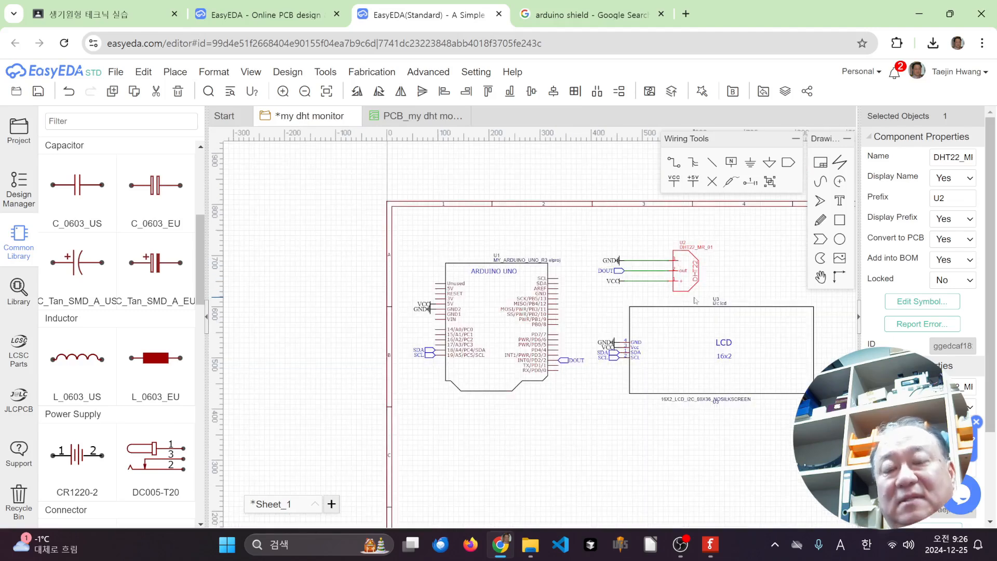
pyautogui.hotkey('ctrl', 'z')
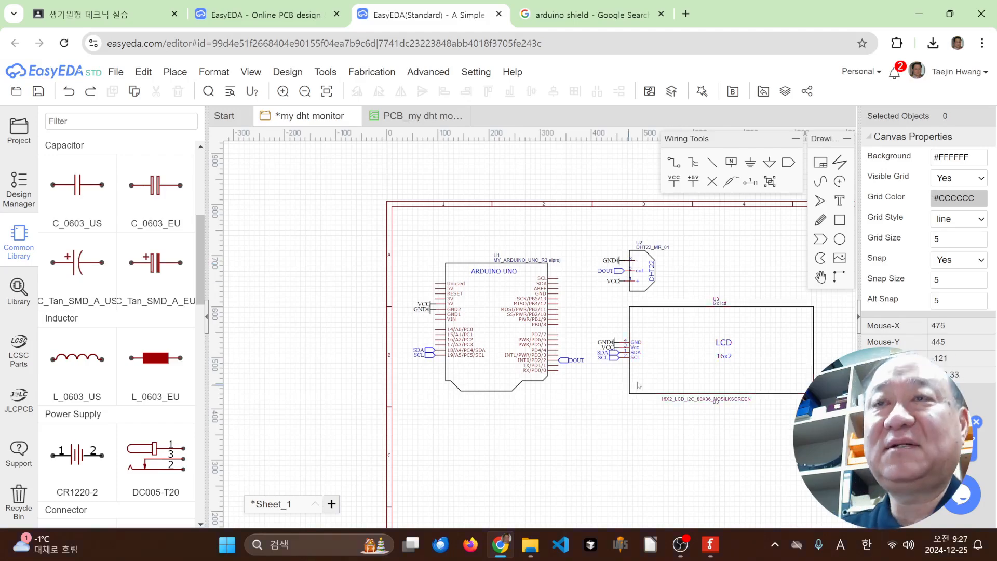
# Compare the SDA net port labels at the LCD and at the Arduino
pyautogui.scroll(2, 618, 406)
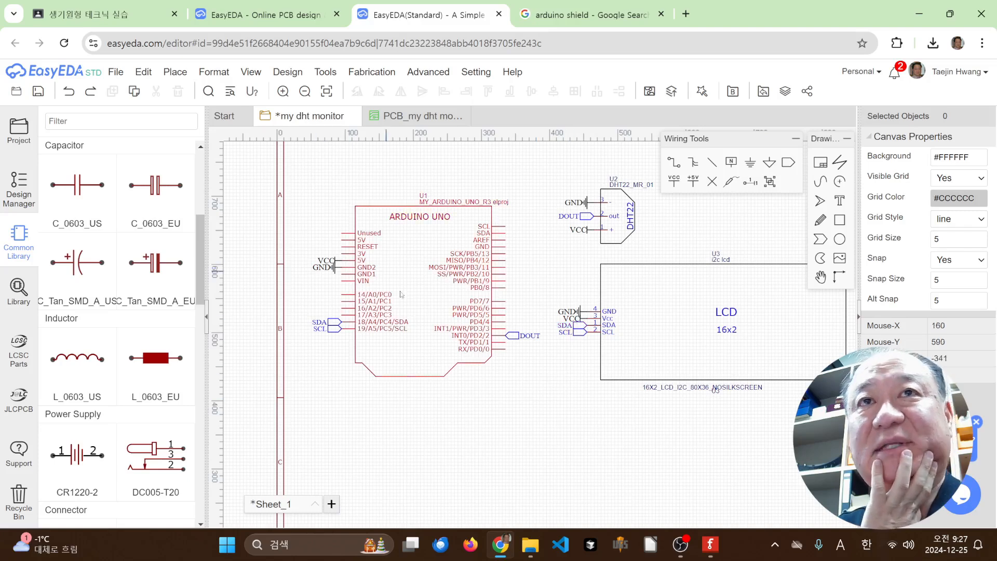
pyautogui.click(569, 326)
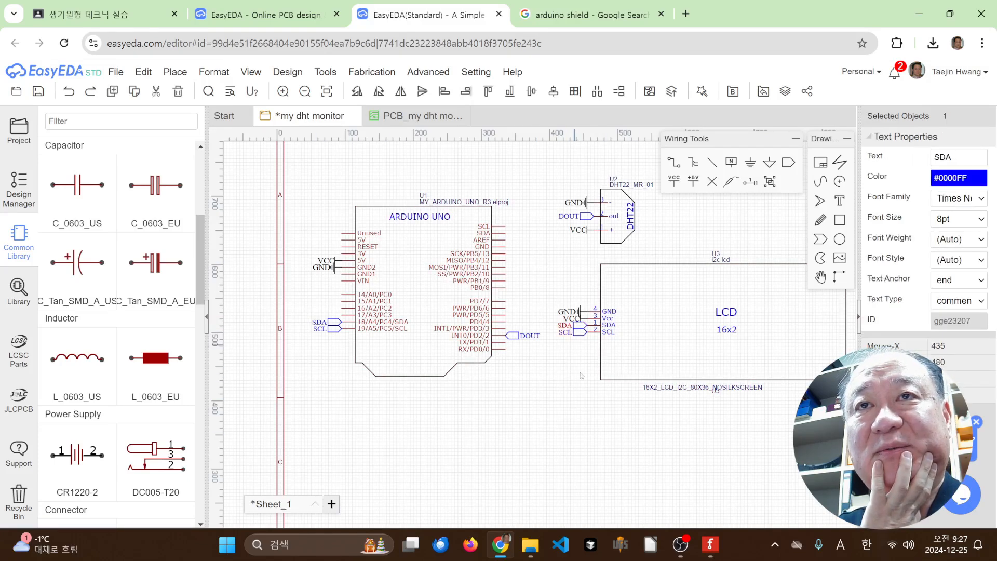
pyautogui.click(317, 324)
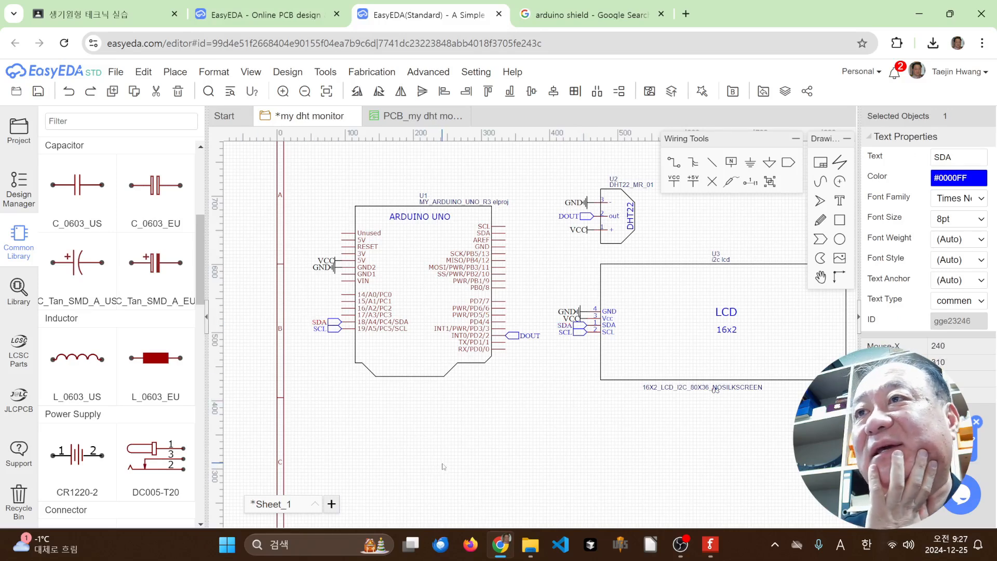
pyautogui.click(493, 429)
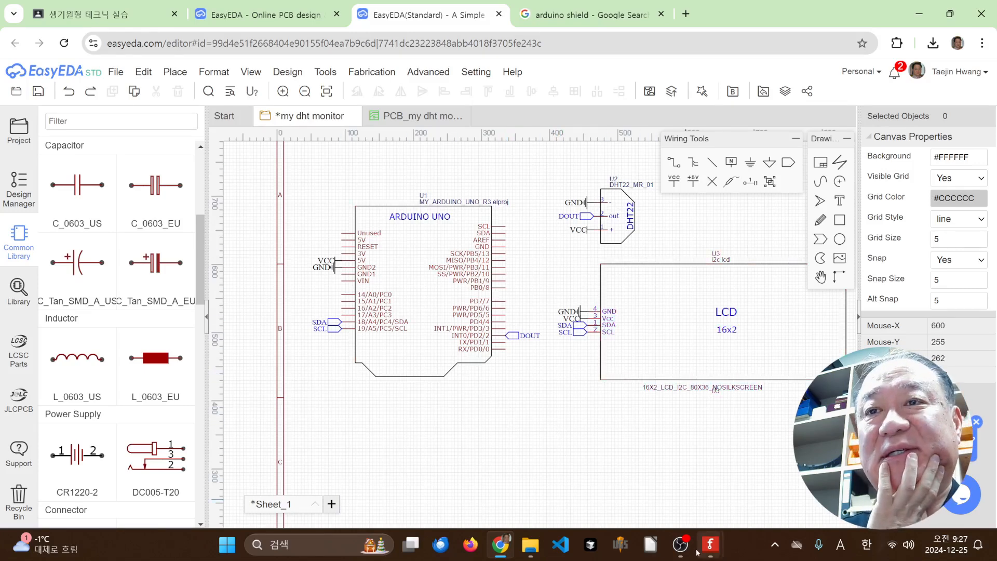
# Review the breadboard wiring and PCB layout of testpcb01 in Fritzing, and return to the EasyEDA schematic
pyautogui.moveTo(711, 550)
pyautogui.click(740, 493)
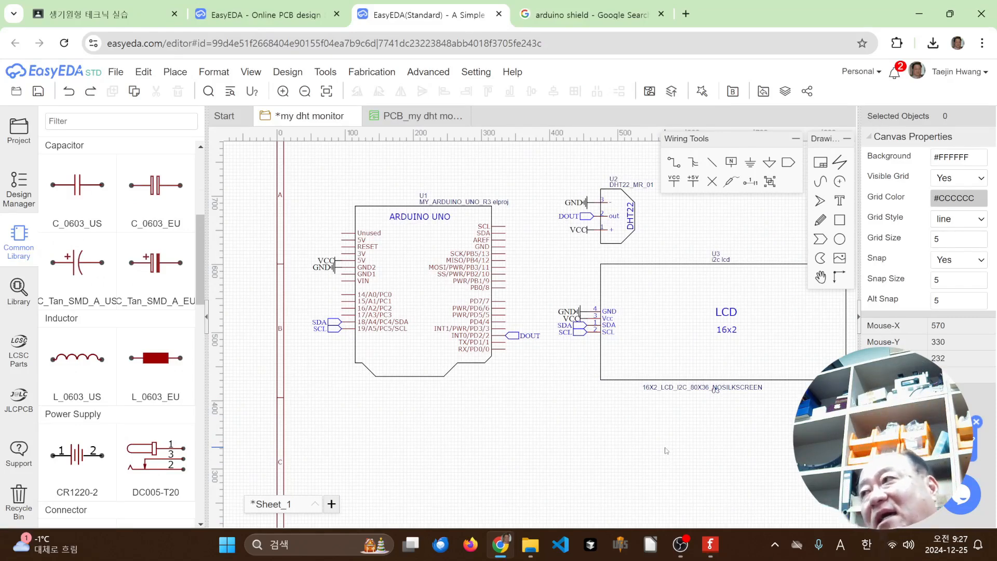
pyautogui.moveTo(710, 544)
pyautogui.click(733, 494)
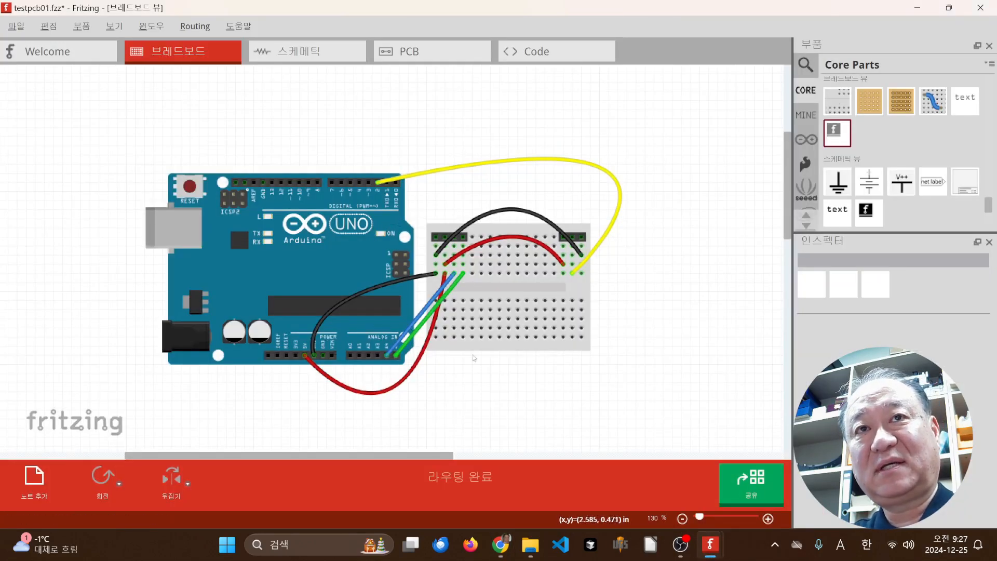
pyautogui.click(428, 48)
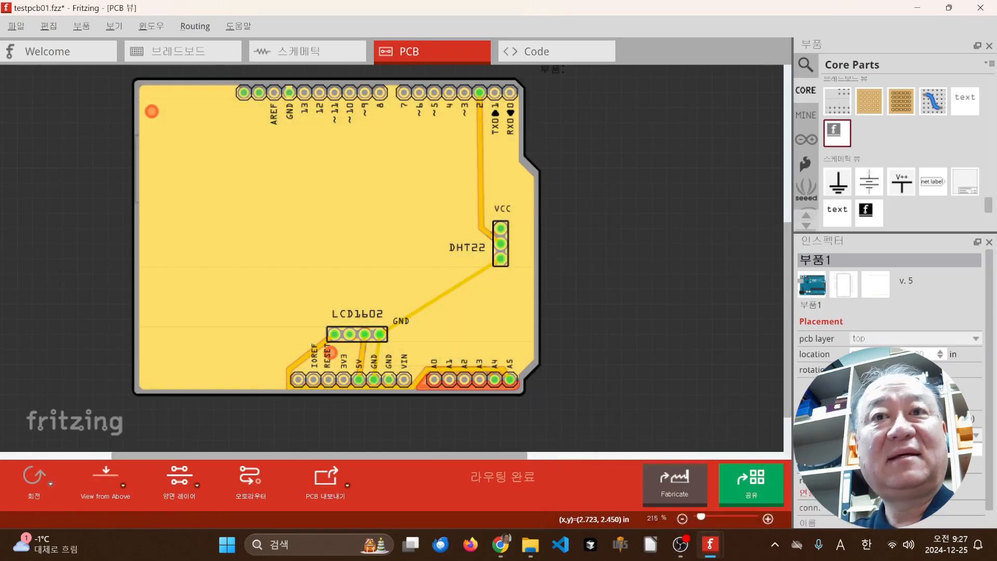
pyautogui.click(500, 544)
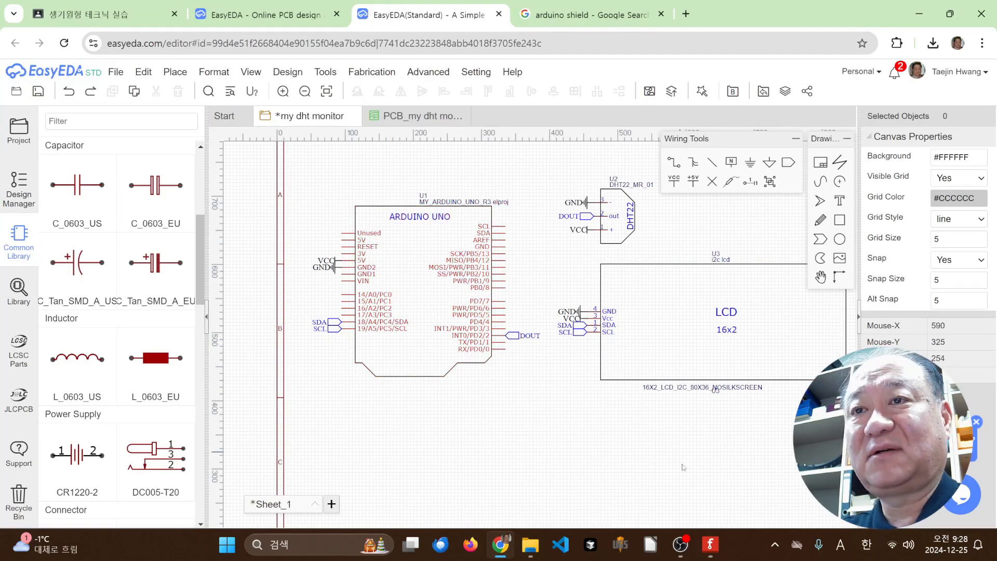
# Switch to Fritzing and open the schematic view of testpcb01
pyautogui.moveTo(719, 548)
pyautogui.click(781, 514)
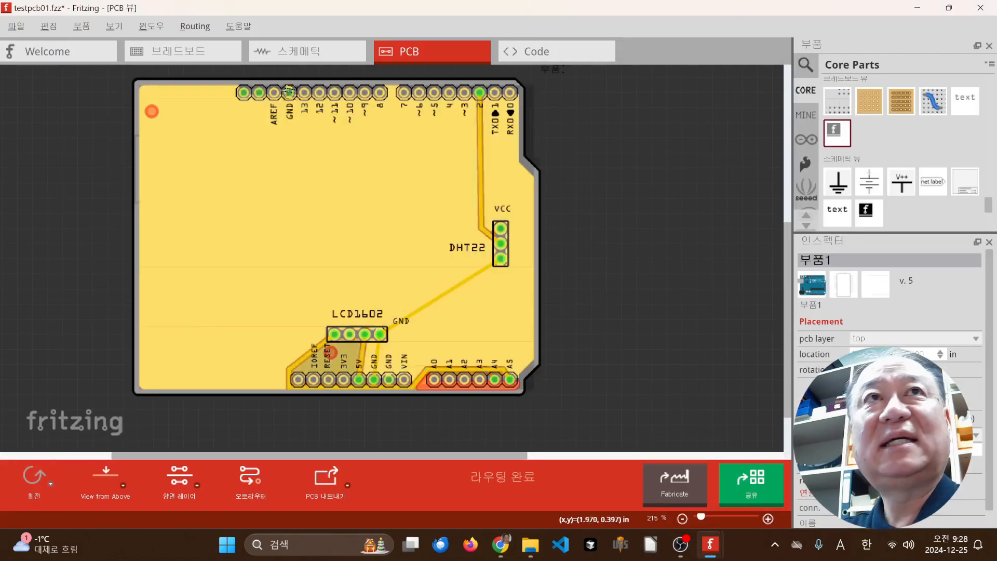
pyautogui.click(292, 58)
pyautogui.keyDown('ctrl'); pyautogui.scroll(-2, 493, 254); pyautogui.keyUp('ctrl')
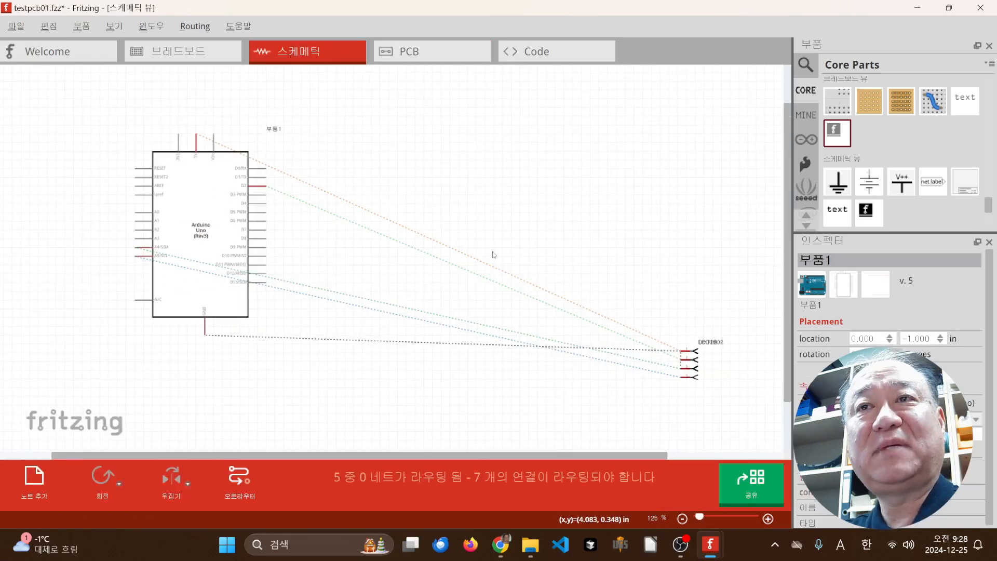
pyautogui.keyDown('ctrl'); pyautogui.scroll(1, 493, 255); pyautogui.keyUp('ctrl')
pyautogui.keyDown('ctrl'); pyautogui.scroll(-2, 493, 255); pyautogui.keyUp('ctrl')
pyautogui.keyDown('ctrl'); pyautogui.scroll(1, 493, 254); pyautogui.keyUp('ctrl')
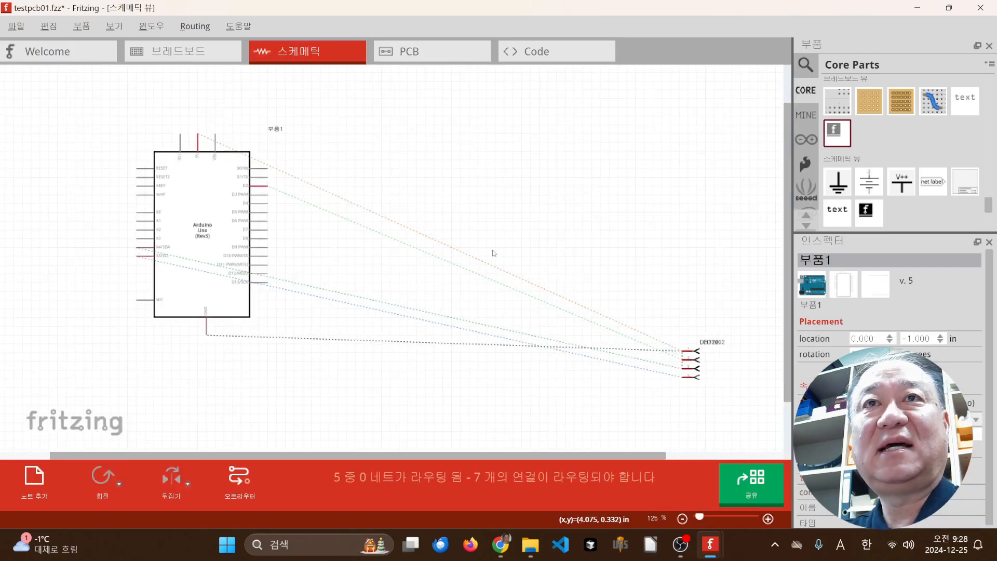
# Separate the overlapping DHT22 and LCD1602 headers and place them near the Arduino Uno, with DHT22 above LCD1602
pyautogui.moveTo(696, 369); pyautogui.dragTo(432, 198)
pyautogui.moveTo(690, 369)
pyautogui.mouseDown()
pyautogui.moveTo(385, 286)
pyautogui.moveTo(383, 272)
pyautogui.mouseUp()
pyautogui.moveTo(700, 372); pyautogui.dragTo(434, 263)
pyautogui.click(639, 318)
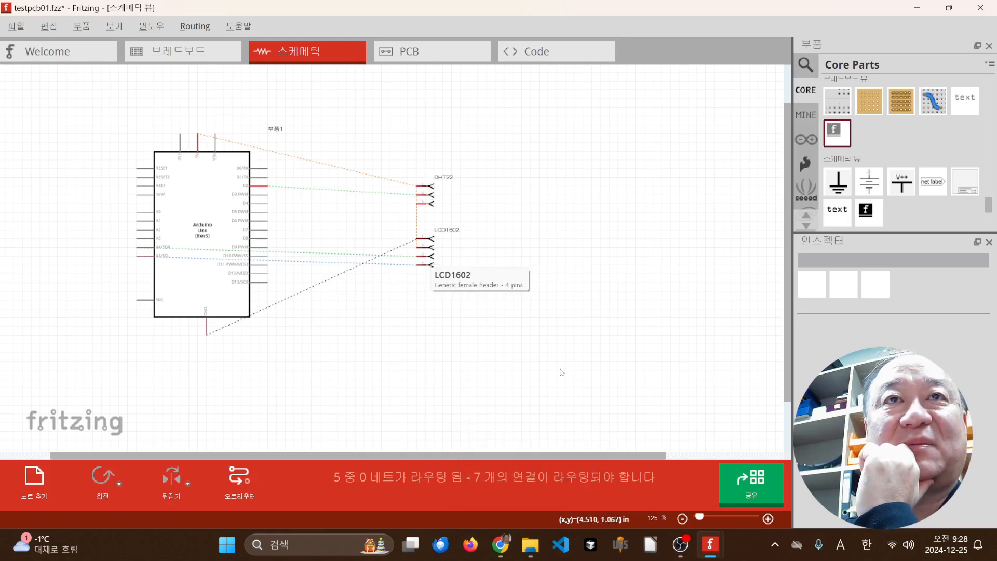
# Switch to EasyEDA, save the schematic, and update the PCB with its component and net changes, skipping the net check and leaving the design rules unedited
pyautogui.click(500, 544)
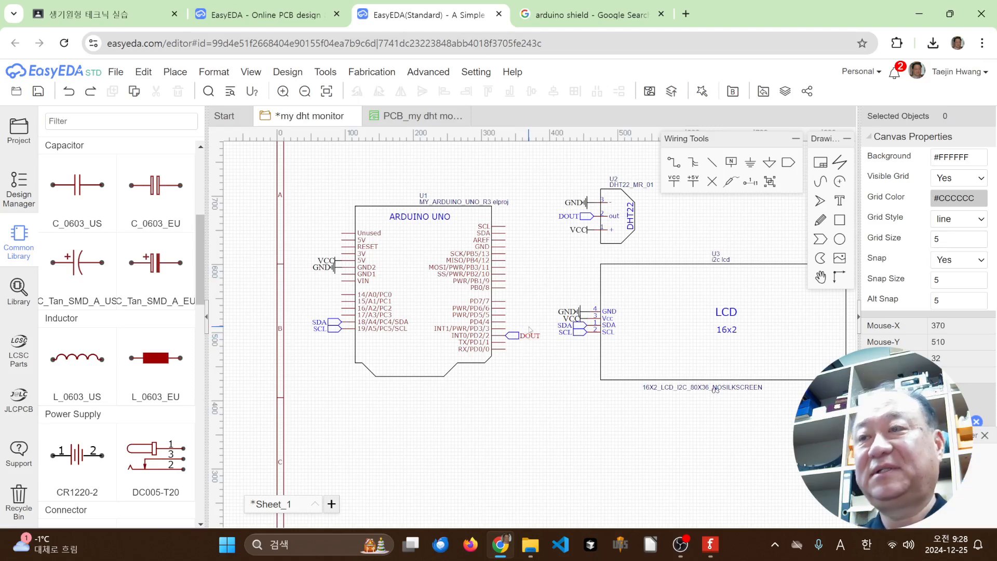
pyautogui.hotkey('ctrl', 's')
pyautogui.click(285, 71)
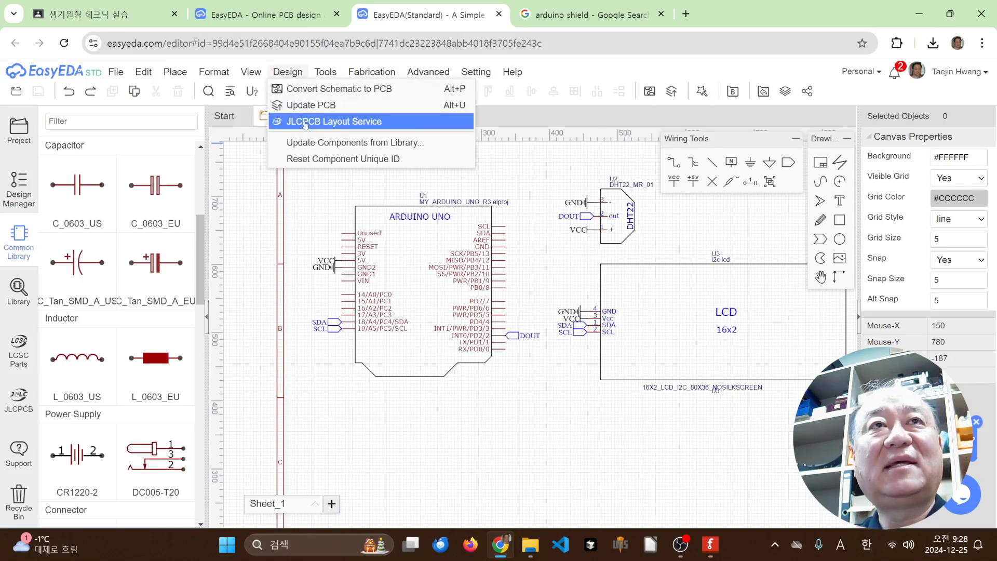
pyautogui.click(312, 106)
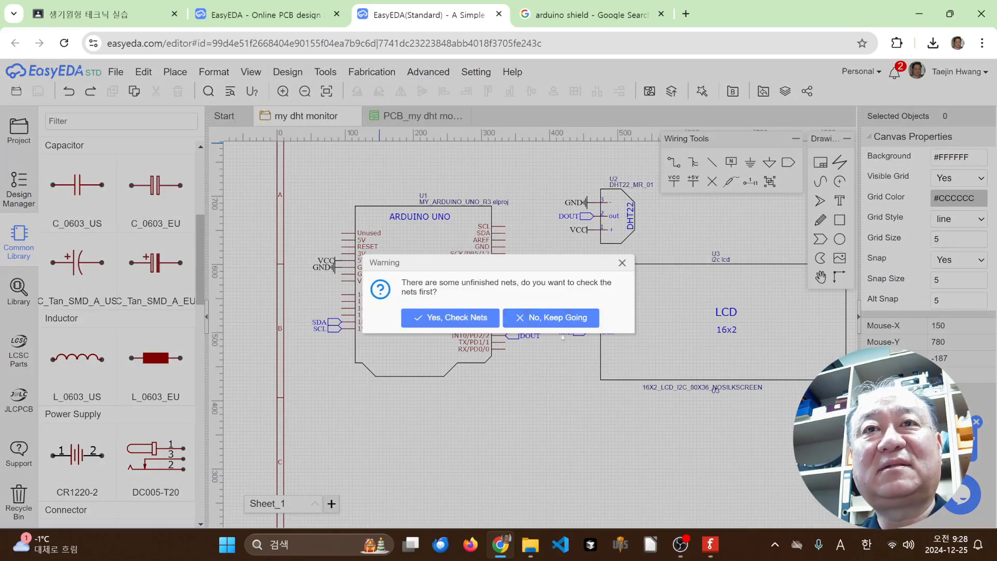
pyautogui.click(558, 319)
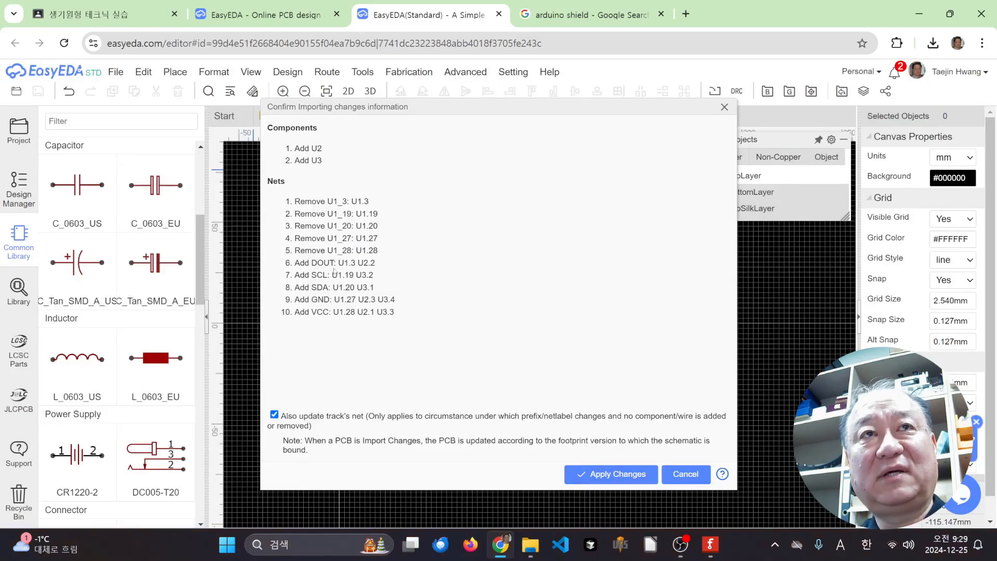
pyautogui.click(619, 475)
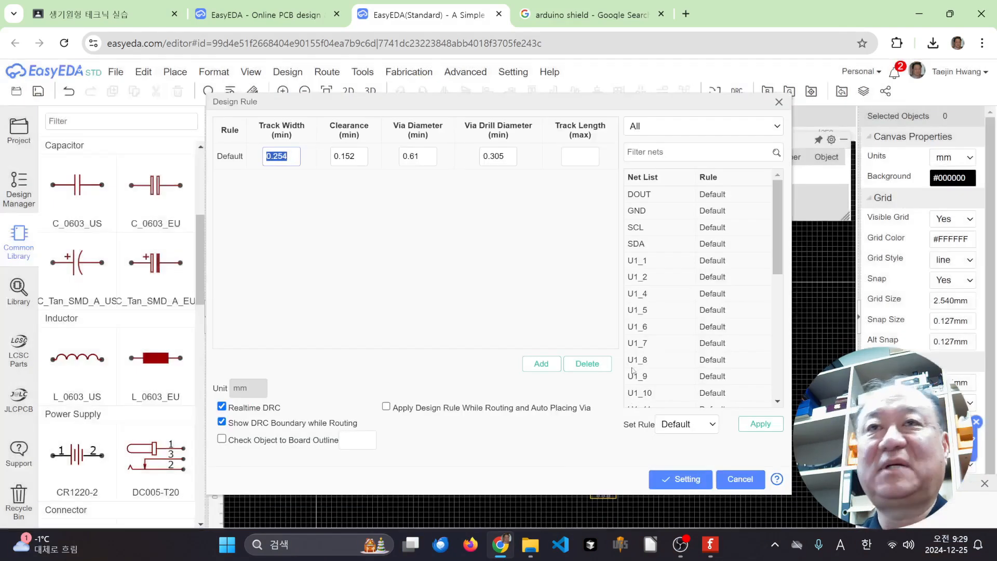
pyautogui.click(739, 481)
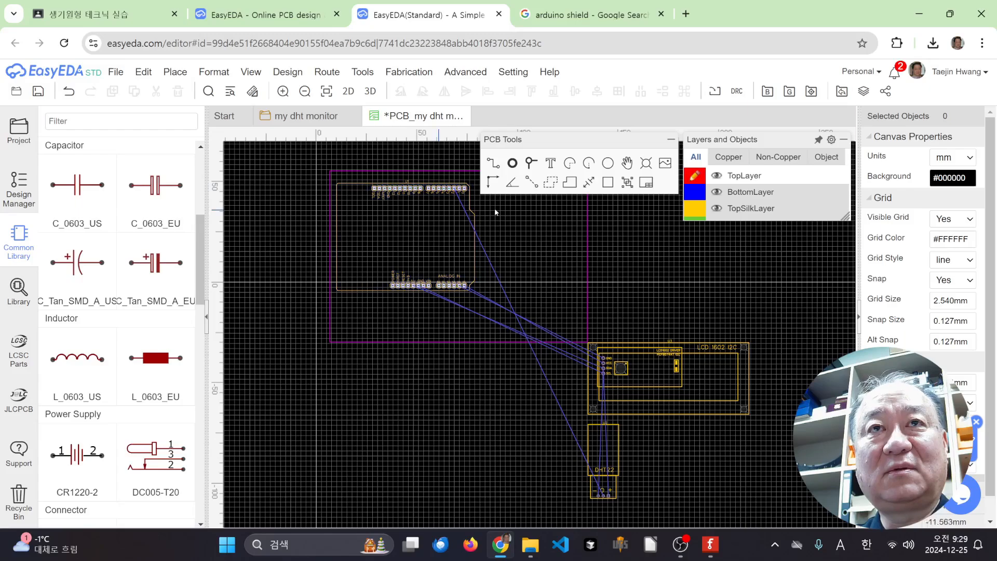
# Move the DHT22 footprint to the upper-left corner of the Arduino outline and the LCD 1602 I2C footprint across the outline
pyautogui.scroll(2, 589, 270)
pyautogui.scroll(-4, 571, 301)
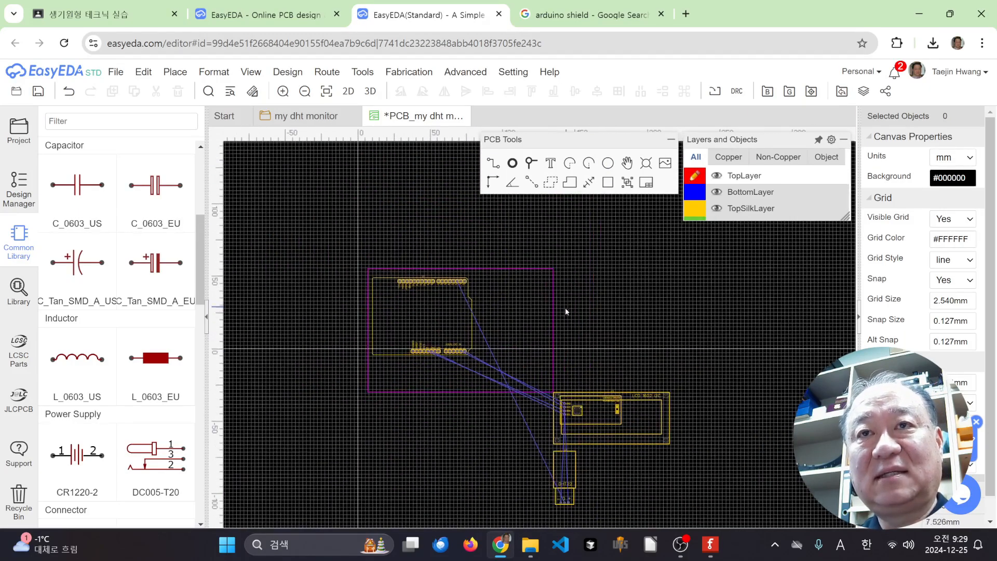
pyautogui.scroll(3, 459, 325)
pyautogui.scroll(-2, 459, 325)
pyautogui.moveTo(670, 335); pyautogui.dragTo(701, 308, button='right')
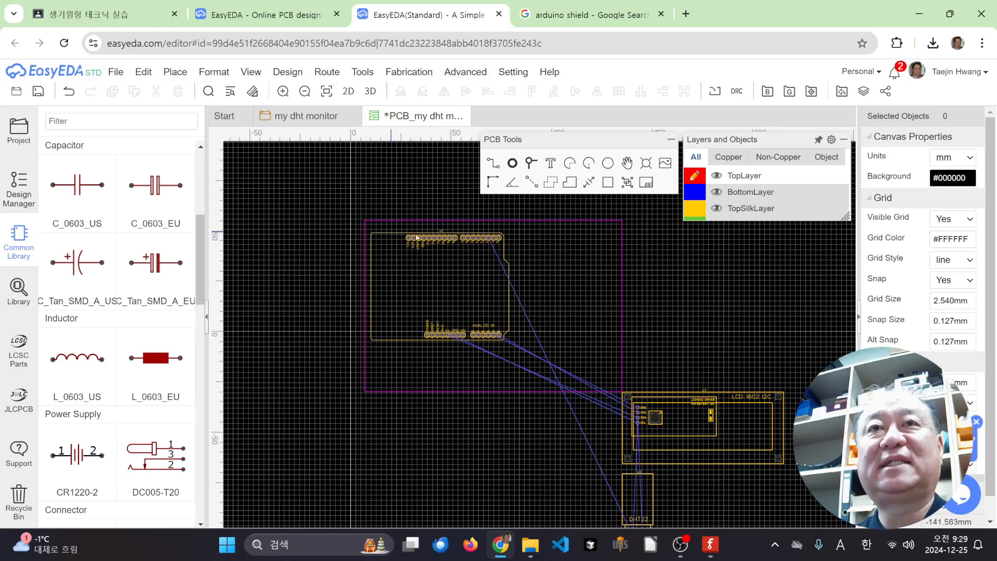
pyautogui.moveTo(650, 486); pyautogui.dragTo(407, 210)
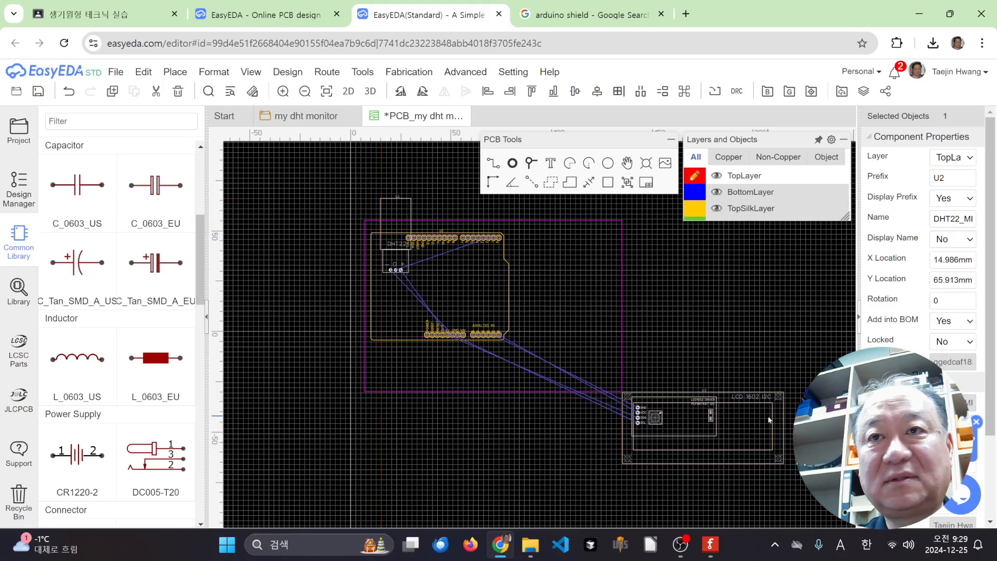
pyautogui.moveTo(750, 432); pyautogui.dragTo(500, 291)
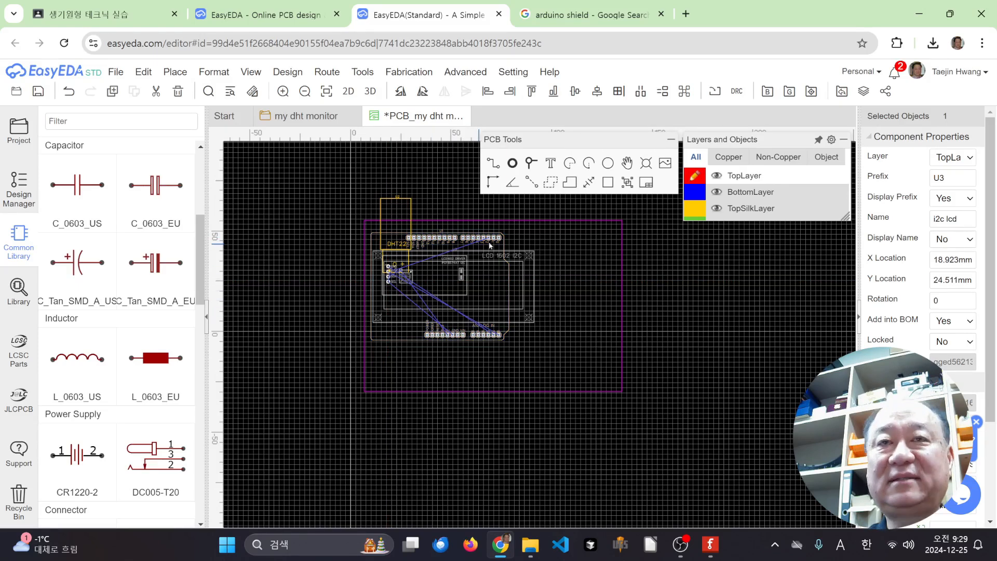
pyautogui.click(644, 279)
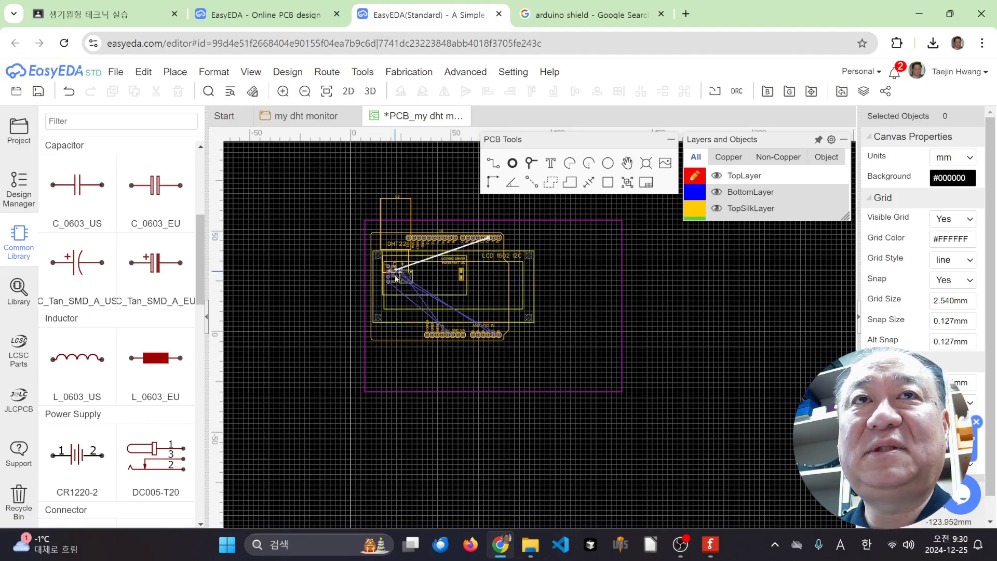
# Move the LCD 1602 footprint below the Arduino outline and the DHT22 footprint inside its right edge
pyautogui.moveTo(521, 289); pyautogui.dragTo(620, 283)
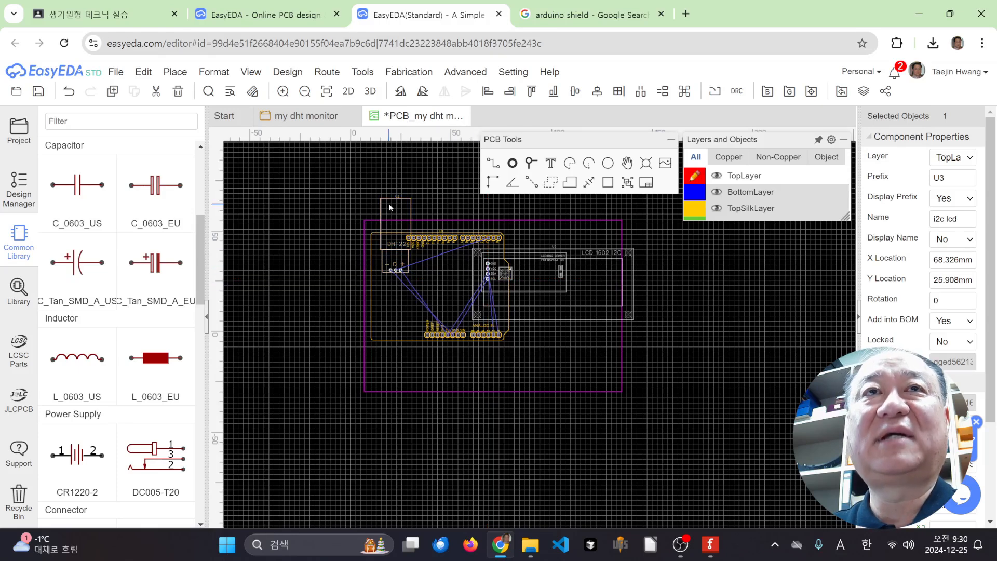
pyautogui.moveTo(565, 287); pyautogui.dragTo(459, 413)
pyautogui.moveTo(390, 205); pyautogui.dragTo(481, 233)
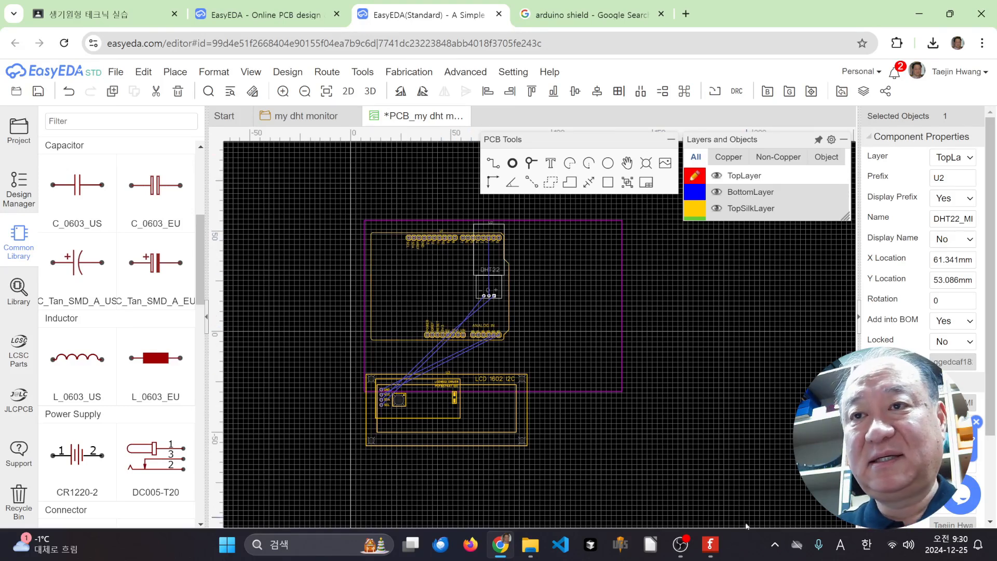
# Switch to Fritzing, review the DHT22 and LCD1602 header placement in the PCB view, and return to EasyEDA
pyautogui.click(764, 473)
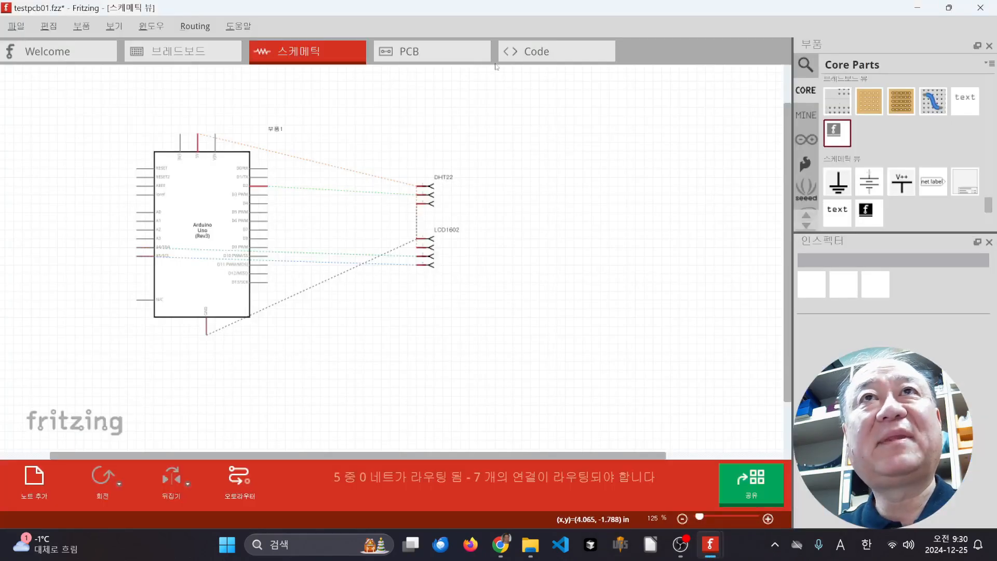
pyautogui.click(426, 54)
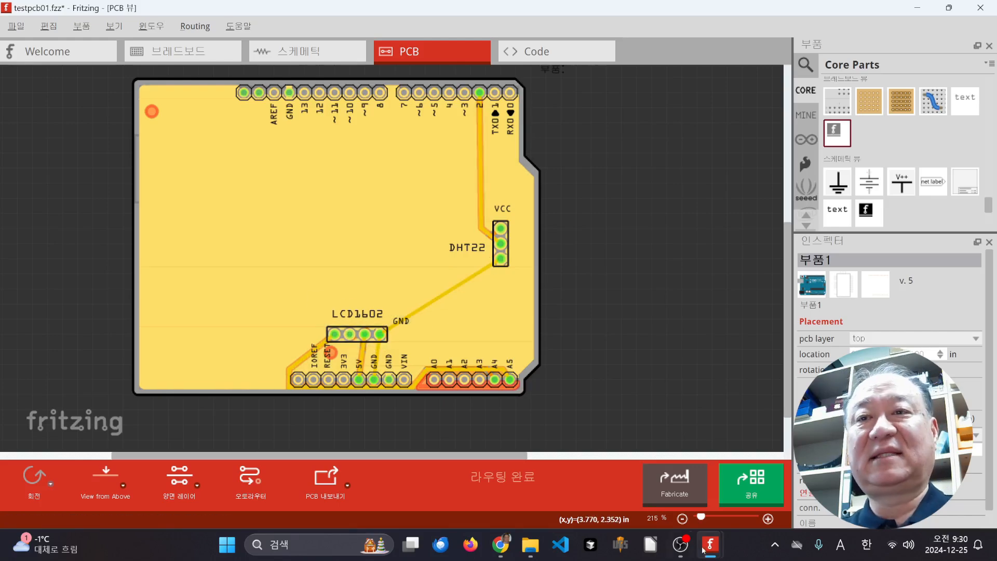
pyautogui.click(500, 544)
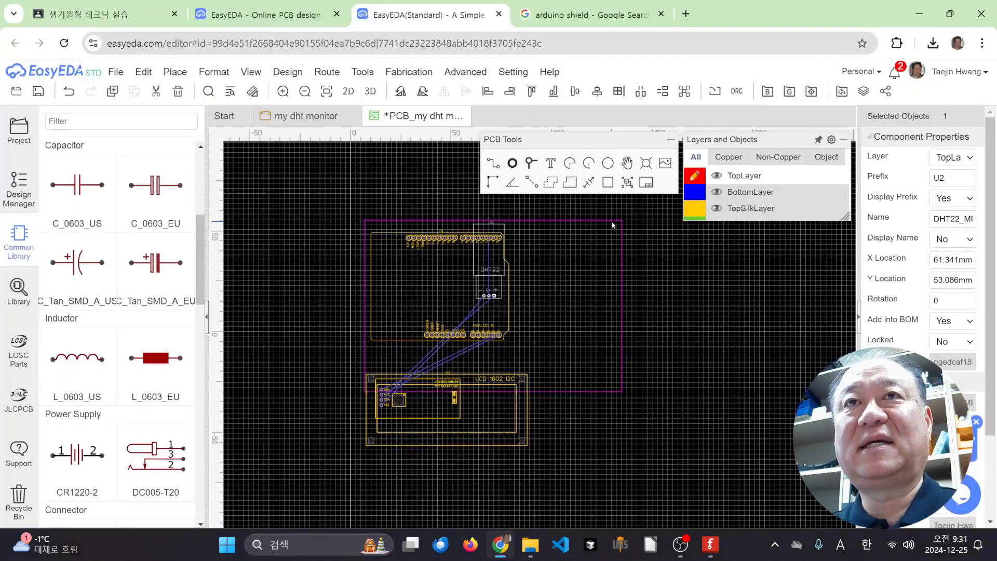
# Rotate the DHT22 footprint three quarter turns and place it across the Arduino outline's right edge, with its pins inside the outline
pyautogui.click(497, 256)
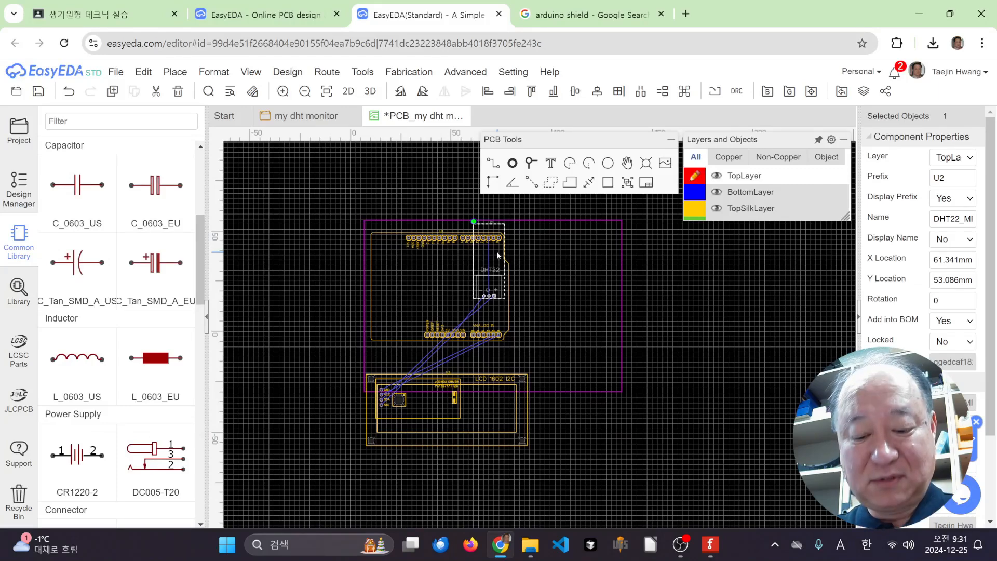
pyautogui.press('space')
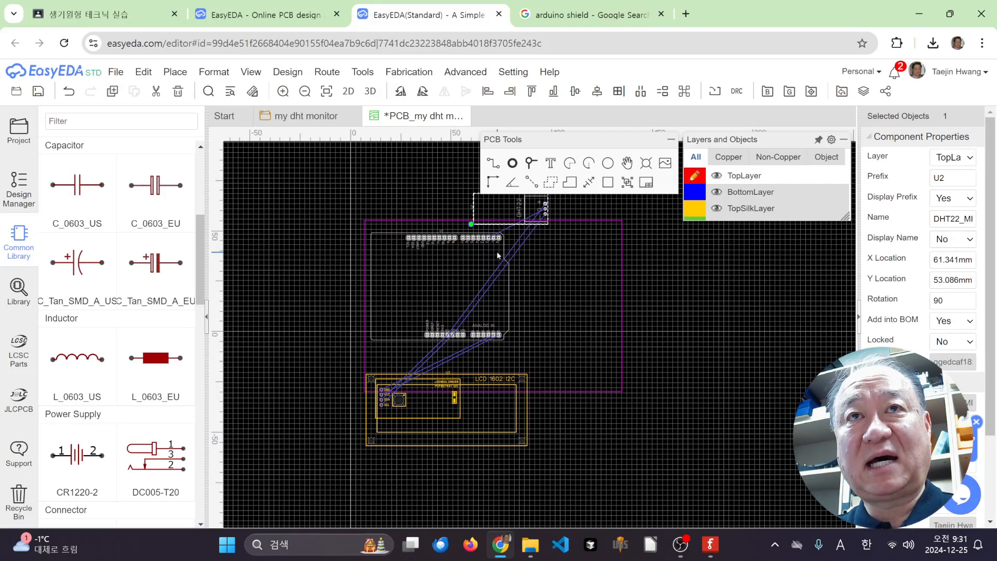
pyautogui.press('space')
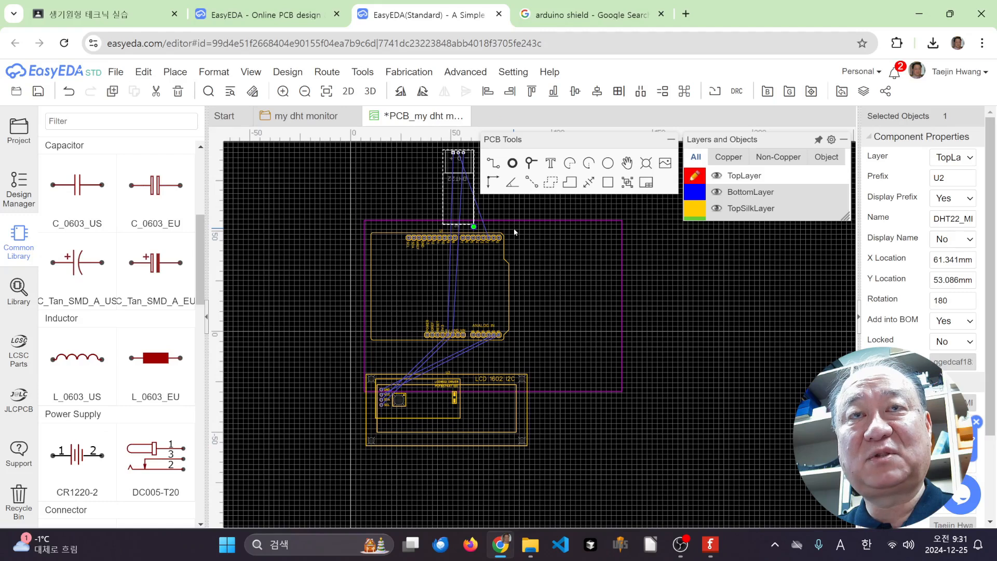
pyautogui.press('space')
pyautogui.moveTo(513, 229); pyautogui.dragTo(555, 301)
# Move the LCD 1602 footprint over the lower half of the Arduino outline and save the PCB
pyautogui.moveTo(497, 412); pyautogui.dragTo(528, 318)
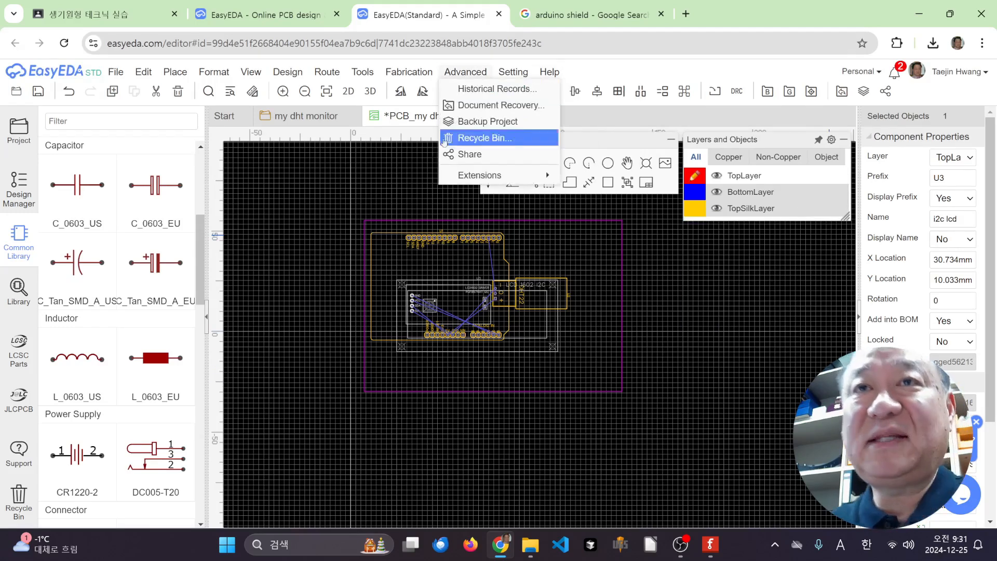
pyautogui.click(702, 343)
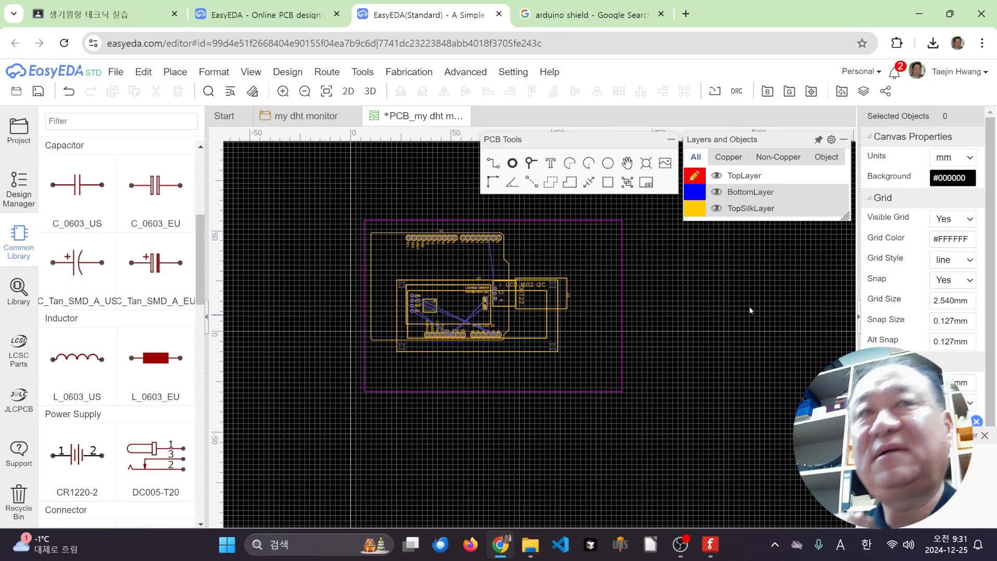
pyautogui.hotkey('ctrl', 's')
# Return to the my dht monitor schematic and delete the i2c lcd component, keeping its net ports and power symbols
pyautogui.click(314, 119)
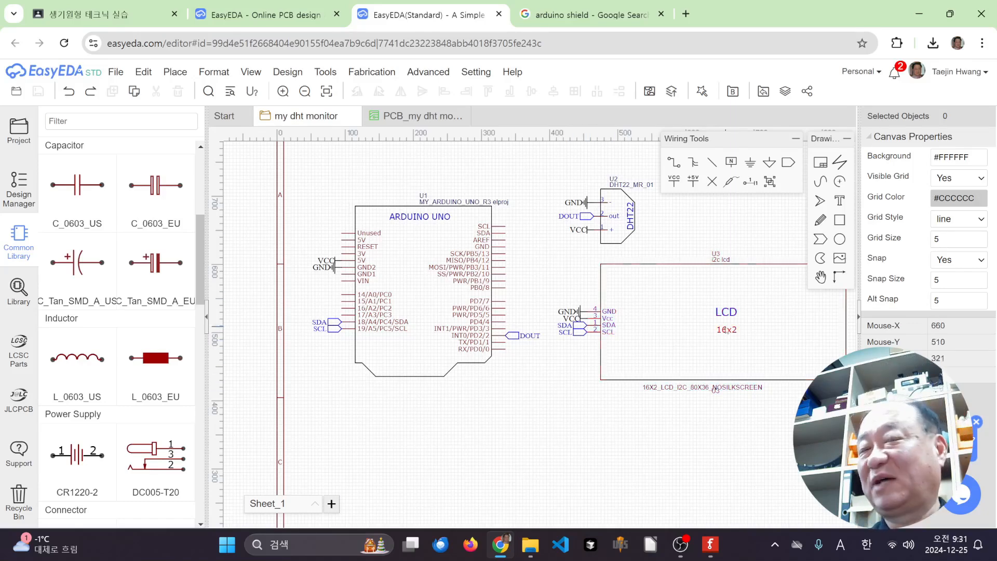
pyautogui.click(700, 352)
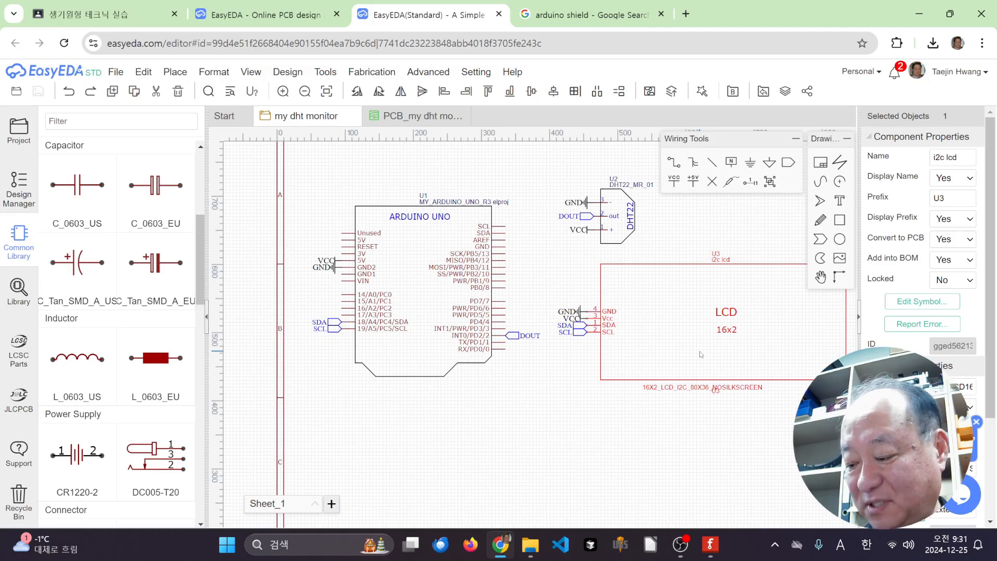
pyautogui.press('Delete')
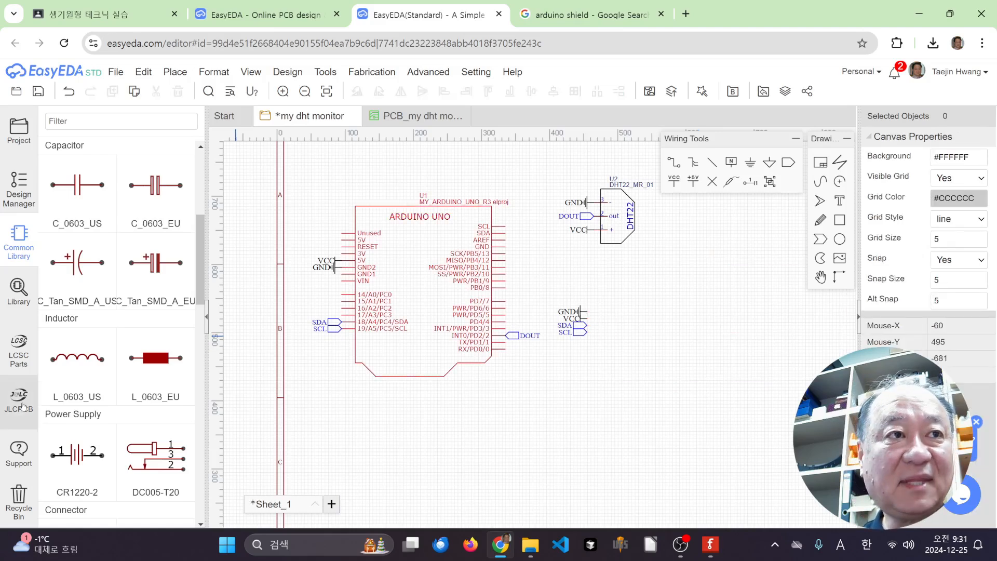
# Open the parts library and preview the user-contributed lcd1602 i2c symbols and footprints to find a replacement LCD
pyautogui.click(19, 288)
pyautogui.click(512, 72)
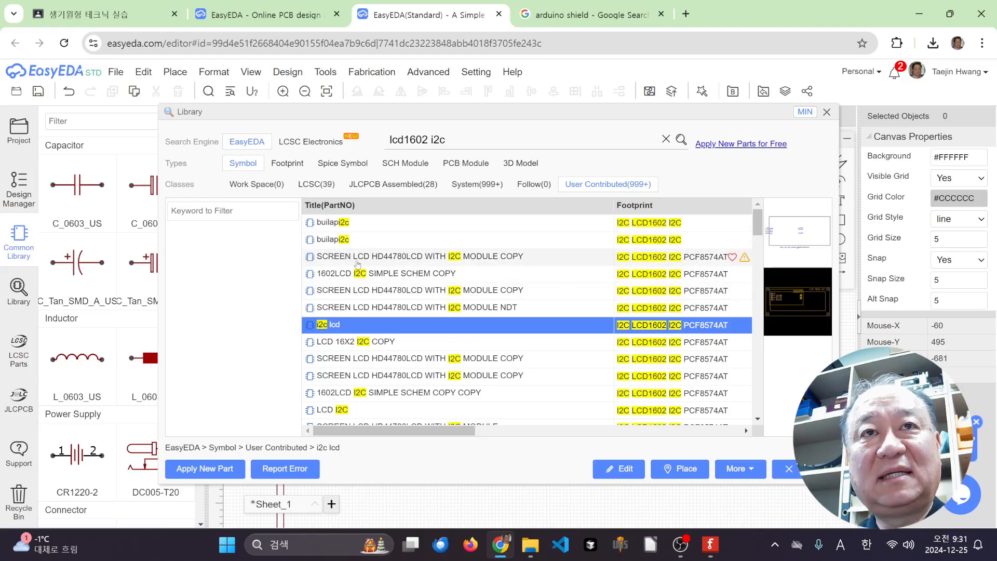
pyautogui.click(356, 262)
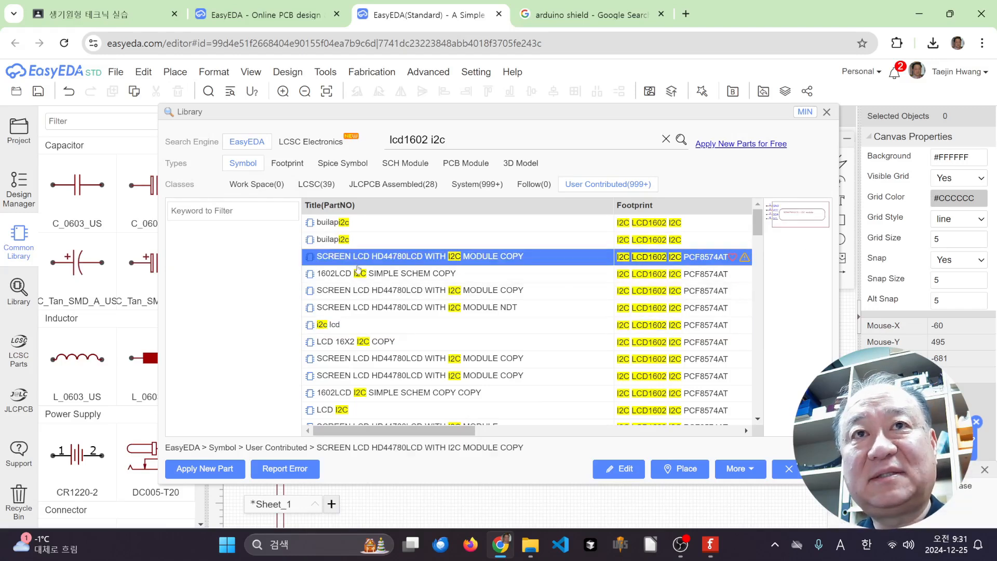
pyautogui.click(412, 276)
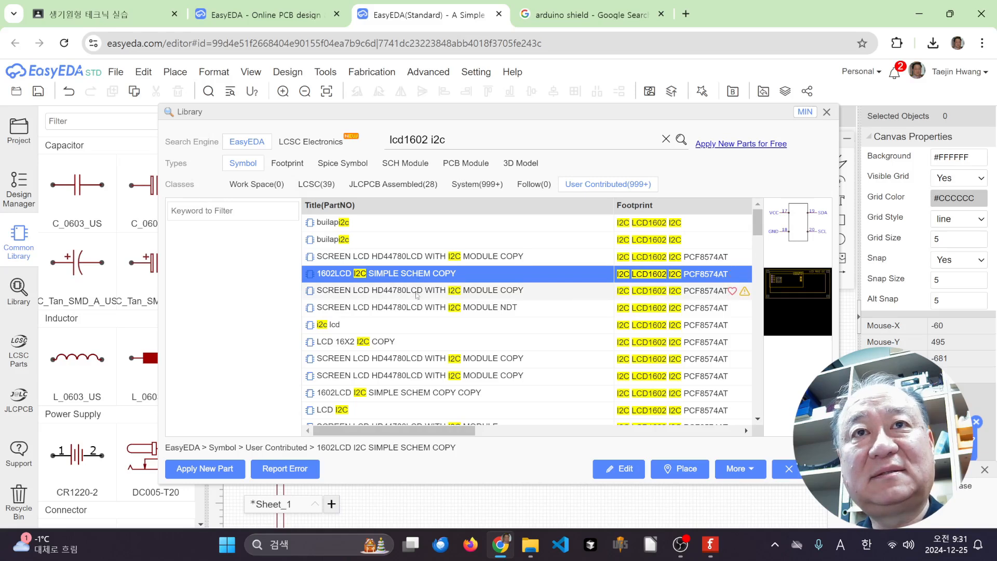
pyautogui.click(417, 293)
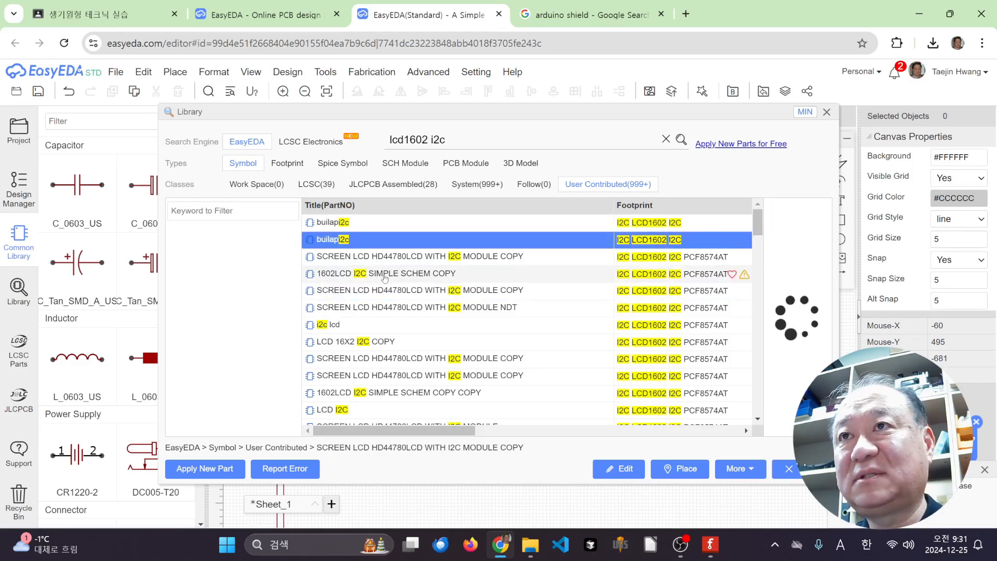
pyautogui.click(384, 275)
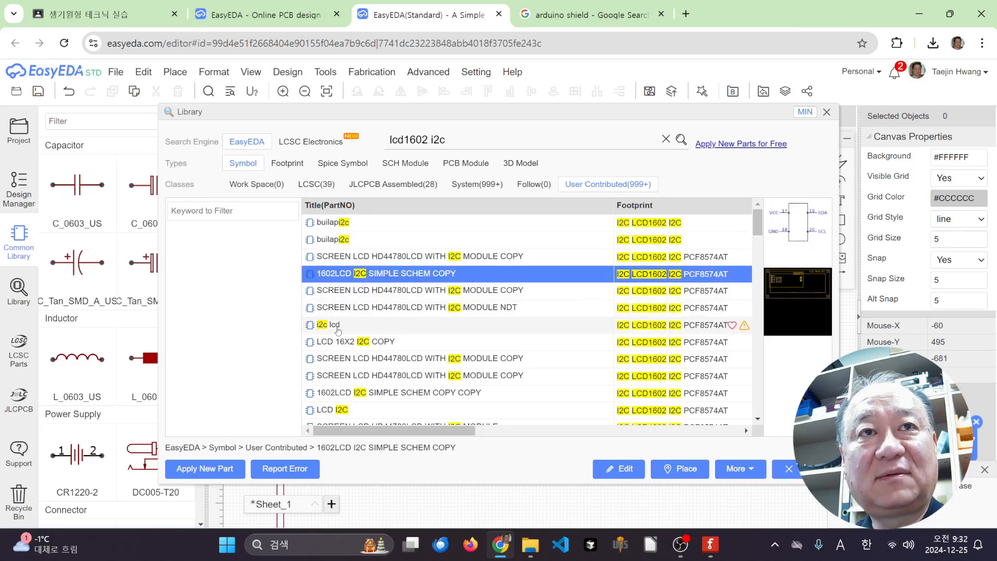
pyautogui.click(338, 326)
pyautogui.click(376, 345)
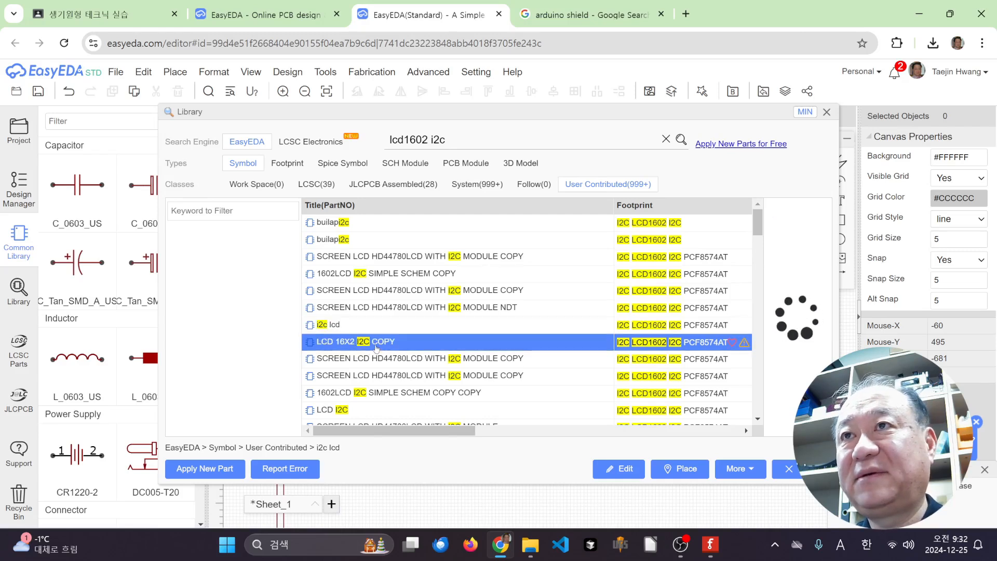
pyautogui.click(413, 363)
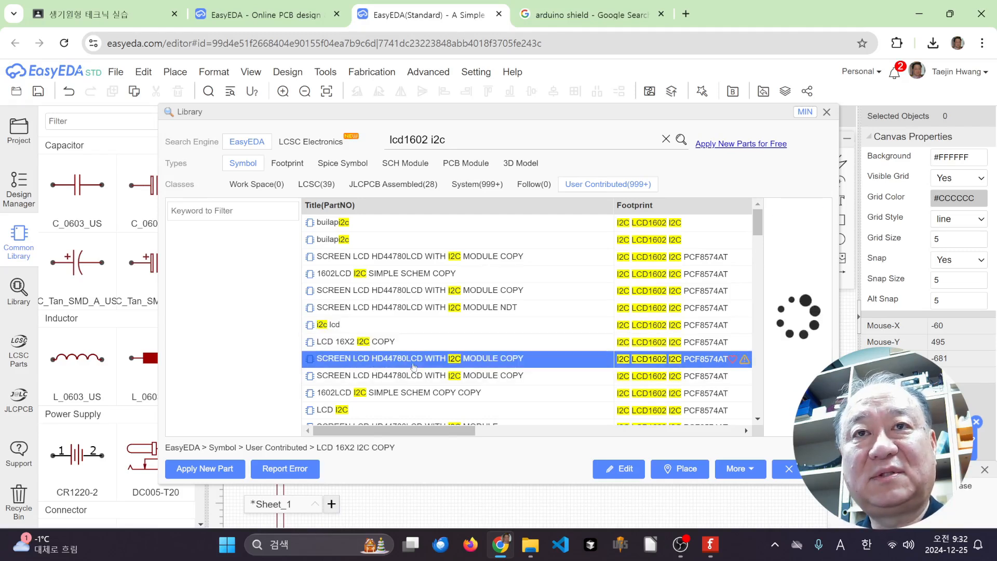
pyautogui.scroll(-2, 435, 327)
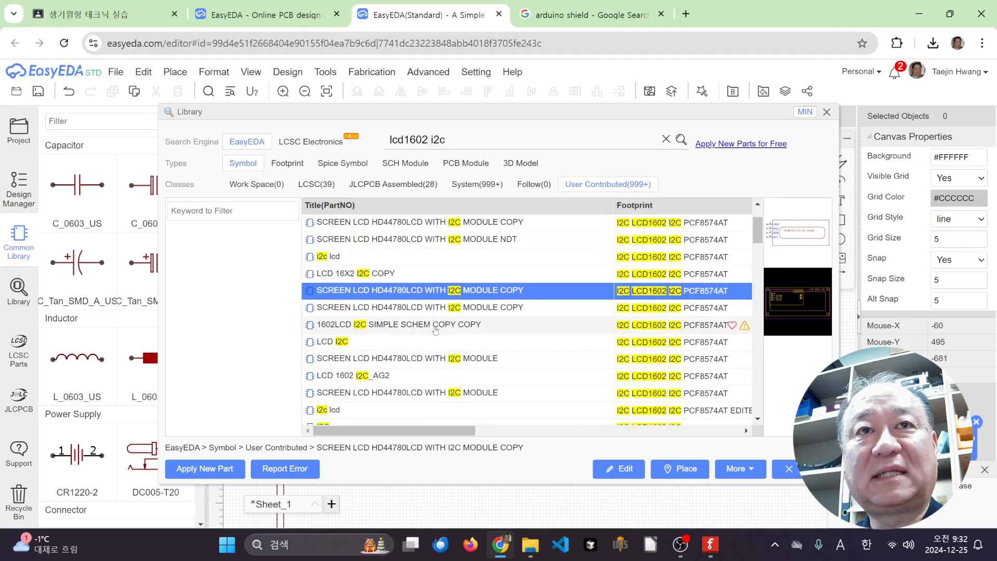
pyautogui.click(435, 327)
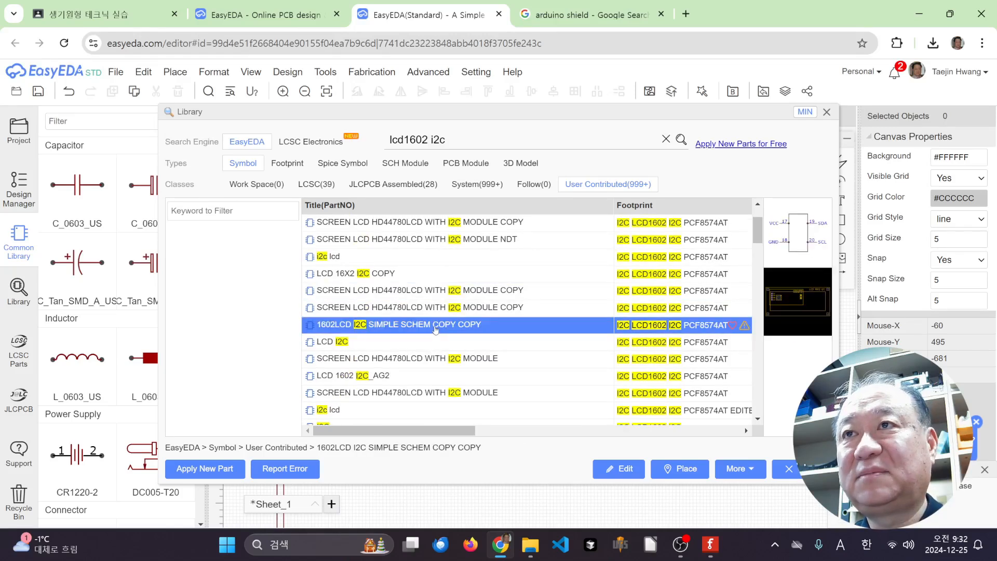
pyautogui.click(435, 309)
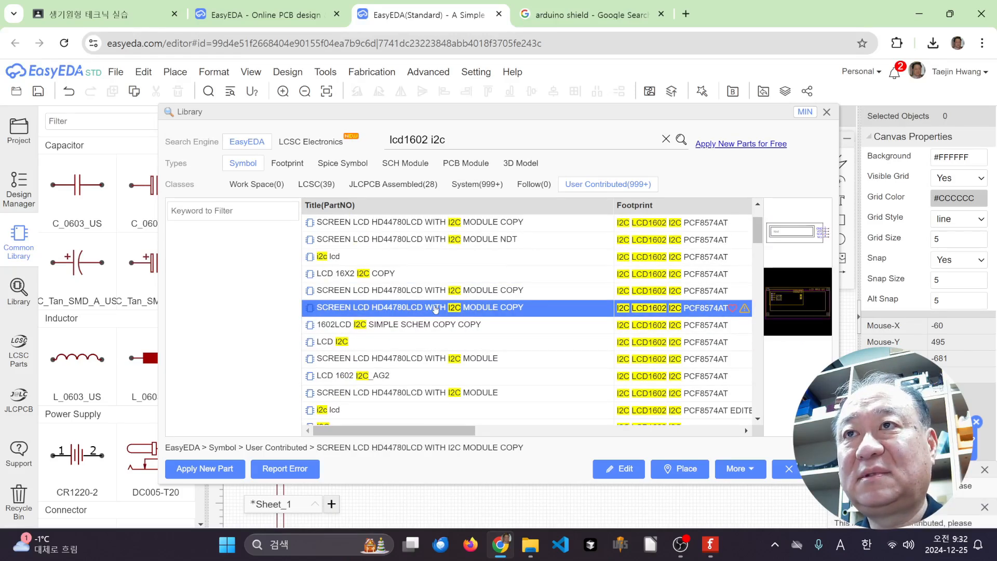
pyautogui.click(327, 341)
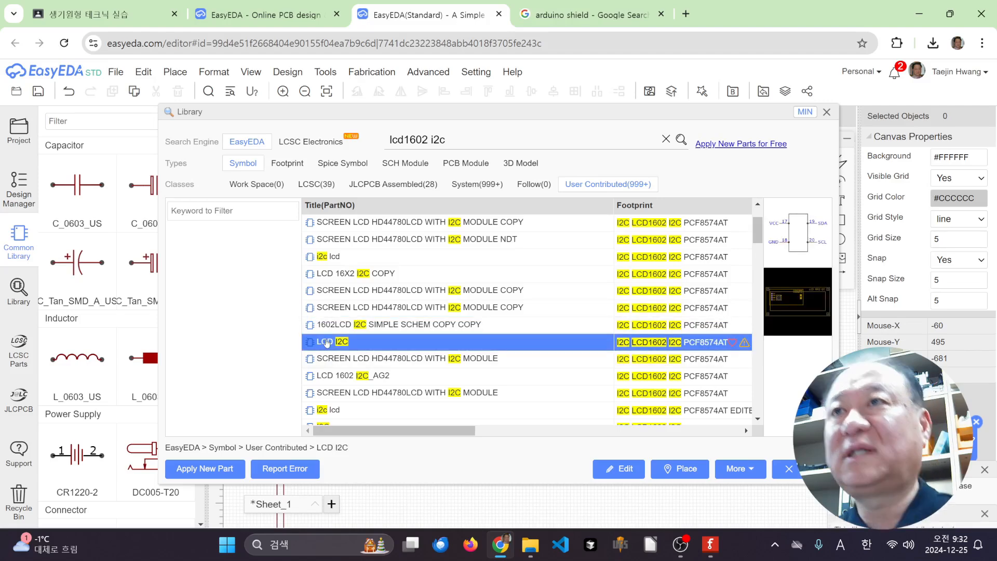
pyautogui.click(364, 359)
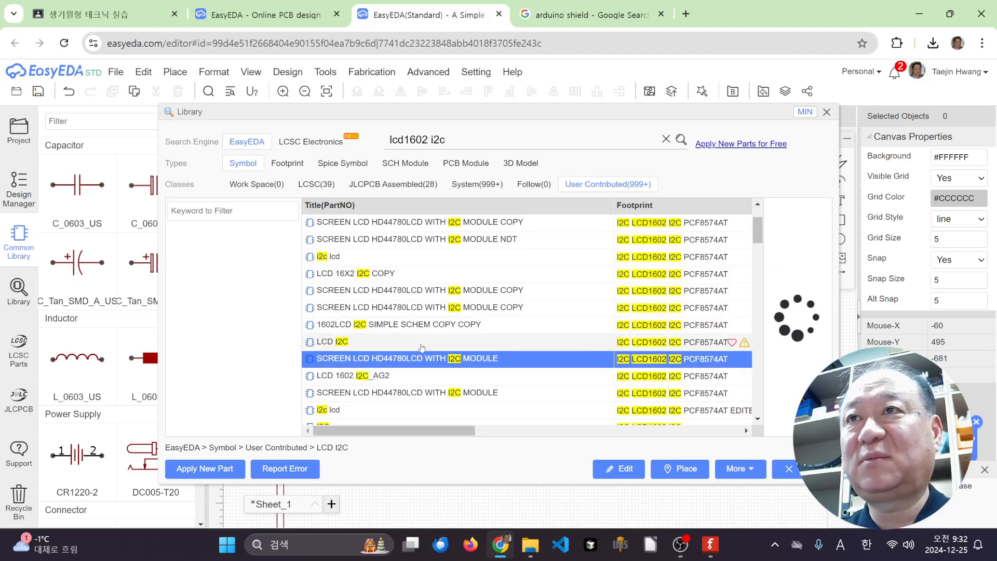
# Examine the symbol and footprint previews further down the list, comparing the LCD 16X2 I2C and HD44780LCD module variants
pyautogui.scroll(-3, 418, 337)
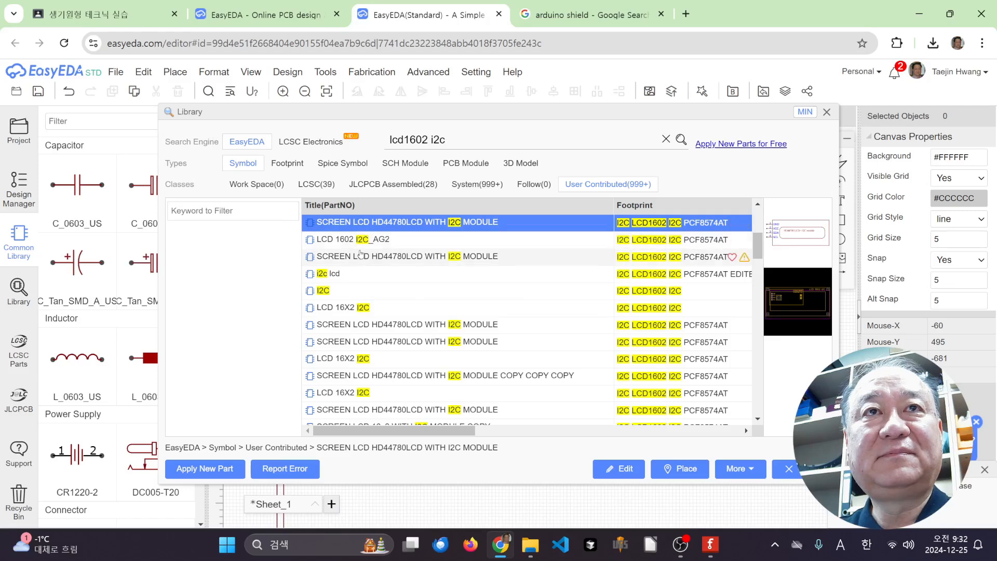
pyautogui.press('Down')
pyautogui.press('Down')
pyautogui.press('Down')
pyautogui.press('Down')
pyautogui.press('Down')
pyautogui.press('Down')
pyautogui.press('Down')
pyautogui.press('Down')
pyautogui.press('Down')
pyautogui.scroll(-2, 418, 341)
pyautogui.press('Down')
pyautogui.press('Down')
pyautogui.press('Down')
pyautogui.press('Down')
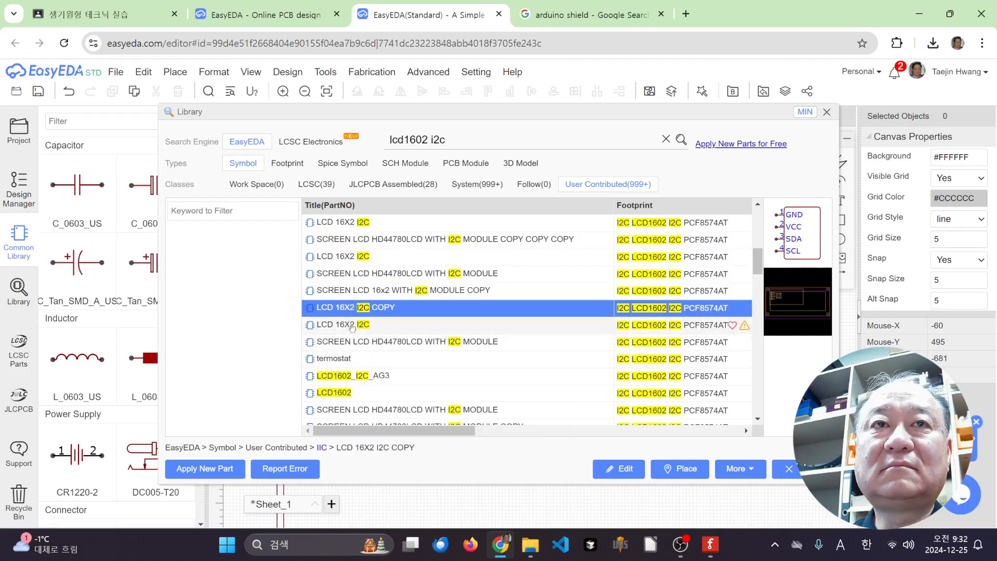
pyautogui.press('Down')
pyautogui.press('Down')
pyautogui.press('Down')
pyautogui.press('Down')
pyautogui.press('Down')
pyautogui.press('Down')
pyautogui.press('Down')
pyautogui.press('Down')
pyautogui.click(357, 359)
pyautogui.scroll(-3, 399, 323)
# Check the LCD1602+I2C variants and select the LCD 16*02 I2C part with the LCD1602I2C footprint
pyautogui.click(374, 290)
pyautogui.click(334, 409)
pyautogui.click(361, 343)
pyautogui.scroll(-1, 369, 317)
pyautogui.click(373, 305)
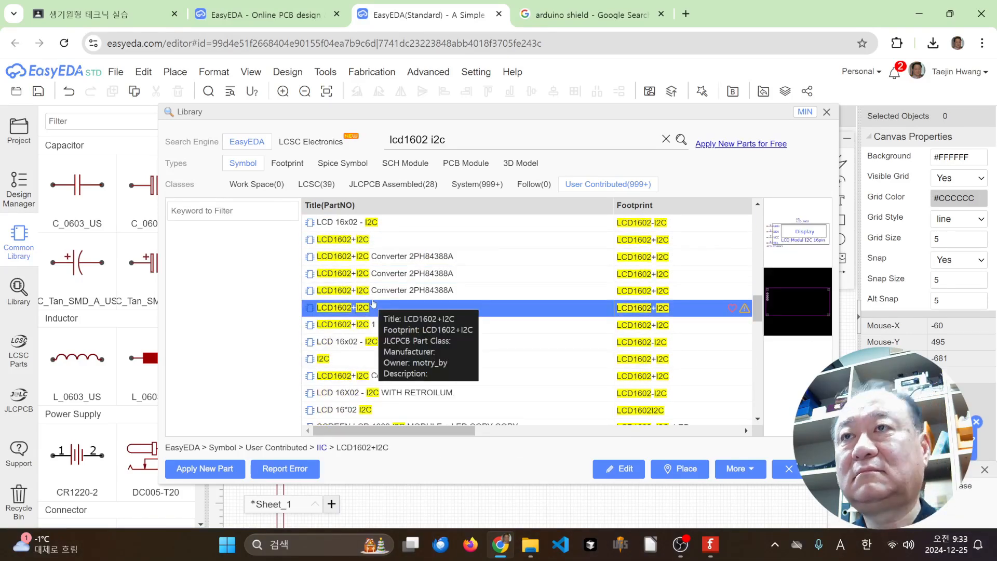
pyautogui.press('Down')
pyautogui.press('Down')
pyautogui.press('Down')
pyautogui.press('Down')
pyautogui.press('Down')
pyautogui.press('Down')
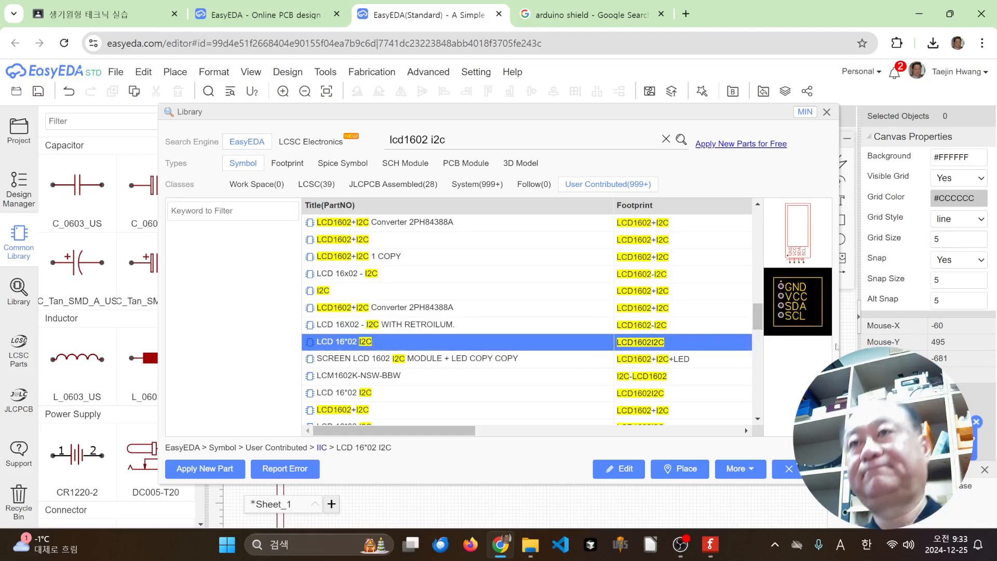
# Place the LCD 16*02 I2C symbol on the schematic beside the loose GND, VCC, SDA and SCL labels
pyautogui.click(679, 469)
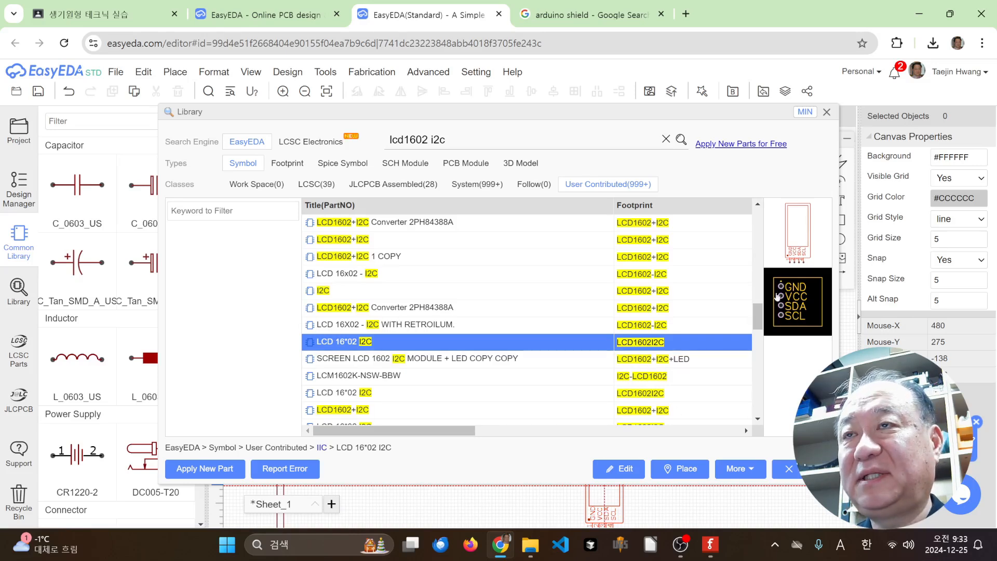
pyautogui.click(679, 468)
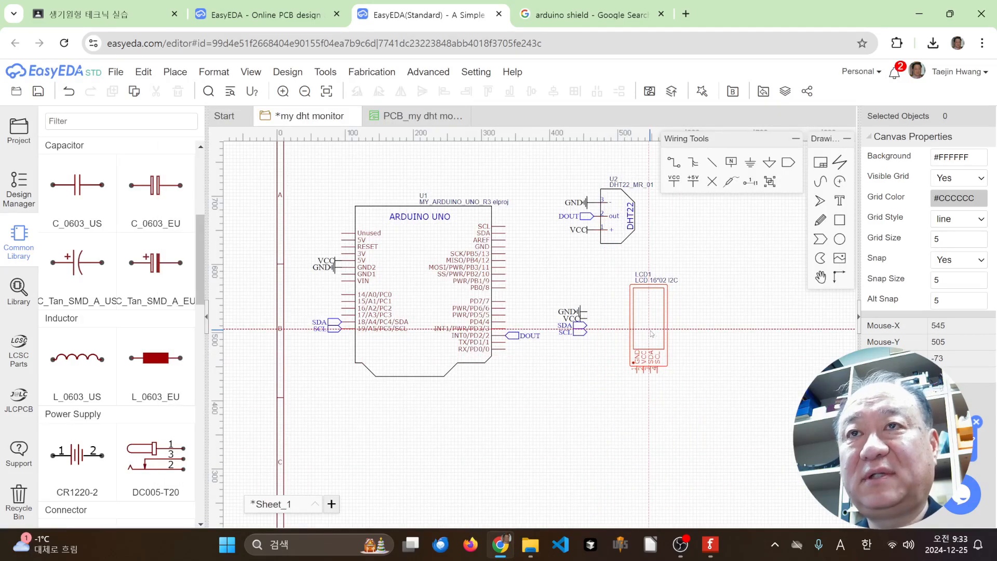
pyautogui.click(651, 333)
pyautogui.press('Escape')
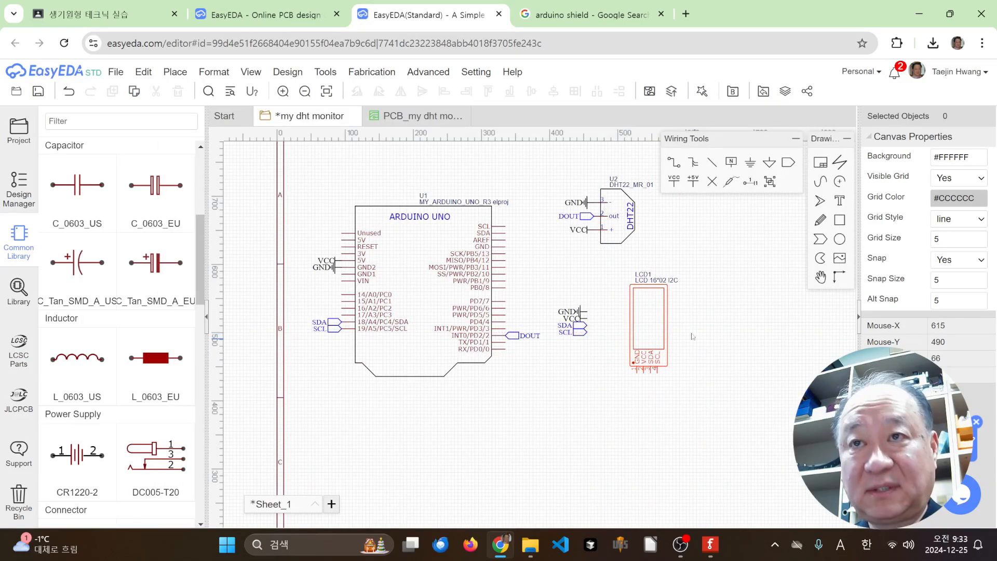
# Rotate the LCD symbol three quarter turns and attach its GND, VCC, SDA and SCL pins to the matching labels
pyautogui.click(659, 318)
pyautogui.press('space')
pyautogui.press('space')
pyautogui.press('space')
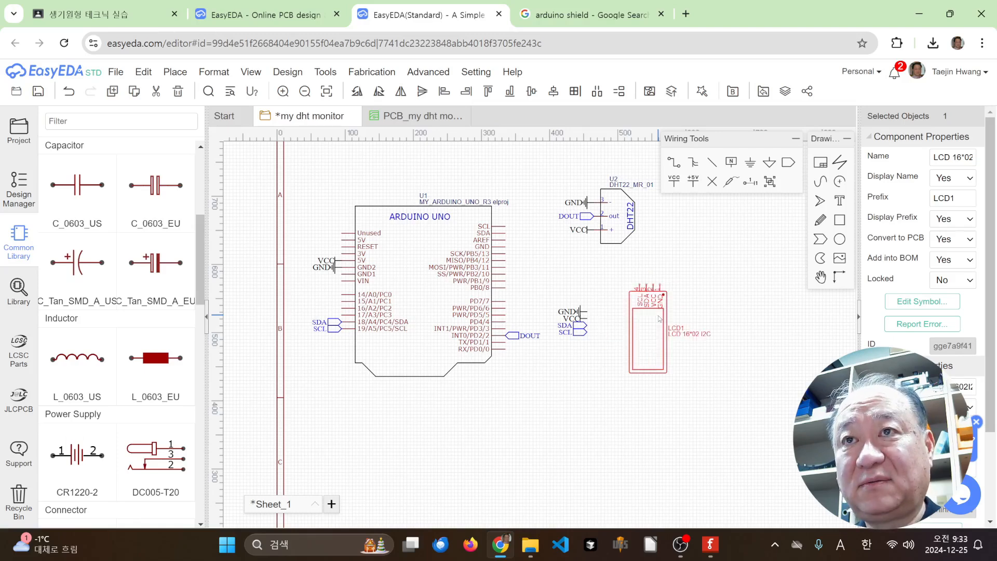
pyautogui.click(587, 372)
pyautogui.moveTo(643, 330); pyautogui.dragTo(627, 324)
pyautogui.click(629, 389)
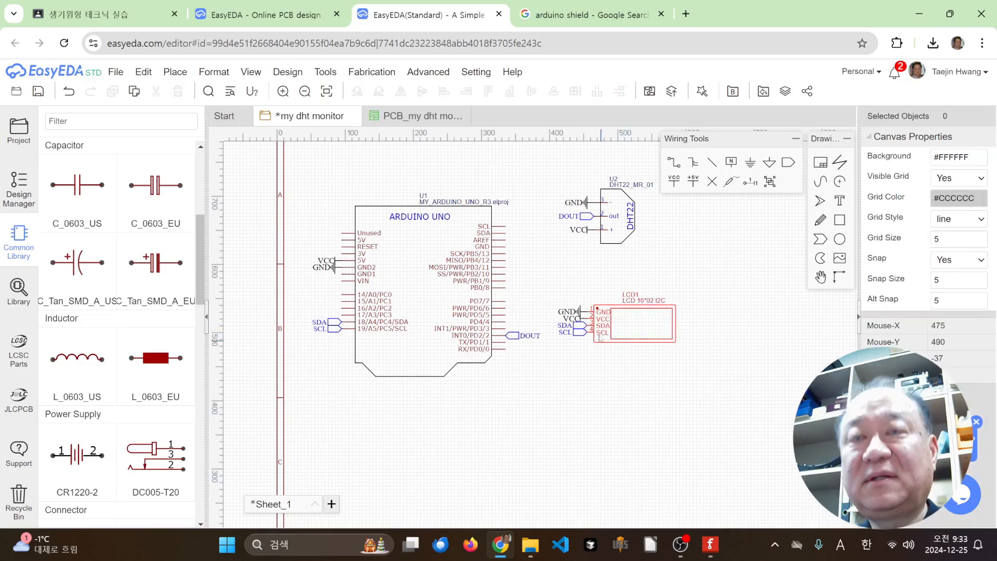
pyautogui.moveTo(625, 327); pyautogui.dragTo(671, 325)
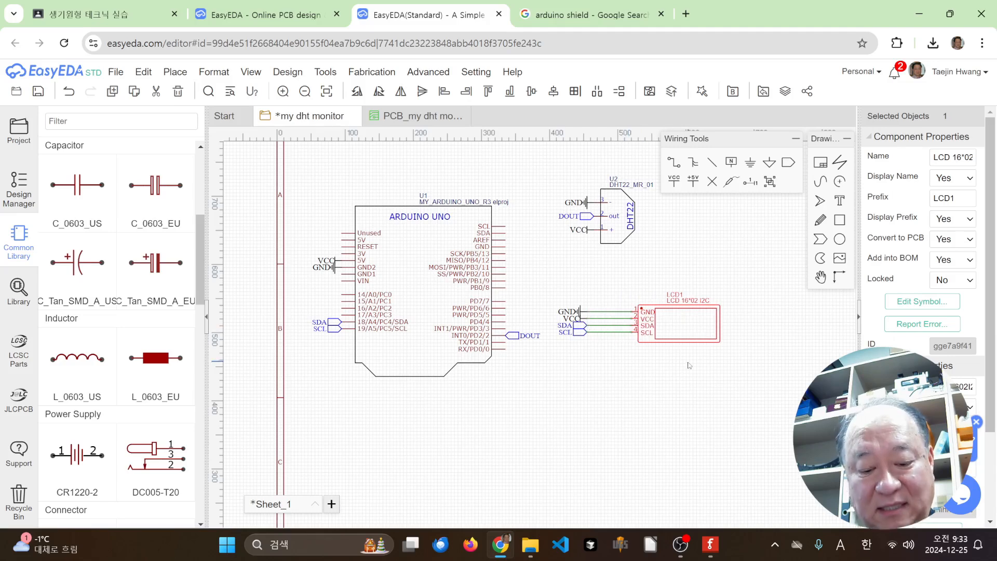
pyautogui.hotkey('ctrl', 'z')
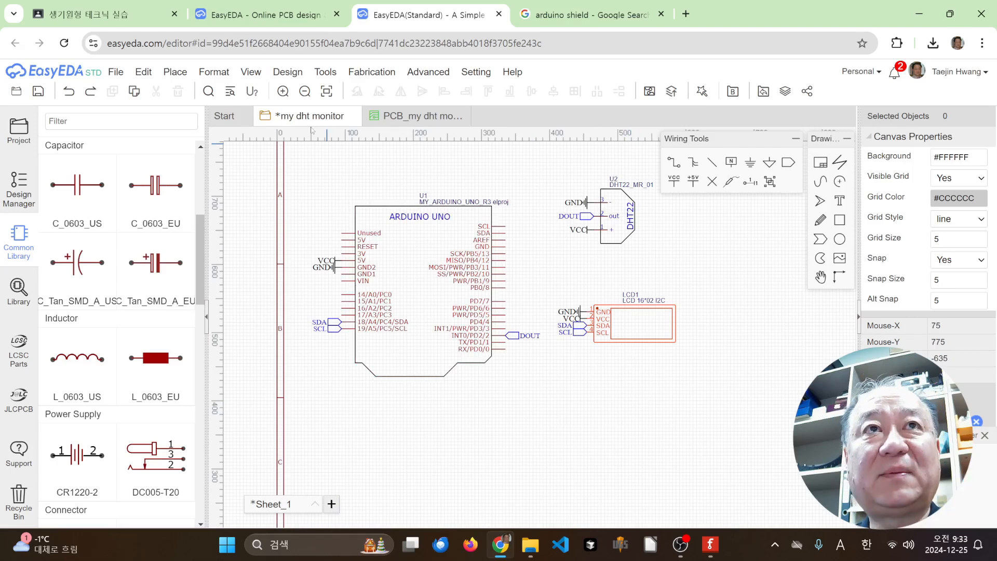
# Update the PCB from the schematic and apply the changes for the replaced LCD
pyautogui.click(283, 73)
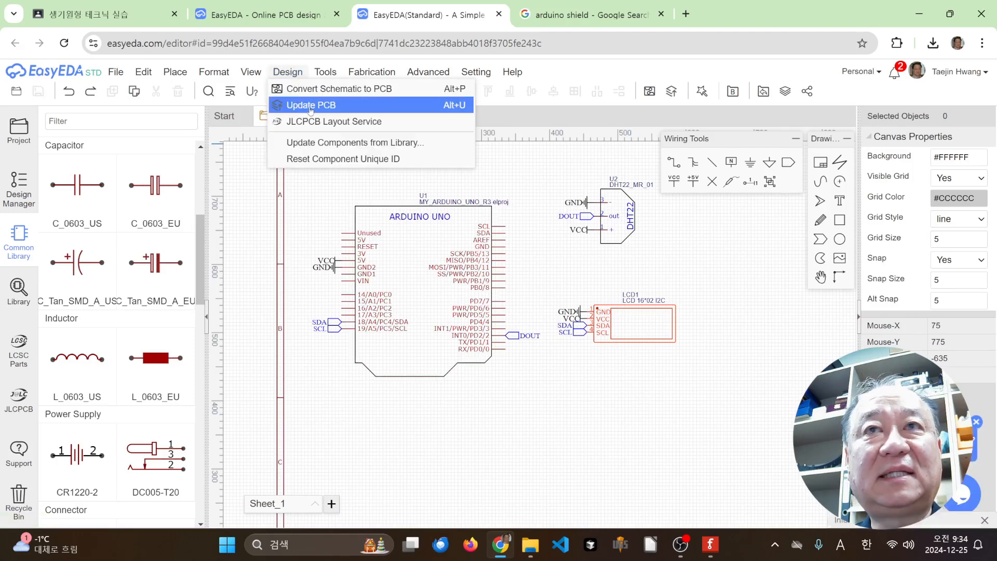
pyautogui.click(322, 105)
pyautogui.click(529, 316)
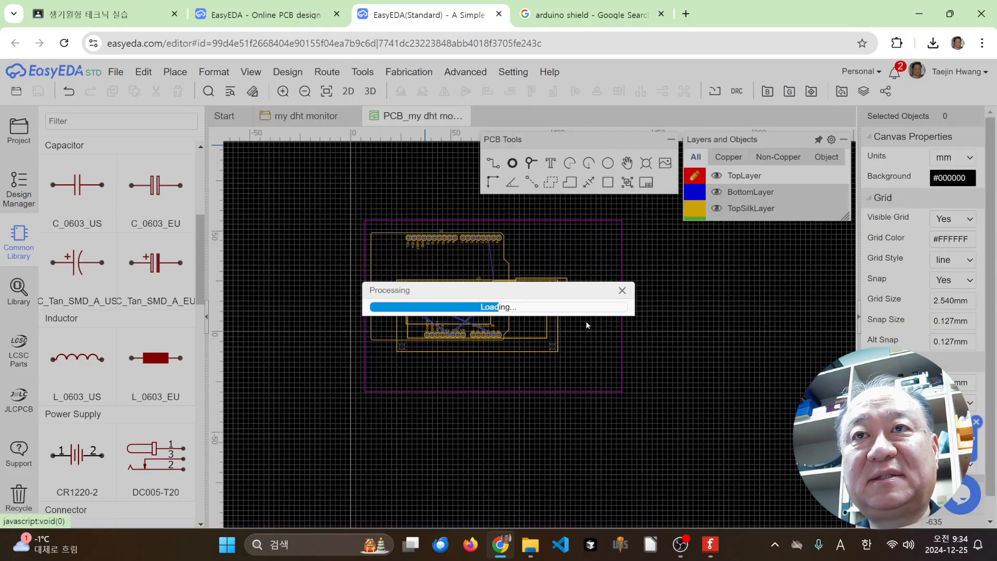
pyautogui.click(595, 473)
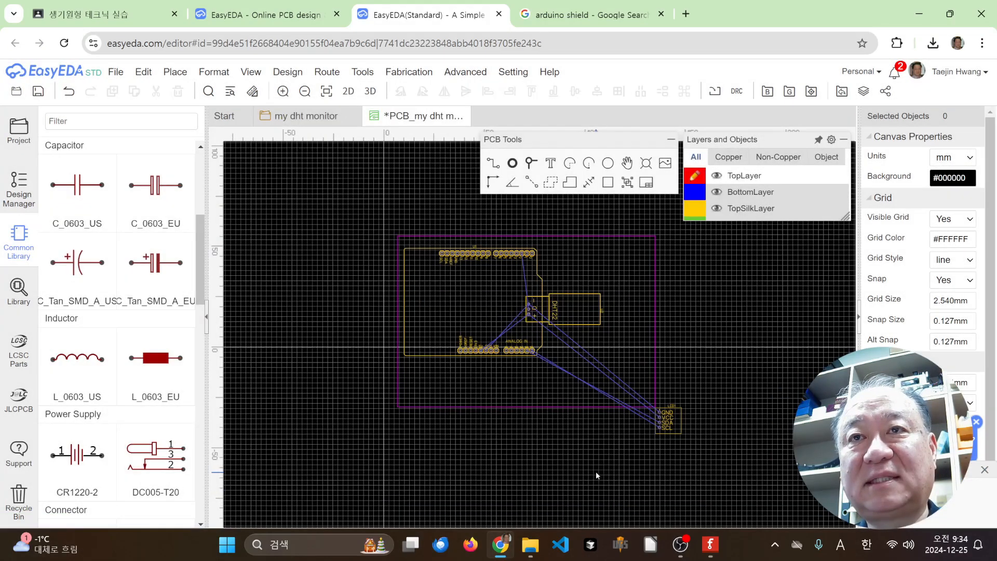
# Move the LCD footprint inside the Arduino outline and rotate it a quarter turn, with its pins just above the POWER header
pyautogui.moveTo(682, 424); pyautogui.dragTo(502, 328)
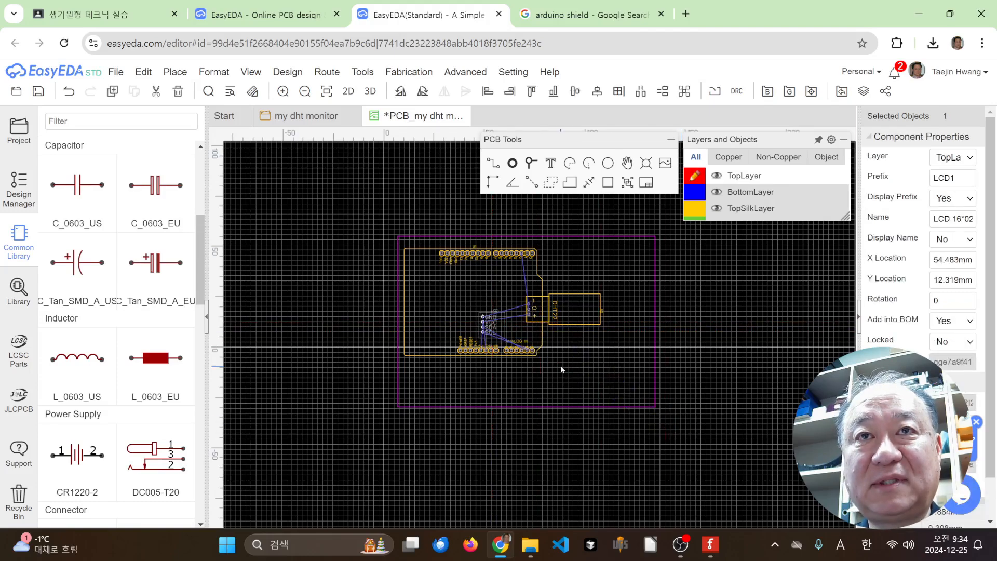
pyautogui.scroll(3, 503, 290)
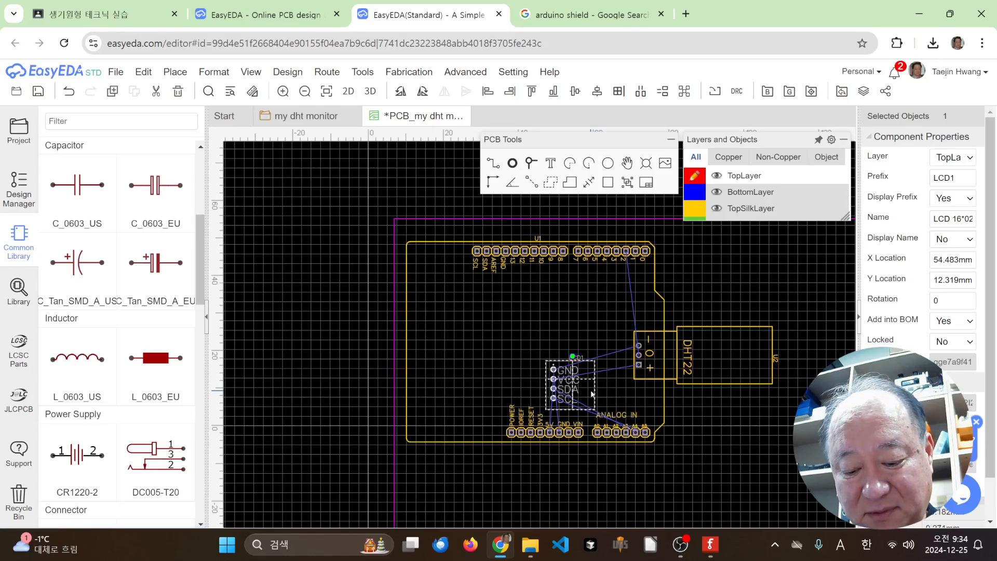
pyautogui.press('space')
pyautogui.moveTo(588, 363); pyautogui.dragTo(547, 364)
pyautogui.click(692, 444)
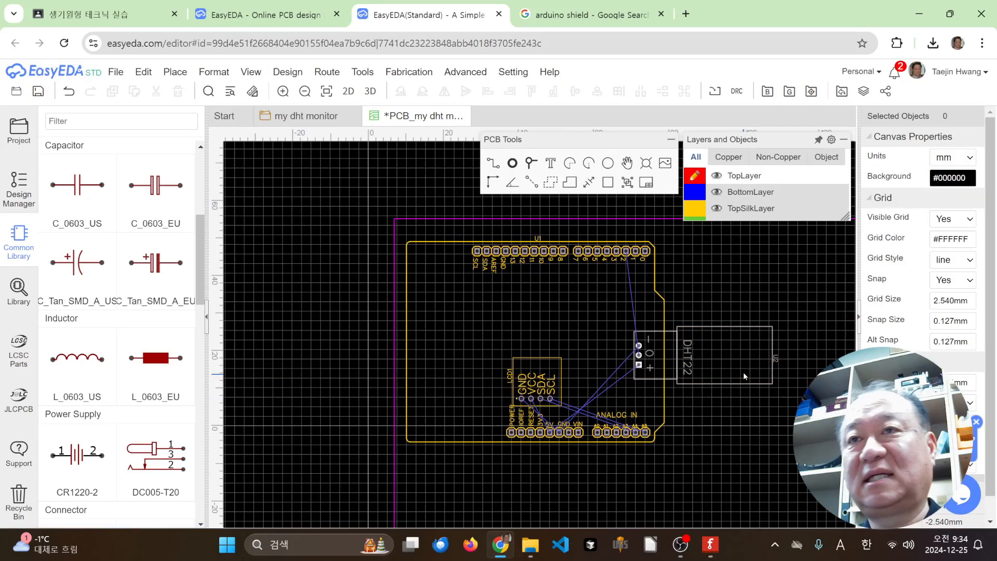
# Align the DHT22 body with the Arduino outline's right edge, and move the Arduino footprint to about X 17.65 mm, Y -5.46 mm
pyautogui.moveTo(738, 358); pyautogui.dragTo(726, 353)
pyautogui.click(719, 431)
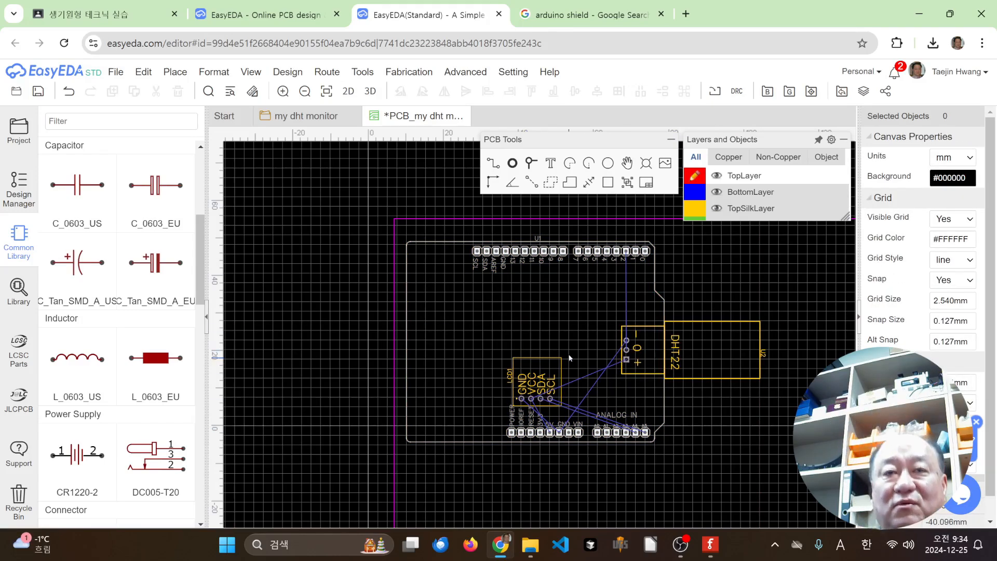
pyautogui.scroll(-2, 568, 348)
pyautogui.scroll(1, 568, 348)
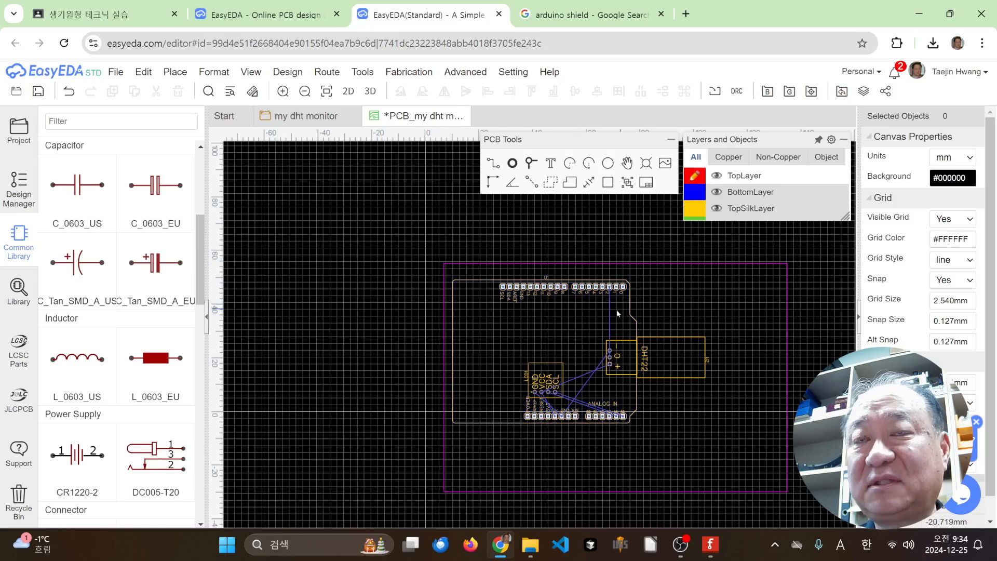
pyautogui.moveTo(541, 316)
pyautogui.mouseDown()
pyautogui.moveTo(501, 315)
pyautogui.moveTo(540, 332)
pyautogui.moveTo(505, 373)
pyautogui.moveTo(570, 322)
pyautogui.moveTo(561, 316)
pyautogui.moveTo(596, 317)
pyautogui.moveTo(560, 318)
pyautogui.mouseUp()
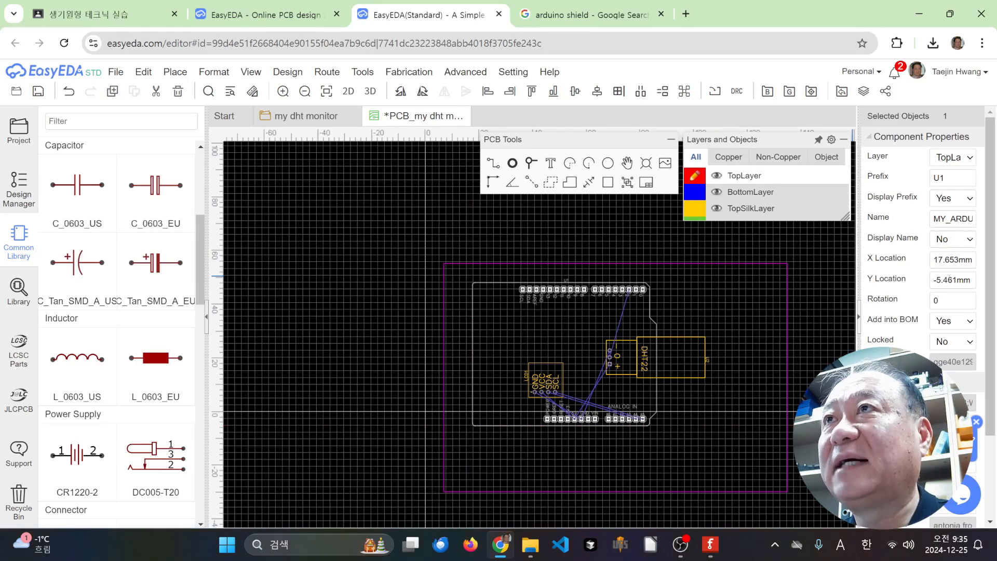
pyautogui.press('Escape')
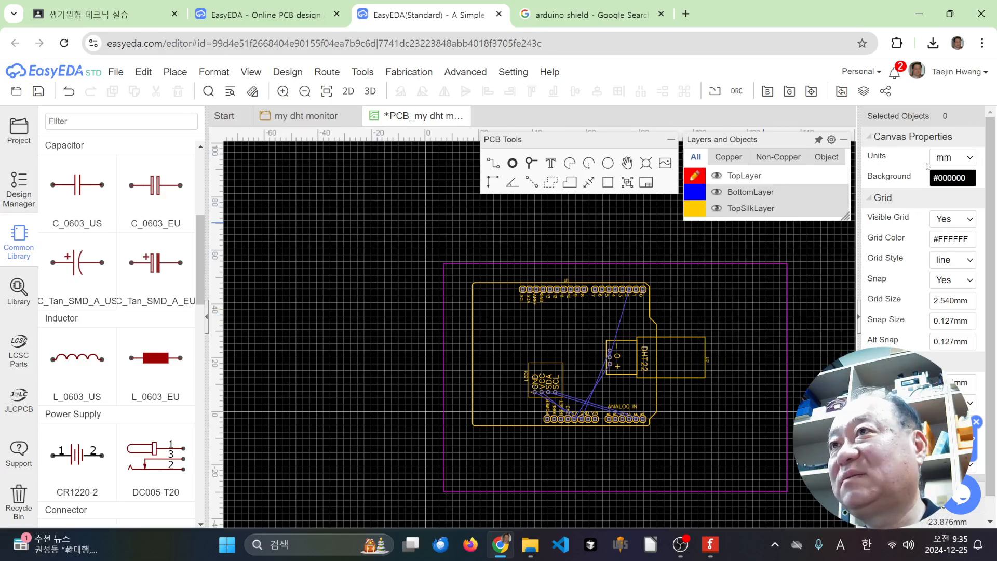
# Set the PCB canvas units to mil
pyautogui.click(969, 157)
pyautogui.click(969, 157)
pyautogui.click(968, 157)
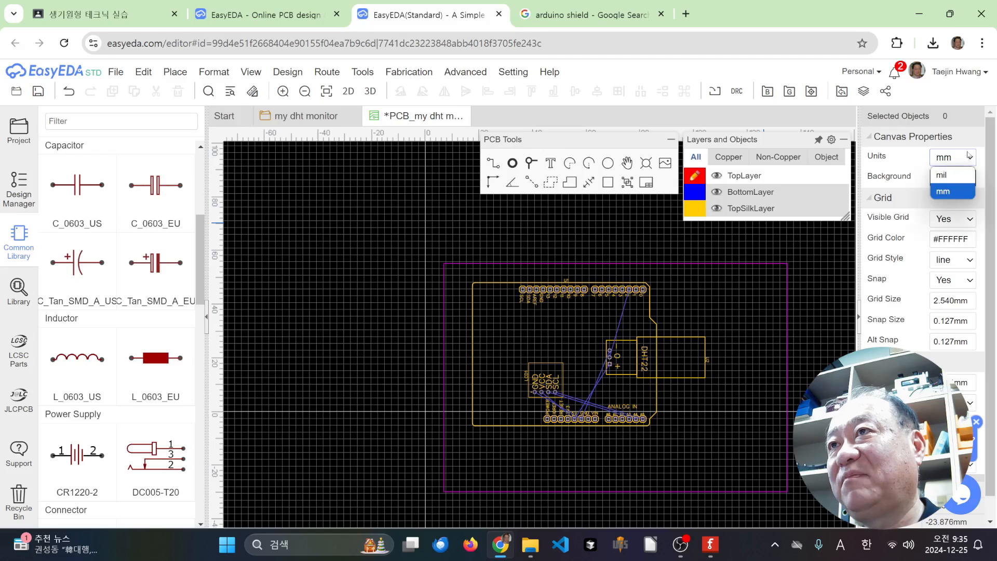
pyautogui.click(948, 176)
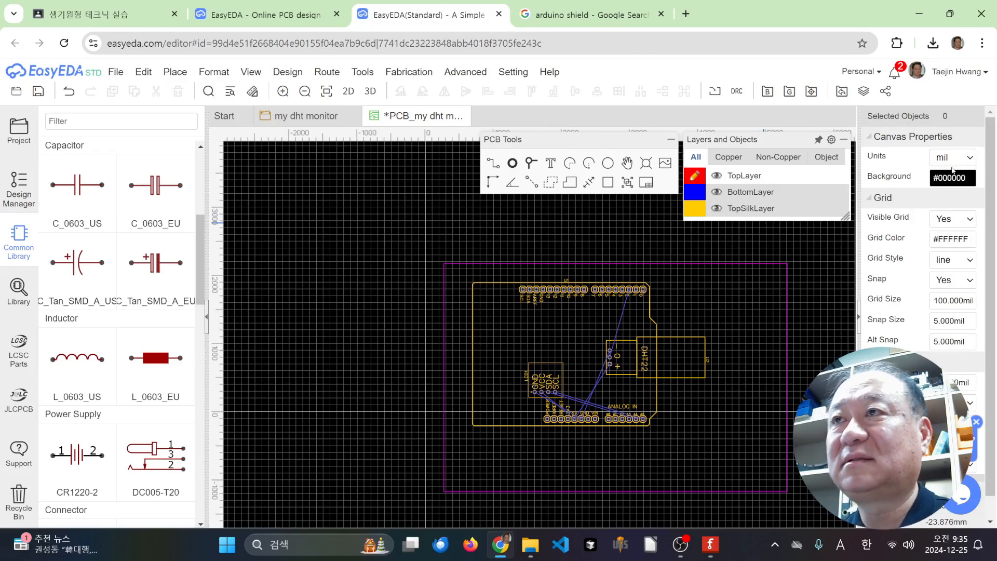
# Set the PCB canvas snap size to 50 mil and switch the units to millimetres
pyautogui.click(948, 320)
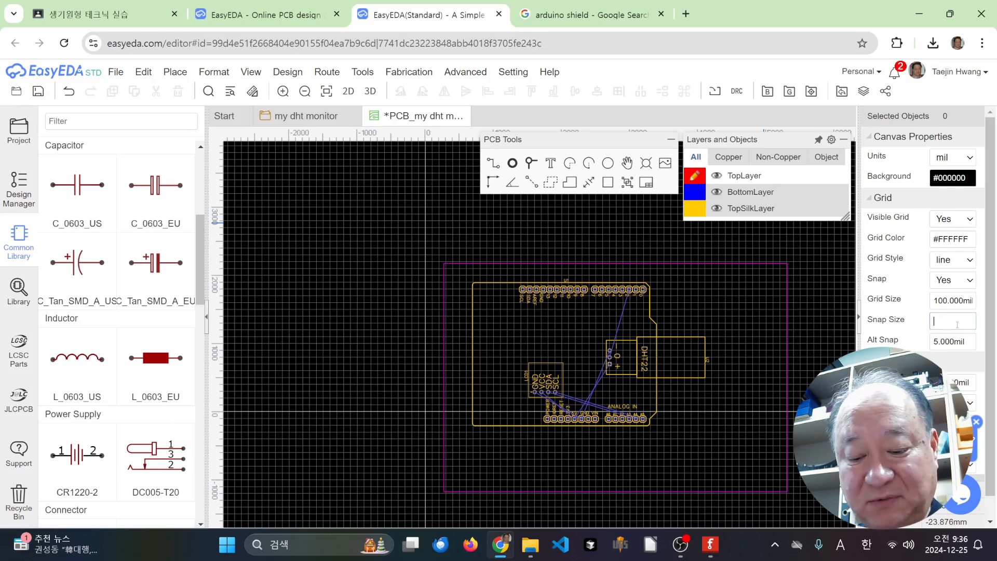
pyautogui.press('Return')
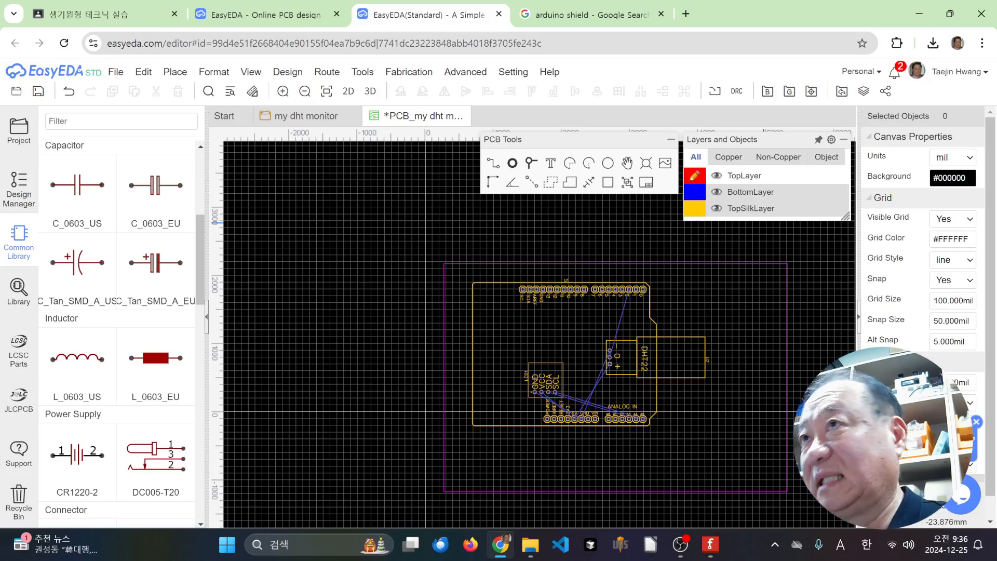
pyautogui.click(967, 160)
pyautogui.click(954, 181)
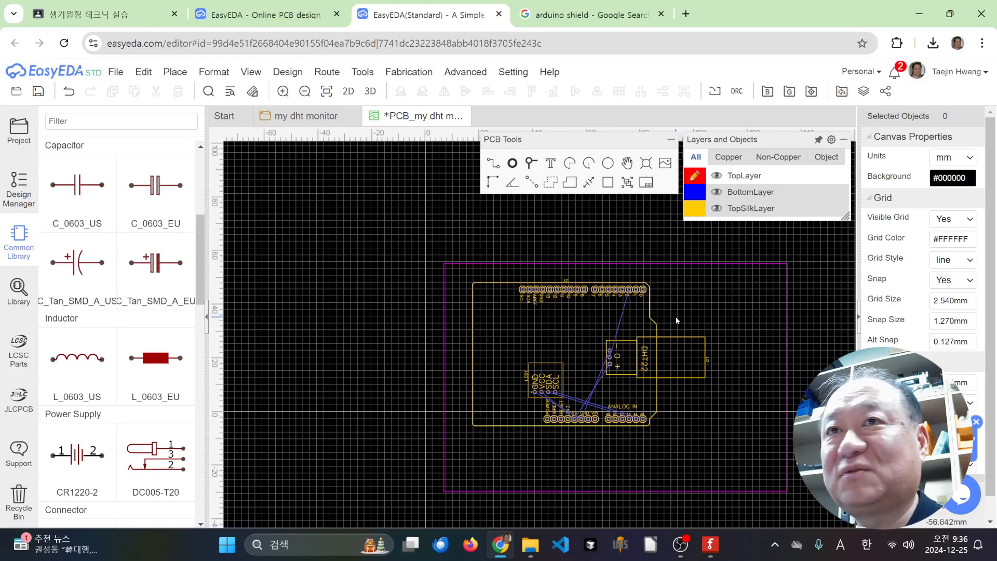
# Shift the Arduino footprint along the snap grid to about X 13.97 mm, and adjust its vertical position relative to the LCD
pyautogui.moveTo(526, 331); pyautogui.dragTo(534, 330)
pyautogui.scroll(3, 539, 314)
pyautogui.scroll(-1, 540, 312)
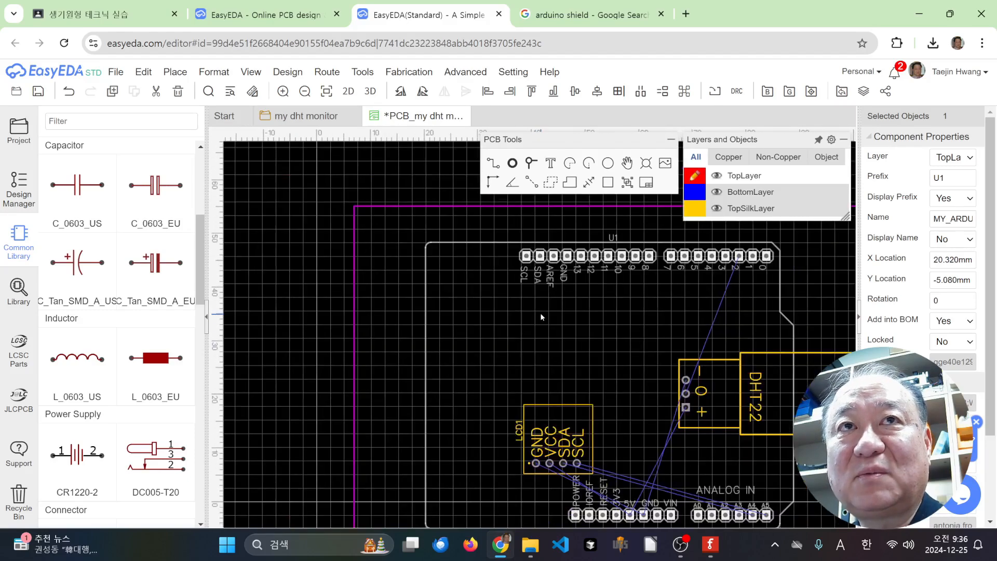
pyautogui.moveTo(524, 313)
pyautogui.mouseDown()
pyautogui.moveTo(554, 312)
pyautogui.moveTo(515, 309)
pyautogui.mouseUp()
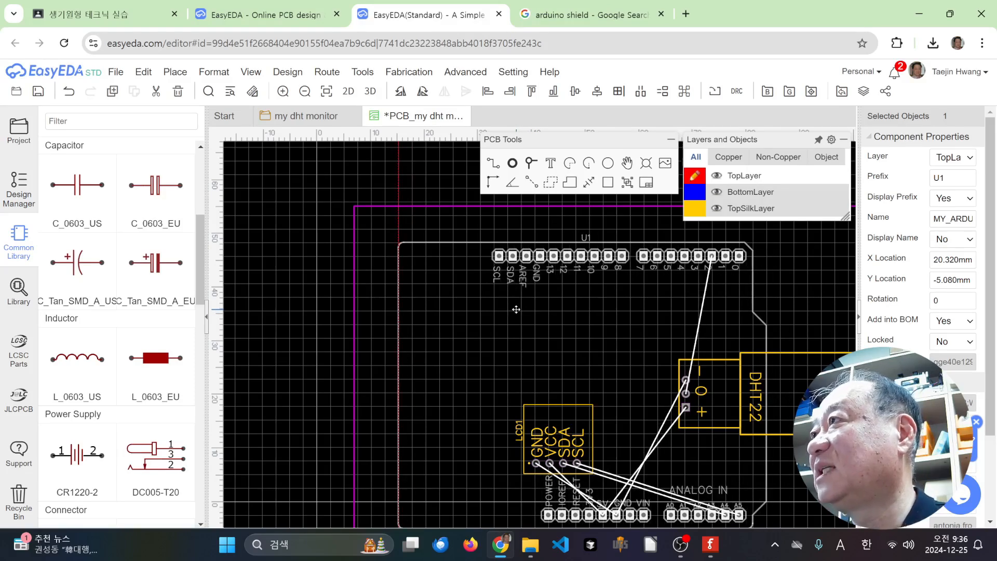
pyautogui.moveTo(516, 310)
pyautogui.mouseDown()
pyautogui.moveTo(539, 310)
pyautogui.moveTo(507, 314)
pyautogui.mouseUp()
pyautogui.scroll(1, 541, 311)
pyautogui.scroll(-1, 535, 300)
pyautogui.scroll(-1, 535, 300)
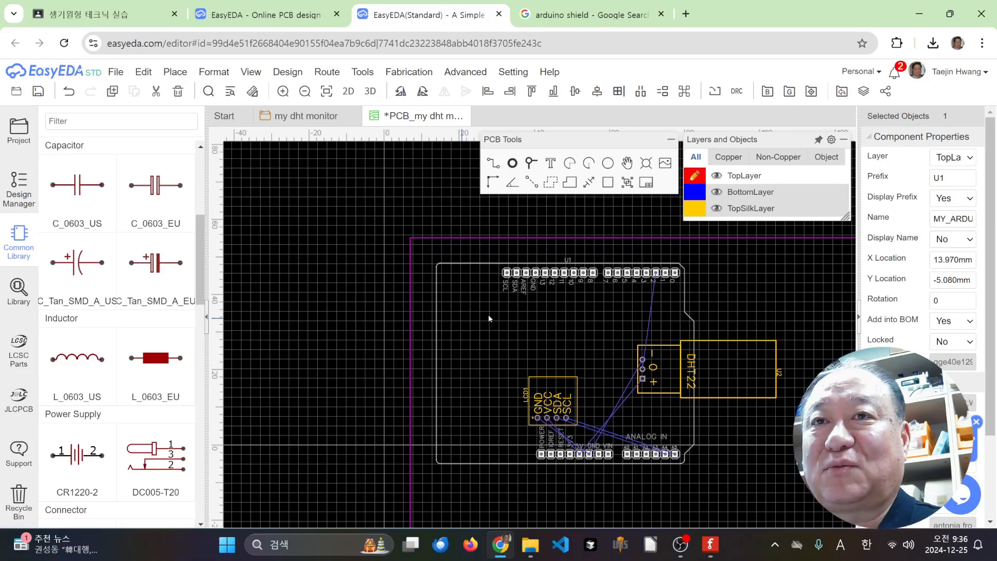
pyautogui.press('Down')
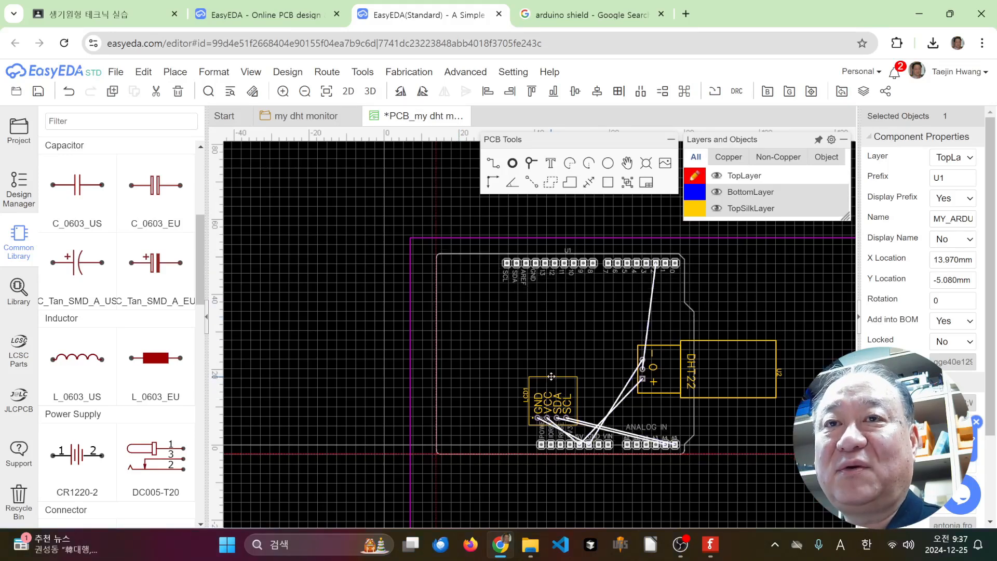
pyautogui.click(552, 389)
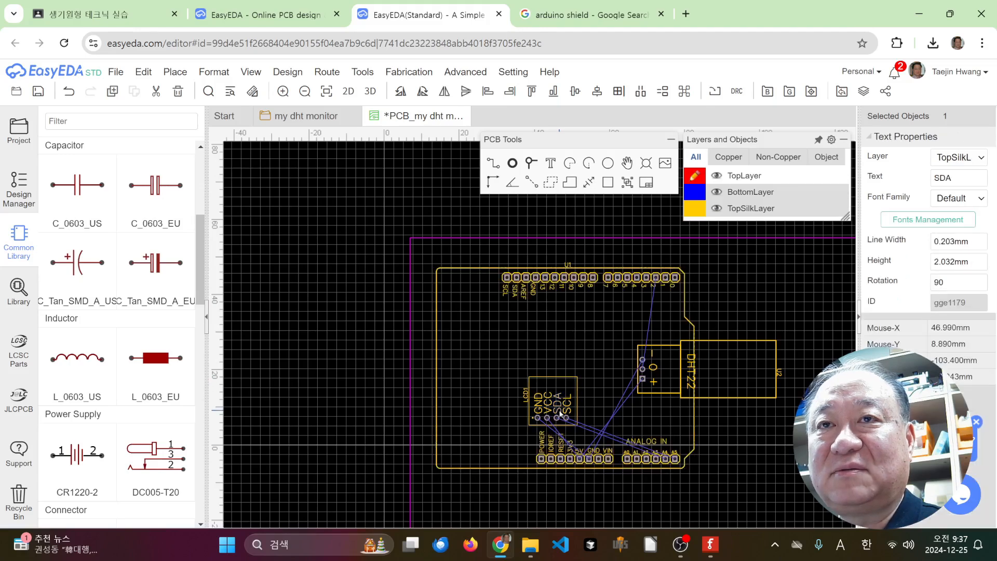
# Move the LCD footprint to about X 53.34 mm, Y 10.16 mm, just above the Arduino's POWER header
pyautogui.click(555, 390)
pyautogui.moveTo(562, 388); pyautogui.dragTo(626, 342)
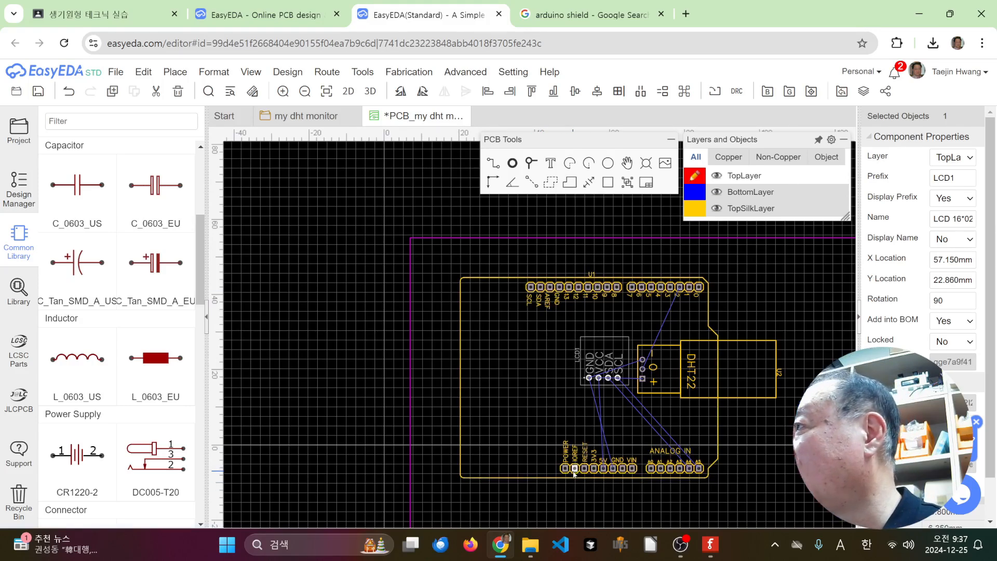
pyautogui.scroll(4, 597, 482)
pyautogui.scroll(-1, 601, 478)
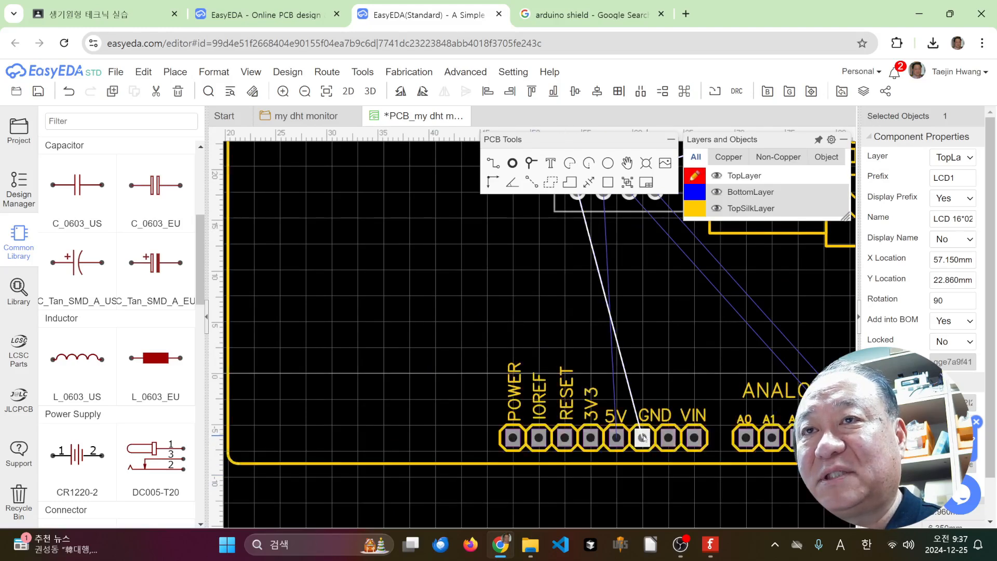
pyautogui.scroll(-2, 643, 438)
pyautogui.moveTo(672, 256); pyautogui.dragTo(635, 344)
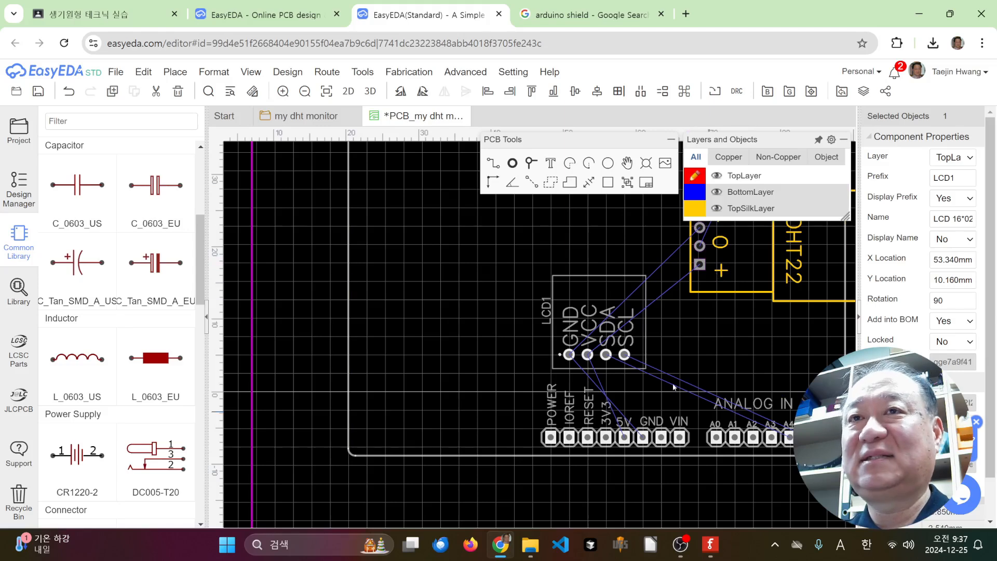
pyautogui.scroll(-2, 591, 353)
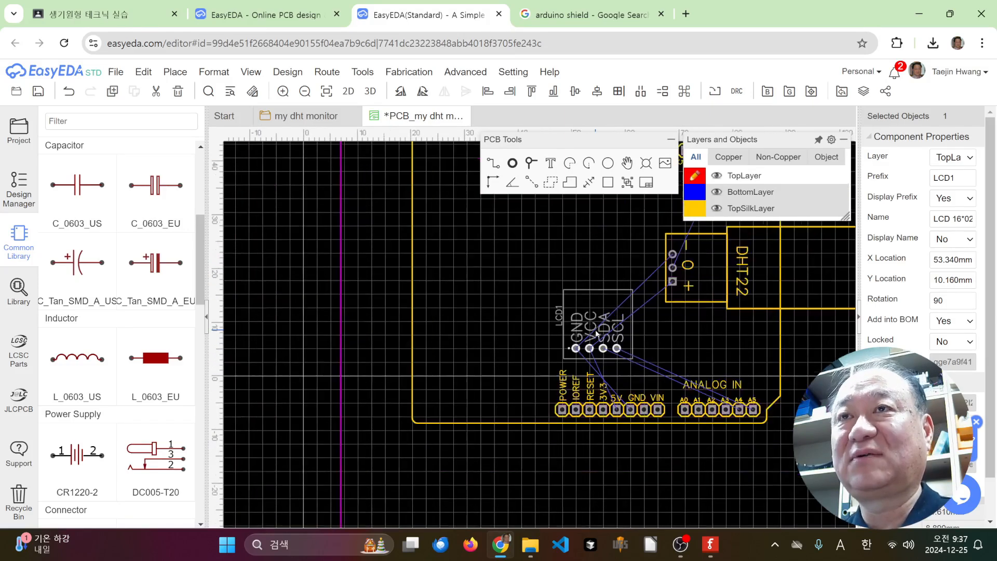
# Line up the Arduino's POWER pin below the LCD's GND pin, and align the DHT22 body with the Arduino outline's straight right edge
pyautogui.moveTo(704, 300); pyautogui.dragTo(721, 286)
pyautogui.moveTo(851, 416); pyautogui.dragTo(678, 425, button='right')
pyautogui.scroll(-2, 677, 371)
pyautogui.scroll(2, 676, 371)
pyautogui.moveTo(661, 326); pyautogui.dragTo(711, 321)
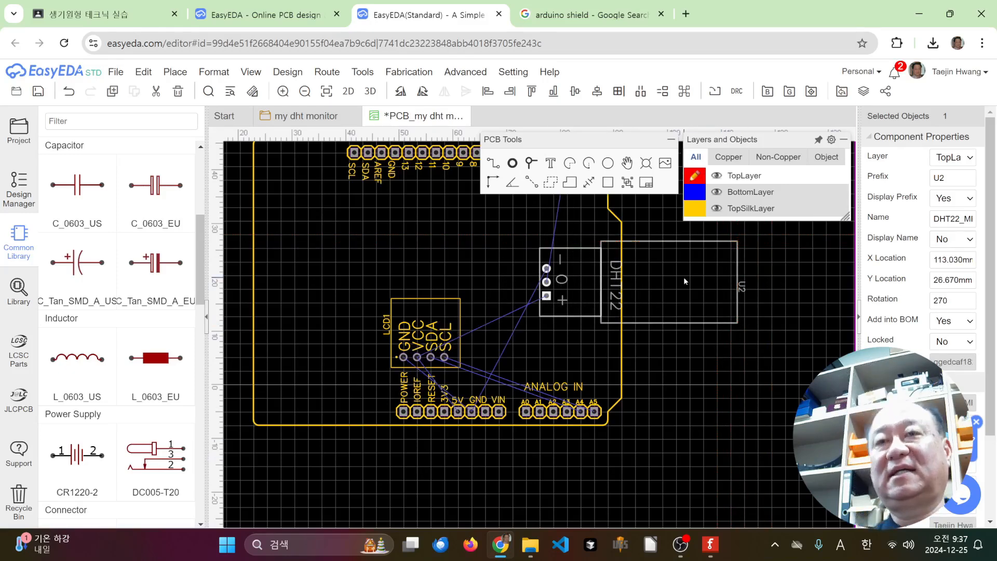
pyautogui.scroll(-1, 683, 278)
pyautogui.moveTo(691, 294); pyautogui.dragTo(699, 278)
pyautogui.click(728, 372)
pyautogui.click(705, 336)
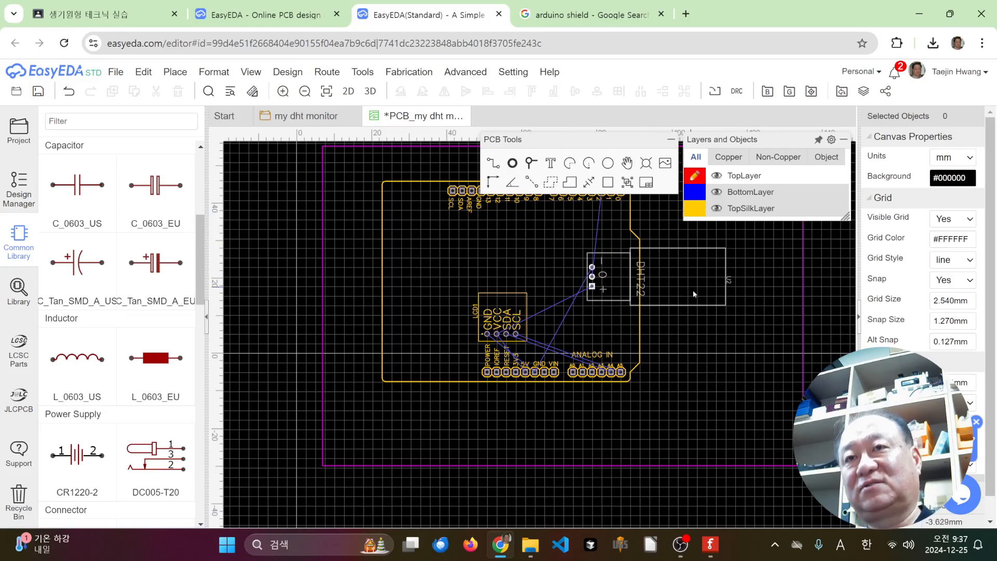
# Examine the footprint arrangement and the connection lines between the Arduino, LCD and DHT22 within the board outline
pyautogui.scroll(-4, 688, 342)
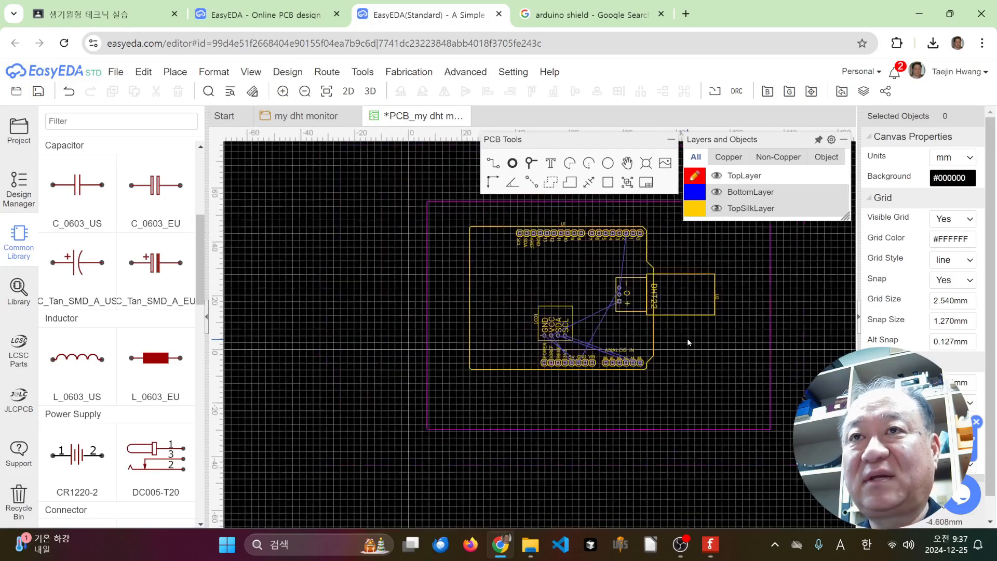
pyautogui.scroll(1, 687, 338)
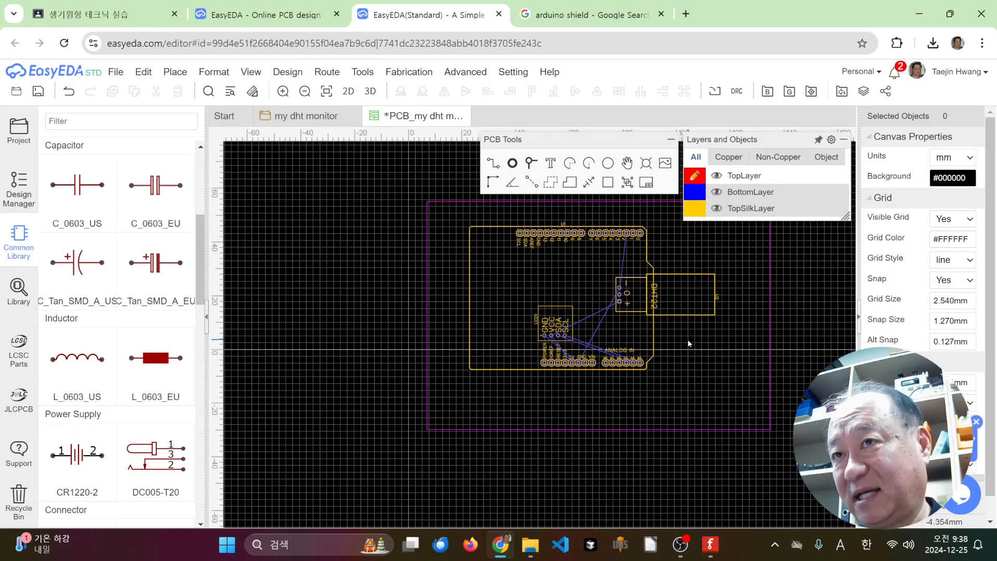
pyautogui.moveTo(693, 357); pyautogui.dragTo(593, 369, button='right')
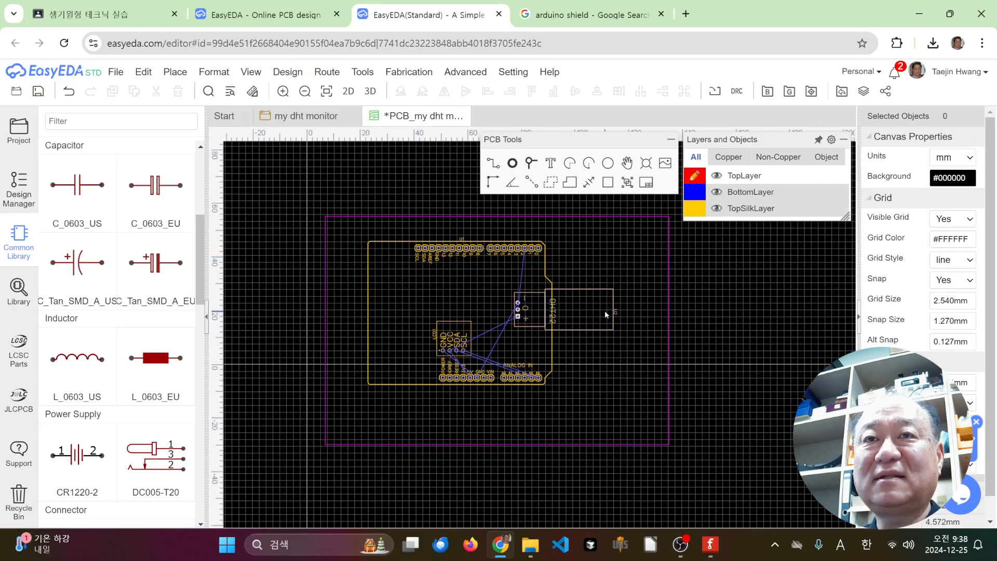
pyautogui.moveTo(703, 215)
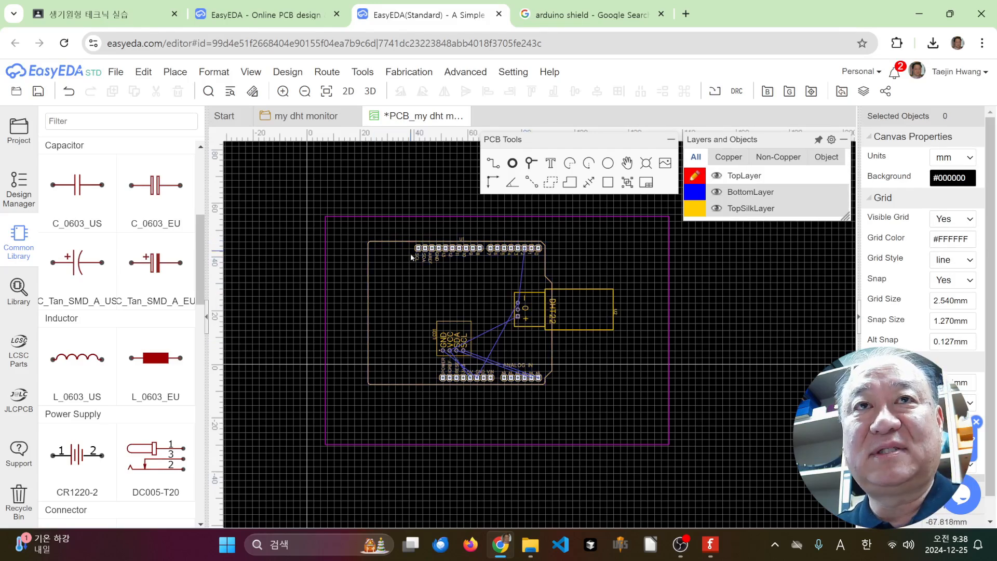
pyautogui.scroll(2, 456, 259)
pyautogui.scroll(-1, 456, 260)
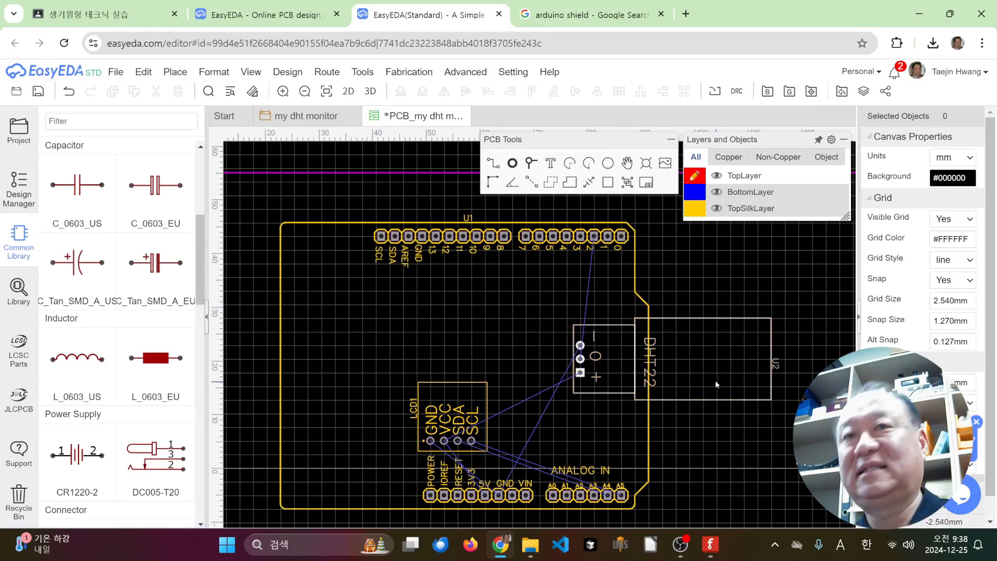
pyautogui.scroll(-3, 715, 381)
pyautogui.scroll(1, 715, 412)
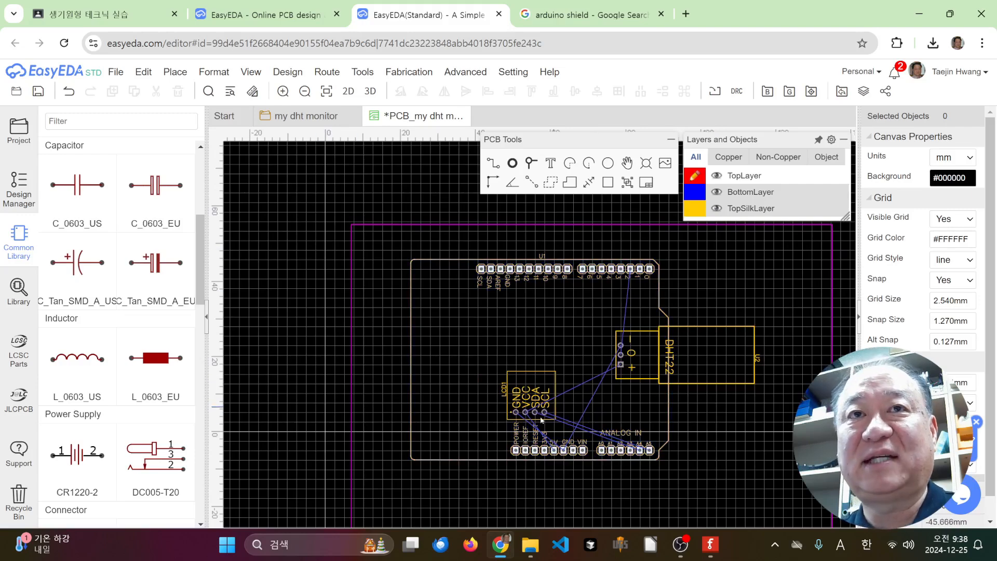
pyautogui.scroll(-1, 540, 382)
pyautogui.scroll(1, 649, 337)
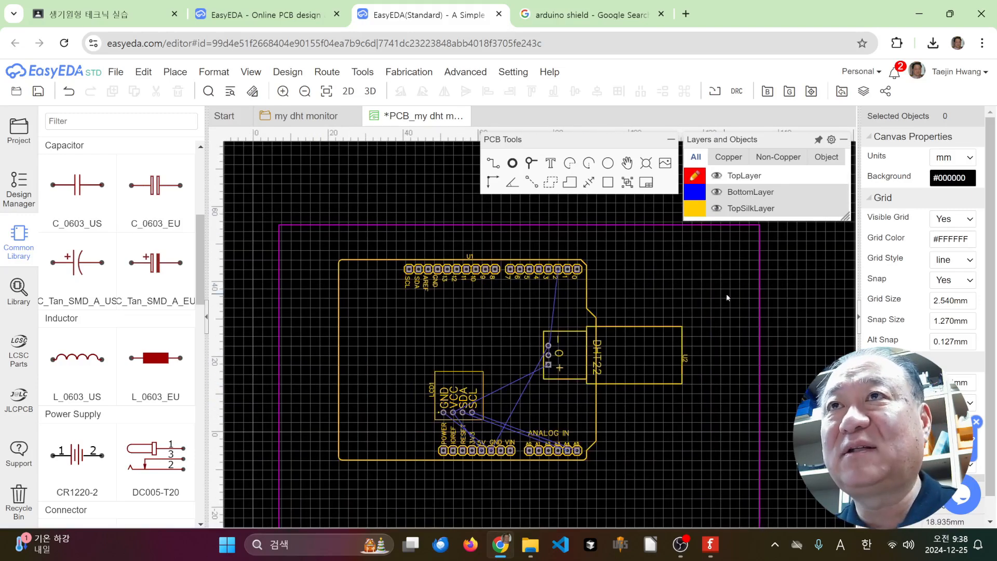
pyautogui.scroll(-1, 747, 296)
# Delete the rectangular board outline surrounding the footprints
pyautogui.moveTo(743, 326)
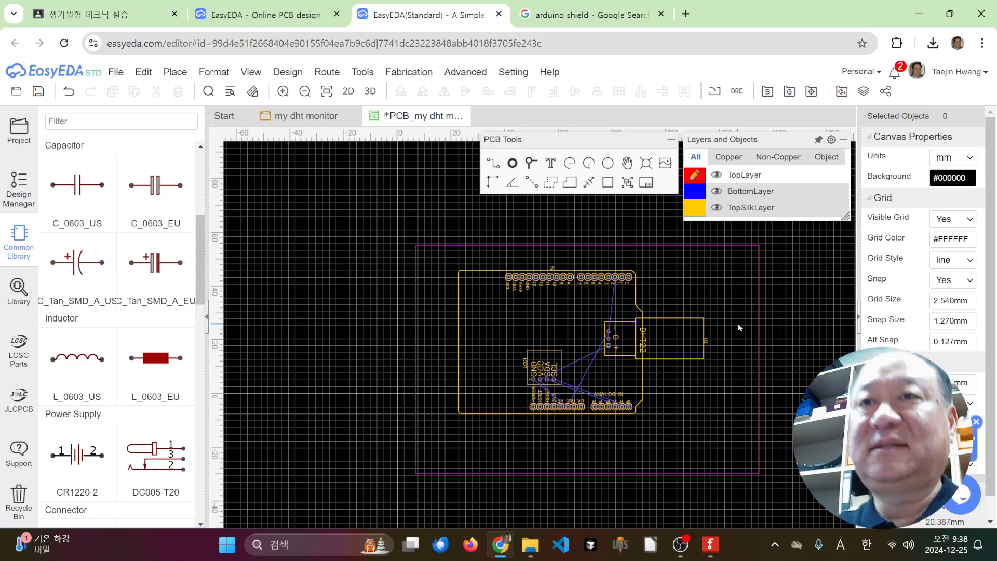
pyautogui.click(759, 306)
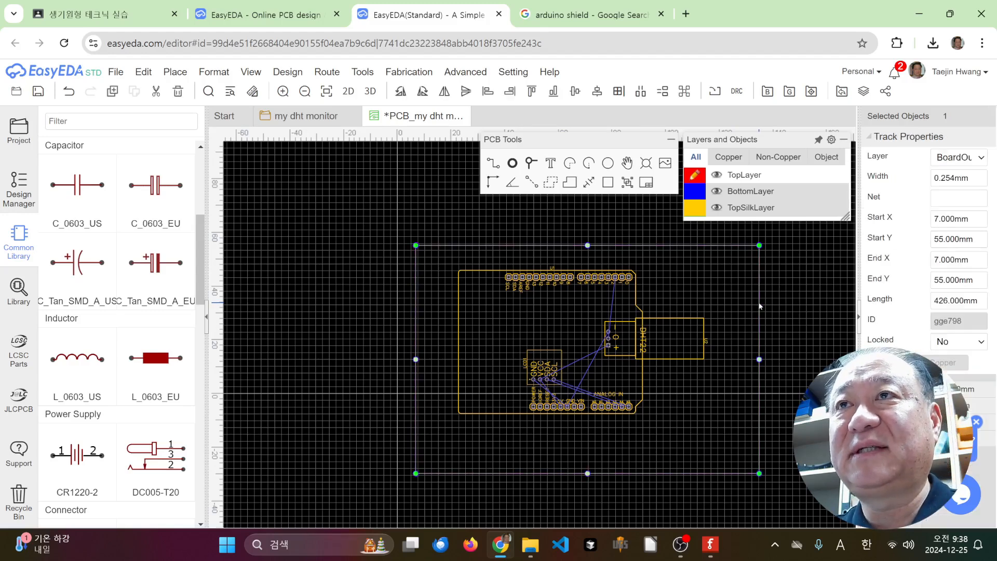
pyautogui.press('Escape')
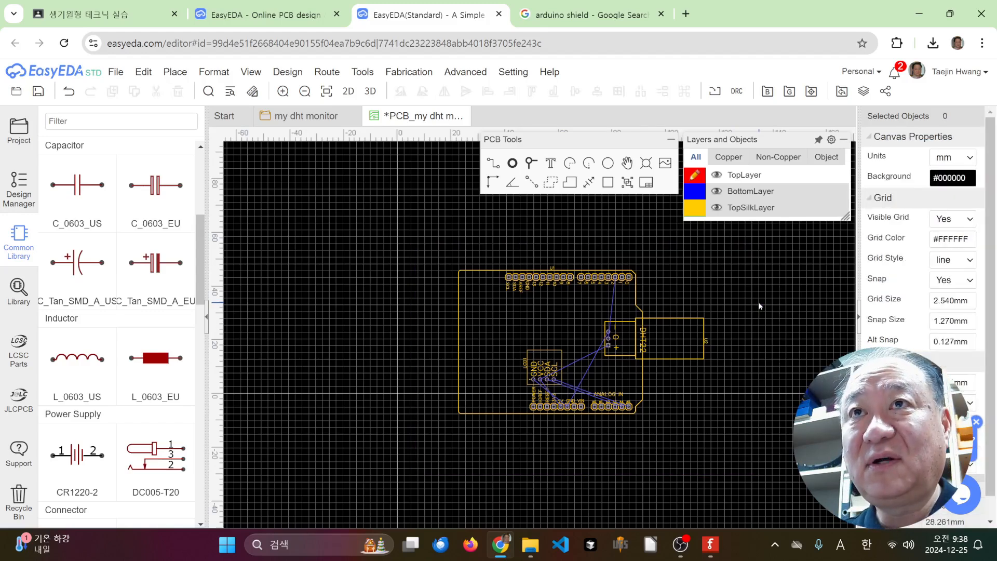
# Trace a board outline track over the Arduino's top edge, its upper-right corner and the right edge through the chamfer above the DHT22
pyautogui.moveTo(797, 183)
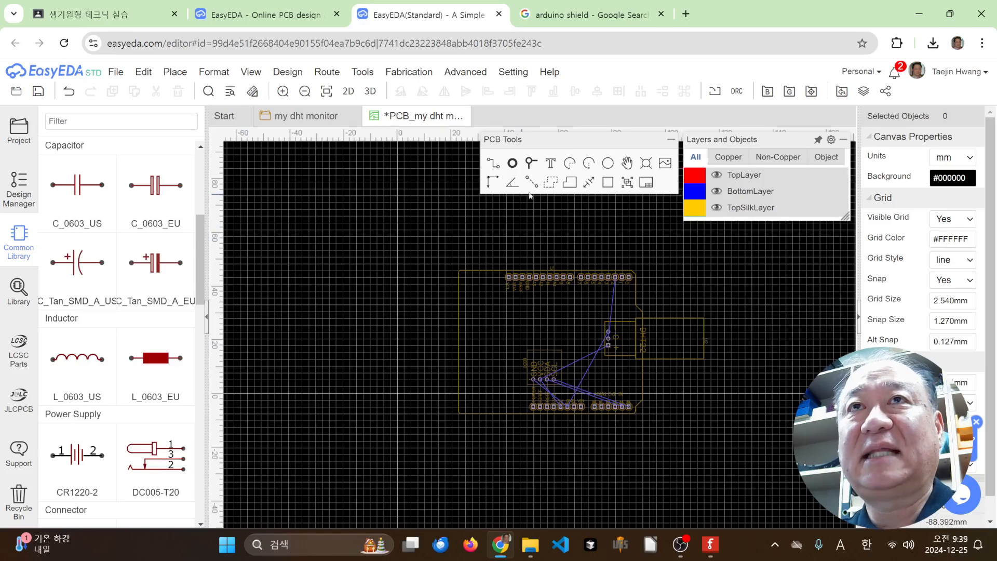
pyautogui.click(491, 164)
pyautogui.scroll(2, 525, 358)
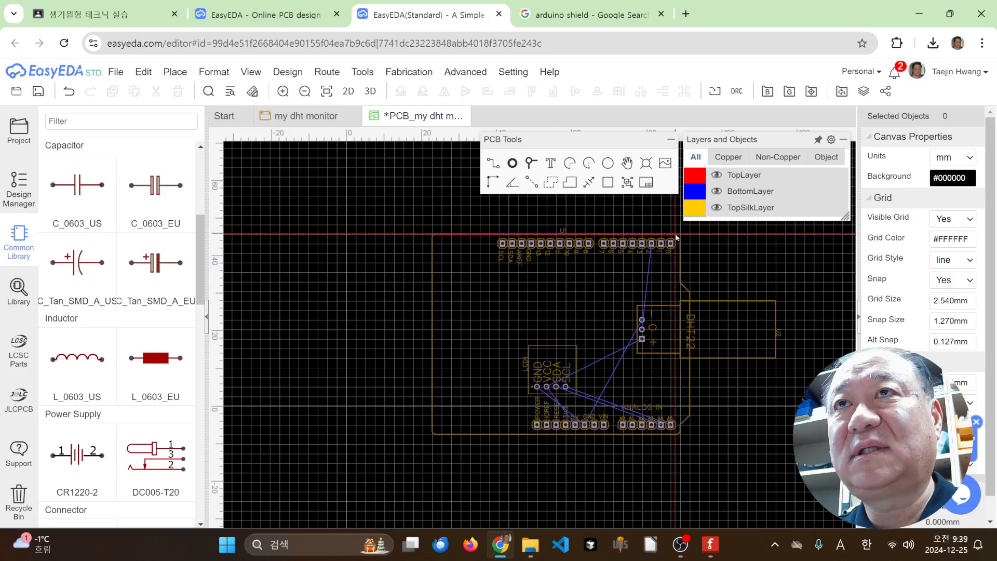
pyautogui.scroll(5, 680, 241)
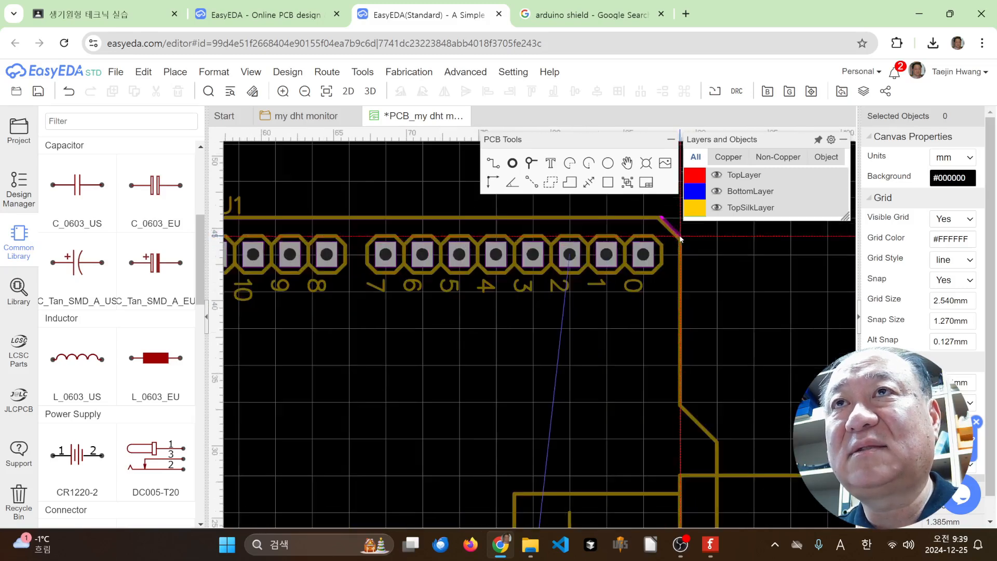
pyautogui.scroll(-5, 680, 241)
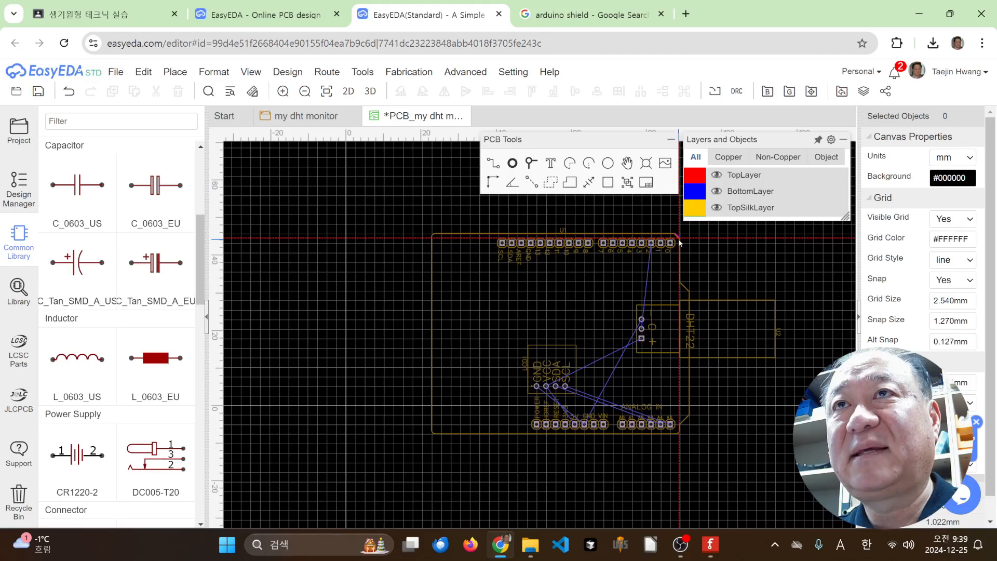
pyautogui.scroll(6, 681, 280)
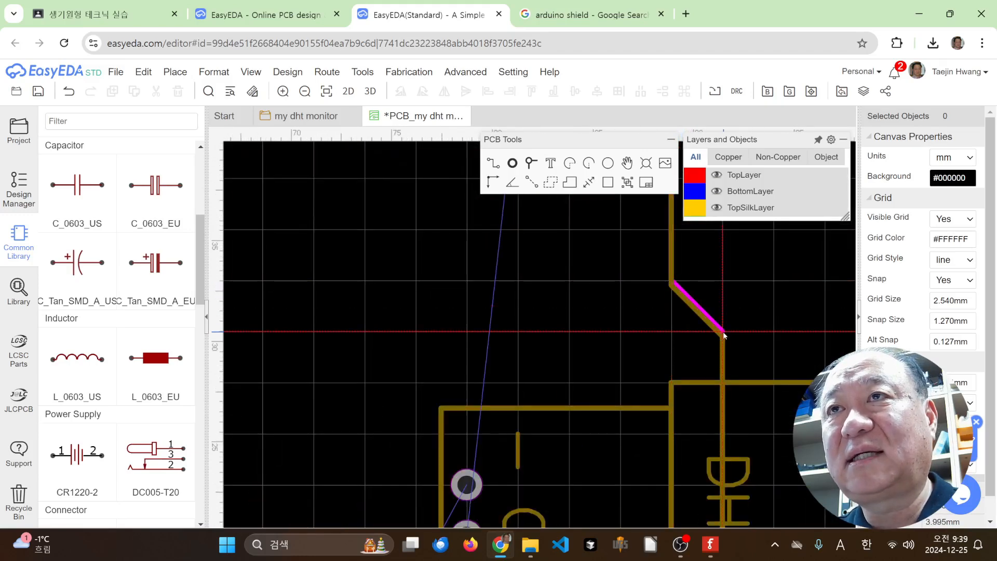
# Continue the board outline track down the Arduino's right edge, from the chamfer above the DHT22 through the lower-right chamfer
pyautogui.scroll(-5, 721, 332)
pyautogui.scroll(3, 709, 335)
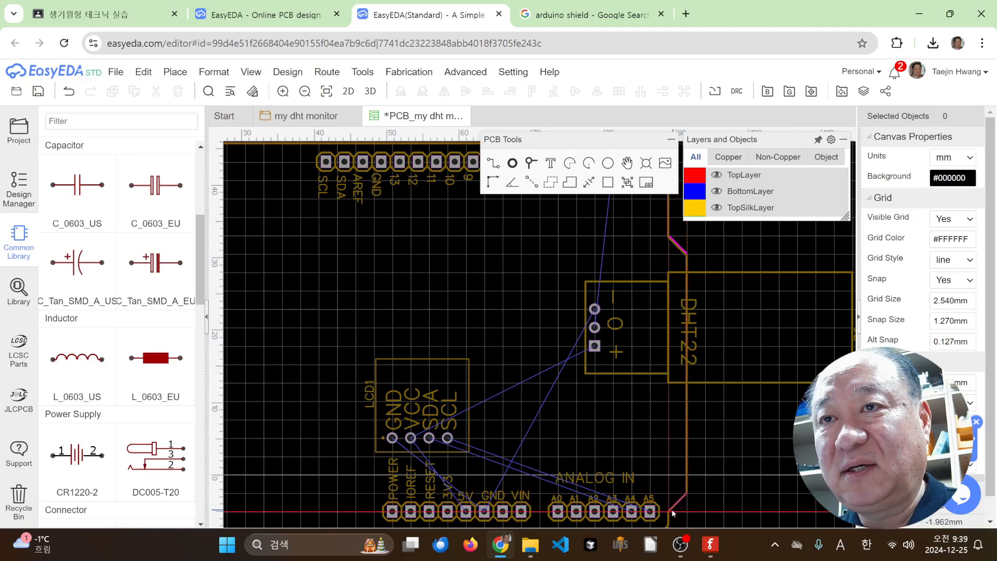
pyautogui.scroll(-3, 669, 513)
pyautogui.scroll(2, 675, 500)
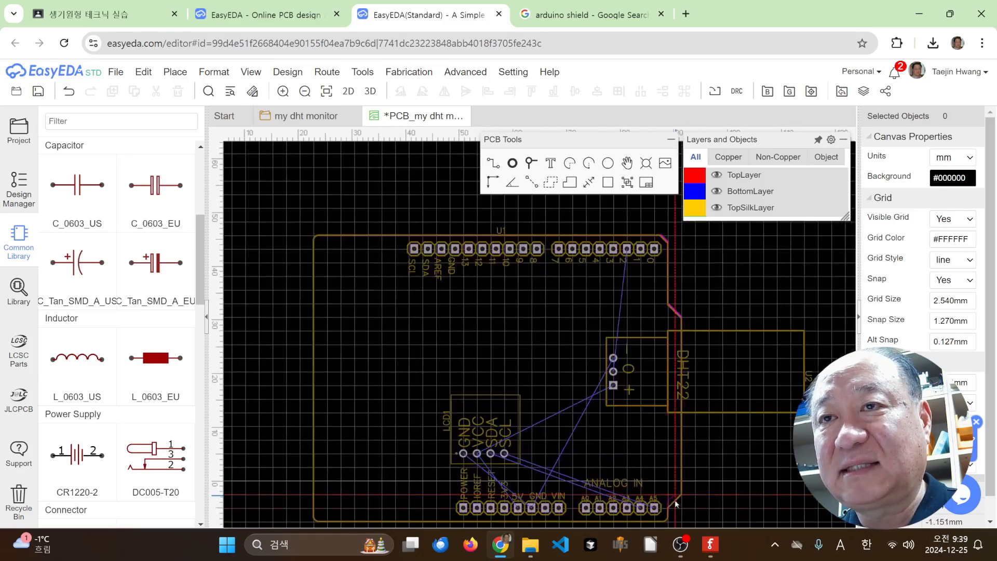
pyautogui.scroll(3, 669, 483)
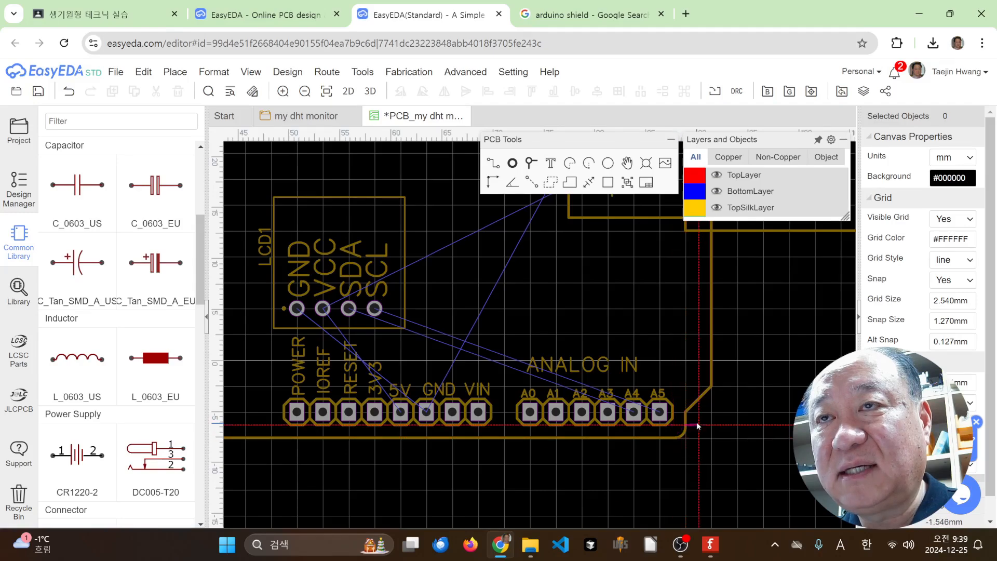
pyautogui.scroll(4, 697, 421)
pyautogui.scroll(-7, 694, 421)
pyautogui.scroll(-2, 694, 421)
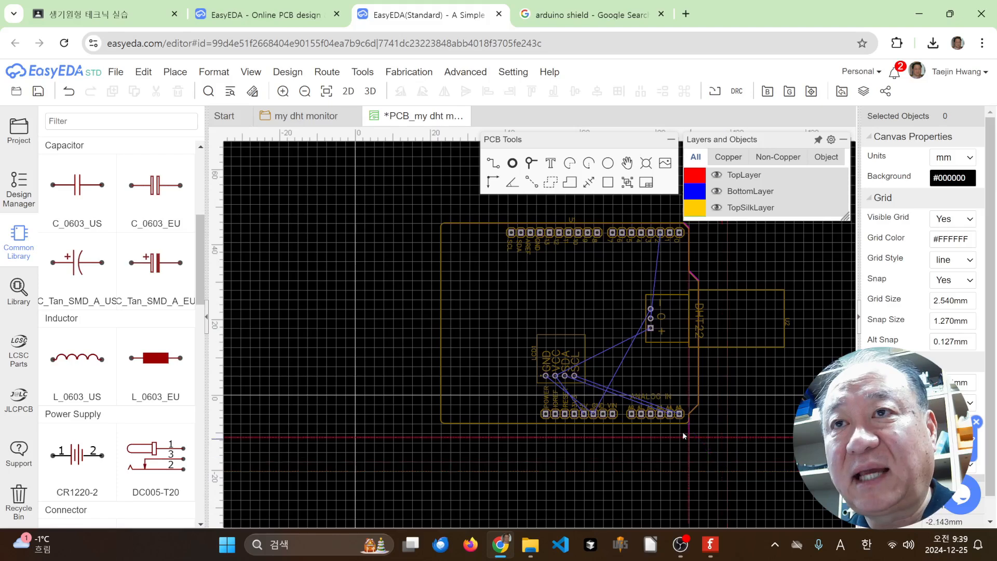
pyautogui.scroll(4, 693, 415)
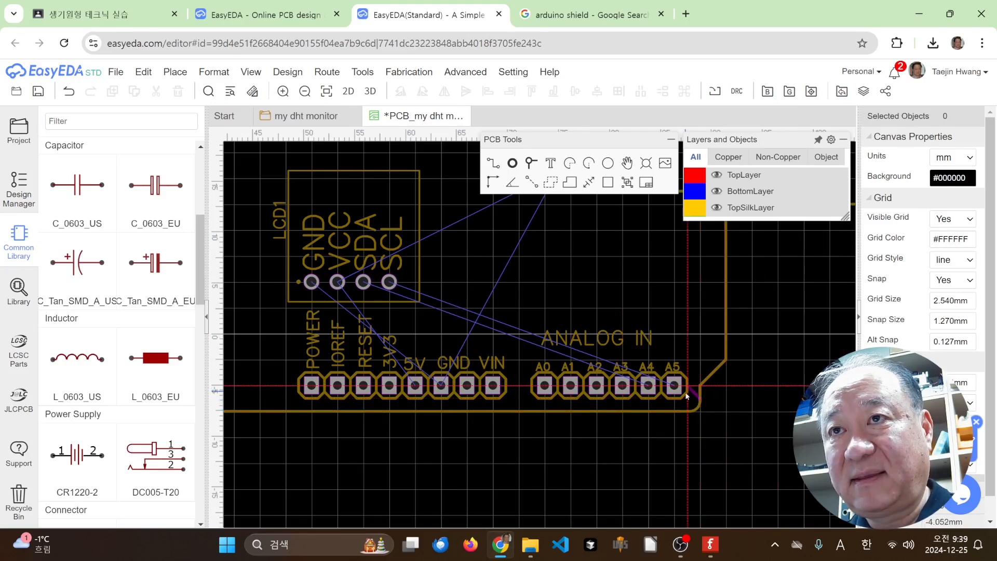
pyautogui.press('Escape')
# Trace a board outline track along the Arduino's bottom edge, from the lower-right corner to the start of the lower-left rounded corner
pyautogui.scroll(-3, 768, 423)
pyautogui.scroll(3, 768, 424)
pyautogui.moveTo(768, 424); pyautogui.dragTo(759, 468, button='right')
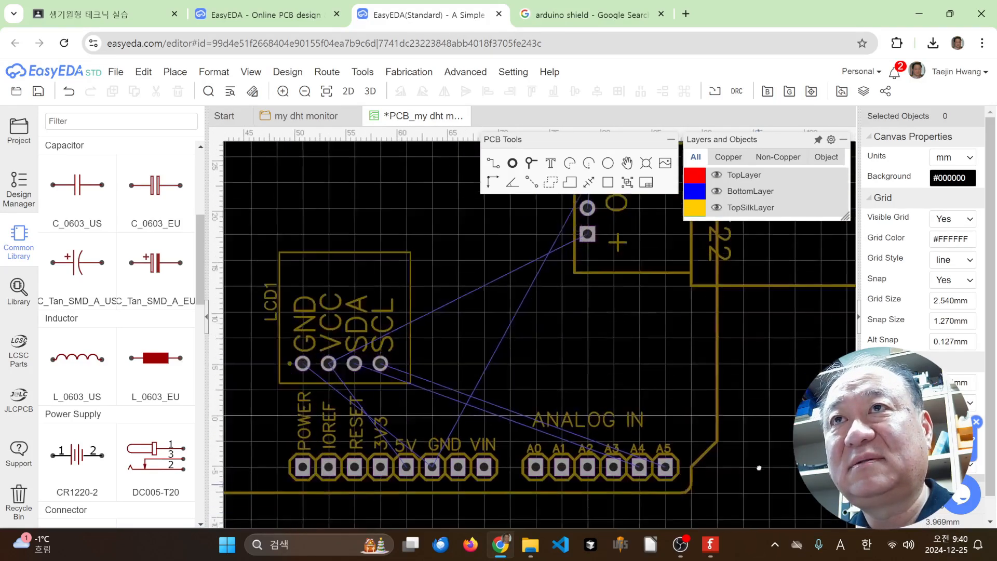
pyautogui.scroll(-3, 753, 412)
pyautogui.scroll(2, 755, 378)
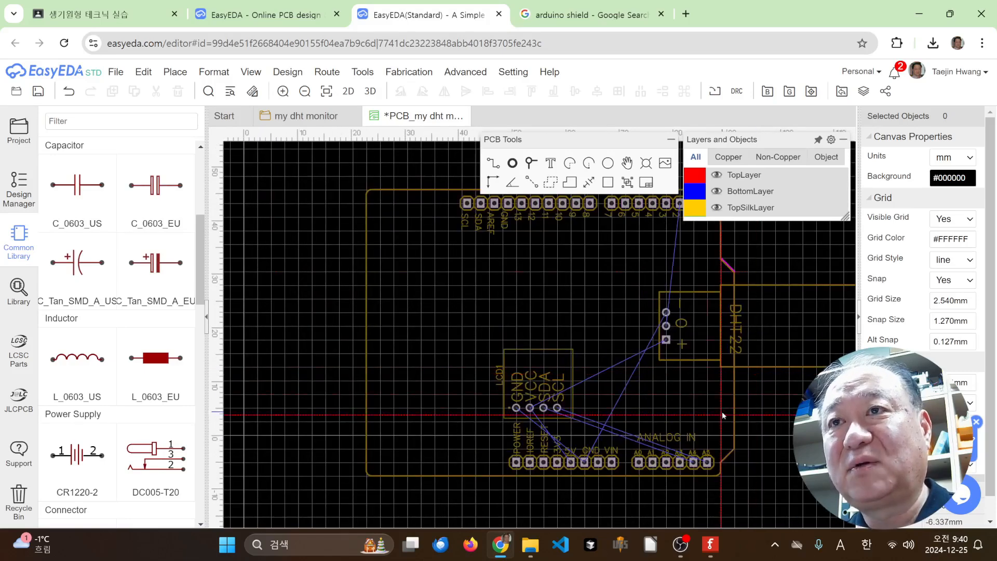
pyautogui.scroll(3, 727, 464)
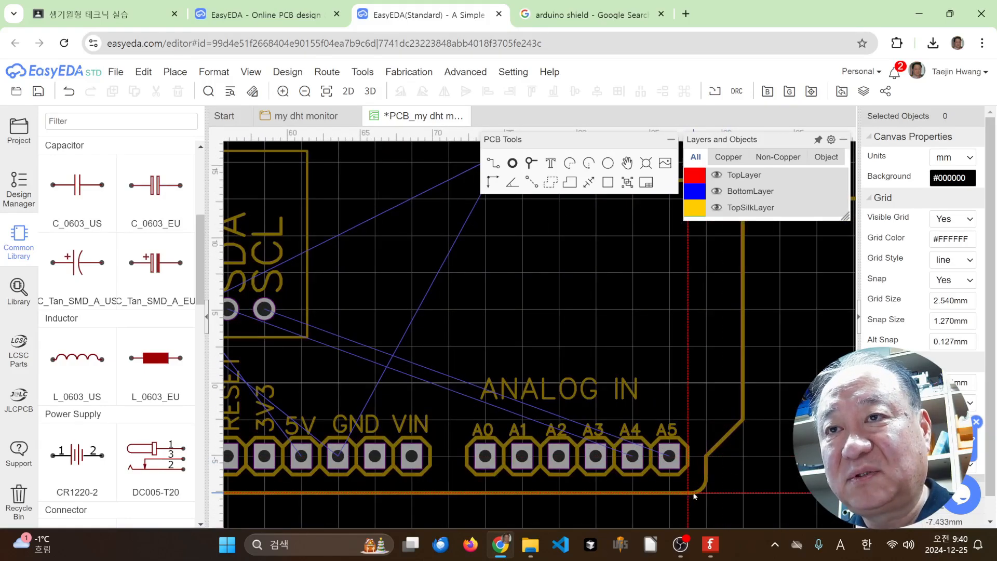
pyautogui.scroll(-2, 688, 496)
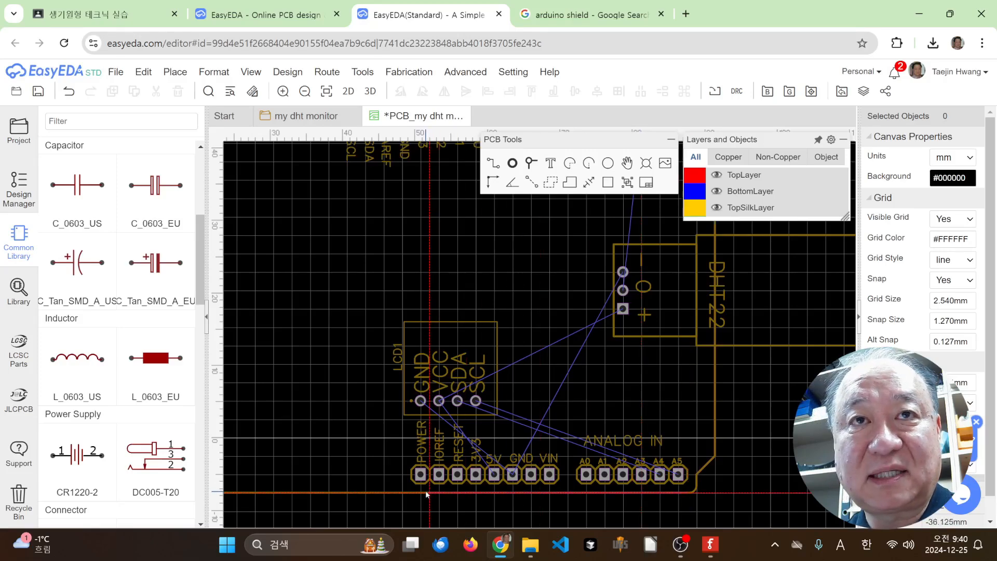
pyautogui.moveTo(353, 473); pyautogui.dragTo(445, 472, button='right')
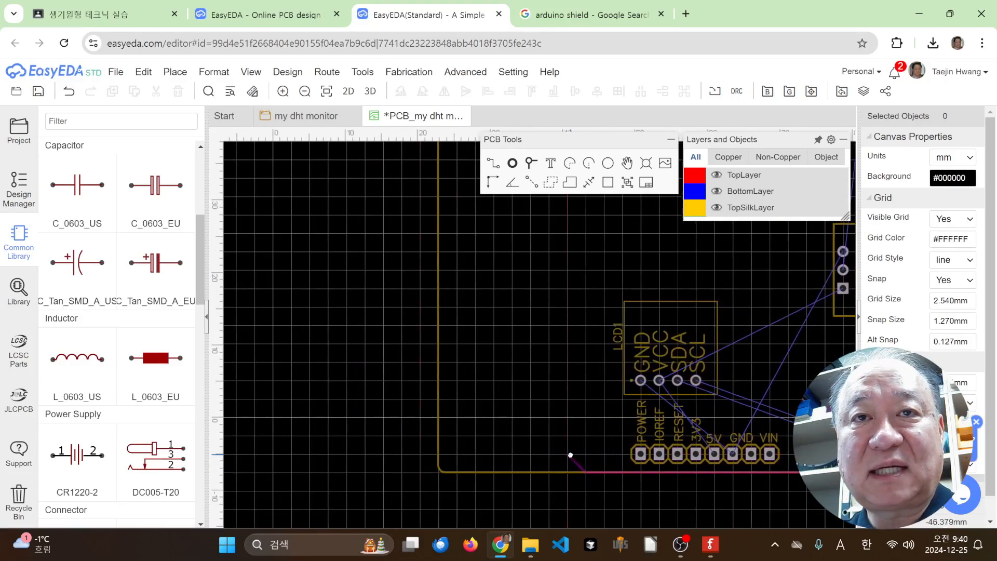
pyautogui.scroll(5, 445, 473)
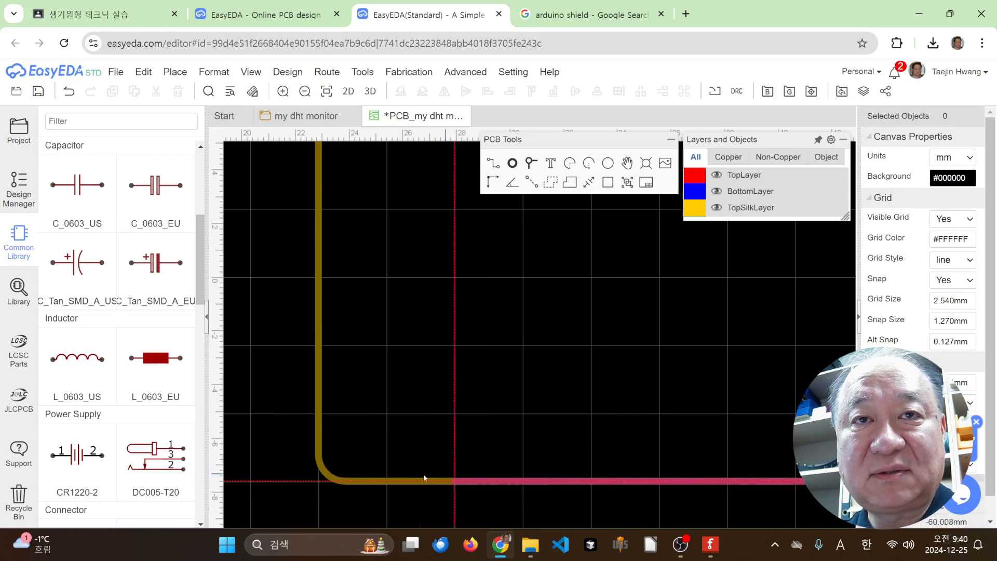
pyautogui.click(351, 480)
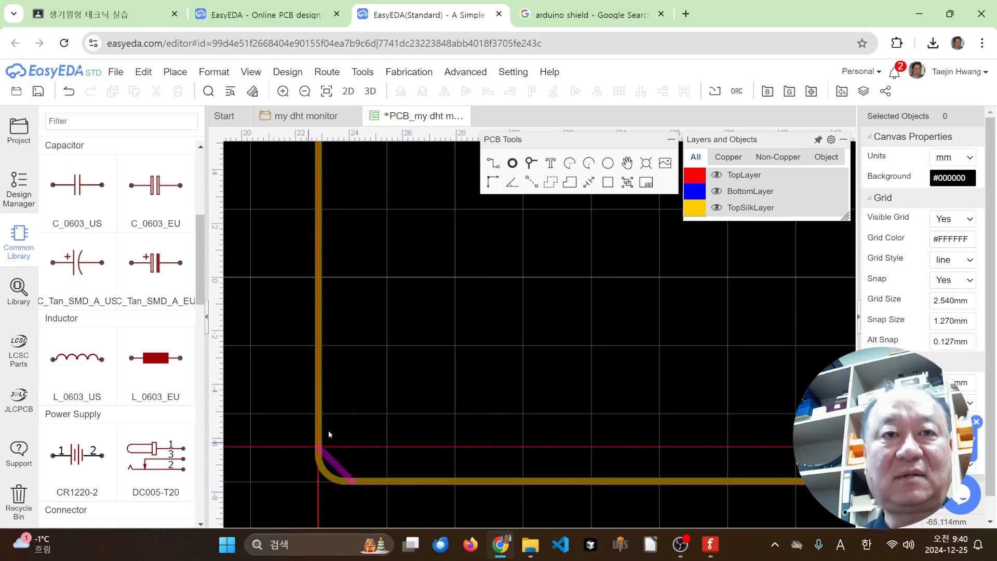
pyautogui.moveTo(352, 473); pyautogui.dragTo(360, 453, button='right')
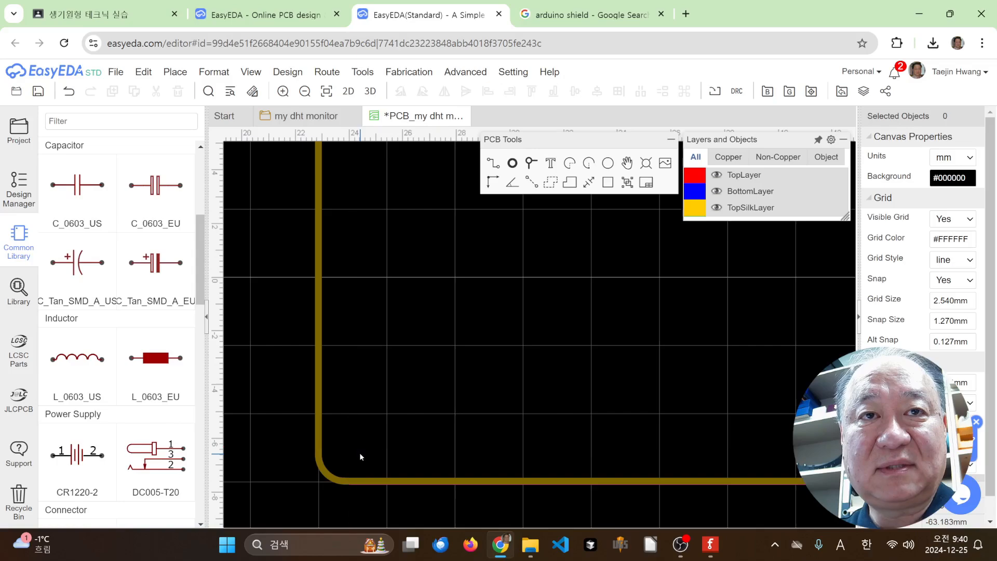
# Trace a board outline track along the Arduino's left edge, from the lower-left rounded corner up to the upper-left one
pyautogui.scroll(-9, 448, 443)
pyautogui.scroll(3, 485, 445)
pyautogui.scroll(-5, 459, 429)
pyautogui.scroll(3, 565, 432)
pyautogui.scroll(-1, 604, 417)
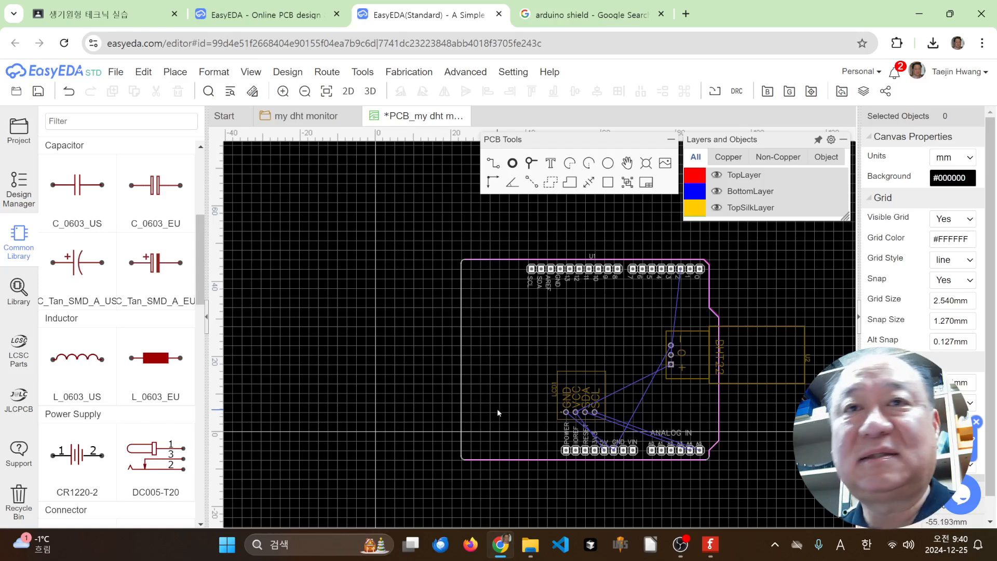
pyautogui.click(494, 165)
pyautogui.scroll(5, 459, 459)
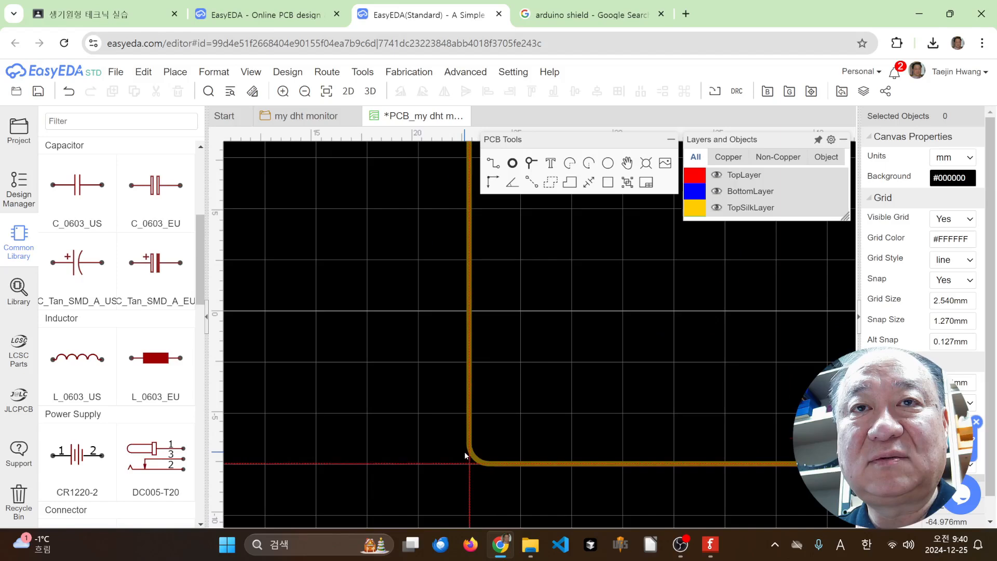
pyautogui.scroll(-5, 467, 441)
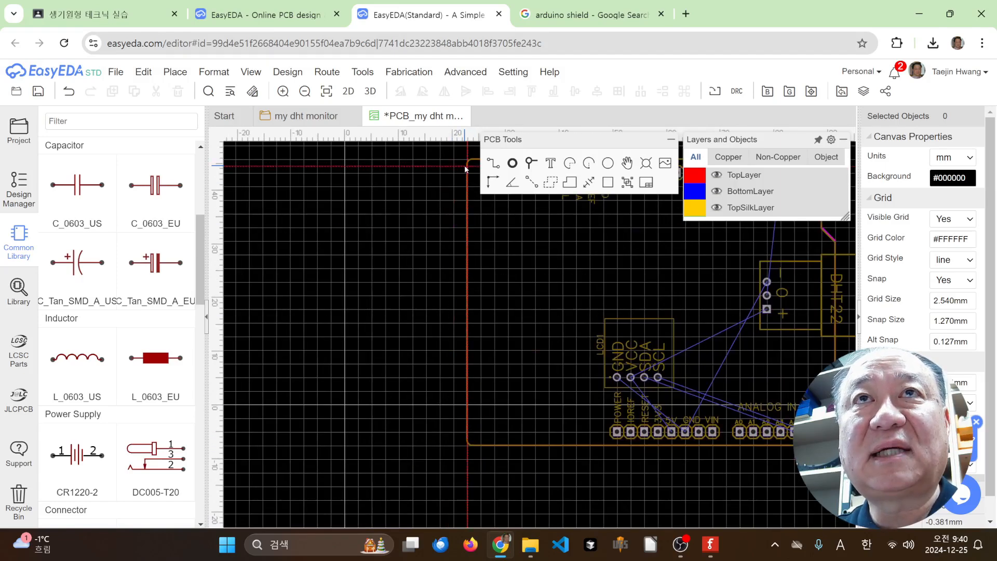
pyautogui.scroll(-3, 503, 266)
pyautogui.scroll(3, 503, 264)
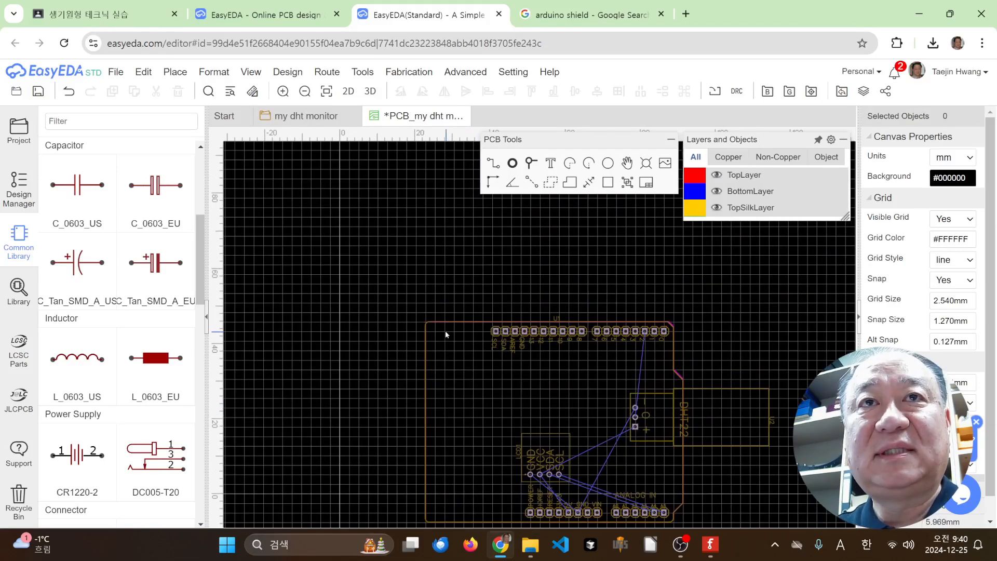
pyautogui.scroll(4, 444, 330)
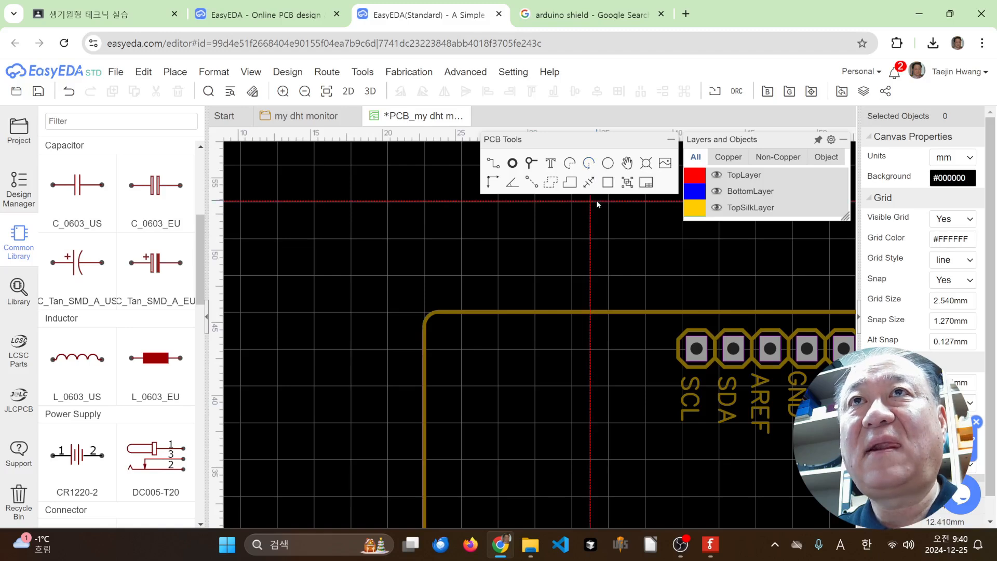
pyautogui.scroll(3, 431, 326)
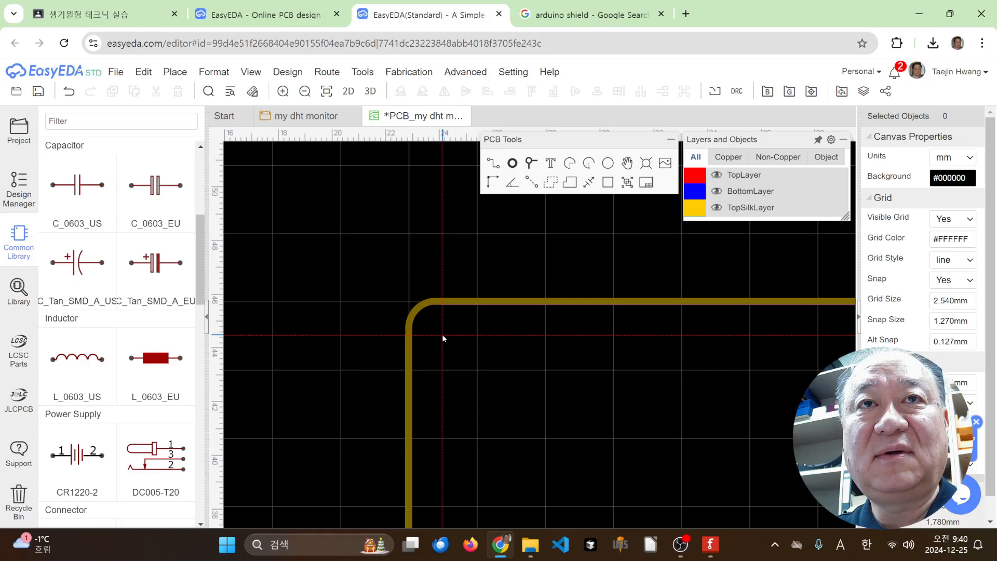
pyautogui.click(443, 336)
pyautogui.click(408, 336)
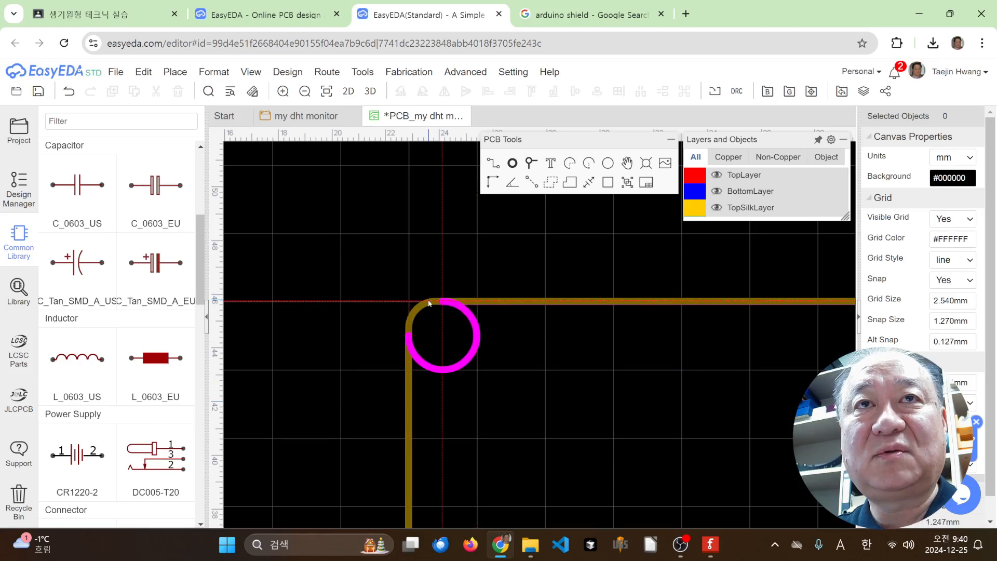
pyautogui.press('Escape')
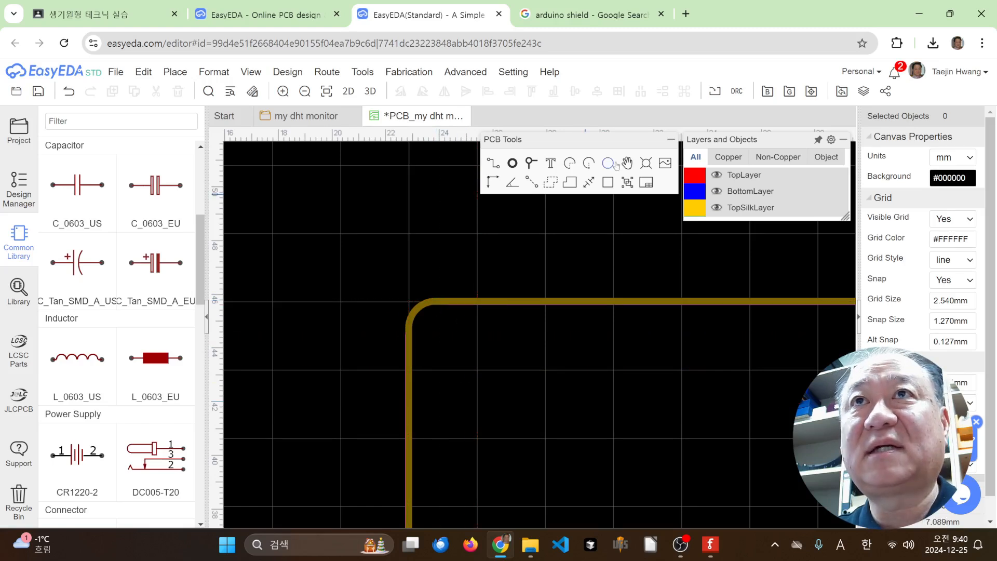
# Draw a quarter arc of about 1.27 mm radius joining the outline's top and left edges at the upper-left corner, accepting the net merge
pyautogui.click(570, 183)
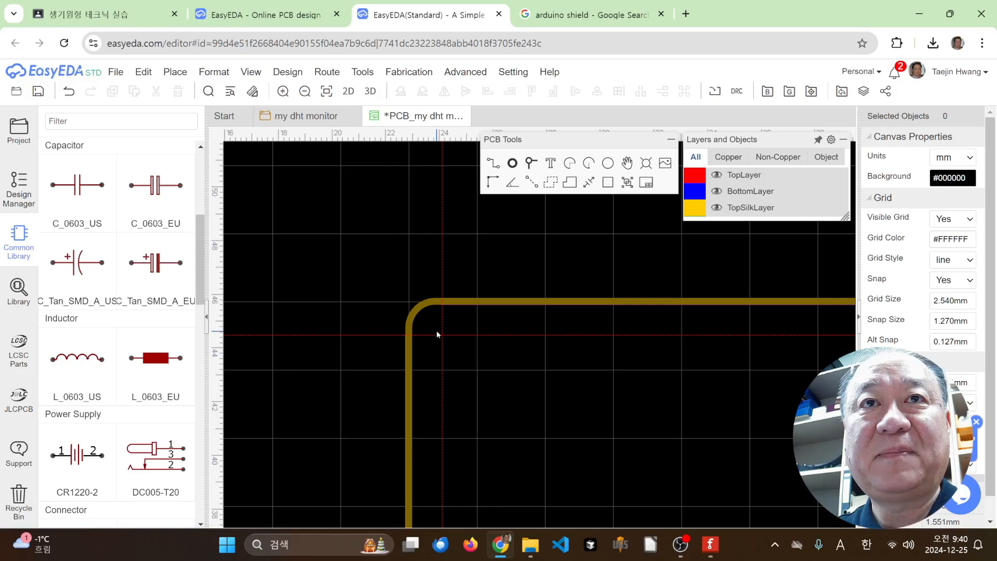
pyautogui.click(442, 336)
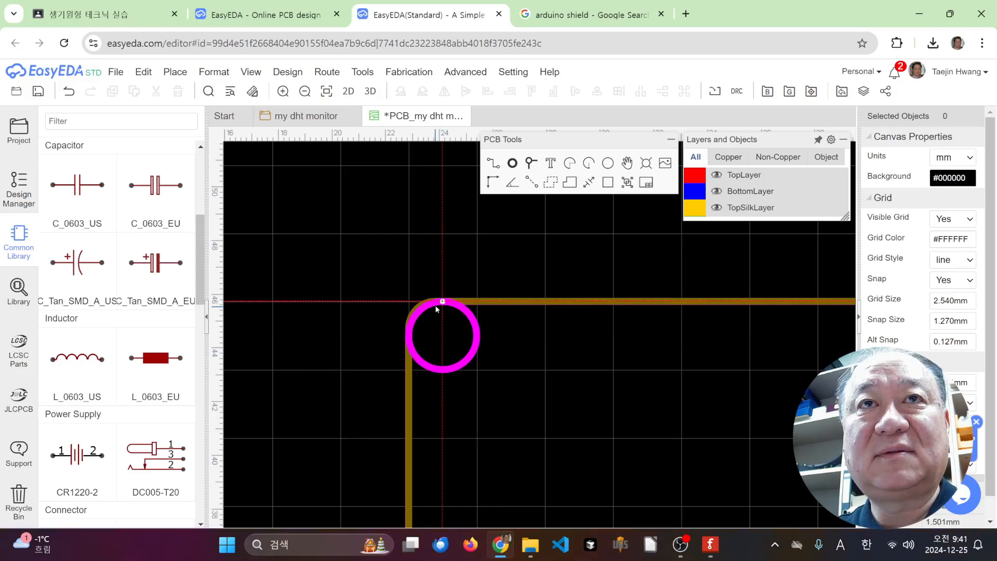
pyautogui.click(442, 302)
pyautogui.click(409, 335)
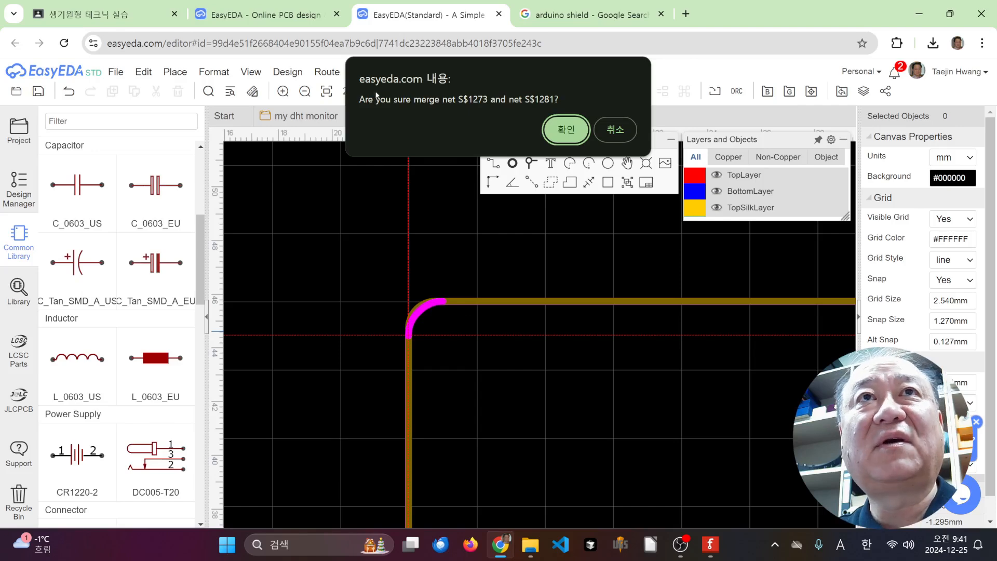
pyautogui.click(566, 131)
pyautogui.scroll(-2, 479, 331)
pyautogui.scroll(-4, 493, 357)
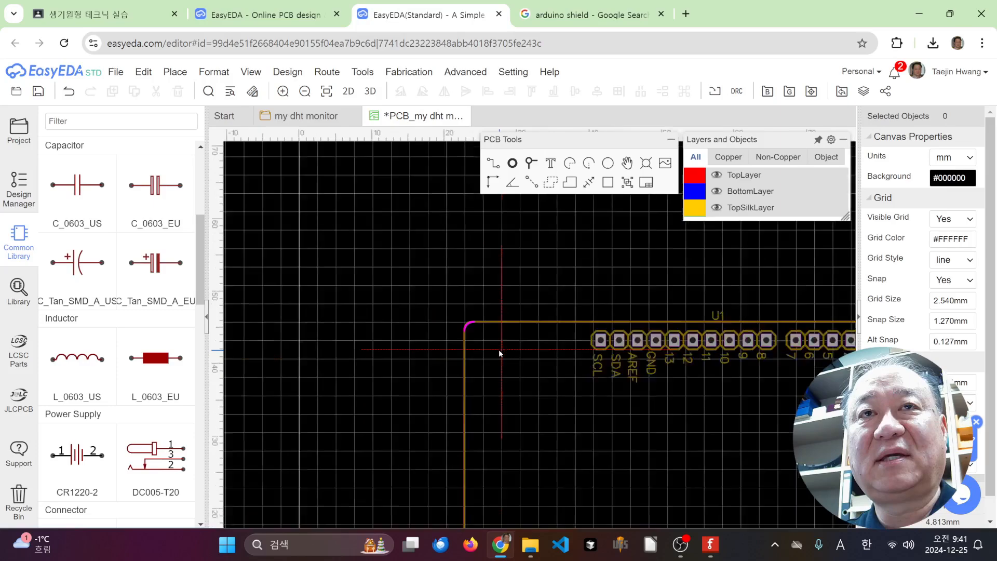
pyautogui.moveTo(527, 267); pyautogui.dragTo(592, 253, button='right')
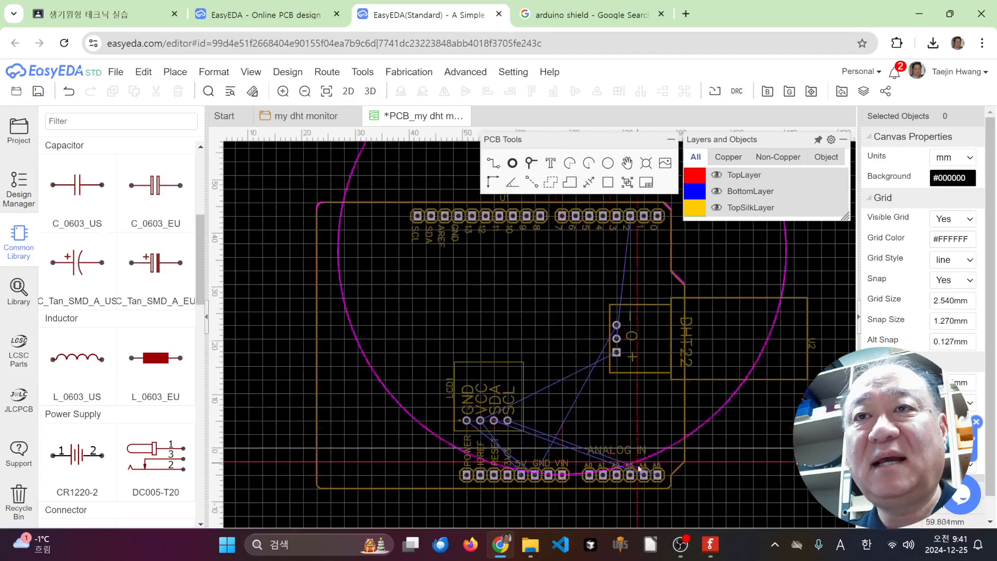
pyautogui.rightClick(674, 488)
# Draw a quarter arc of about 1.27 mm radius at the outline's lower-right corner beside pin A5, accepting the net merge
pyautogui.scroll(6, 672, 500)
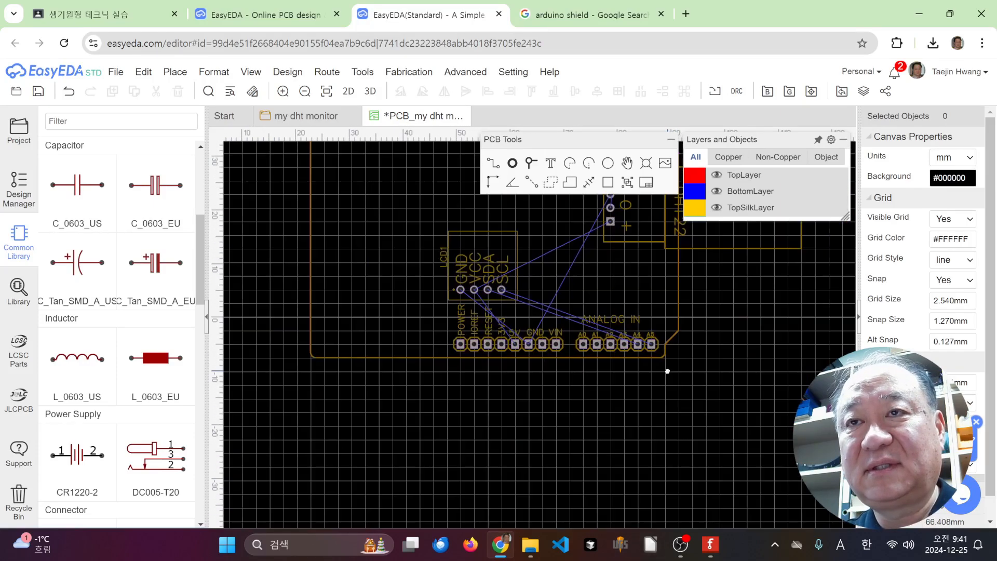
pyautogui.click(588, 163)
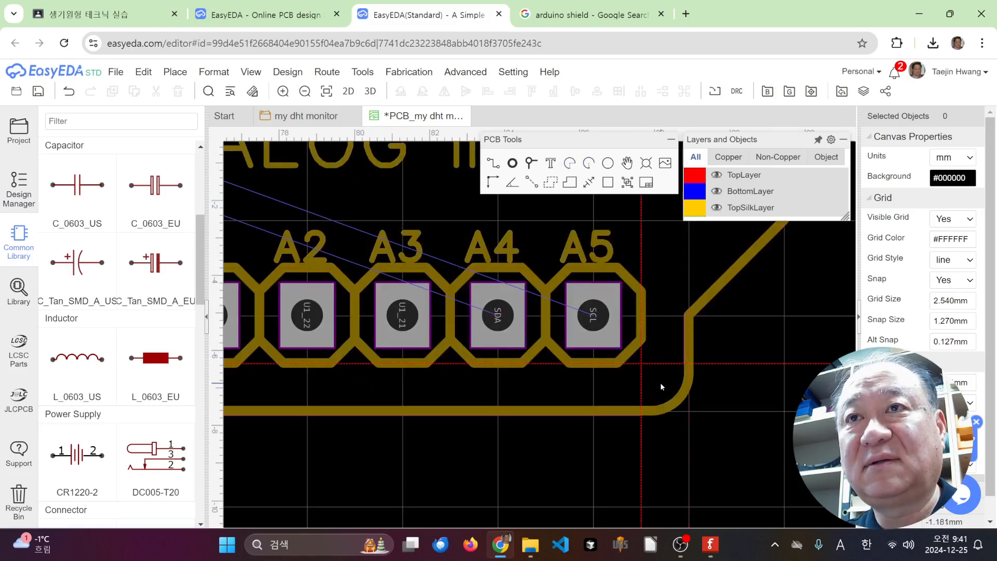
pyautogui.click(640, 363)
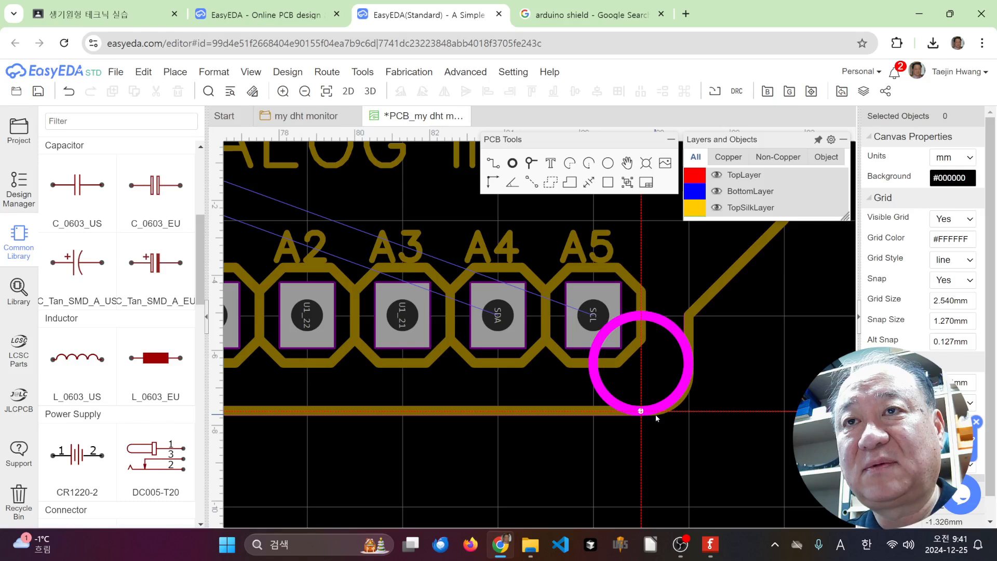
pyautogui.click(641, 412)
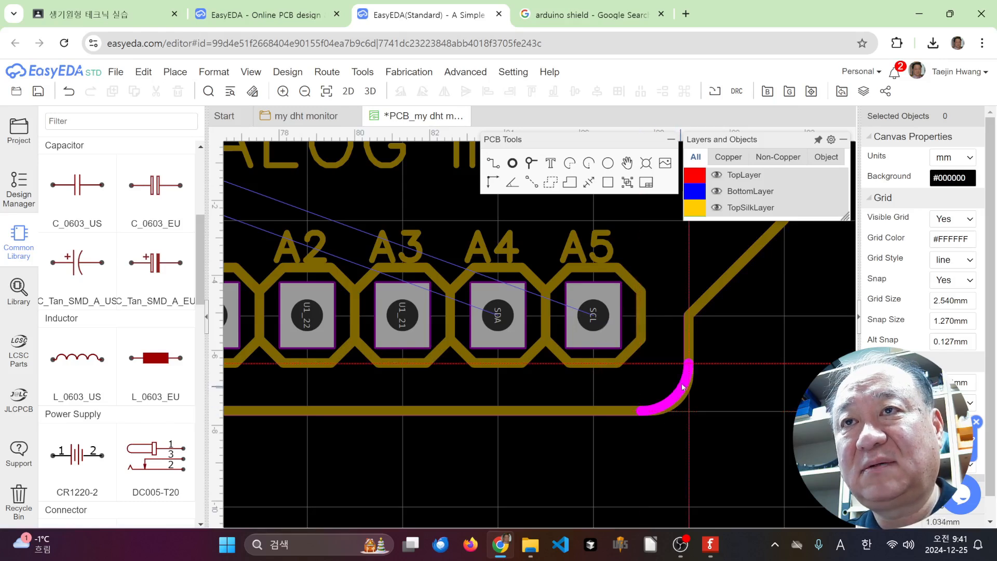
pyautogui.click(690, 367)
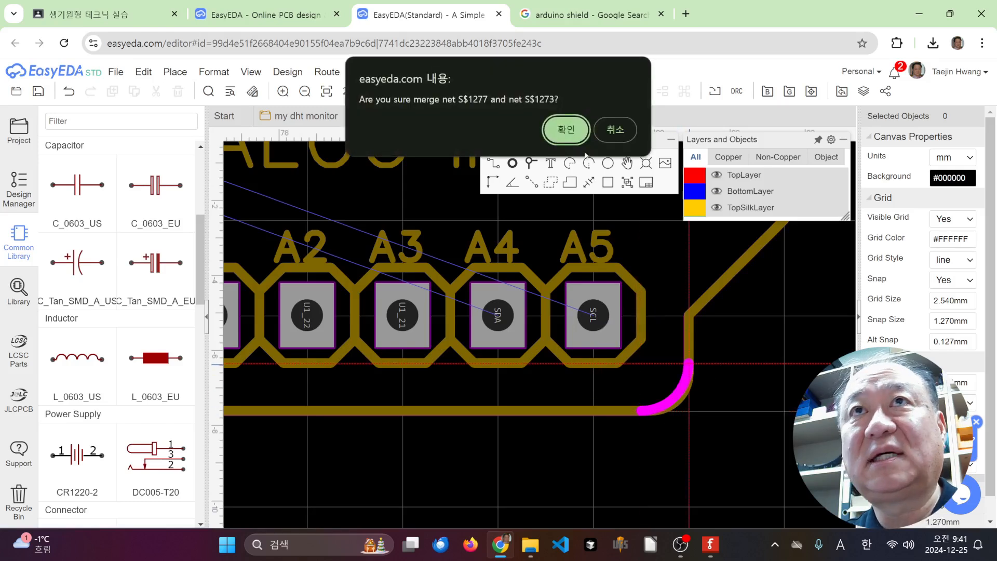
pyautogui.click(564, 129)
# Draw a quarter arc of about 1.27 mm radius at the outline's lower-left corner, accepting the net merge
pyautogui.scroll(-3, 578, 314)
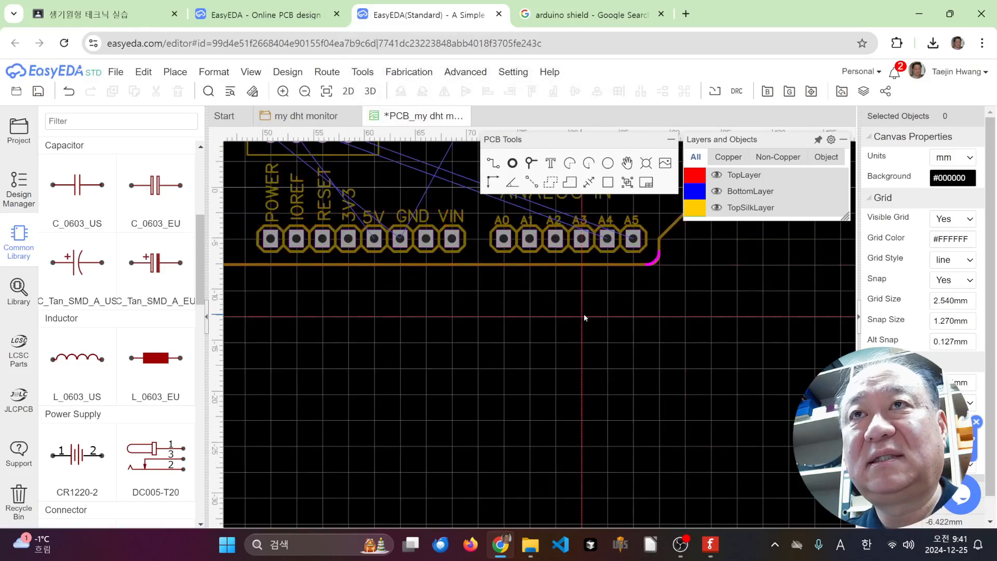
pyautogui.scroll(1, 579, 314)
pyautogui.scroll(-4, 468, 403)
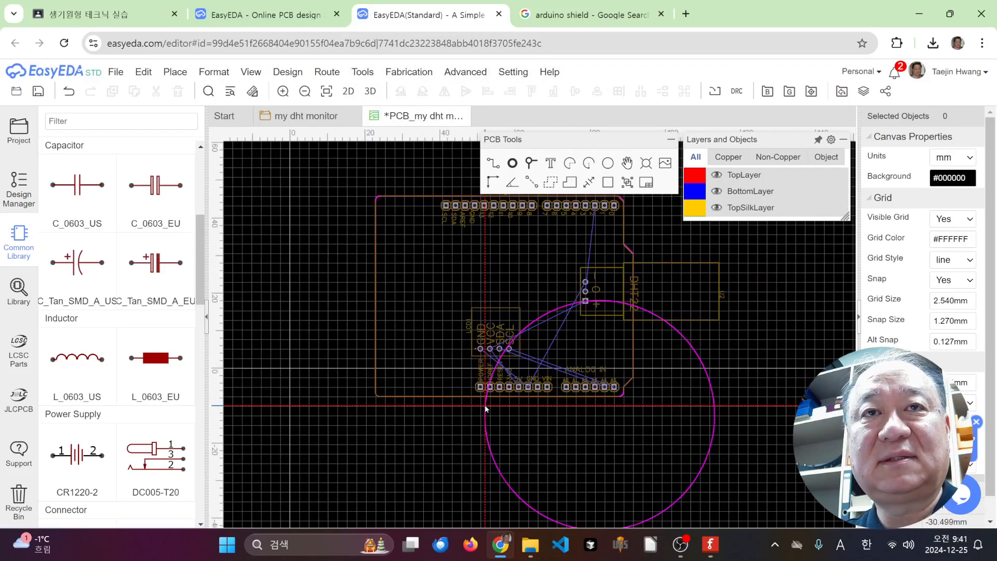
pyautogui.scroll(4, 462, 401)
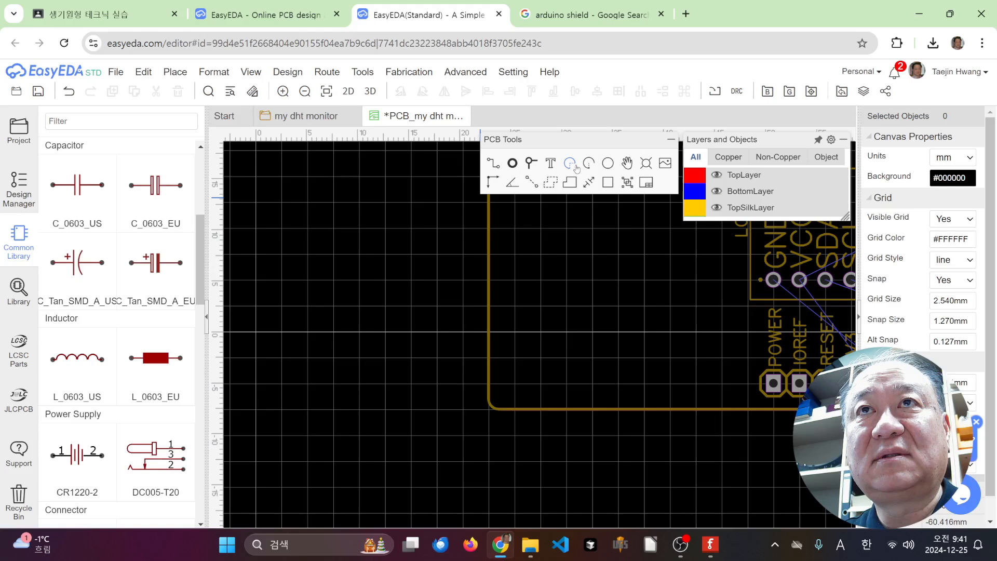
pyautogui.scroll(3, 479, 401)
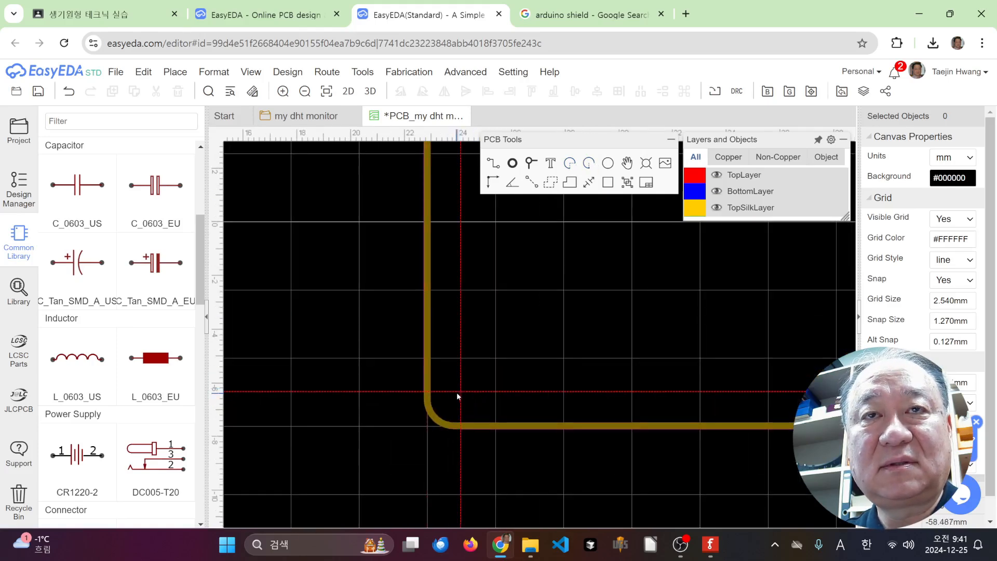
pyautogui.click(461, 391)
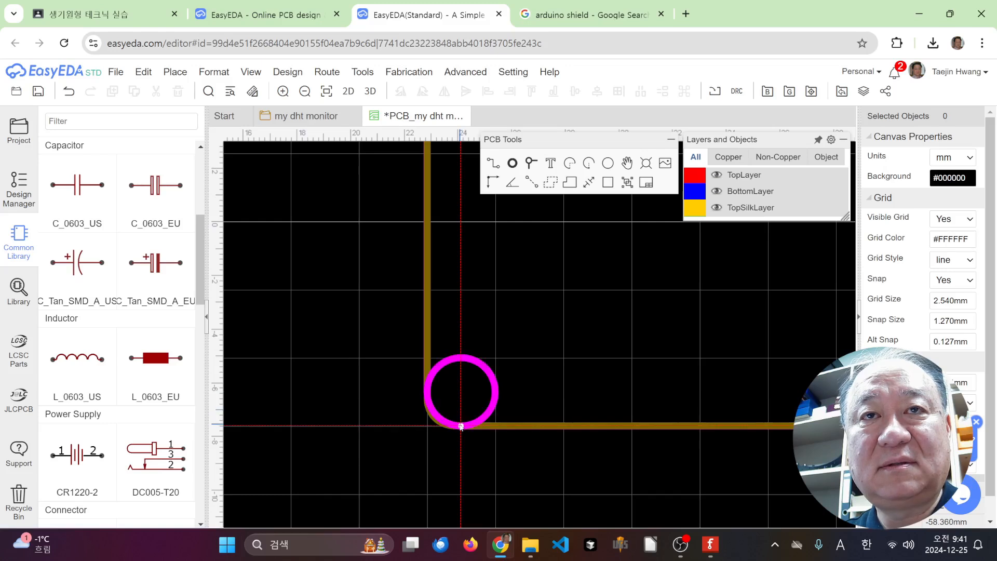
pyautogui.press('Escape')
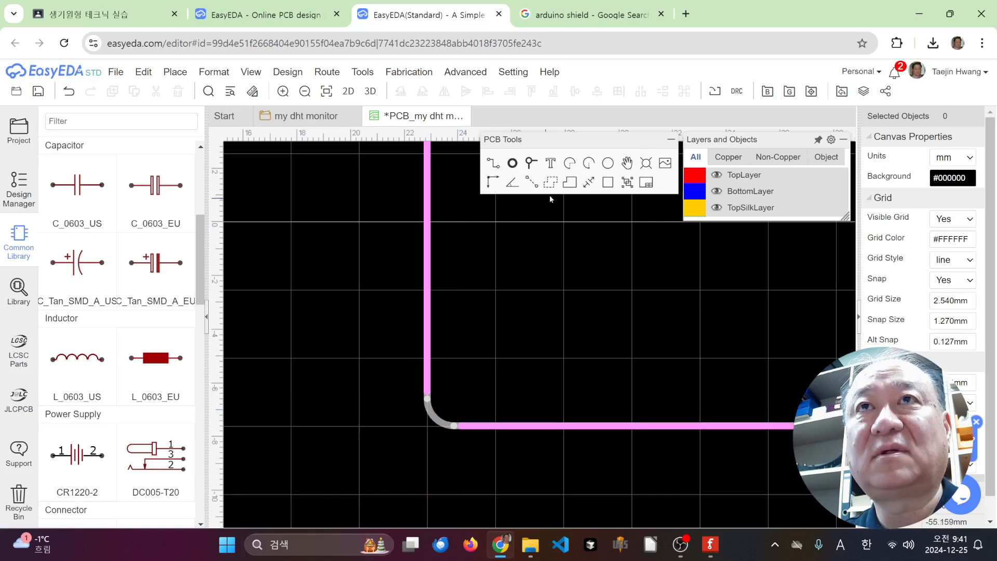
pyautogui.click(461, 392)
pyautogui.click(427, 392)
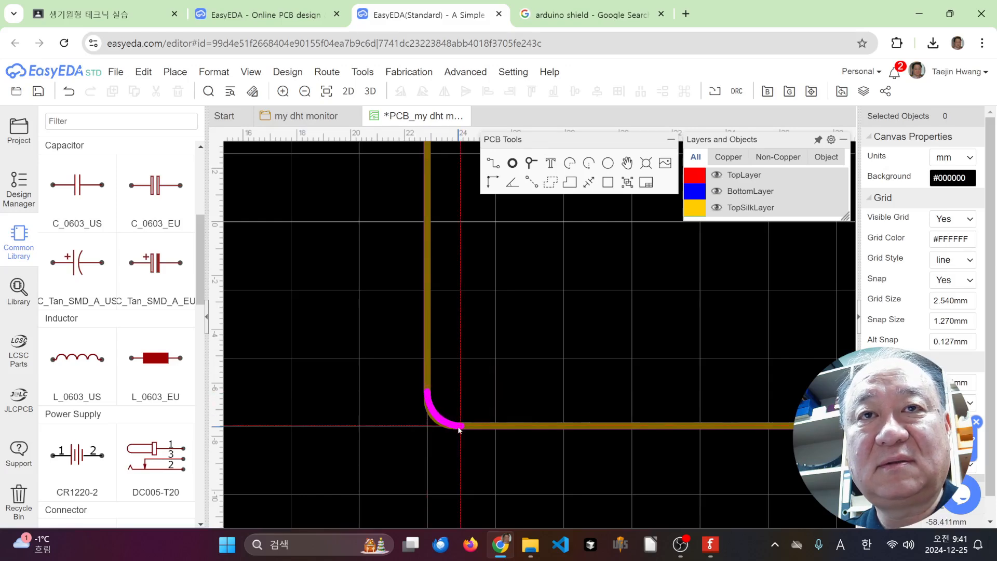
pyautogui.click(461, 427)
pyautogui.click(567, 134)
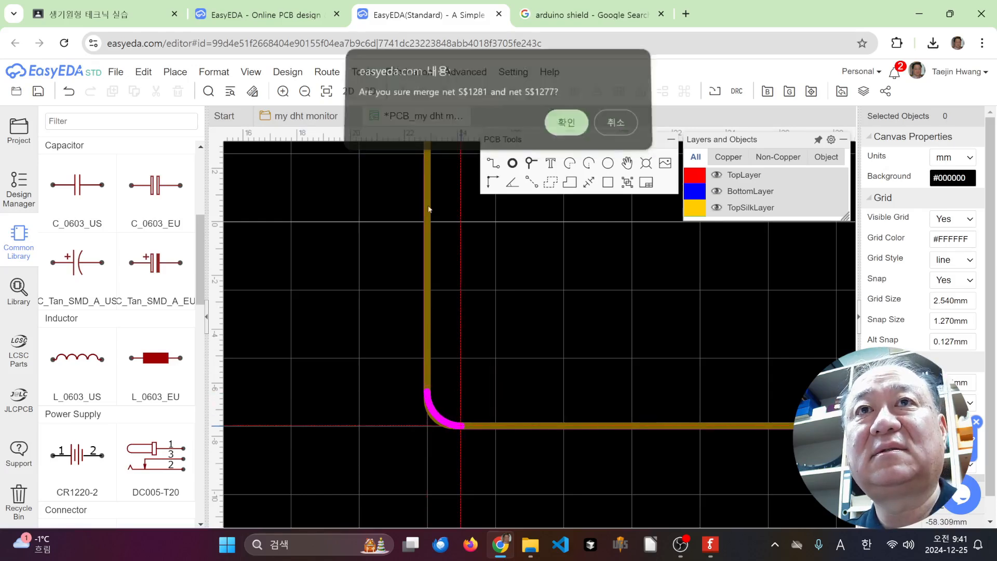
# Leave the arc command and inspect the board outline with the top, bottom and both silkscreen layers hidden, restoring their visibility when done
pyautogui.scroll(-5, 447, 299)
pyautogui.scroll(3, 696, 295)
pyautogui.scroll(-4, 695, 295)
pyautogui.moveTo(699, 318); pyautogui.dragTo(627, 429, button='right')
pyautogui.scroll(-4, 668, 394)
pyautogui.scroll(1, 669, 394)
pyautogui.press('Escape')
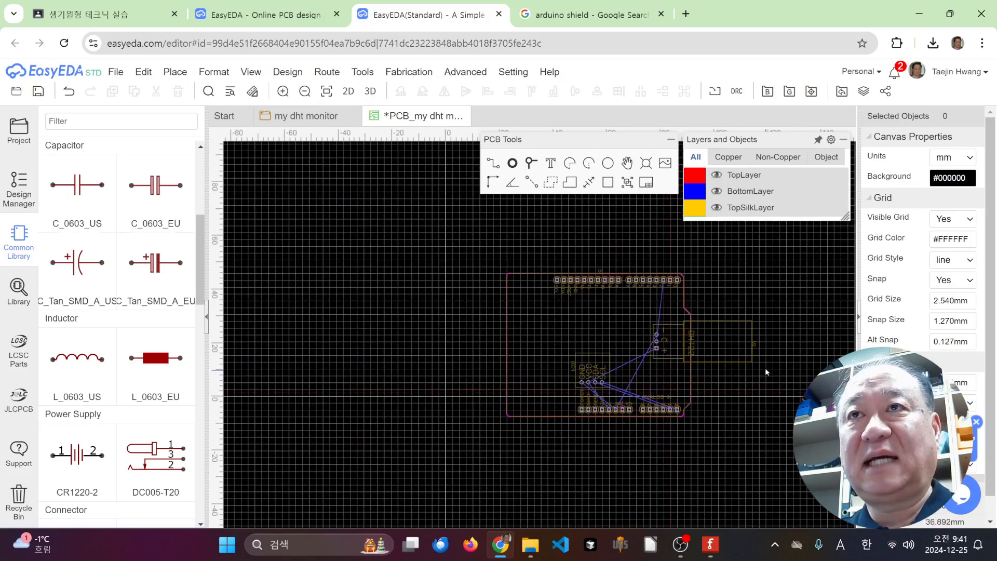
pyautogui.moveTo(751, 184)
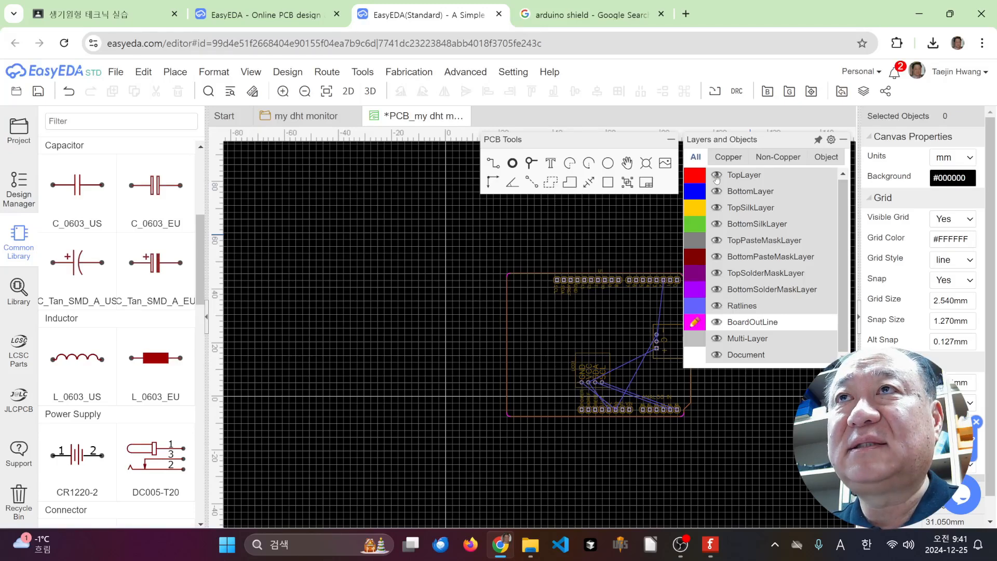
pyautogui.click(717, 224)
pyautogui.click(716, 207)
pyautogui.click(716, 191)
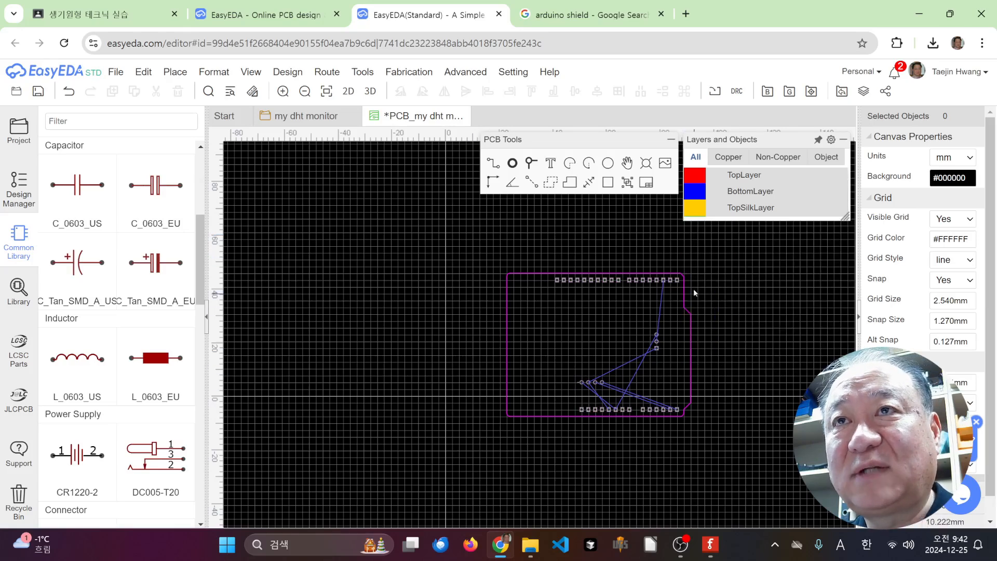
pyautogui.moveTo(710, 206)
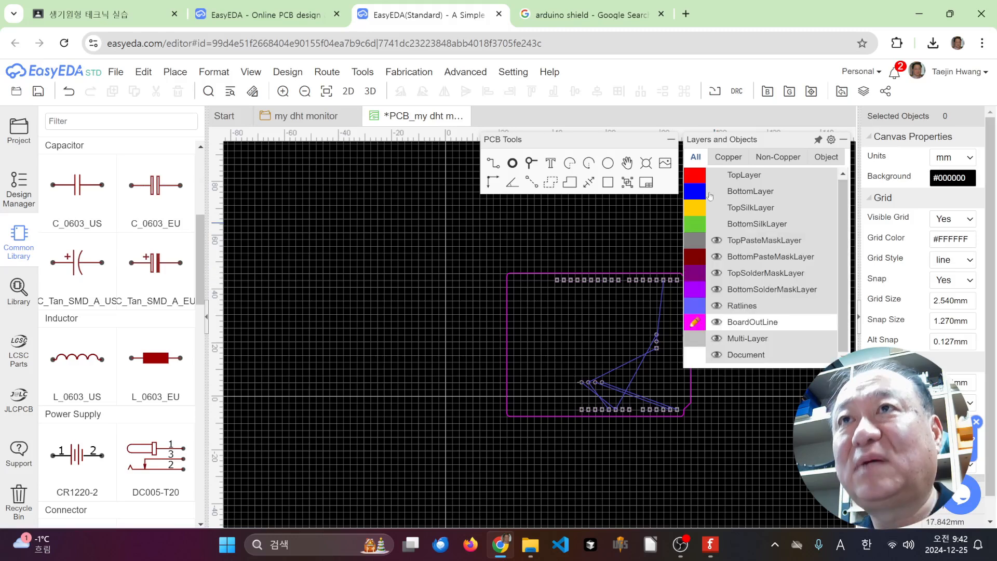
pyautogui.click(717, 207)
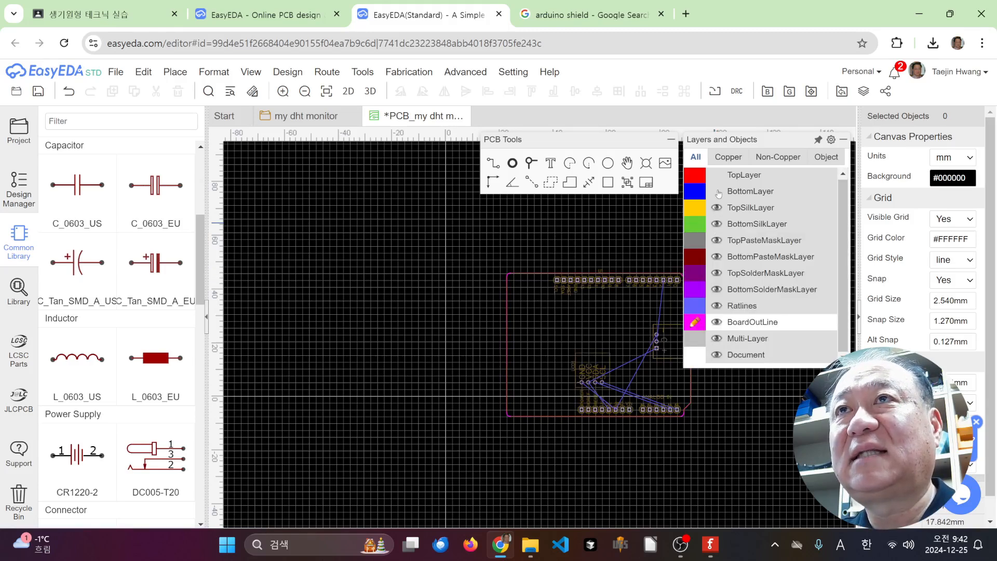
pyautogui.moveTo(694, 400); pyautogui.dragTo(622, 386, button='right')
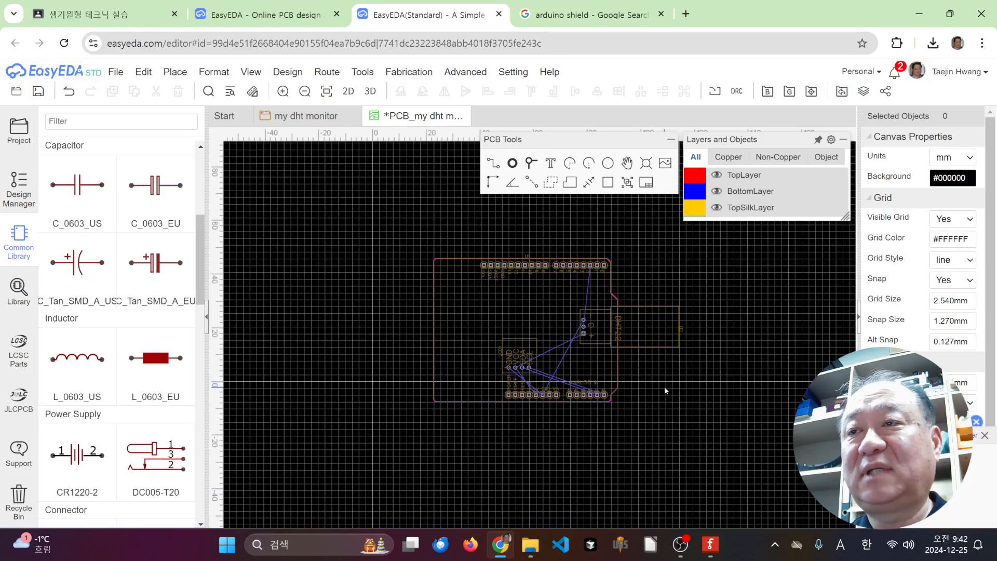
# Save the PCB, inspect the board's shape and component placement in the 3D view, and close that view
pyautogui.hotkey('ctrl', 's')
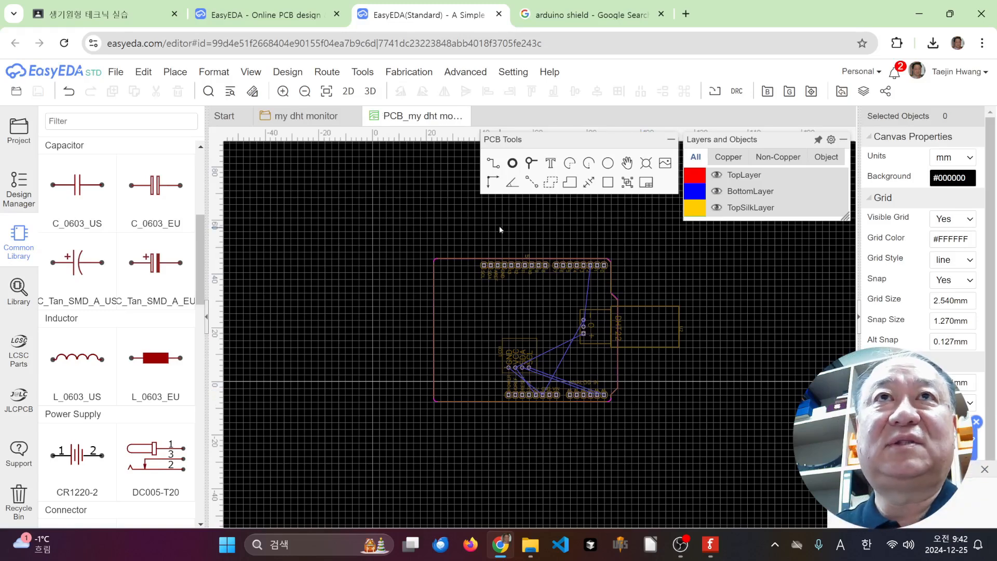
pyautogui.click(370, 91)
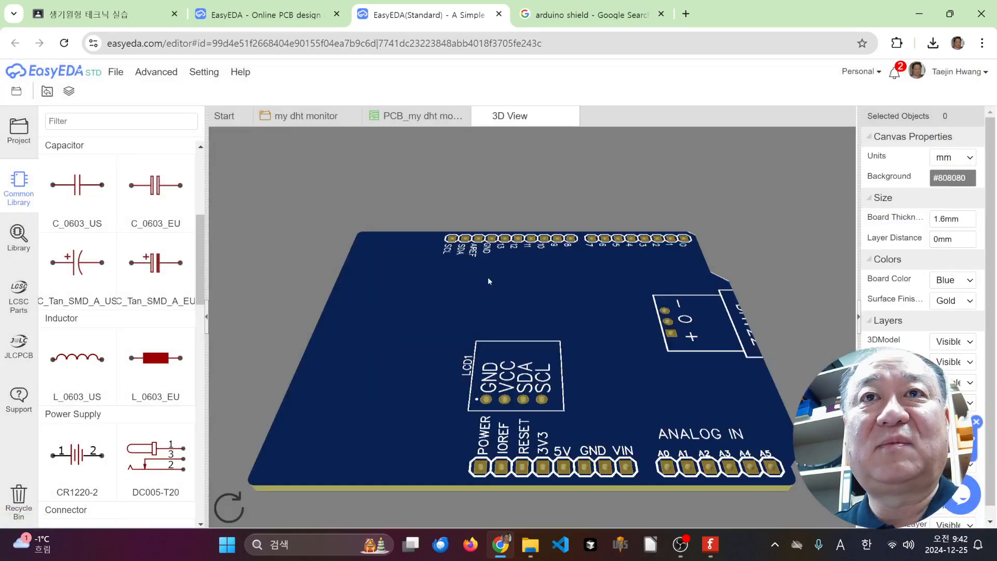
pyautogui.moveTo(587, 351); pyautogui.dragTo(578, 453)
pyautogui.moveTo(552, 374); pyautogui.dragTo(551, 381)
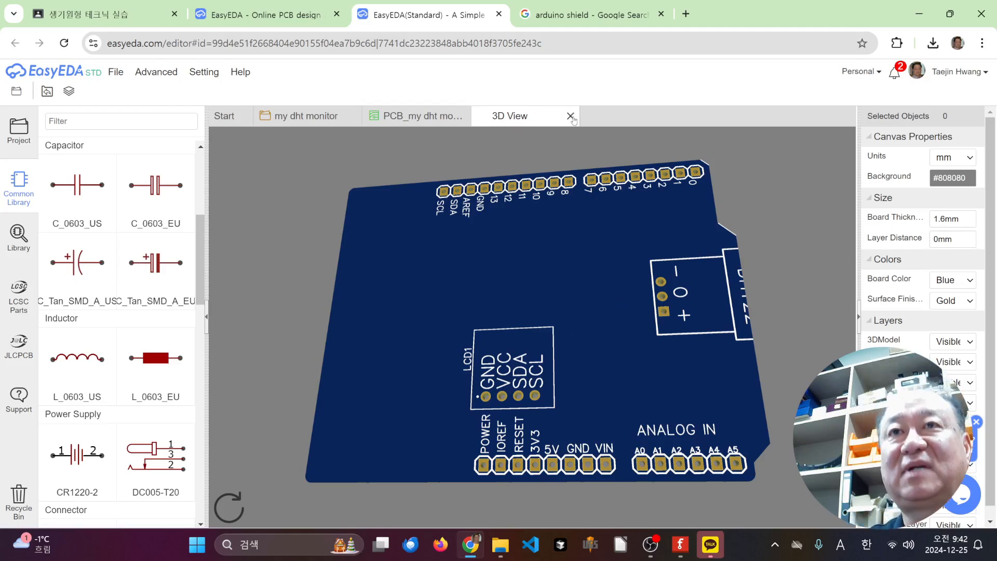
pyautogui.click(570, 116)
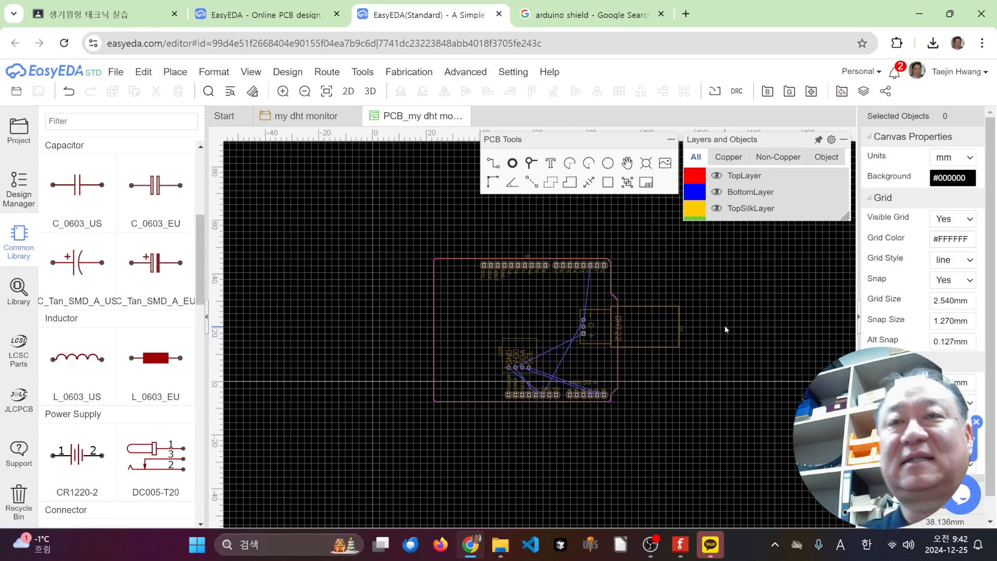
# Auto-route the board on the top and bottom layers using the cloud router with real-time display
pyautogui.scroll(4, 584, 305)
pyautogui.scroll(-2, 596, 319)
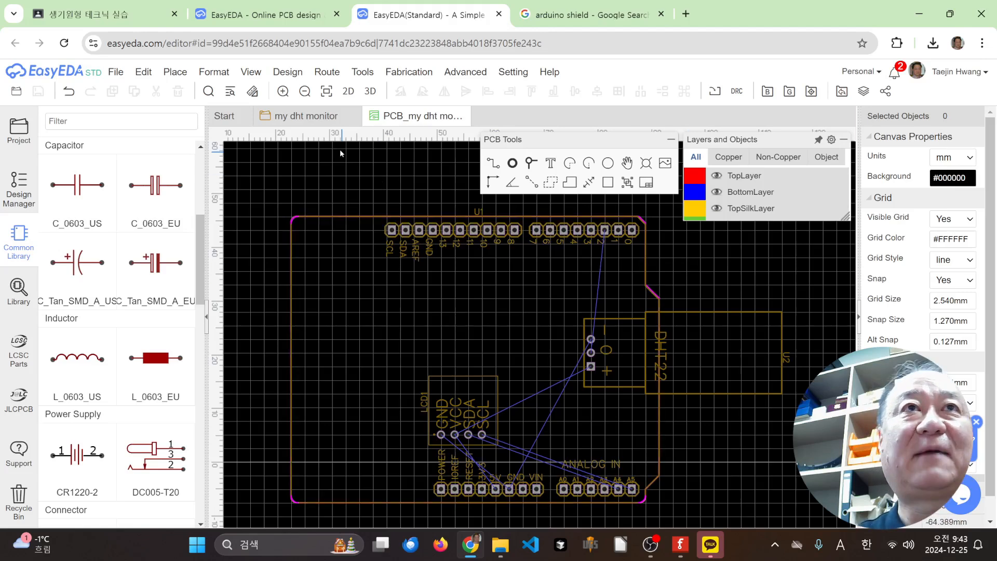
pyautogui.click(312, 71)
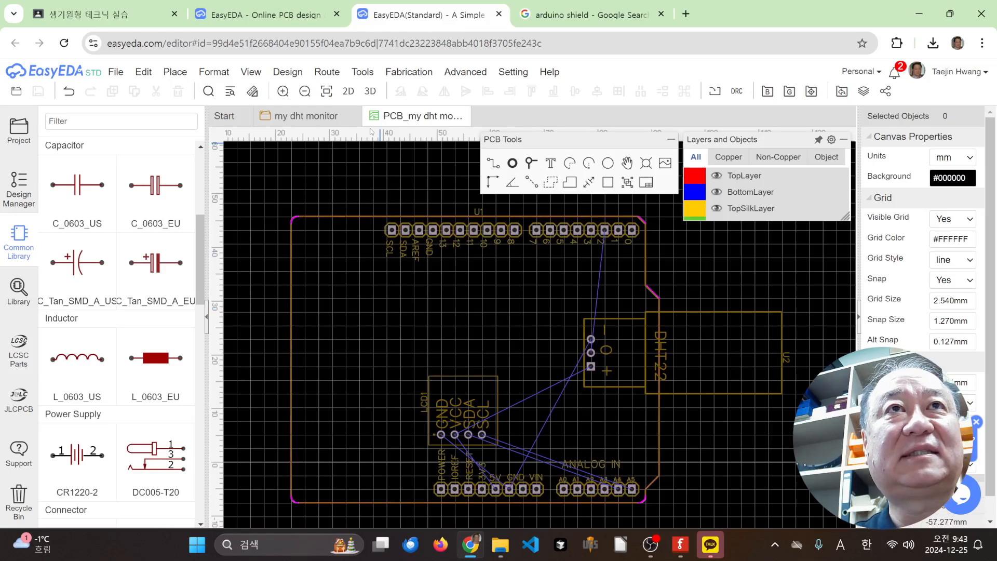
pyautogui.click(326, 72)
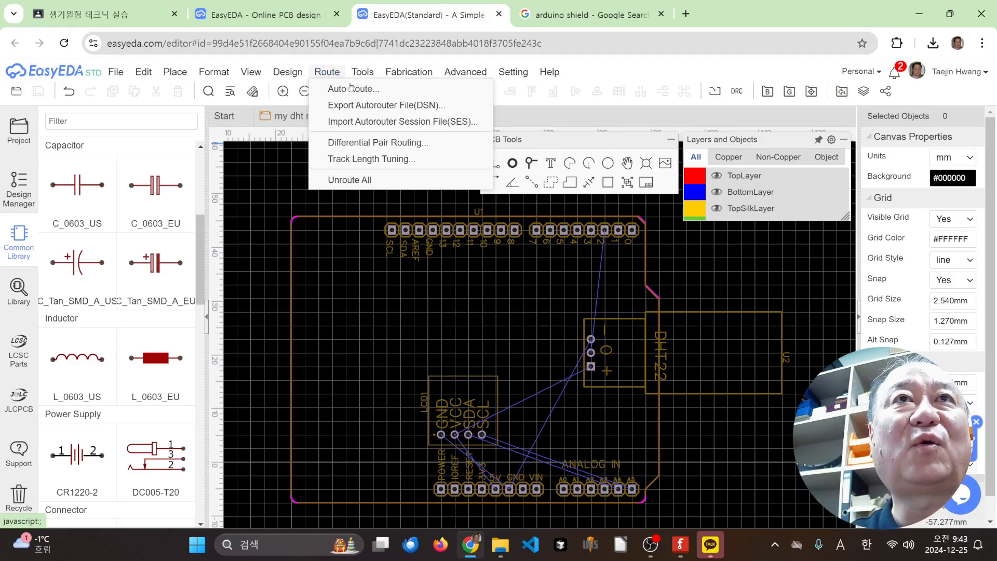
pyautogui.click(374, 89)
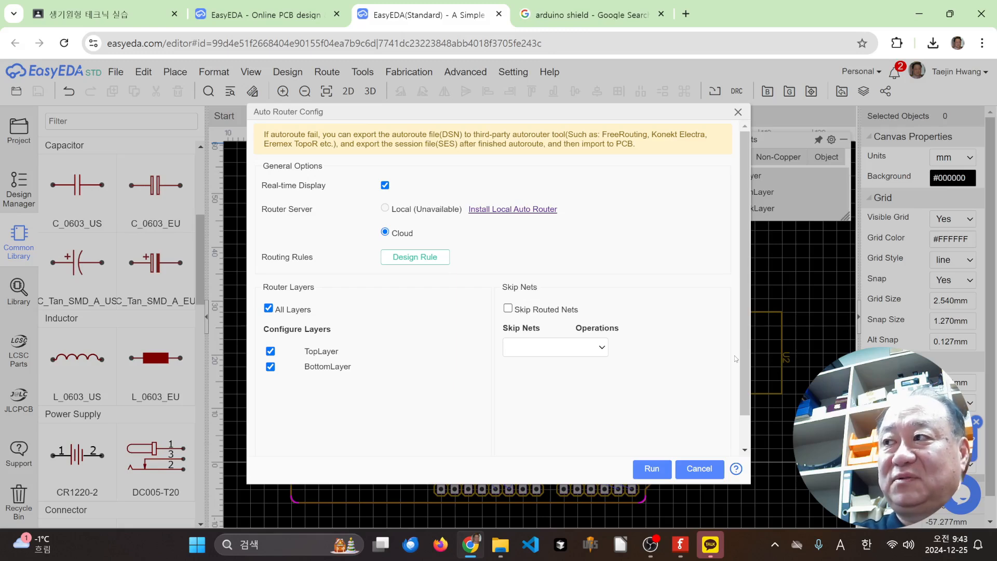
pyautogui.click(653, 466)
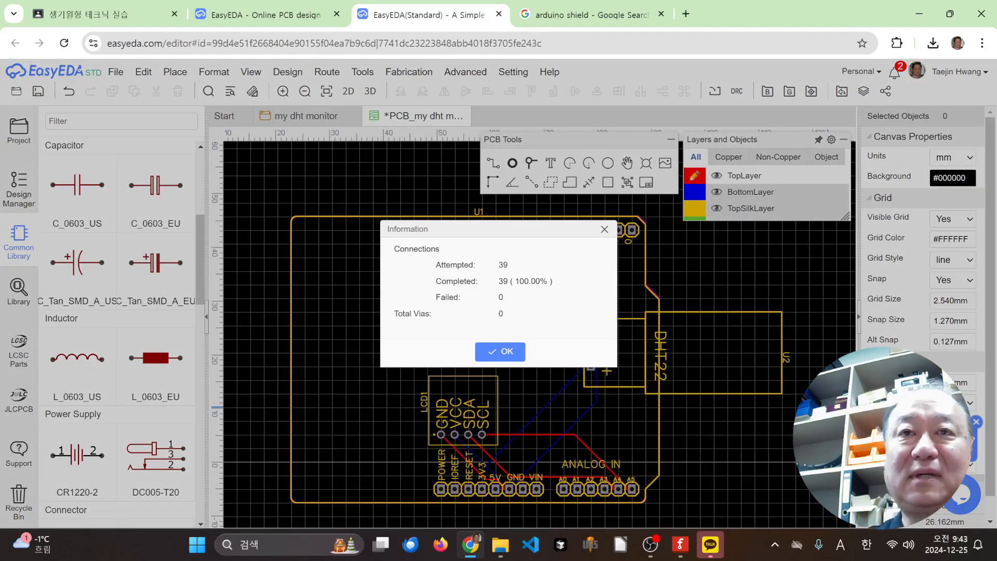
pyautogui.click(491, 356)
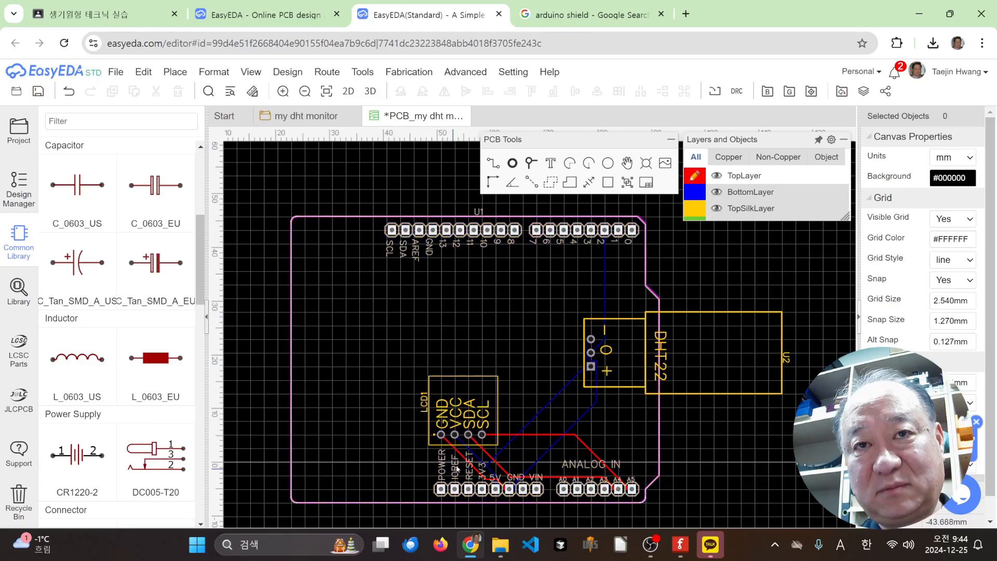
# Examine the routed tracks between LCD1, the DHT22 and the Arduino headers, and review the copper layers
pyautogui.scroll(4, 465, 458)
pyautogui.scroll(-3, 475, 437)
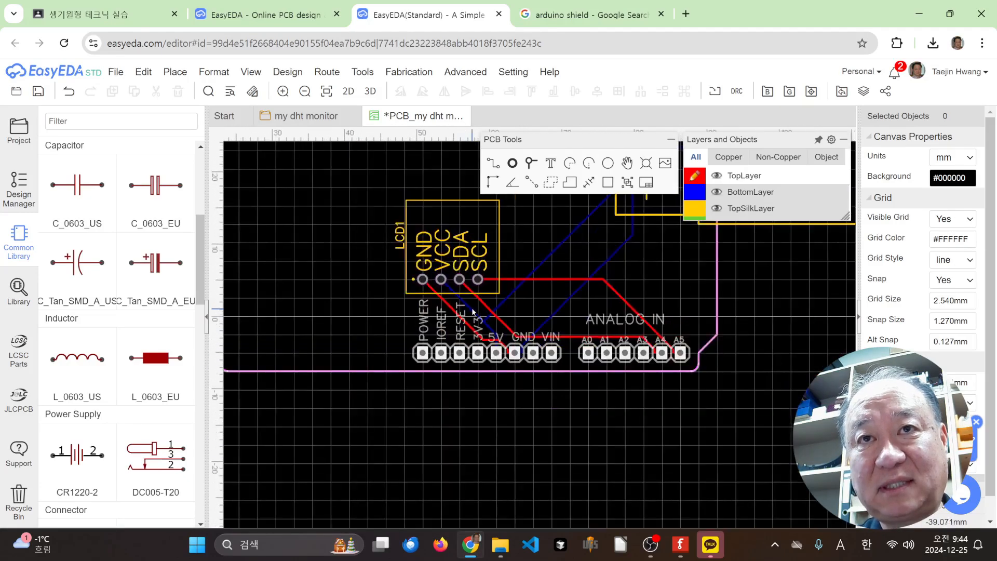
pyautogui.moveTo(726, 178)
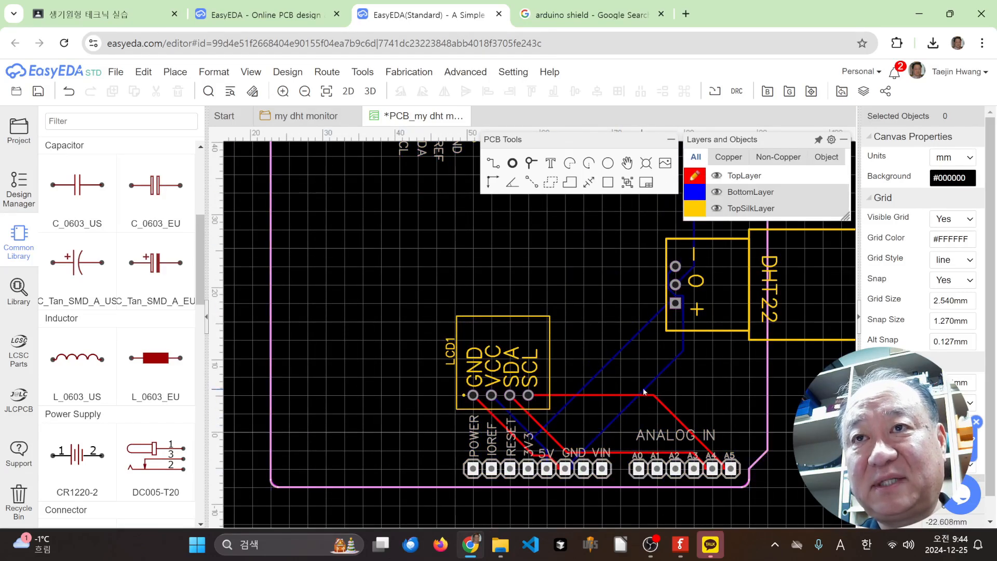
pyautogui.moveTo(697, 196)
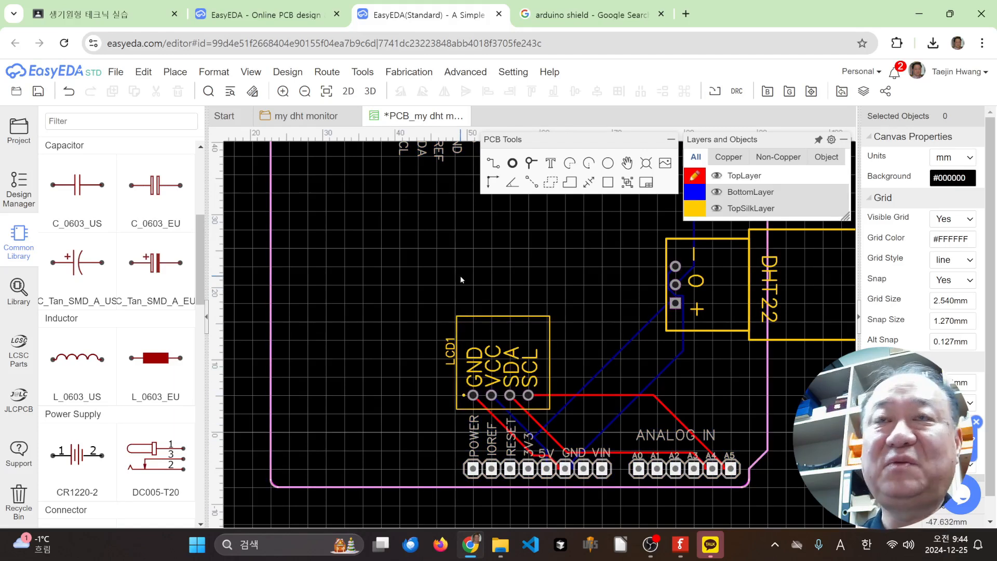
pyautogui.scroll(-4, 471, 240)
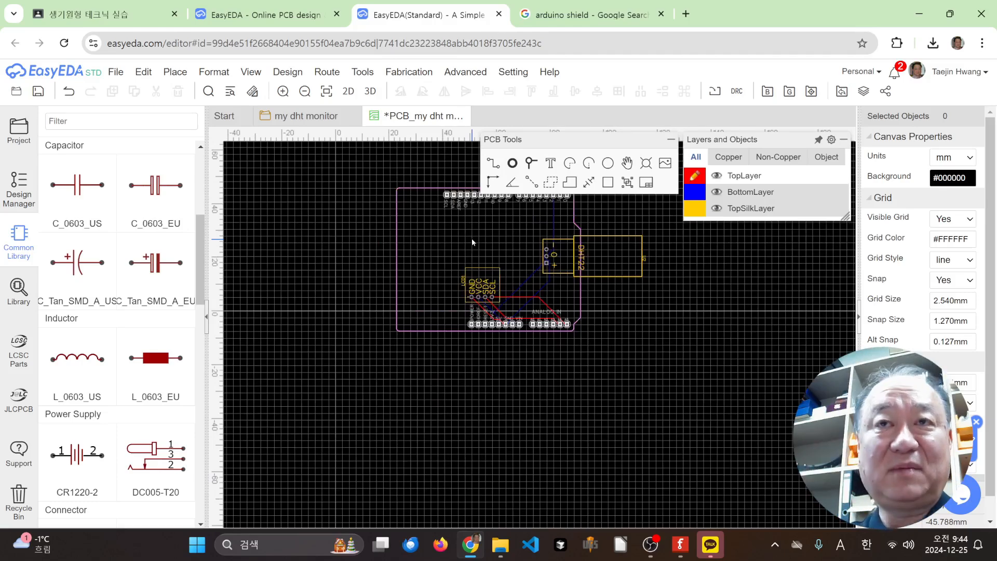
pyautogui.scroll(2, 635, 328)
pyautogui.moveTo(638, 341); pyautogui.dragTo(662, 399, button='right')
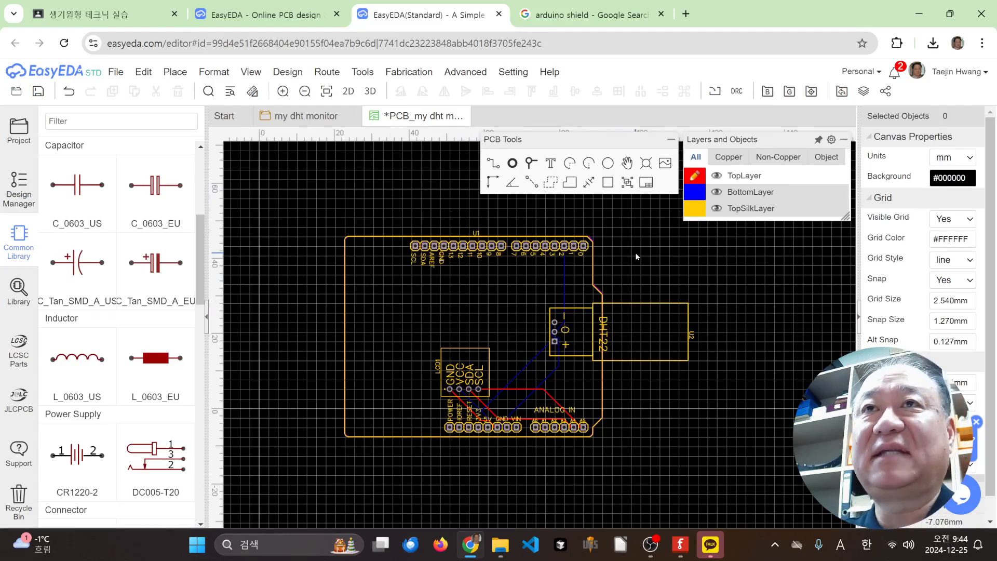
pyautogui.moveTo(708, 218)
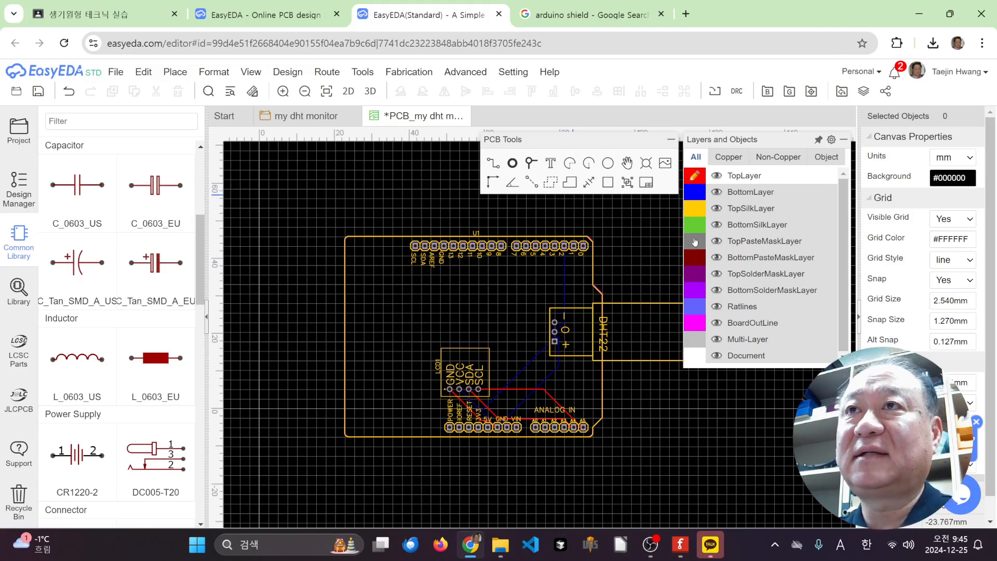
pyautogui.click(734, 160)
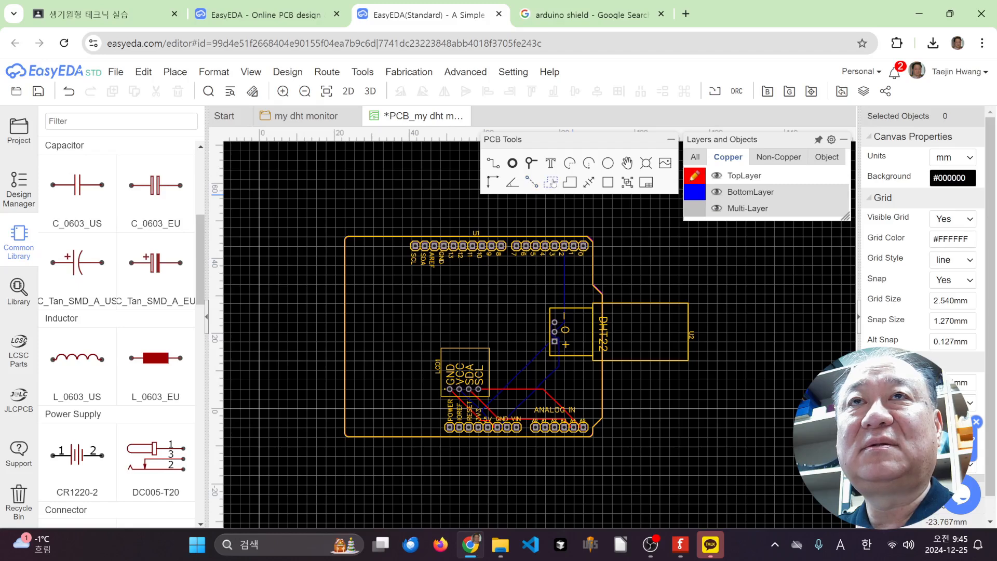
pyautogui.click(696, 158)
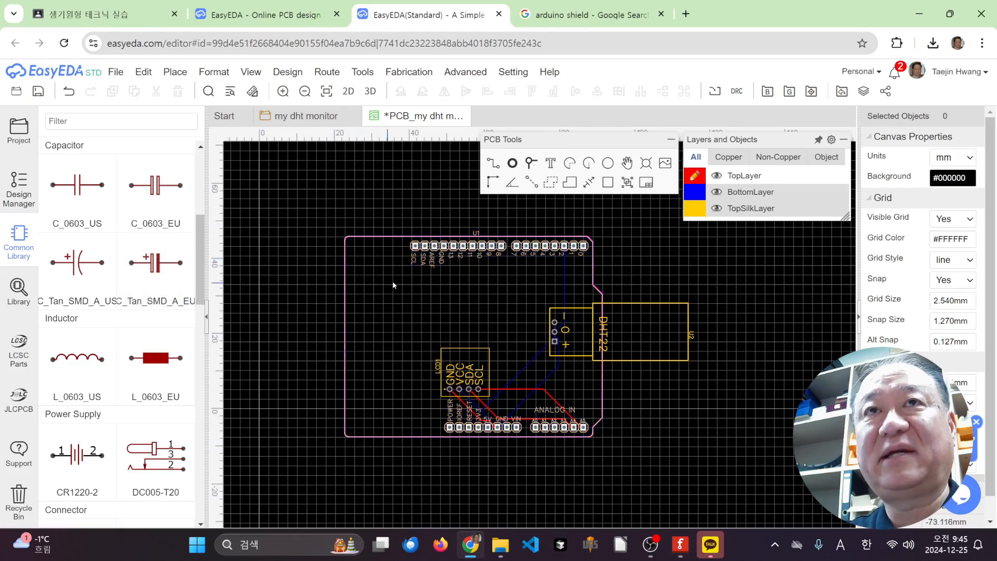
# Draw a GND copper area on the top layer enclosing the whole board outline
pyautogui.click(554, 181)
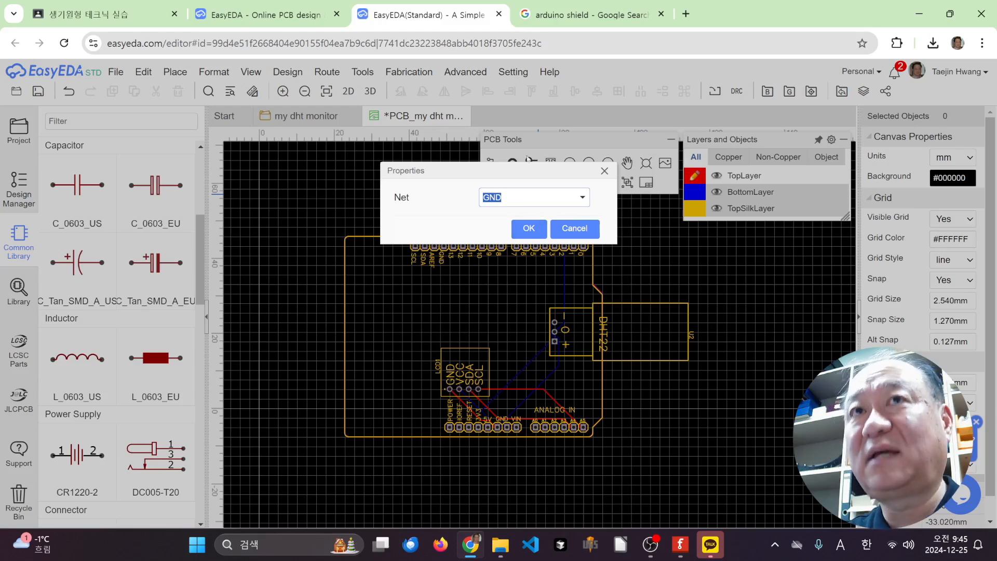
pyautogui.click(528, 229)
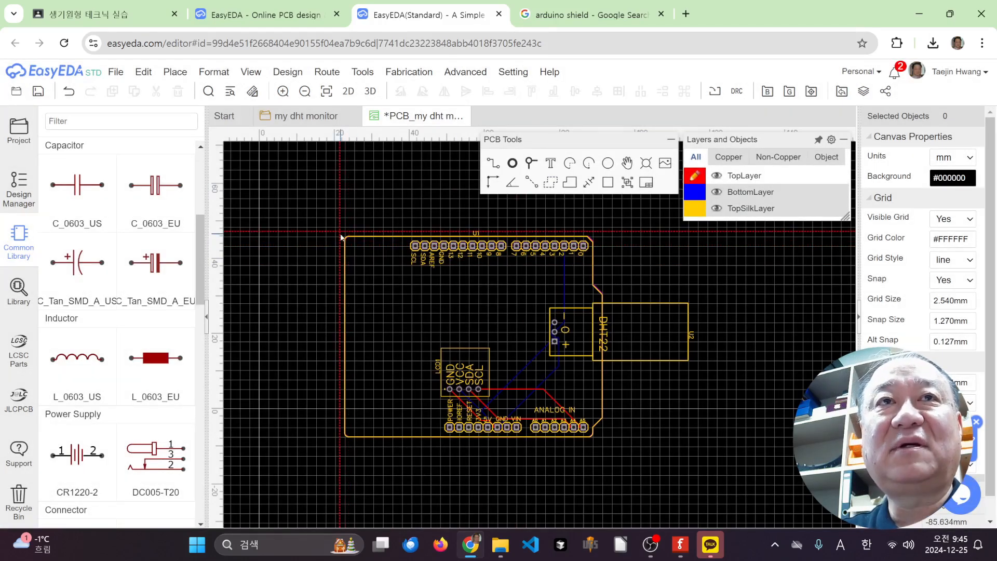
pyautogui.click(606, 231)
pyautogui.click(606, 444)
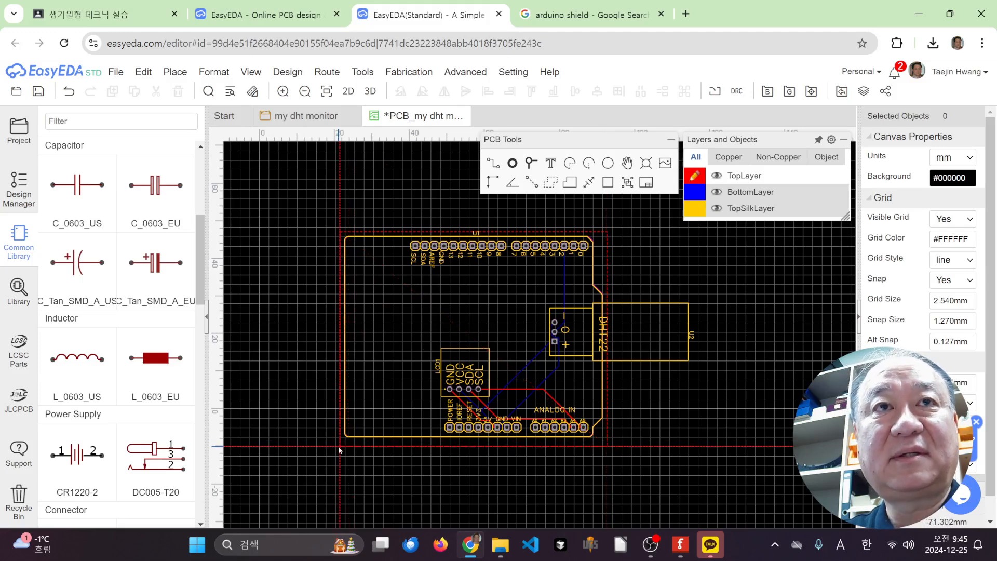
pyautogui.click(339, 234)
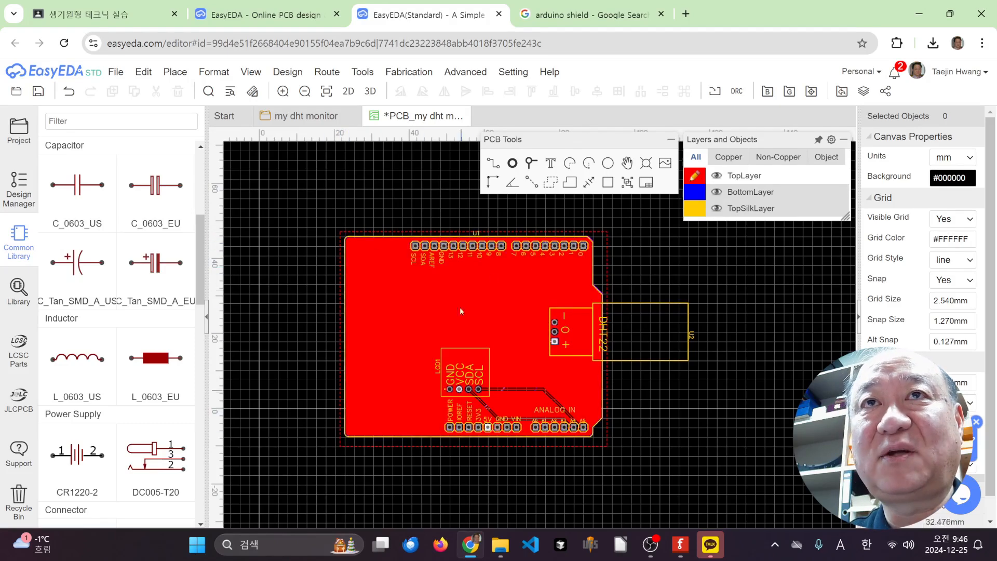
# Examine the top-layer copper fill around the board, the LCD1 tracks and the GND pad of the power header
pyautogui.scroll(5, 459, 324)
pyautogui.scroll(-3, 460, 324)
pyautogui.moveTo(737, 180)
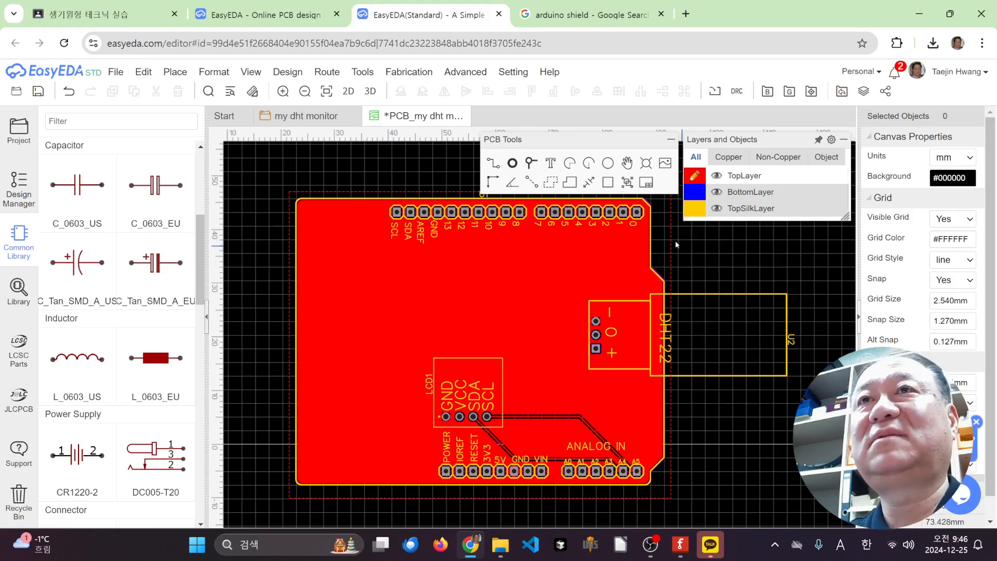
pyautogui.scroll(-3, 646, 280)
pyautogui.scroll(3, 538, 278)
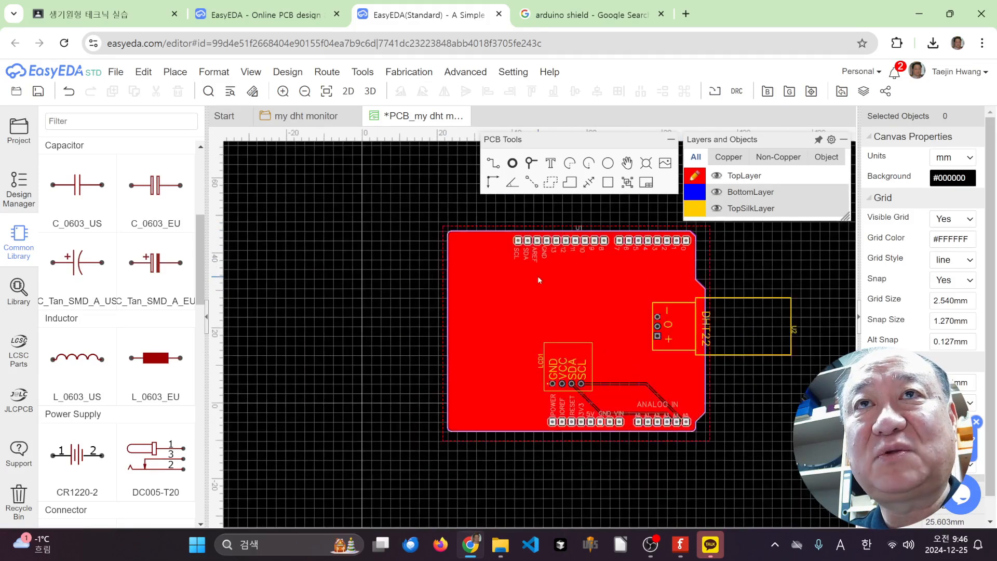
pyautogui.scroll(-1, 537, 278)
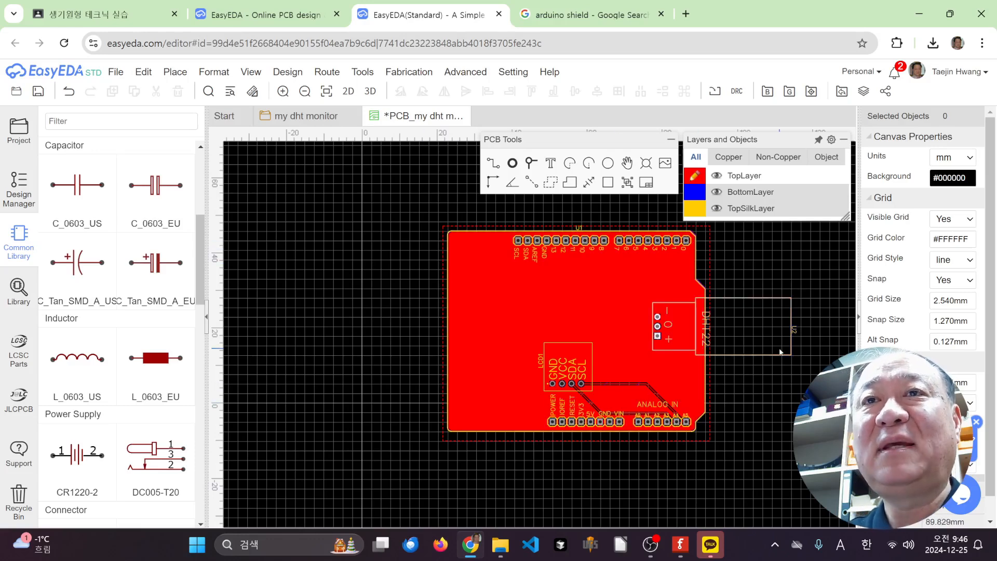
pyautogui.scroll(2, 678, 343)
pyautogui.scroll(3, 537, 457)
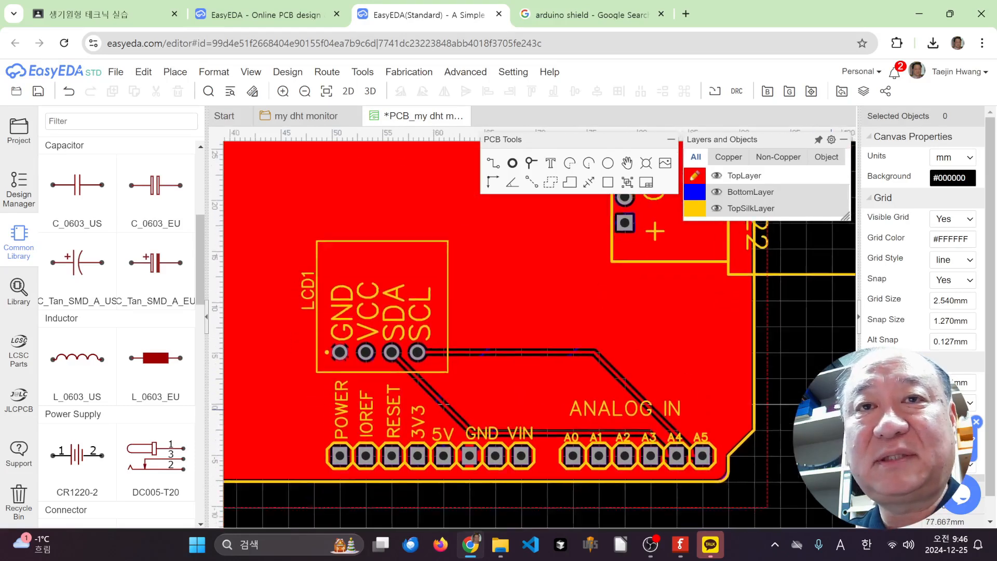
pyautogui.scroll(2, 539, 416)
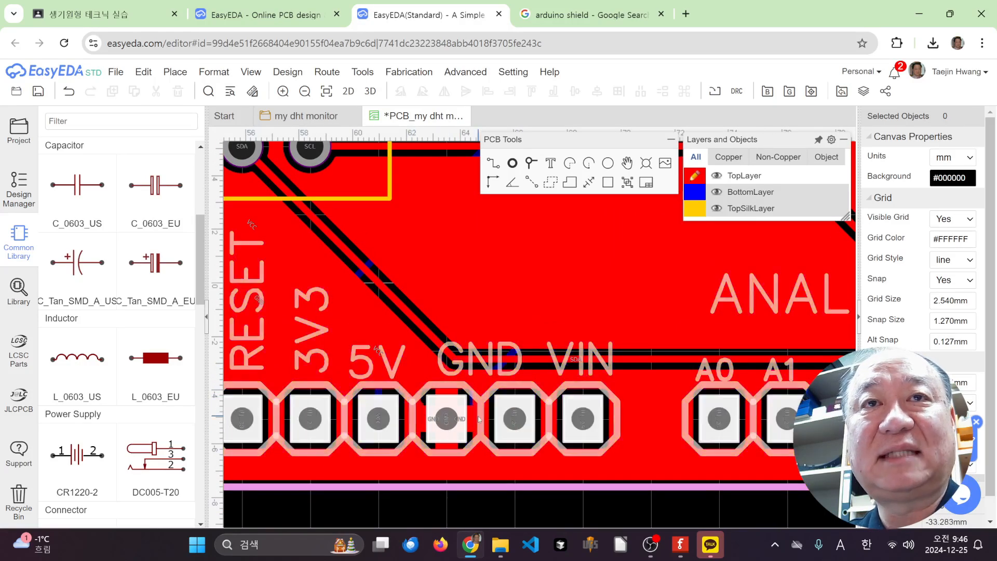
pyautogui.scroll(-4, 538, 412)
pyautogui.scroll(-1, 539, 411)
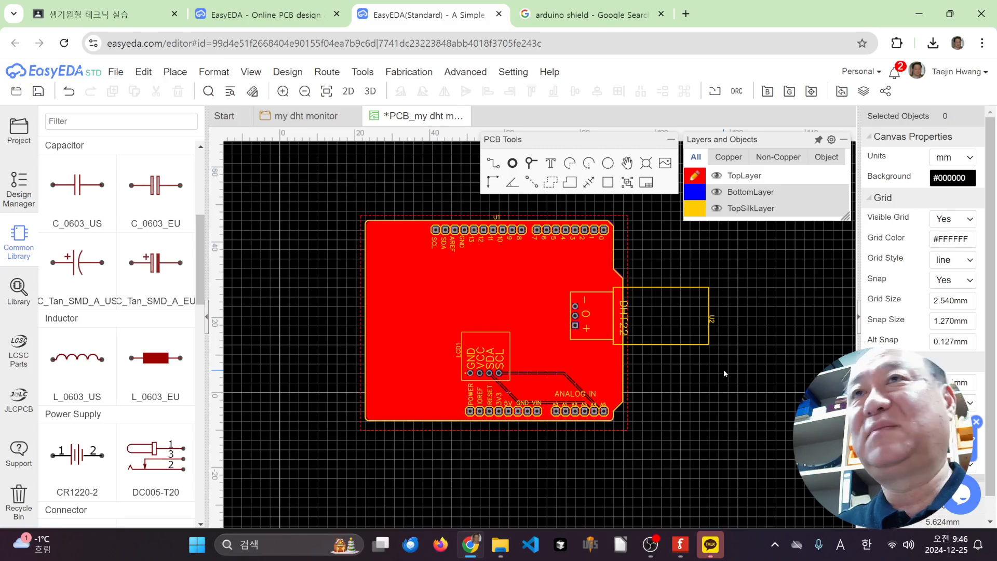
# Draw a GND copper area on the bottom layer enclosing the whole board outline, with the top layer hidden
pyautogui.moveTo(711, 193)
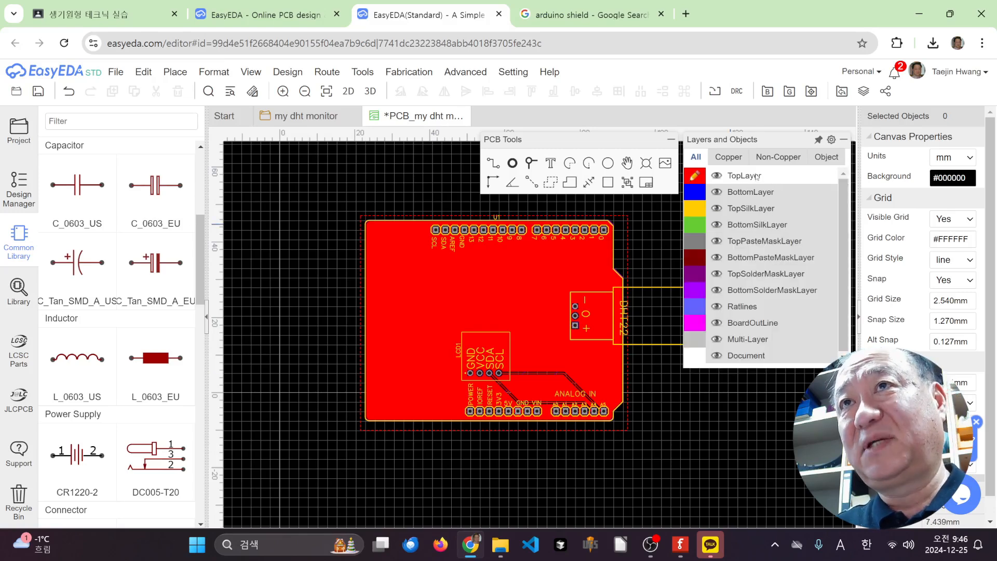
pyautogui.click(701, 193)
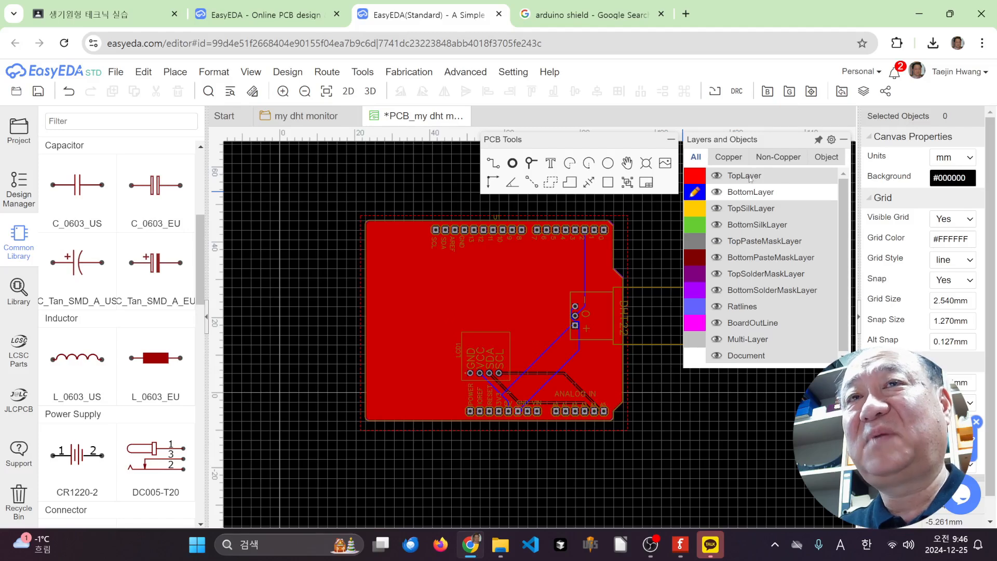
pyautogui.click(717, 176)
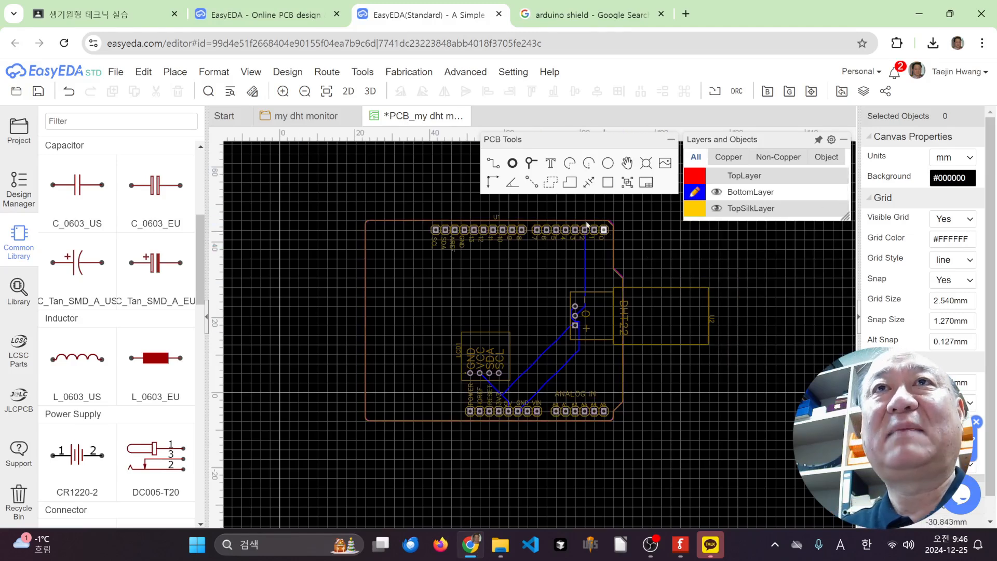
pyautogui.click(551, 184)
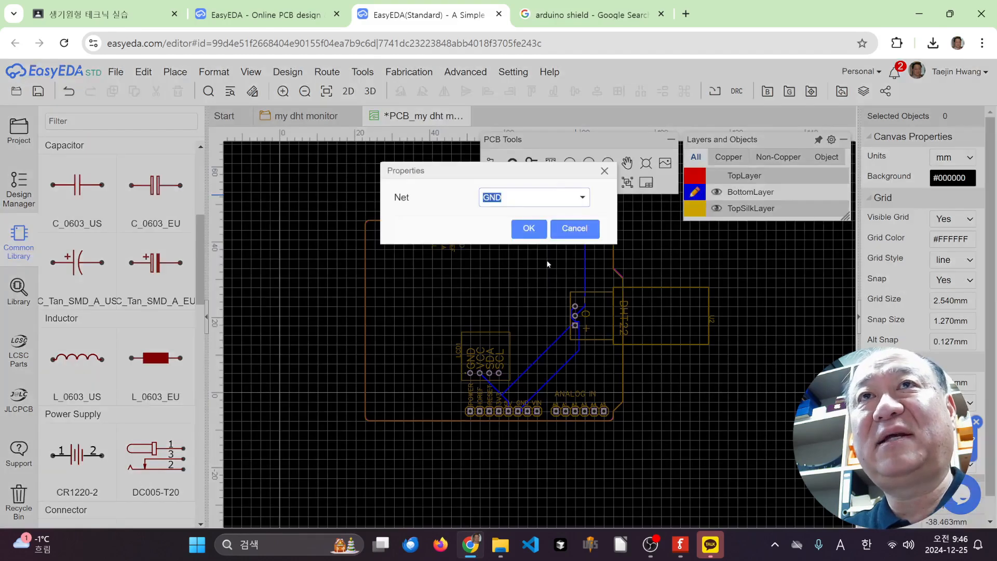
pyautogui.click(528, 229)
pyautogui.click(362, 214)
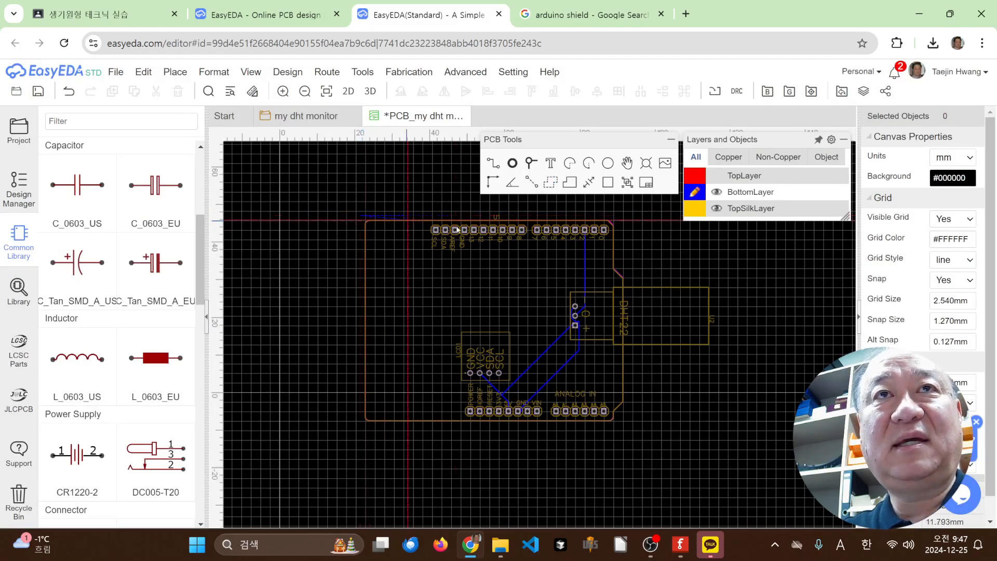
pyautogui.click(630, 217)
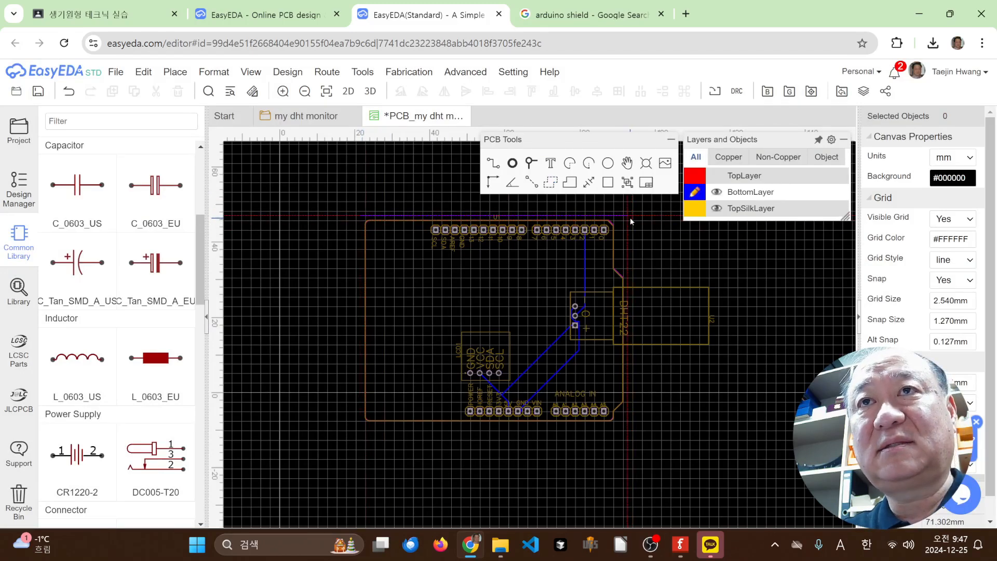
pyautogui.click(626, 426)
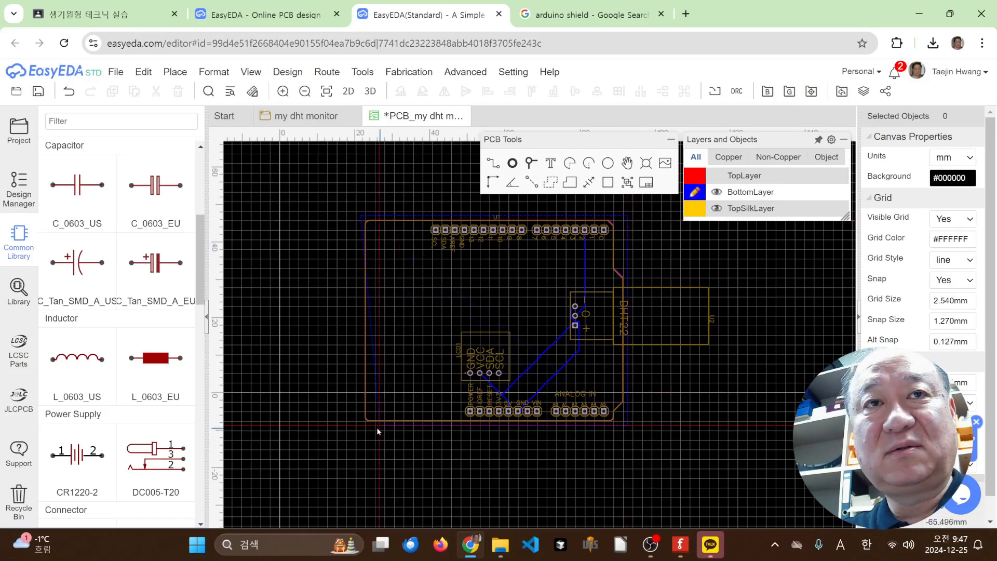
pyautogui.click(359, 425)
pyautogui.rightClick(359, 425)
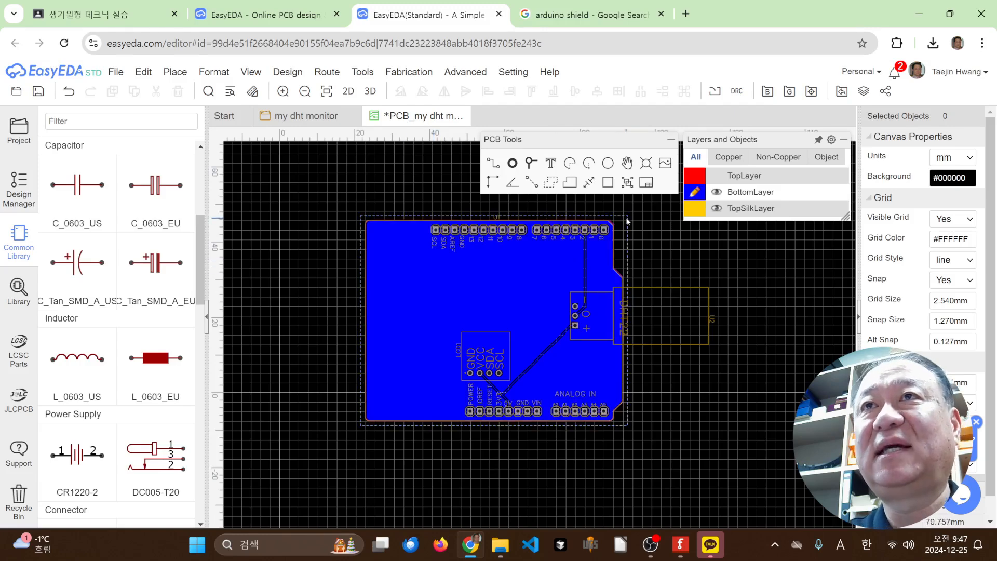
# Show the top layer again and make it the active layer
pyautogui.moveTo(742, 209)
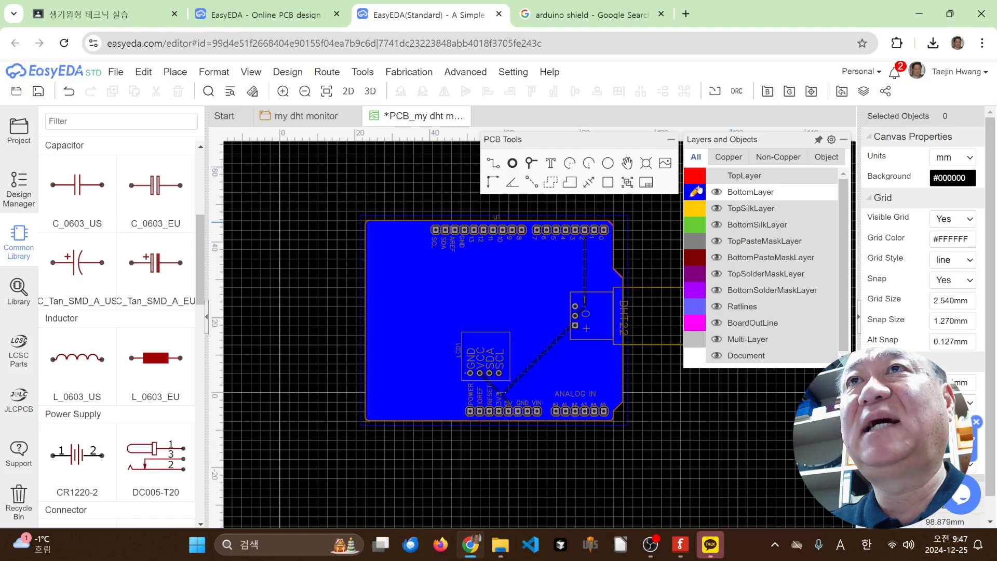
pyautogui.click(716, 176)
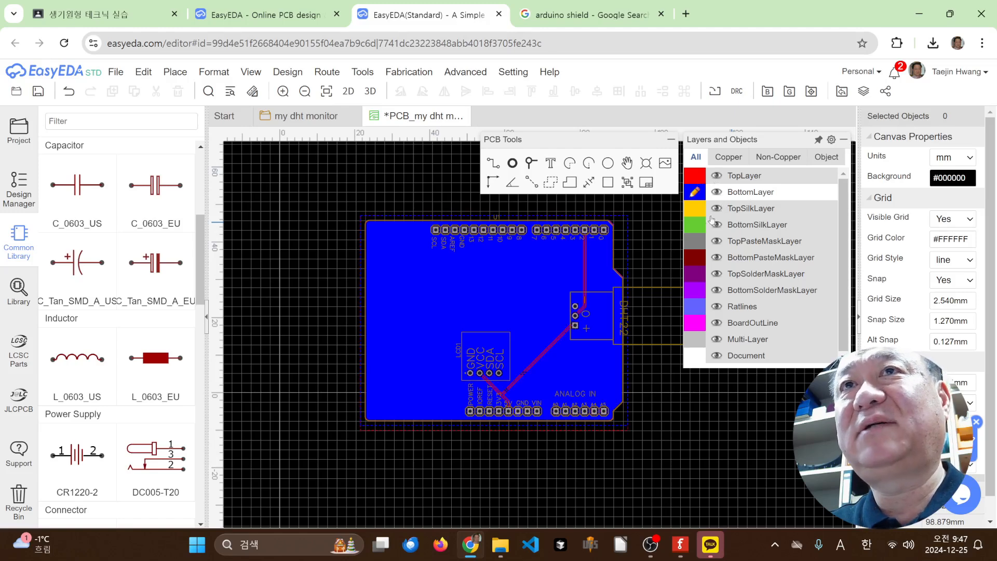
pyautogui.click(698, 176)
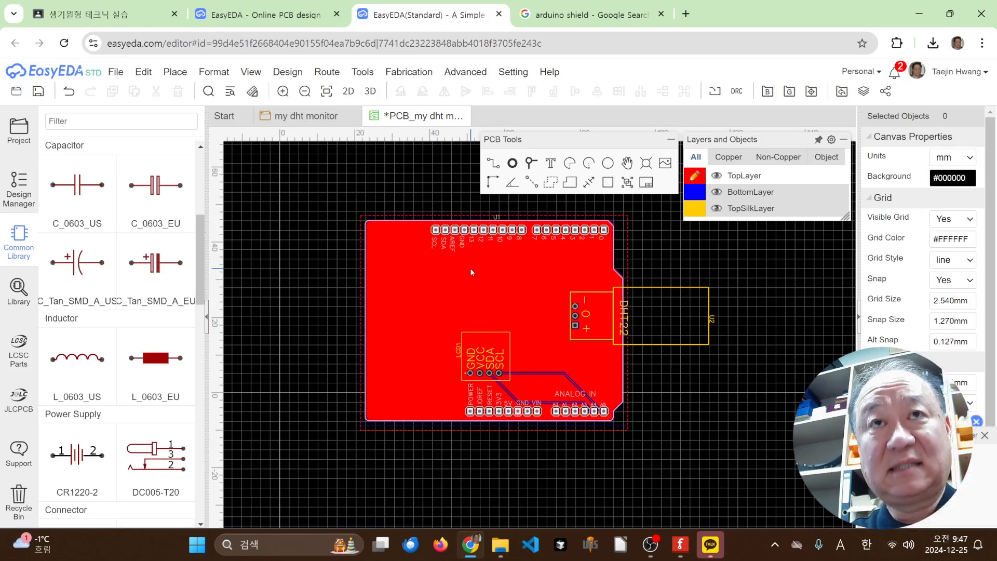
# Save the PCB and inspect the front and back of the board with its copper areas in the 3D view
pyautogui.hotkey('ctrl', 's')
pyautogui.click(366, 91)
pyautogui.scroll(-4, 551, 397)
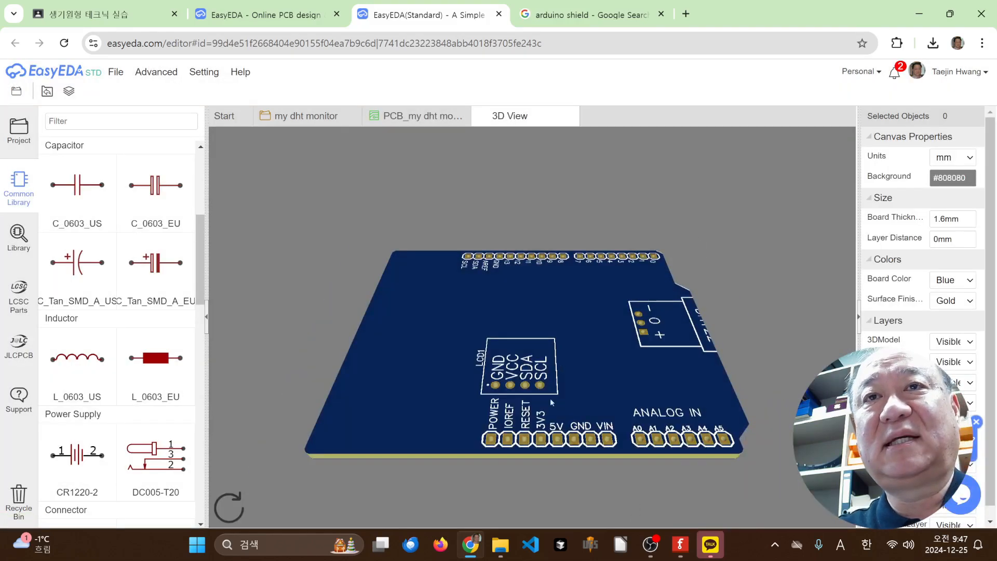
pyautogui.scroll(10, 551, 399)
pyautogui.scroll(-5, 551, 414)
pyautogui.moveTo(551, 414); pyautogui.dragTo(567, 202)
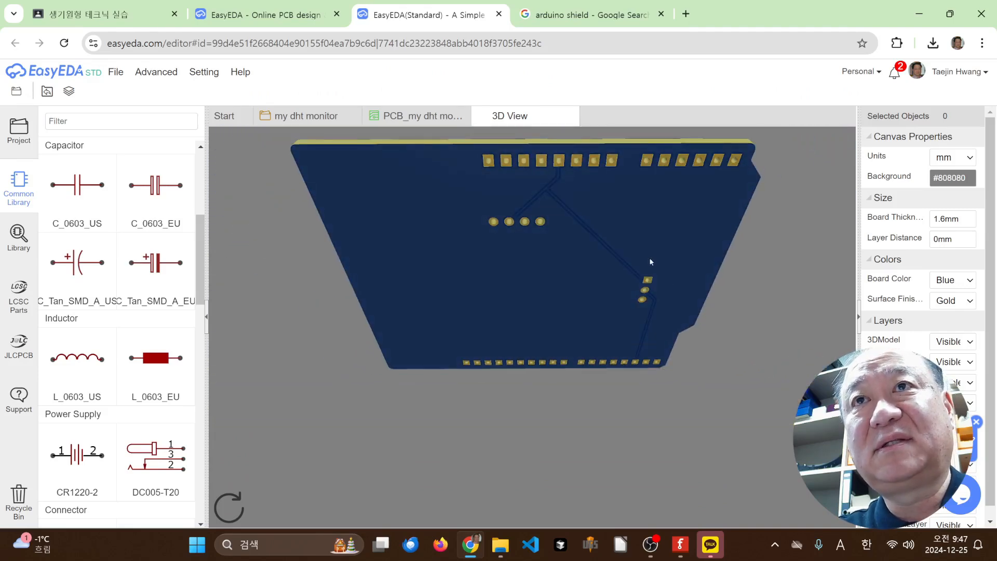
pyautogui.moveTo(550, 203); pyautogui.dragTo(561, 275)
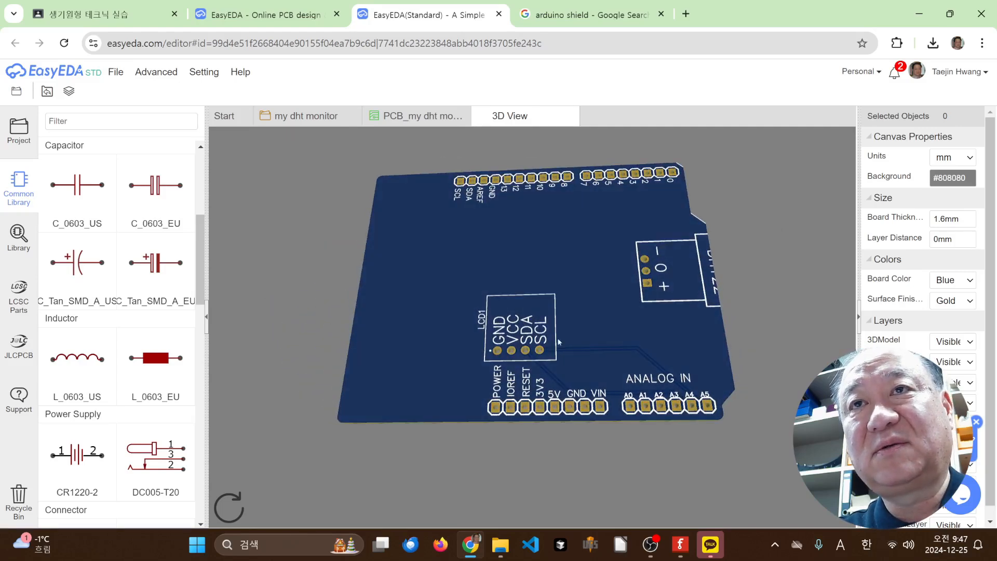
pyautogui.moveTo(639, 348)
pyautogui.mouseDown()
pyautogui.moveTo(561, 306)
pyautogui.moveTo(649, 347)
pyautogui.mouseUp()
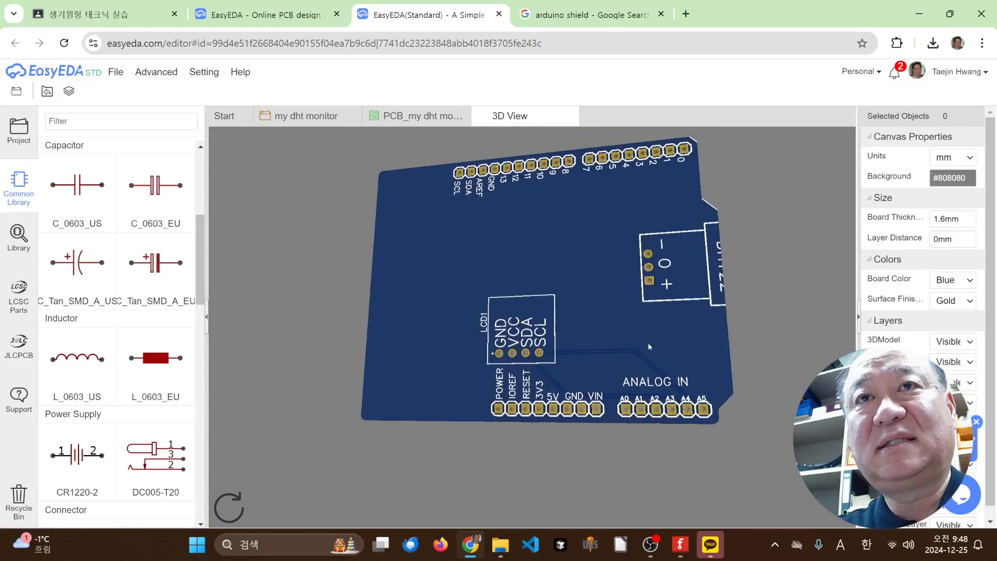
# Examine the LCD1 pads and their tracks to the power and analog headers up close in the 3D view
pyautogui.scroll(5, 514, 395)
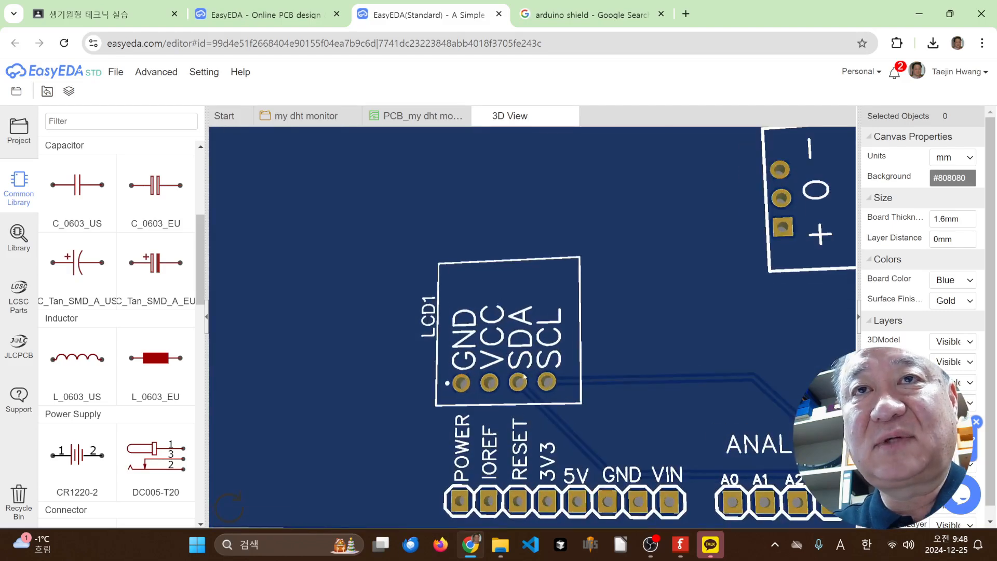
pyautogui.scroll(-3, 561, 420)
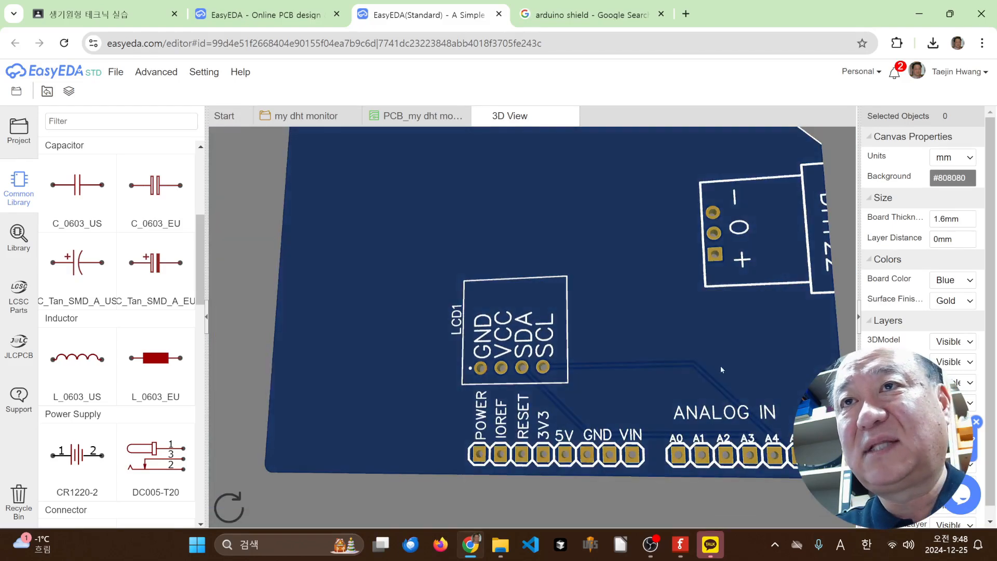
pyautogui.scroll(-1, 717, 378)
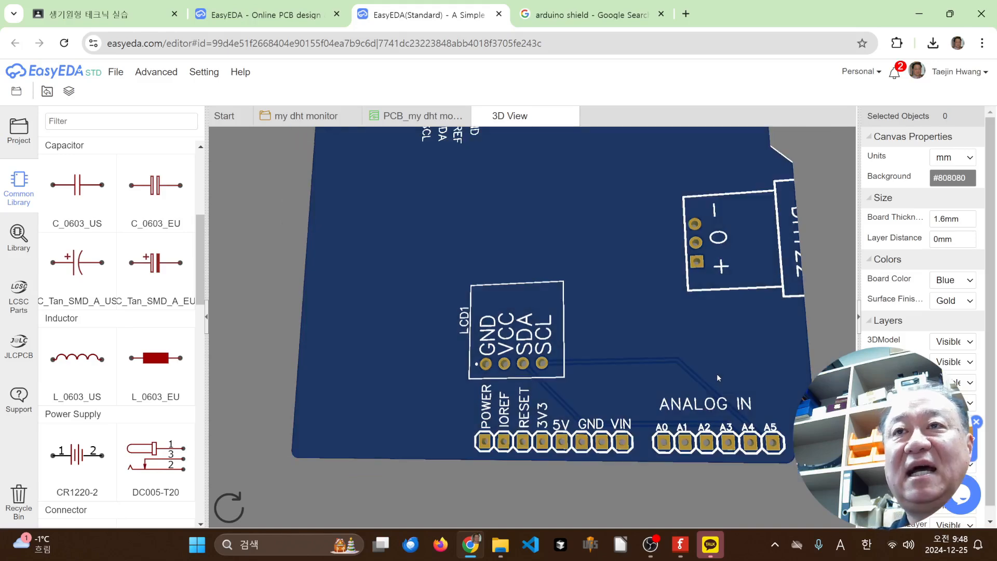
pyautogui.scroll(-3, 615, 351)
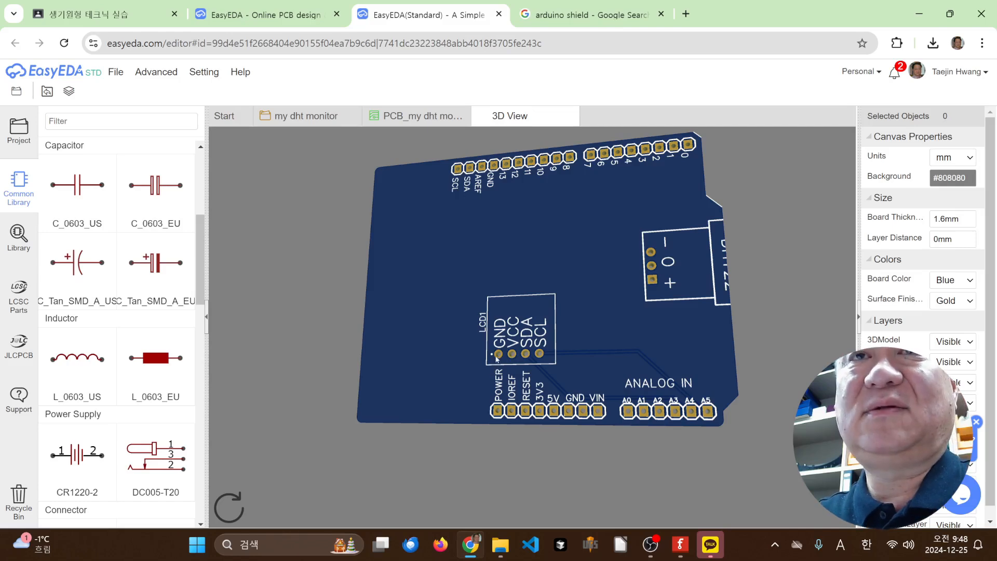
pyautogui.scroll(3, 512, 413)
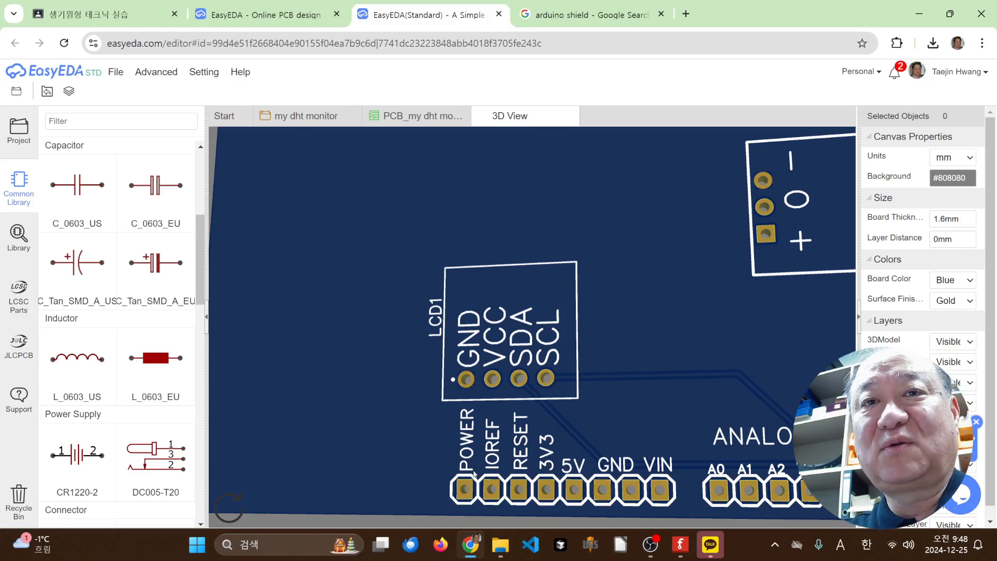
pyautogui.scroll(-3, 472, 486)
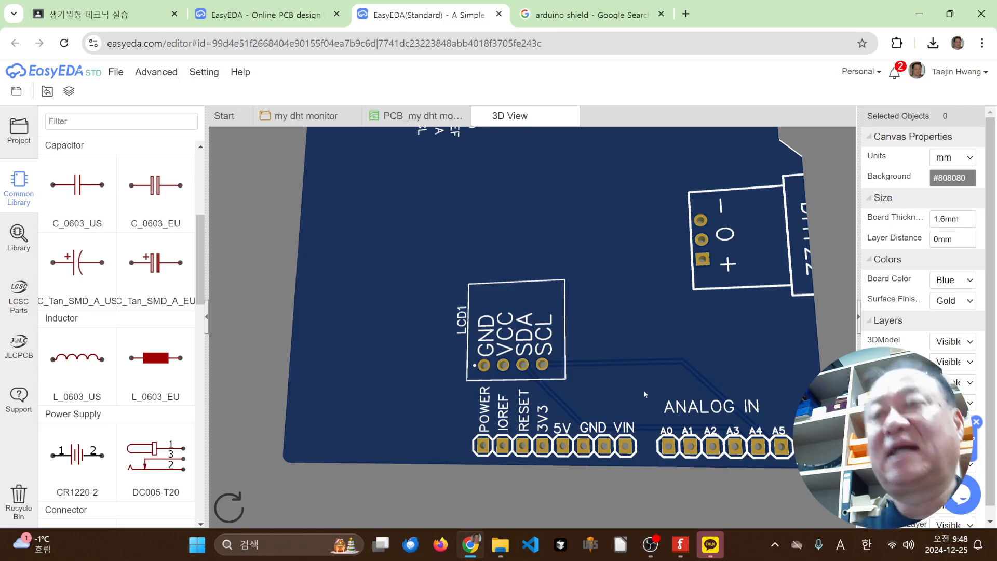
pyautogui.scroll(-4, 626, 359)
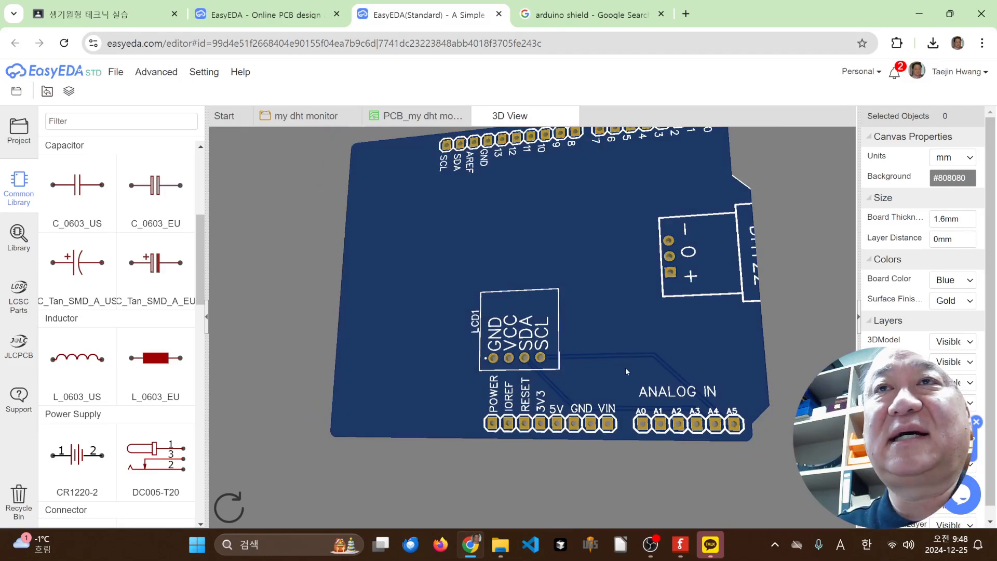
pyautogui.moveTo(659, 360); pyautogui.dragTo(693, 398)
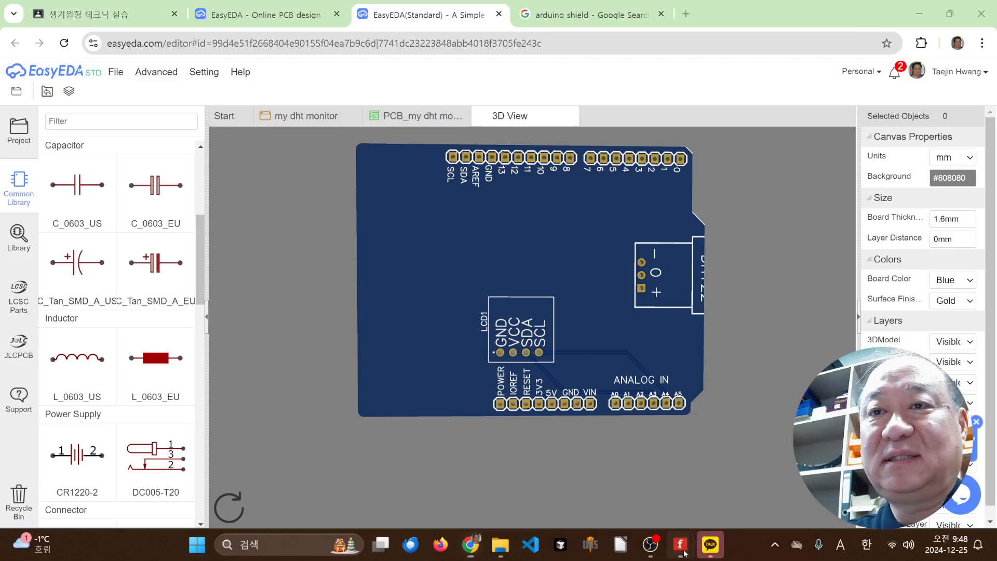
# Switch to Fritzing and view the PCB layout of testpcb01.fzz for comparison
pyautogui.moveTo(680, 544)
pyautogui.click(744, 483)
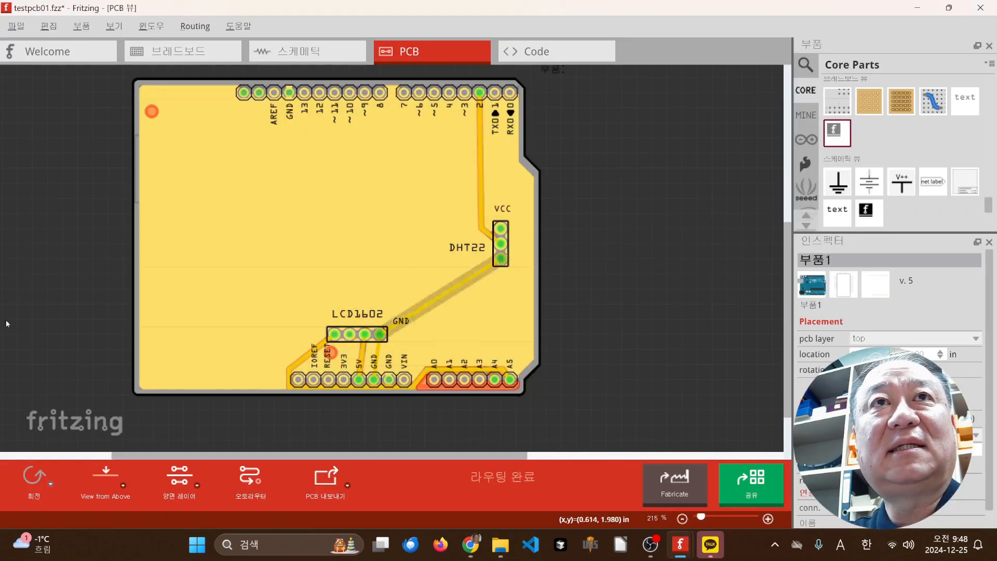
pyautogui.moveTo(682, 542)
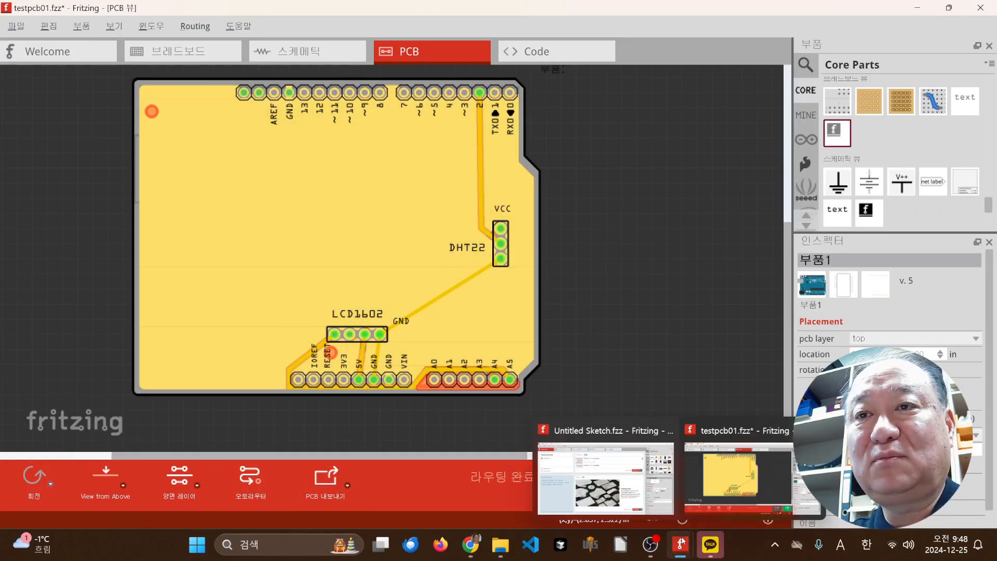
# Switch back to EasyEDA, review the schematic, the PCB layout and the tilted board in the 3D view, and close the 3D view
pyautogui.click(470, 544)
pyautogui.click(322, 125)
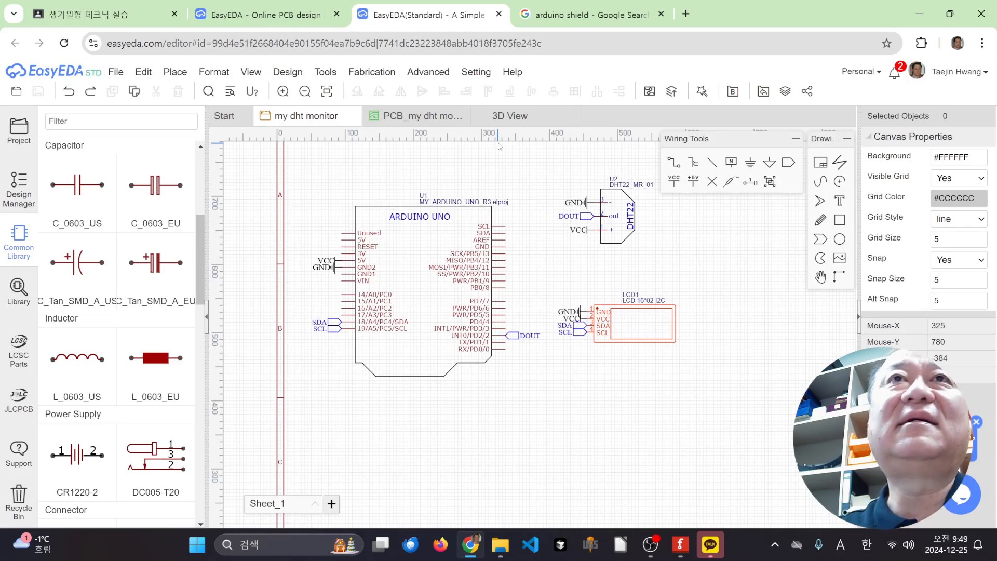
pyautogui.click(424, 120)
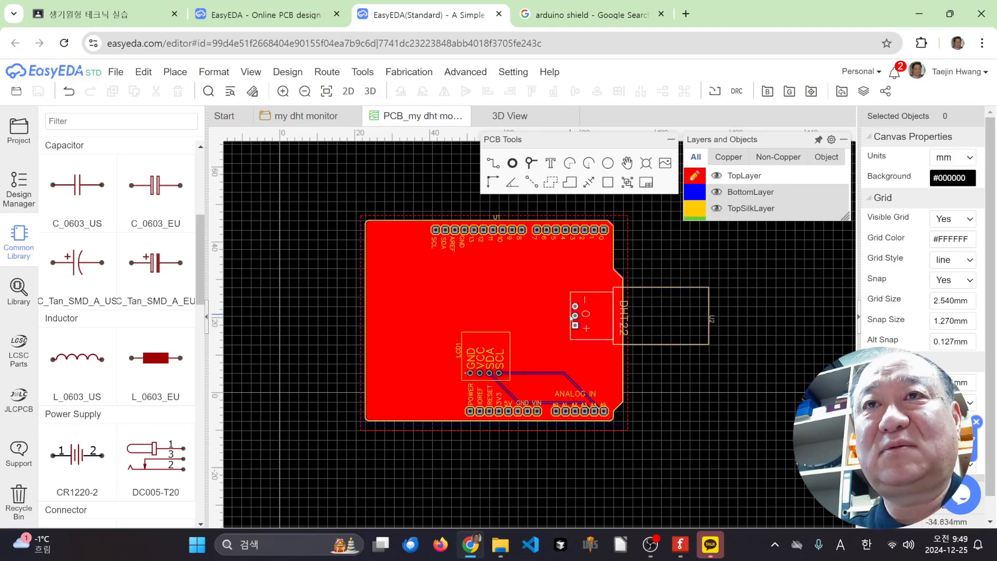
pyautogui.click(509, 116)
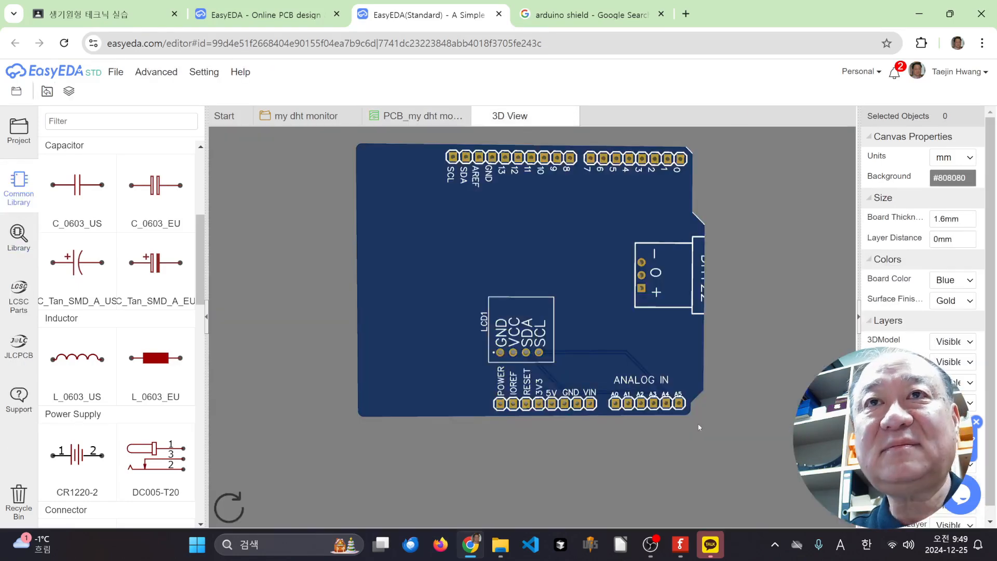
pyautogui.moveTo(581, 313); pyautogui.dragTo(552, 221)
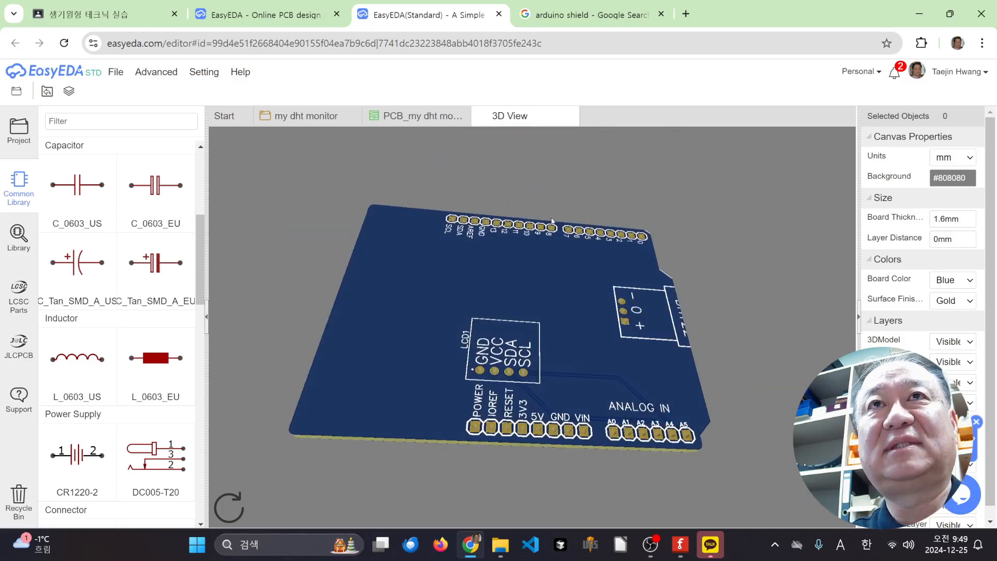
pyautogui.click(570, 114)
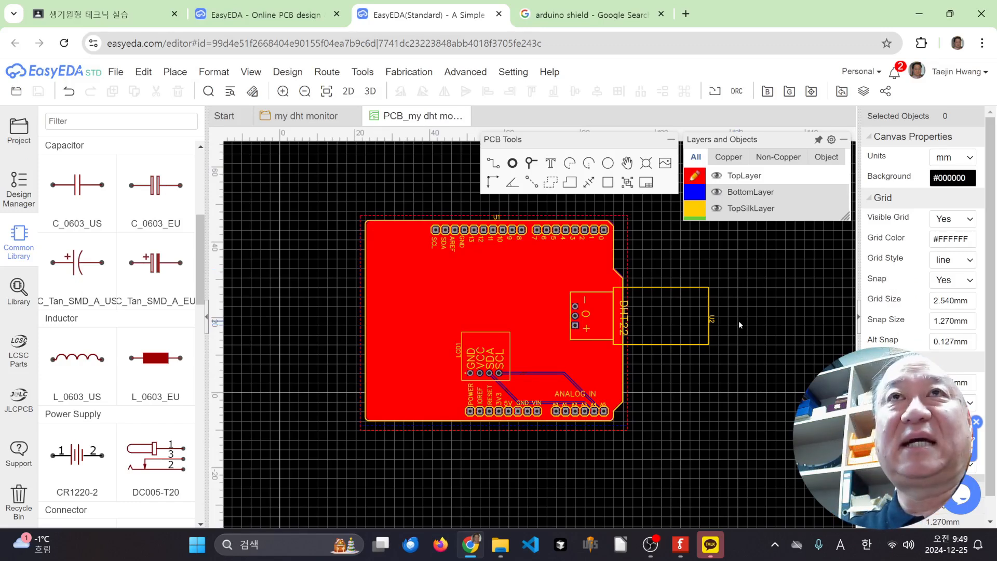
# Generate the PCB's Gerber files without a design rule check and save Gerber_my-dht-monitor_PCB_my-dht-monitor_2024-12-25.zip to the Downloads folder
pyautogui.click(399, 72)
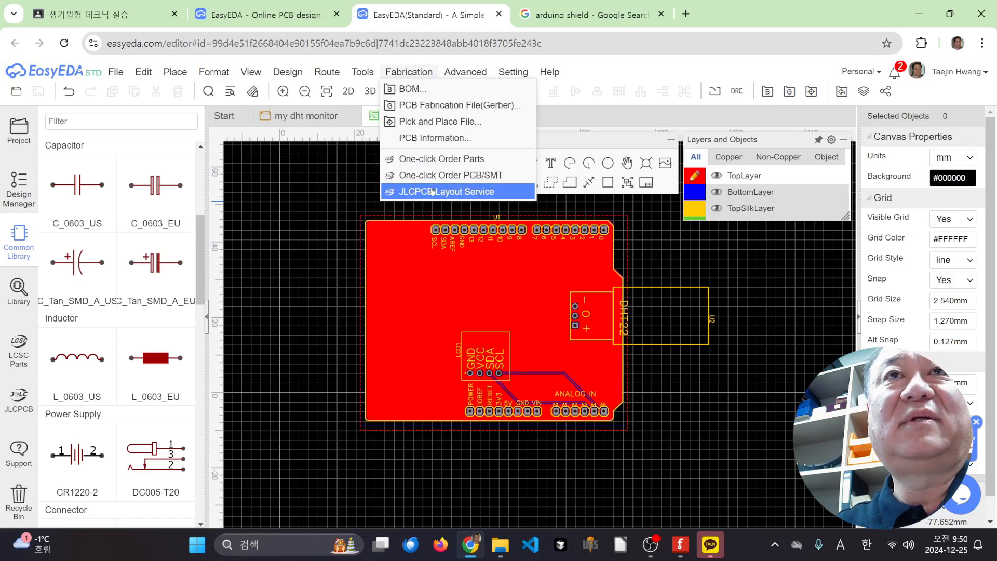
pyautogui.click(461, 105)
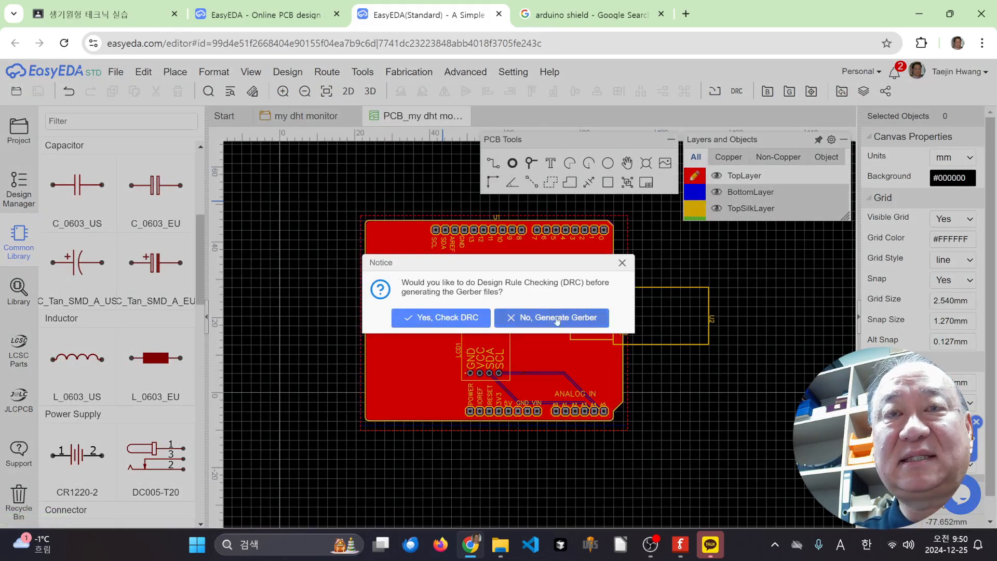
pyautogui.click(582, 319)
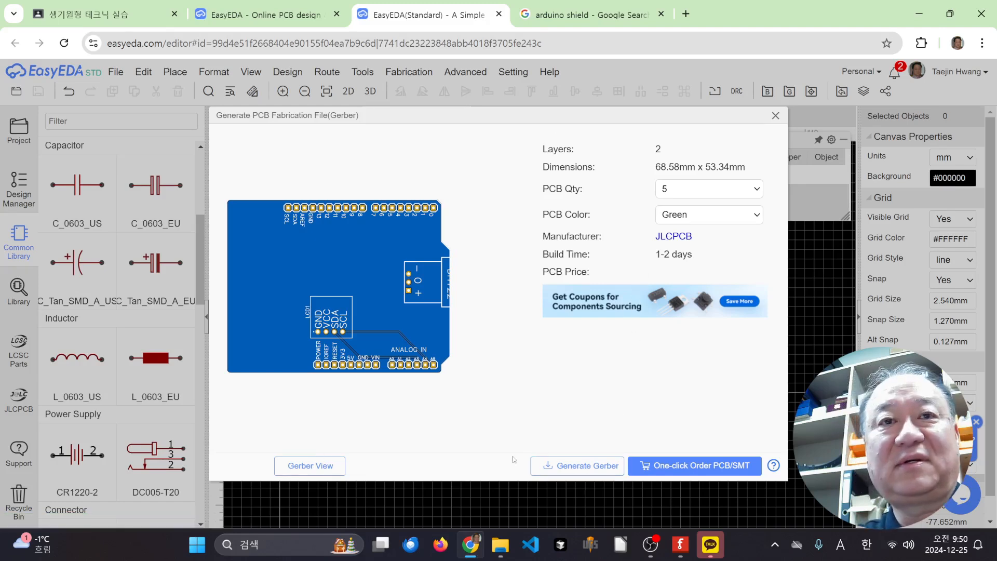
pyautogui.click(588, 468)
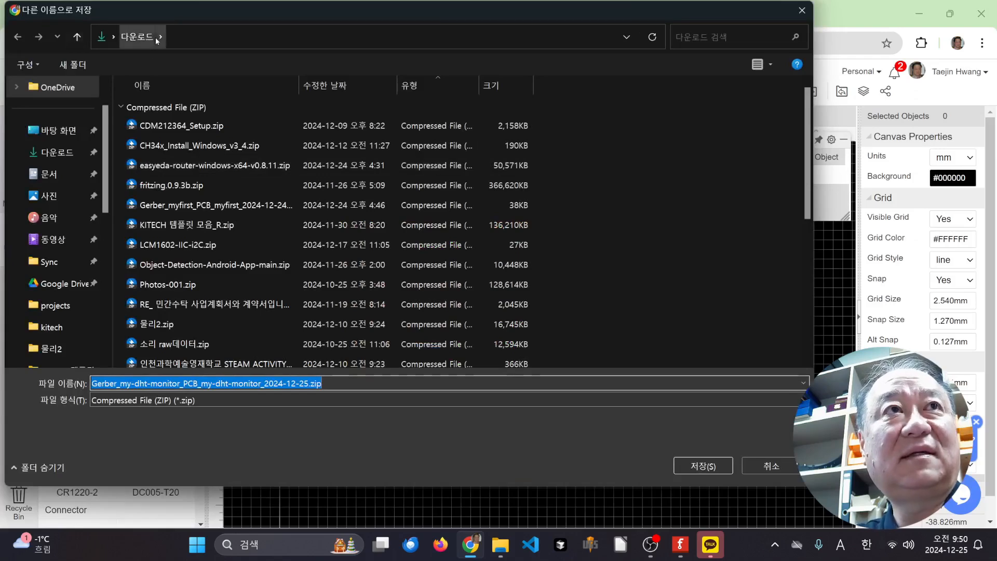
pyautogui.click(703, 466)
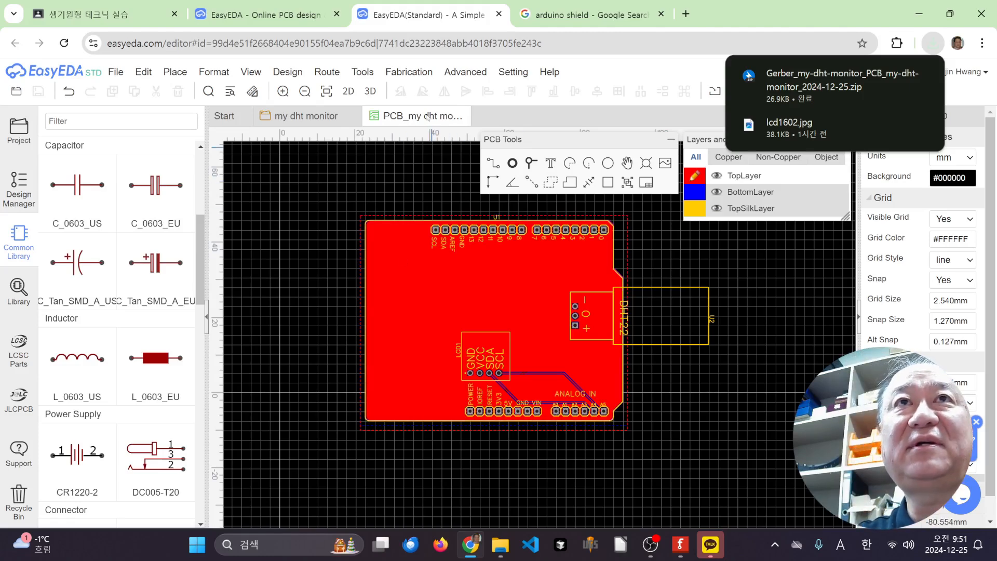
# Reopen the Gerber generation without a design rule check and continue with a one-click PCB/SMT order at JLCPCB
pyautogui.click(408, 71)
pyautogui.click(418, 105)
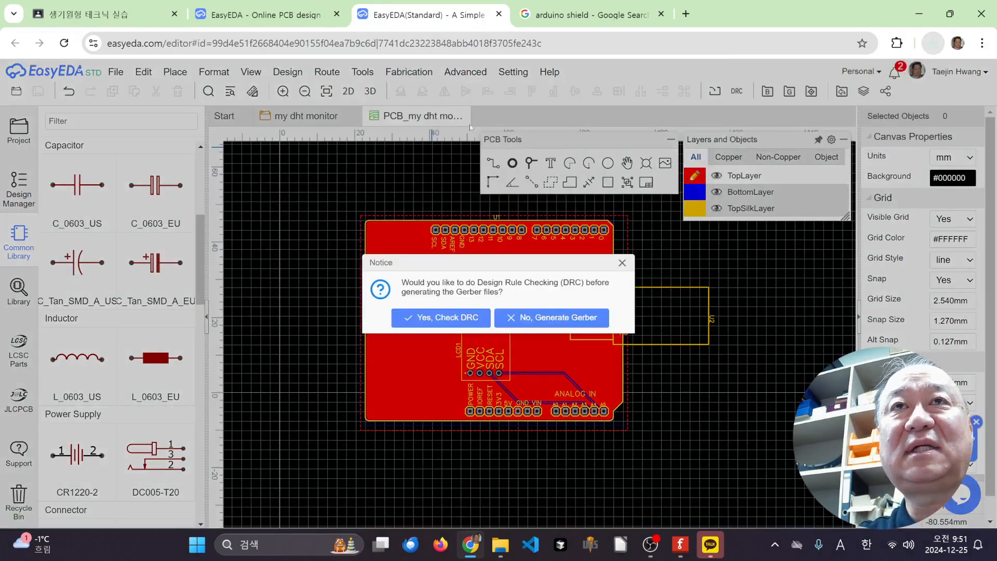
pyautogui.click(565, 317)
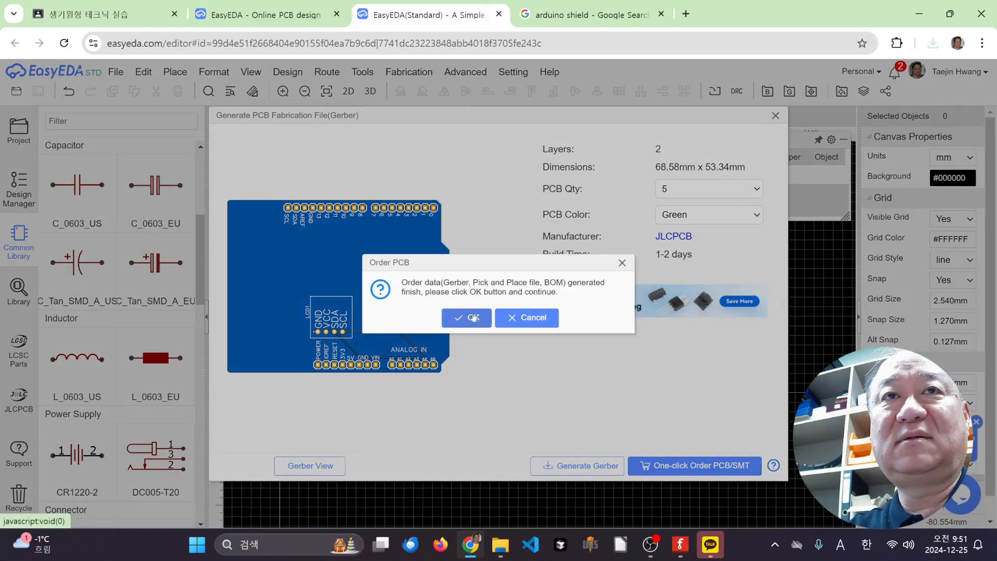
pyautogui.click(473, 318)
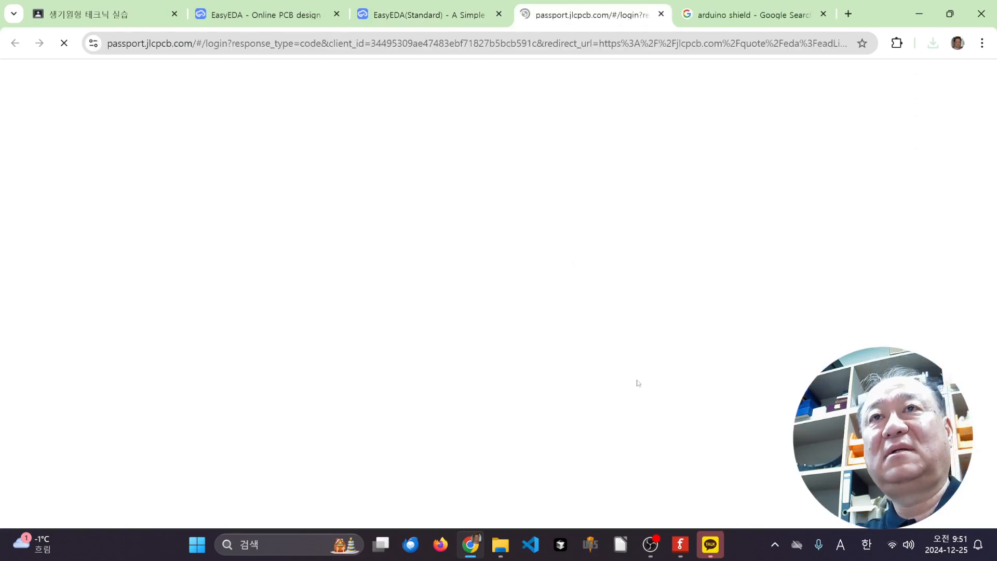
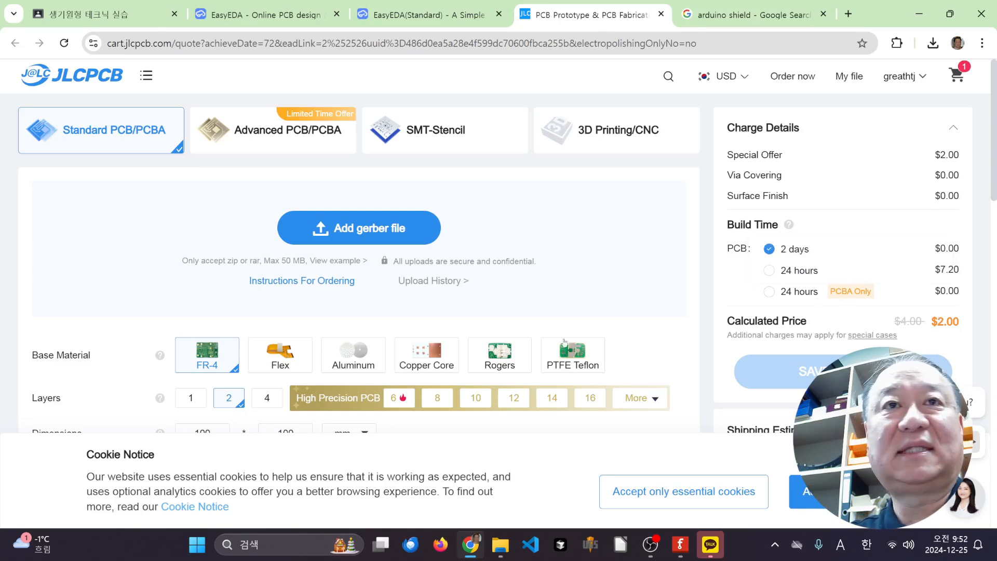
# Review the board options and charges on the JLCPCB quote page and set the PCB quantity to 10
pyautogui.scroll(-2, 726, 326)
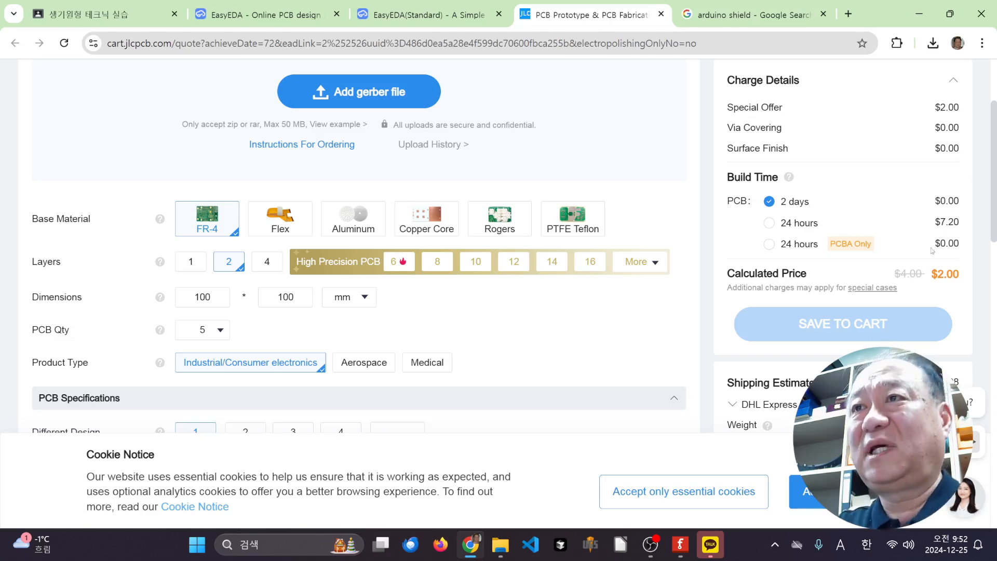
pyautogui.scroll(-5, 751, 440)
pyautogui.scroll(8, 751, 441)
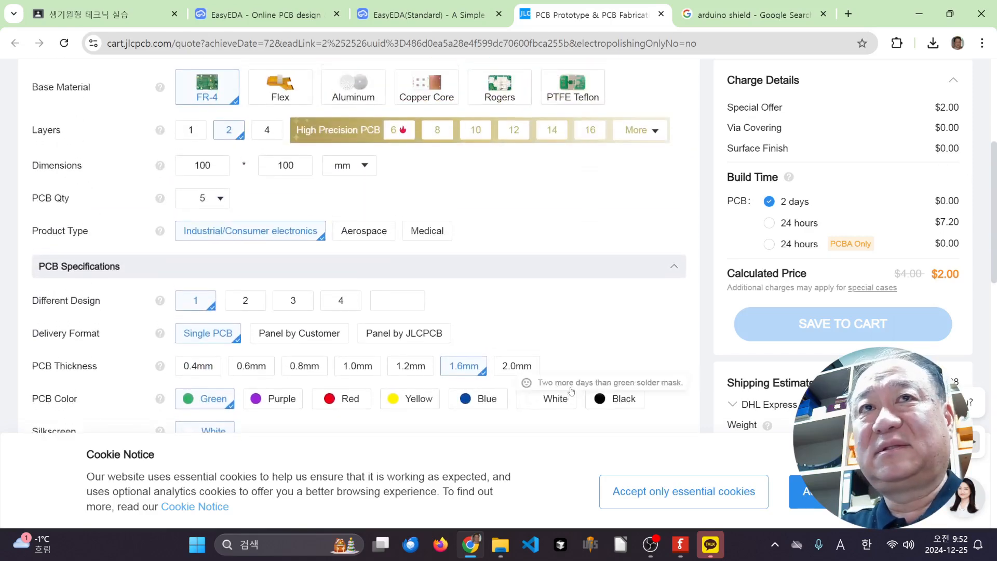
pyautogui.scroll(-3, 751, 440)
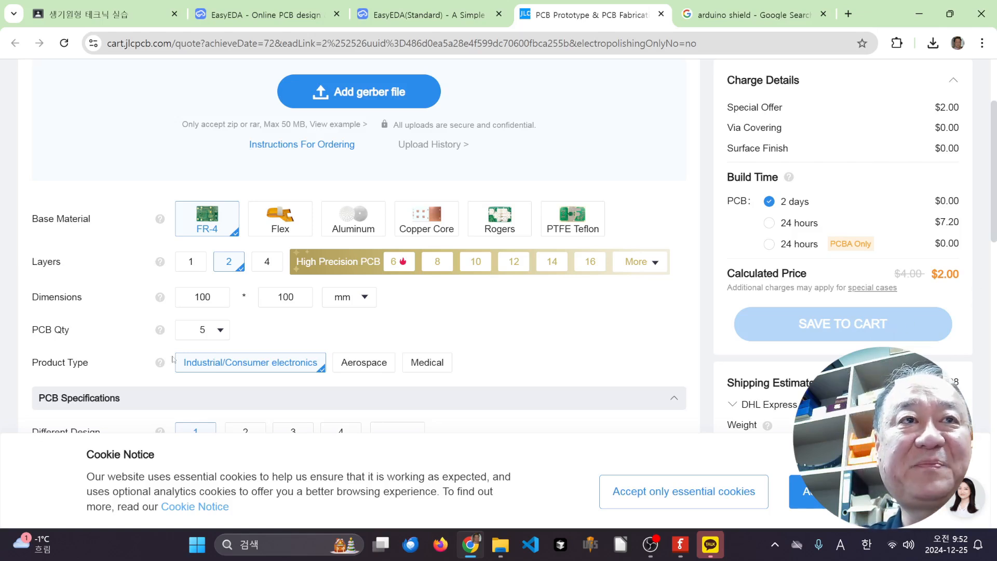
pyautogui.click(219, 331)
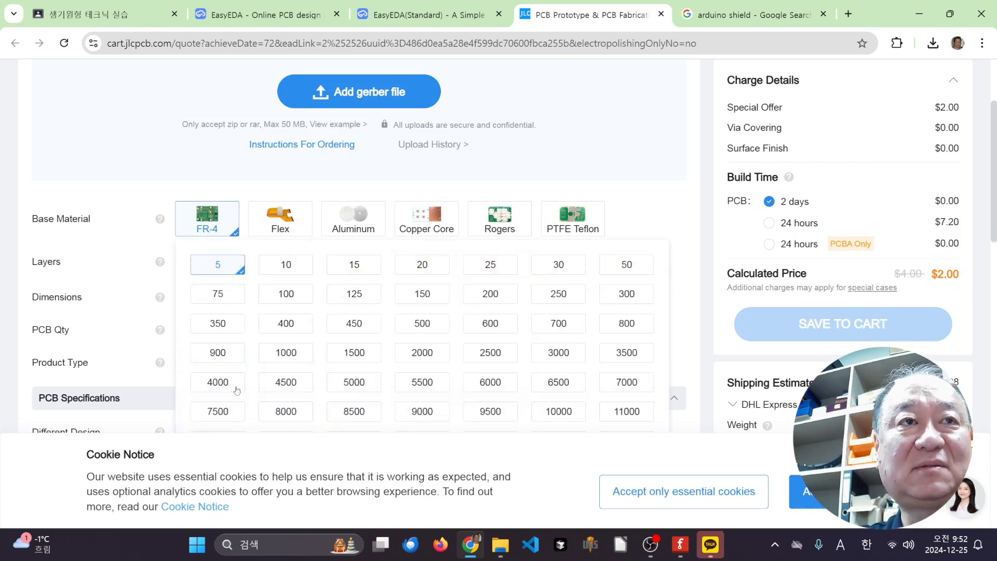
pyautogui.click(281, 266)
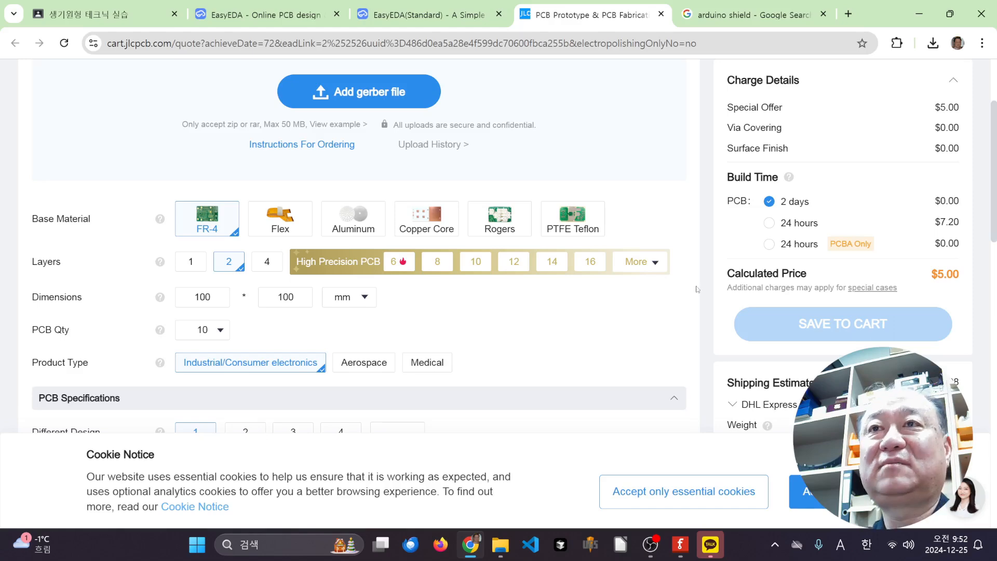
# Upload the my-dht-monitor Gerber zip from the Downloads folder to the JLCPCB quote
pyautogui.scroll(-2, 685, 288)
pyautogui.scroll(5, 696, 276)
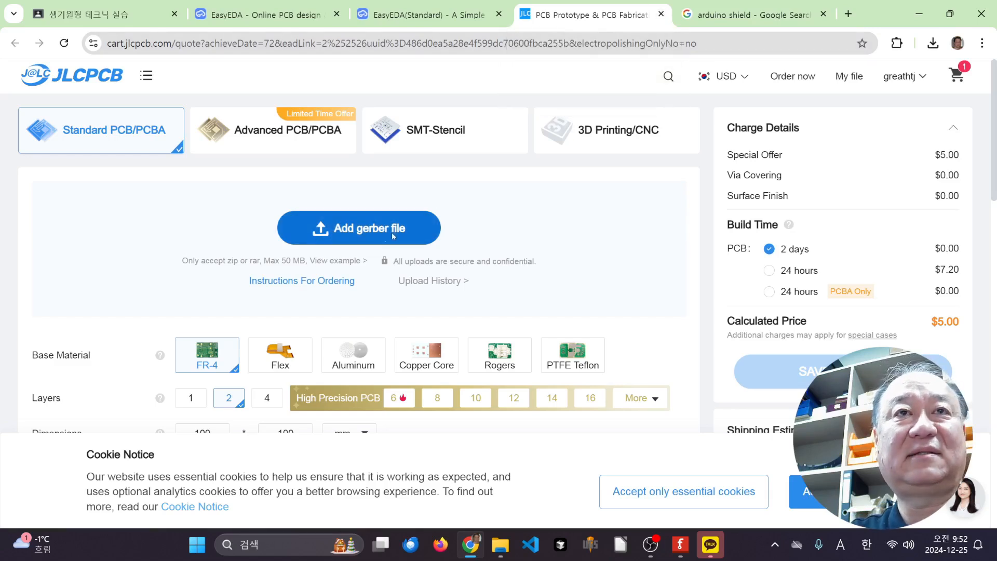
pyautogui.click(373, 233)
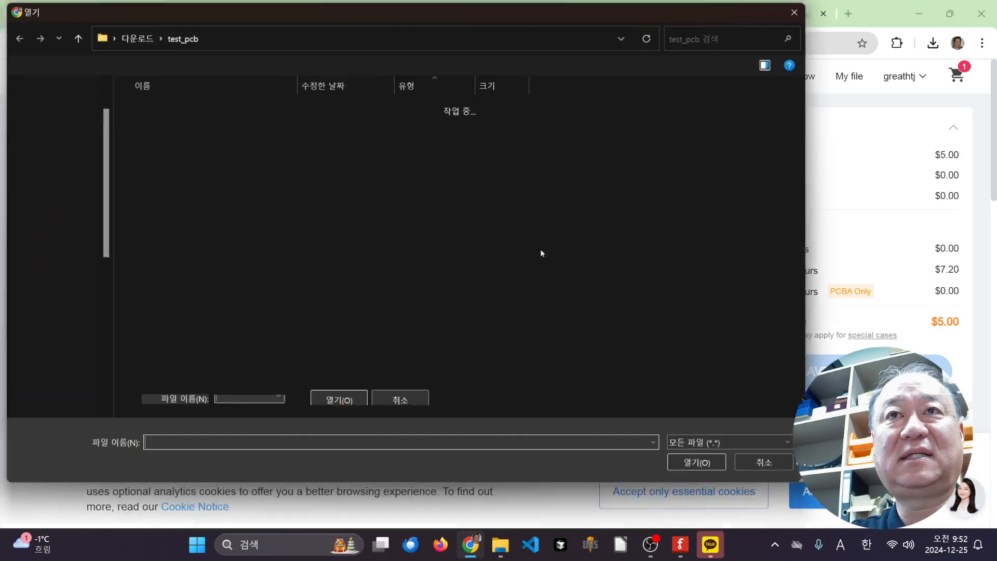
pyautogui.scroll(-1, 228, 319)
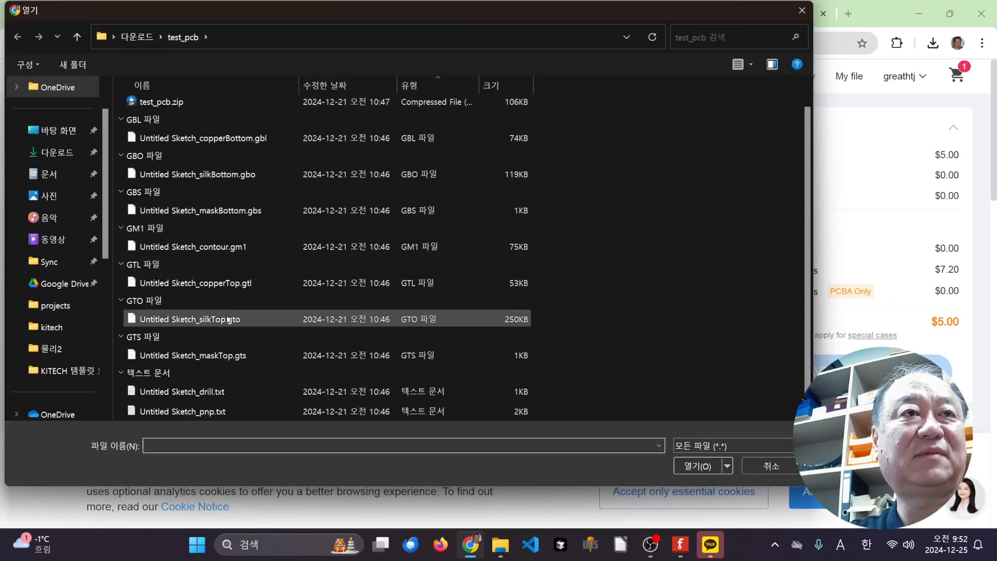
pyautogui.scroll(1, 228, 325)
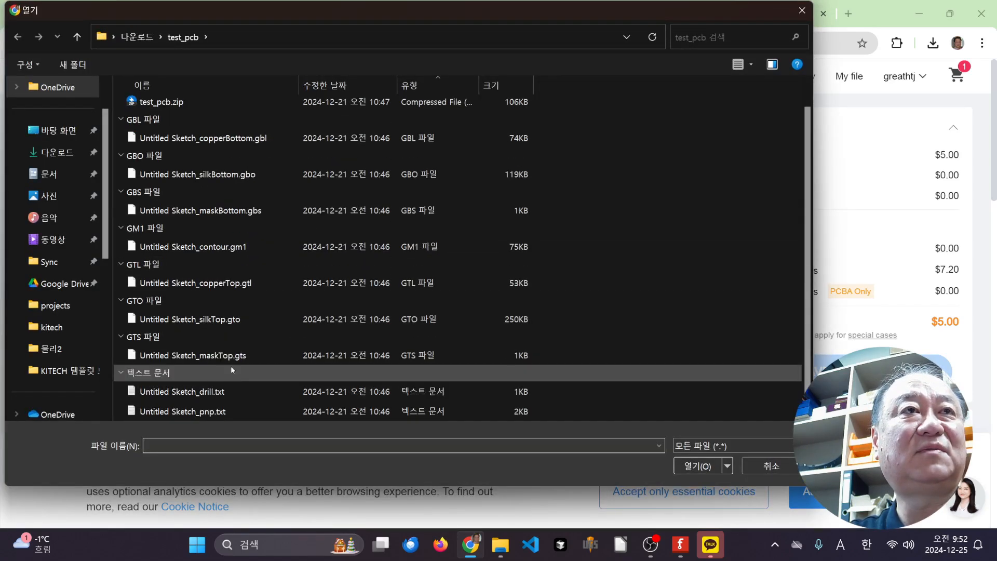
pyautogui.click(137, 37)
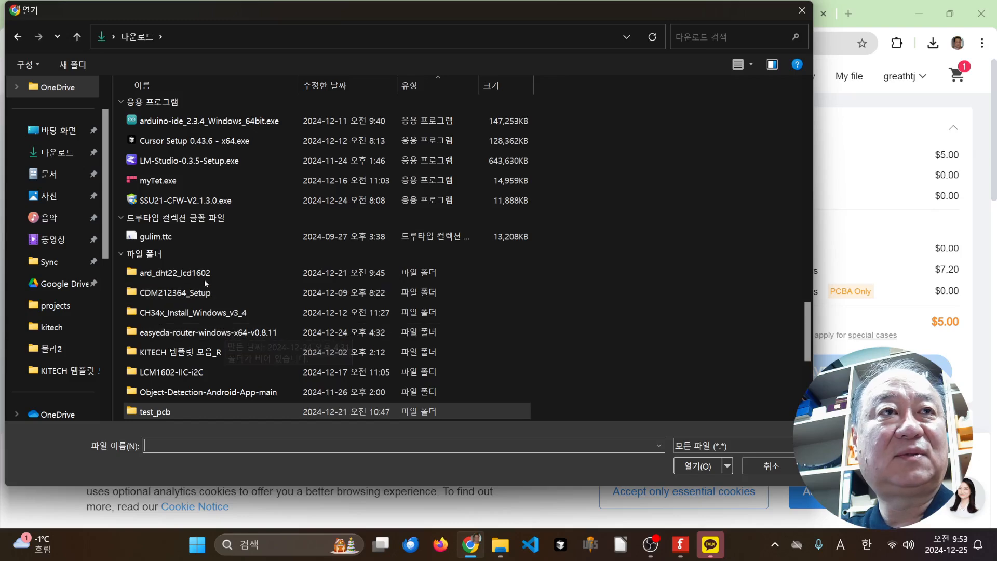
pyautogui.scroll(-4, 262, 291)
pyautogui.scroll(10, 262, 283)
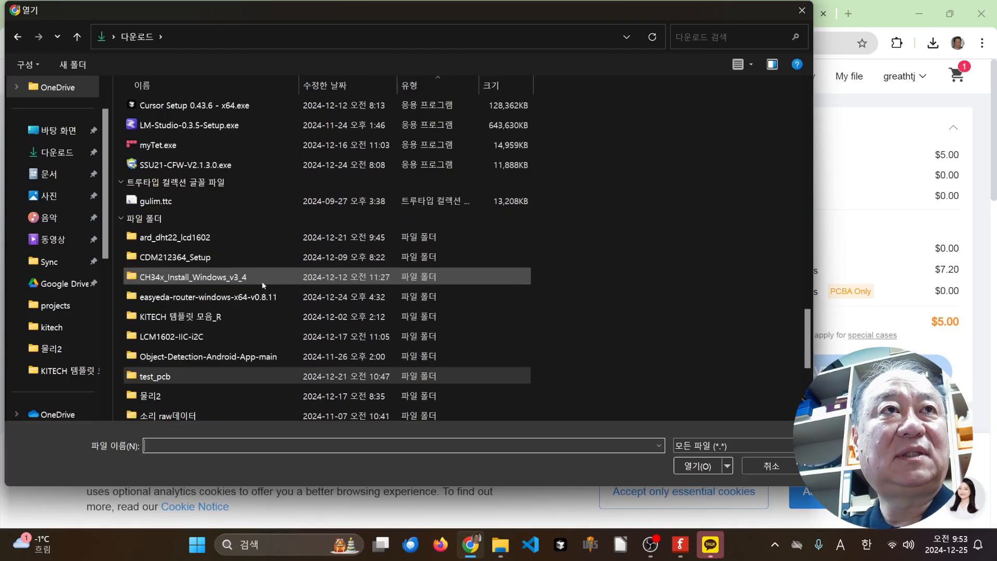
pyautogui.scroll(8, 262, 282)
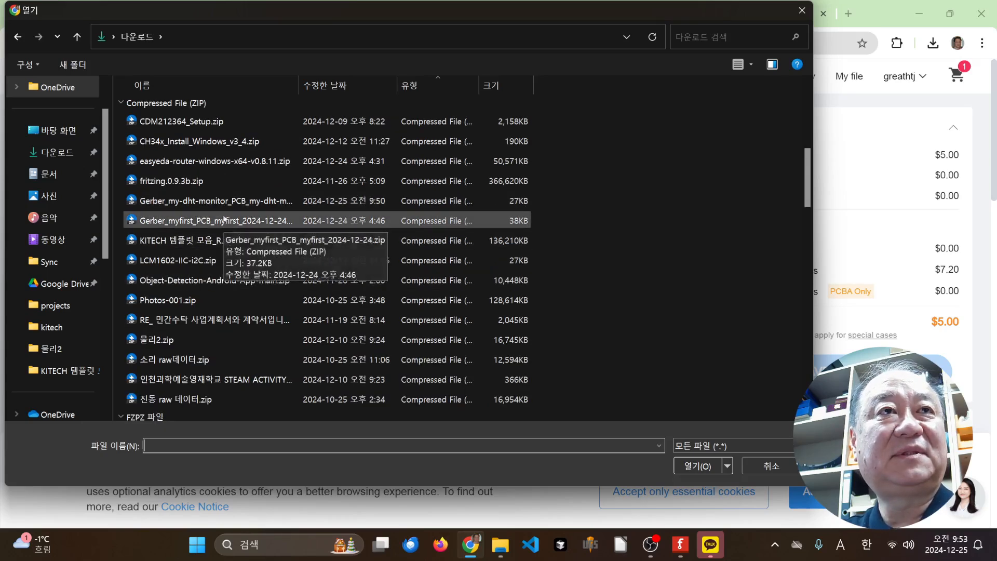
pyautogui.click(224, 203)
pyautogui.doubleClick(224, 201)
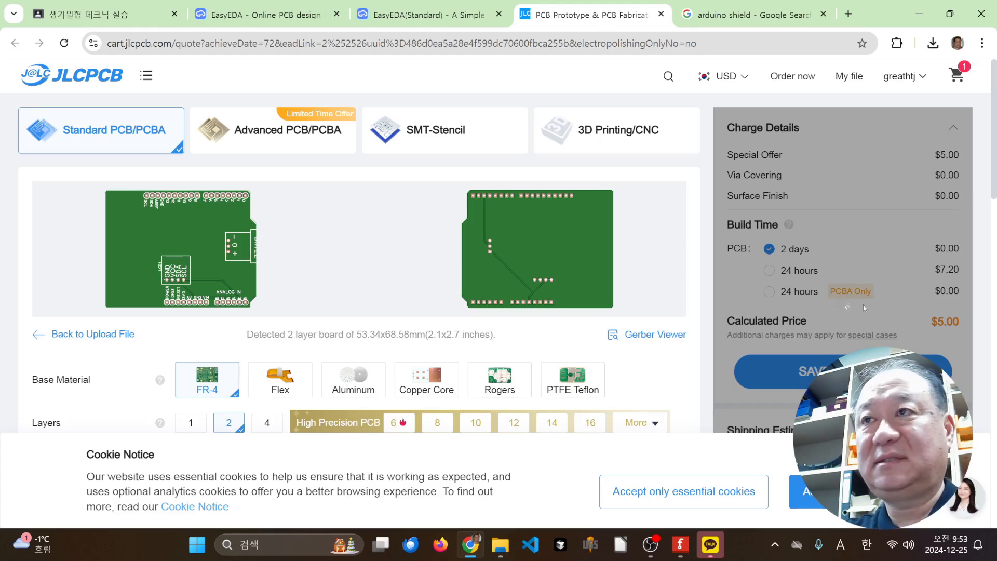
# Check the uploaded board's preview and charge details, and close the JLCPCB quote page and the Gerber dialog in EasyEDA
pyautogui.moveTo(877, 293)
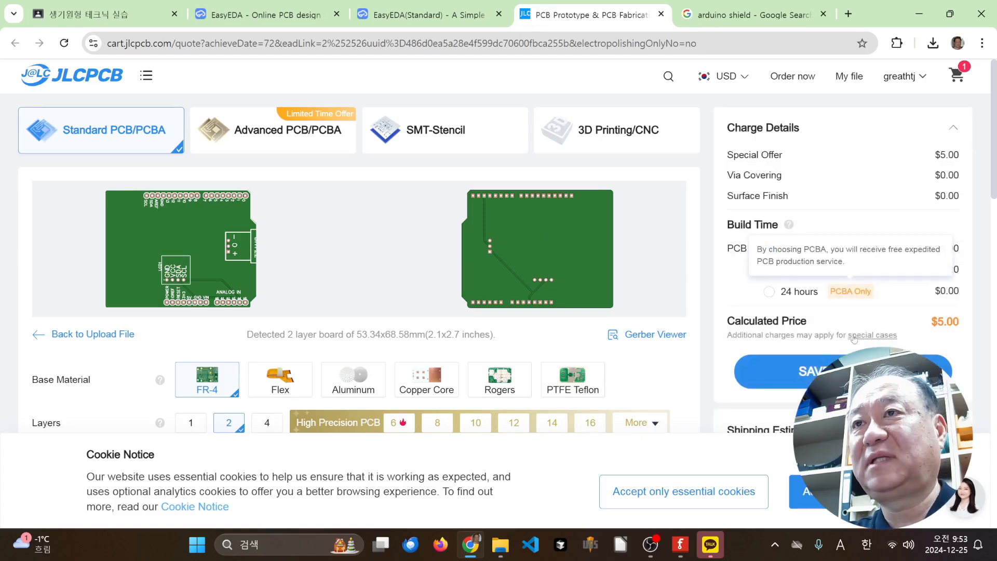
pyautogui.scroll(-2, 779, 371)
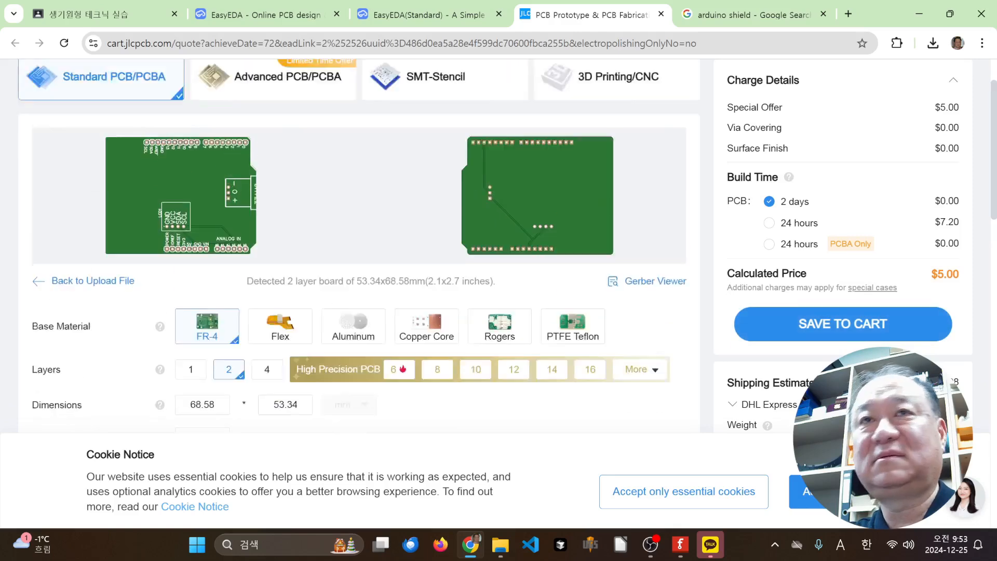
pyautogui.scroll(1, 565, 331)
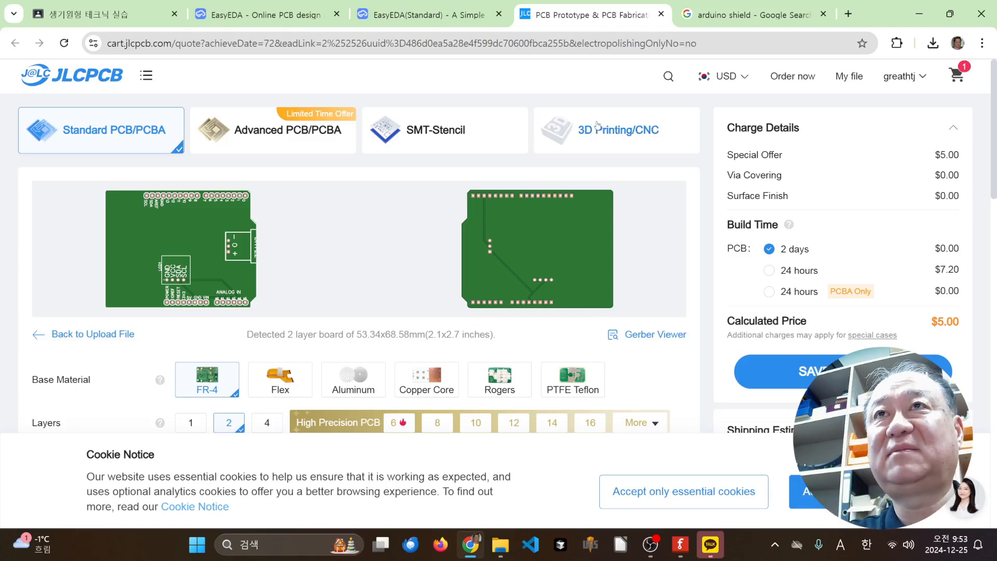
pyautogui.click(661, 14)
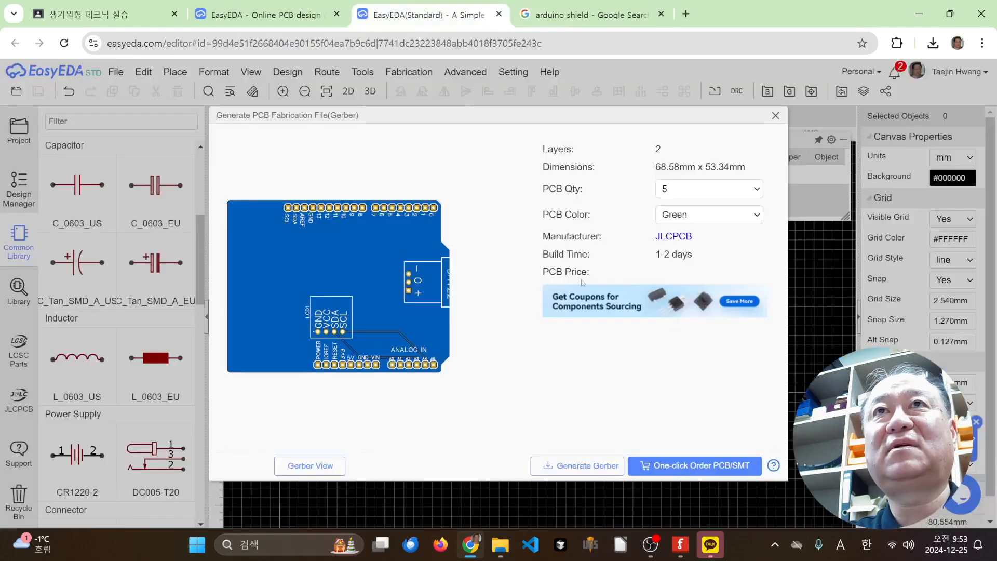
pyautogui.click(775, 115)
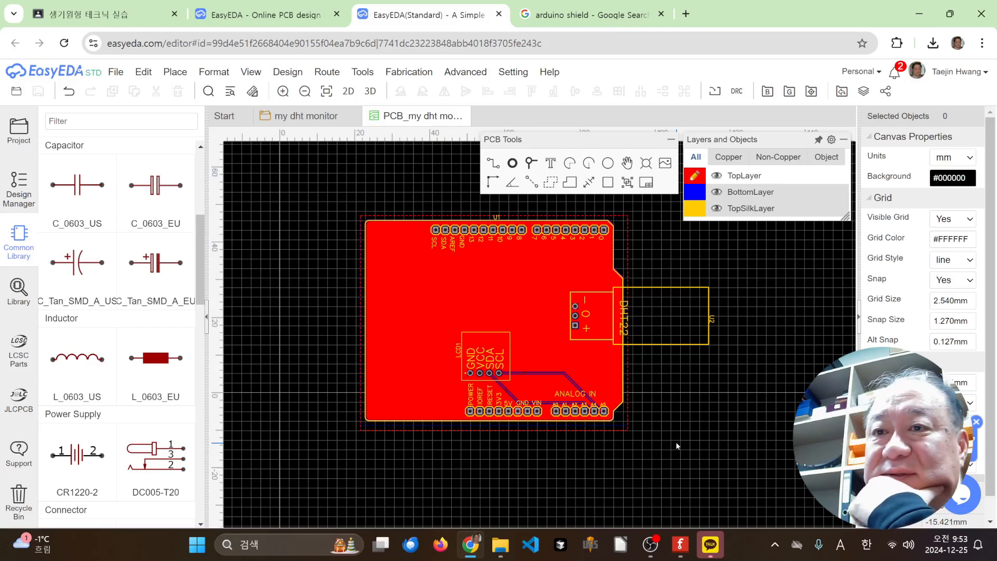
# Compare with the Fritzing PCB layout of testpcb01.fzz, and return to the my dht monitor schematic in EasyEDA
pyautogui.click(685, 548)
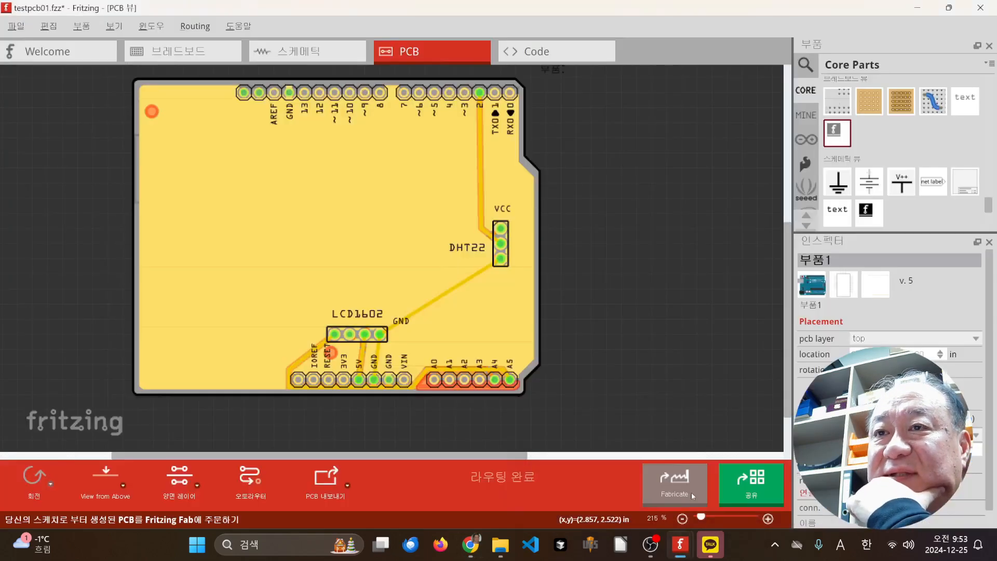
pyautogui.moveTo(661, 548)
pyautogui.click(470, 545)
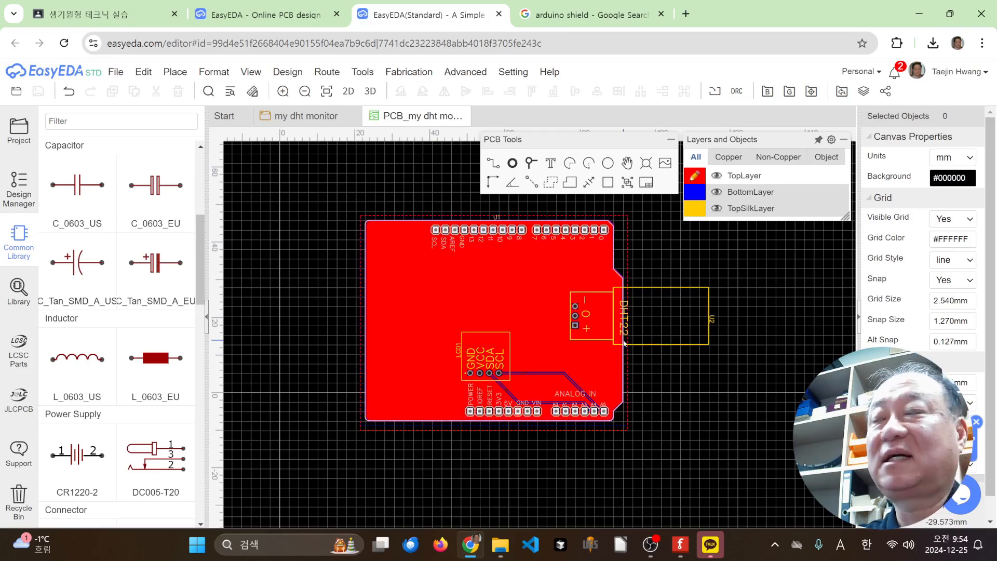
pyautogui.click(310, 112)
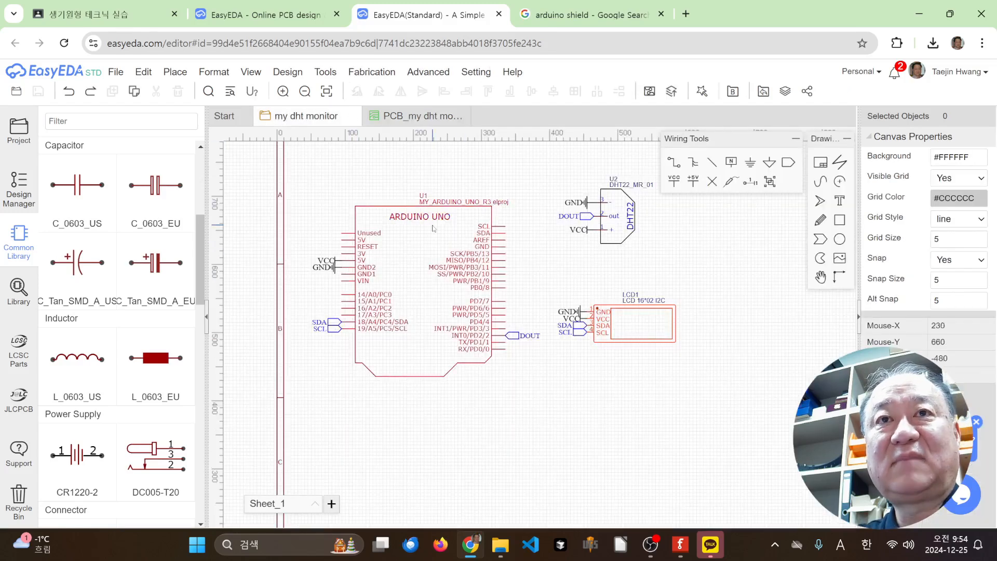